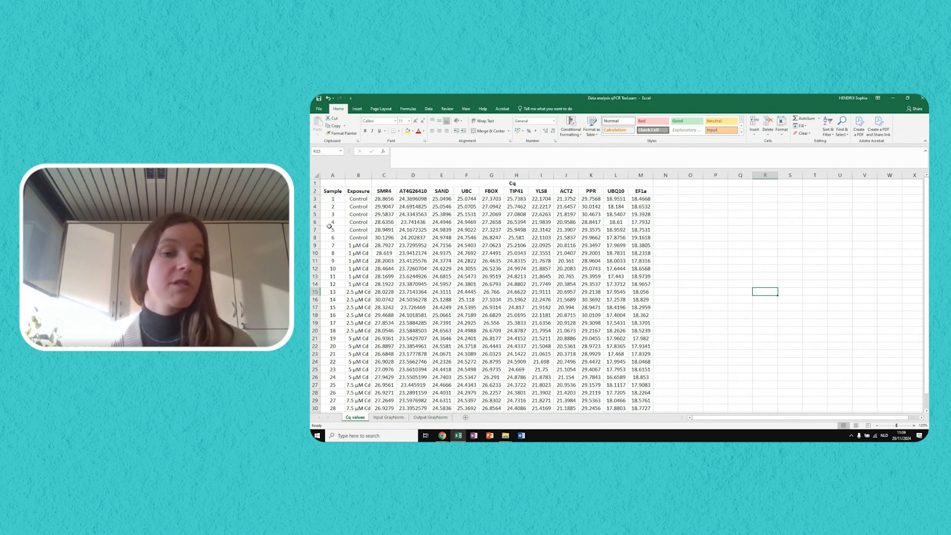
- Review the sample numbers and the Control, 1, 2.5, 5 and 7.5 µM Cd exposure groups on the Cq values sheet
left_click_drag(337, 198, 336, 400)
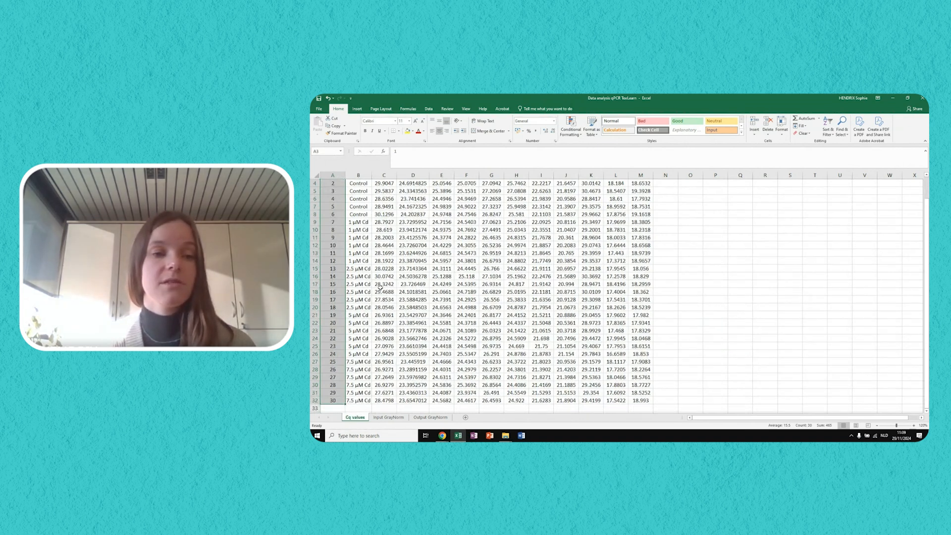
scroll(380, 287, "up", 1)
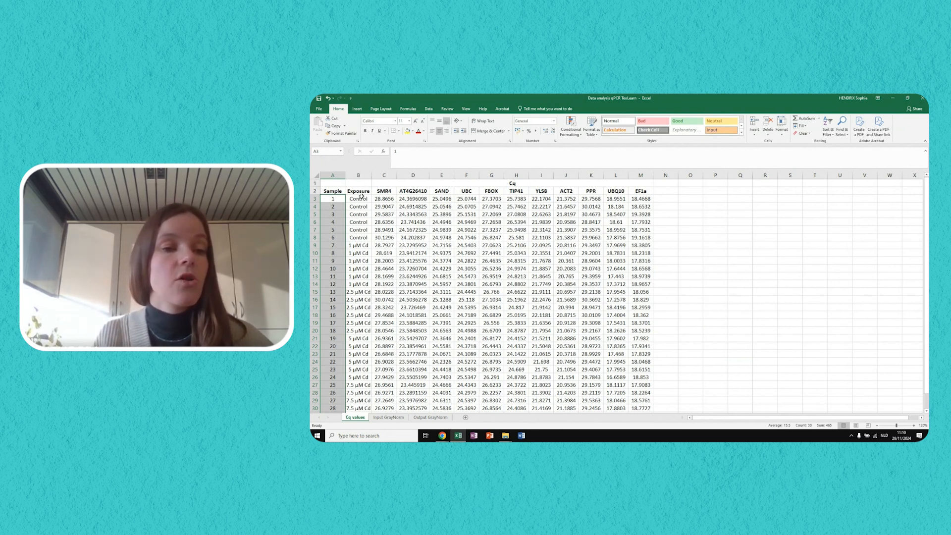
left_click_drag(363, 199, 360, 285)
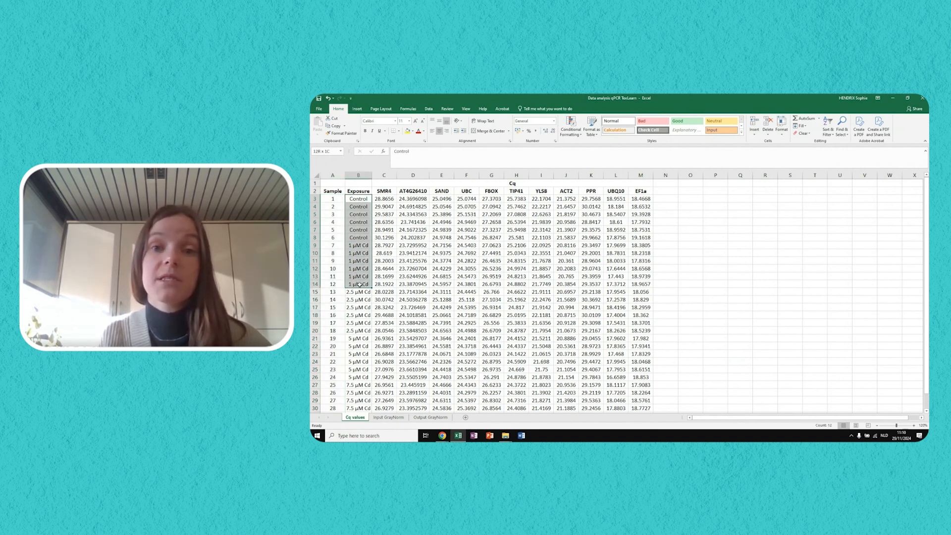
left_click_drag(360, 285, 362, 235)
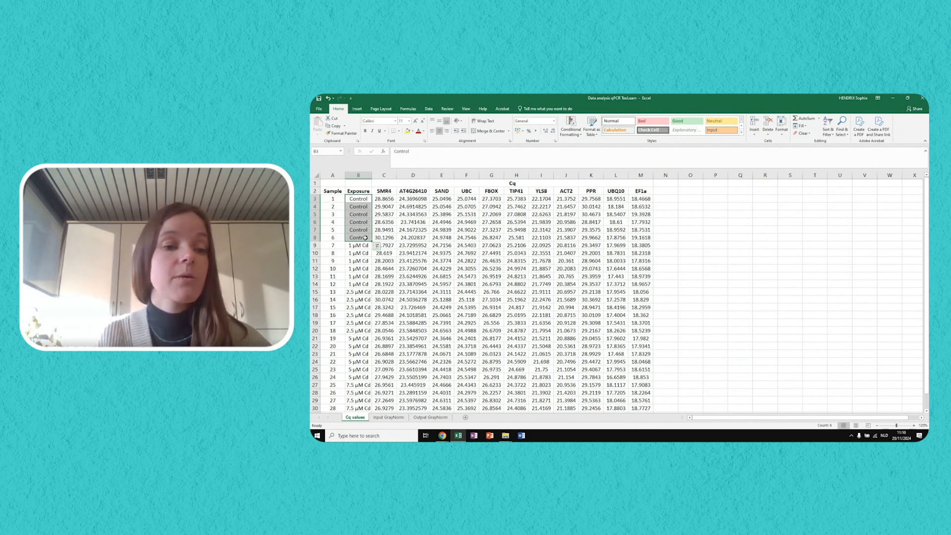
left_click_drag(354, 245, 360, 283)
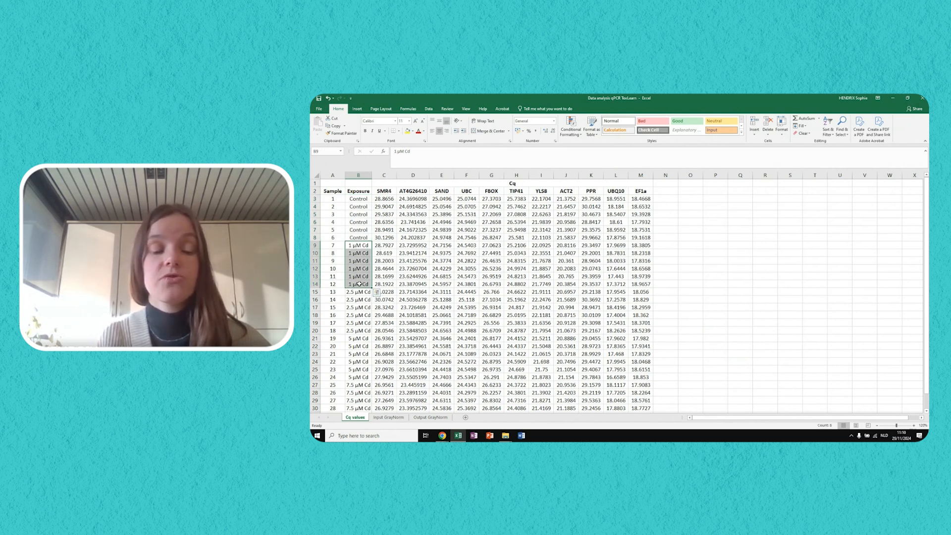
scroll(359, 286, "down", 1)
scroll(359, 285, "down", 2)
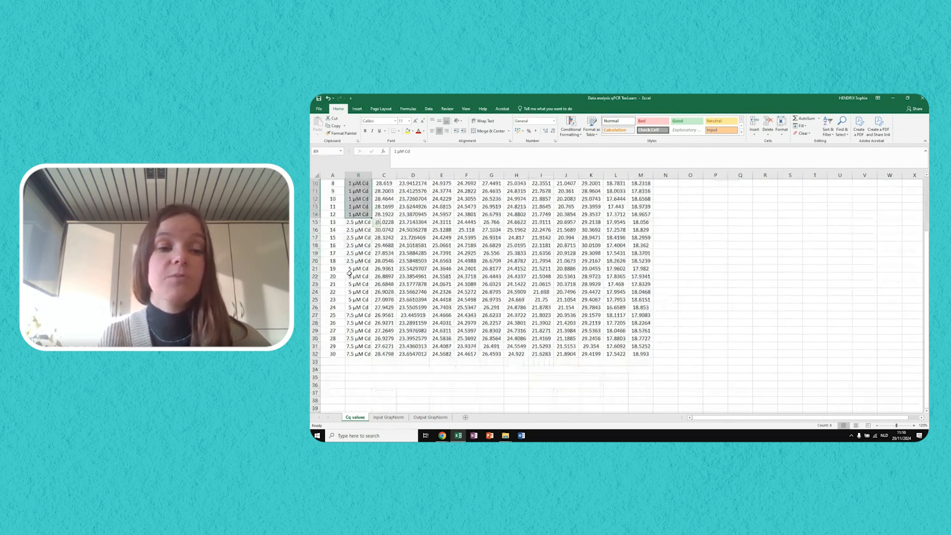
left_click_drag(354, 223, 356, 257)
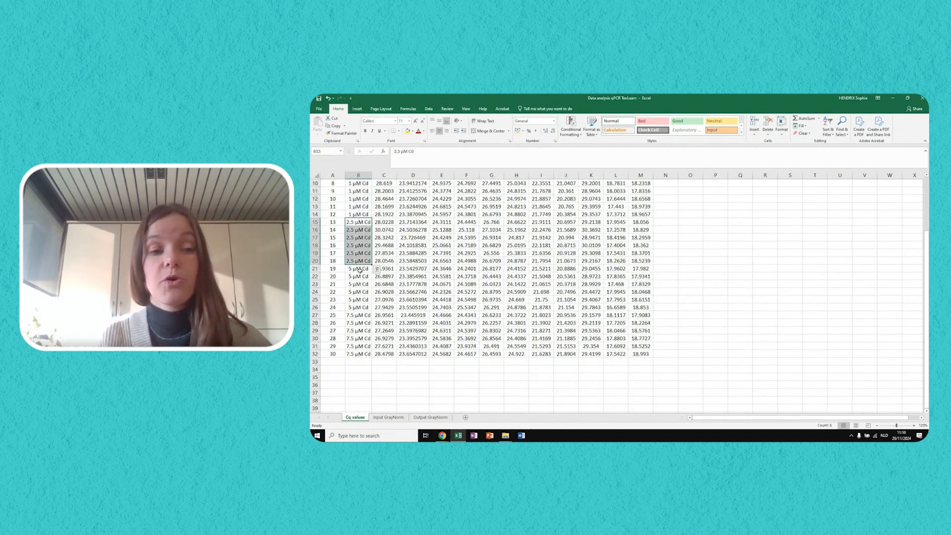
left_click_drag(360, 270, 363, 307)
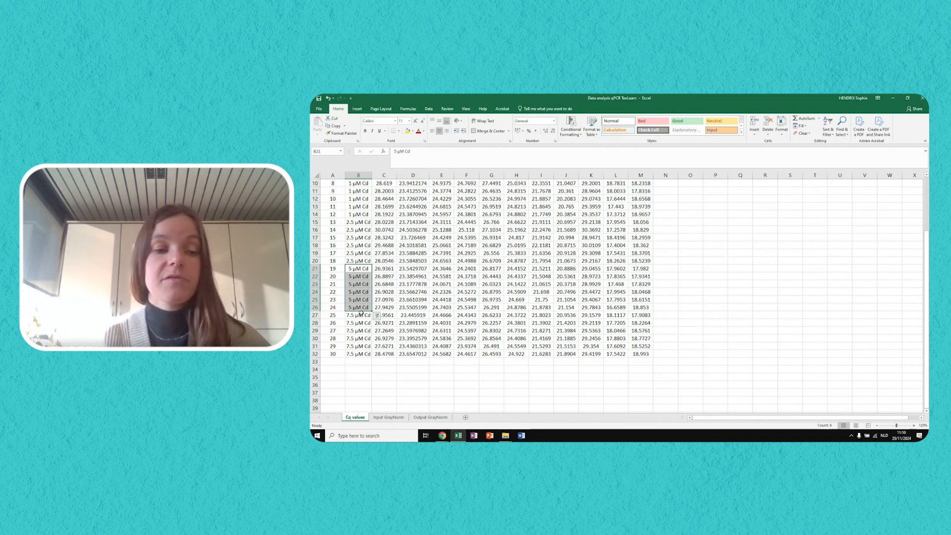
left_click_drag(361, 315, 361, 356)
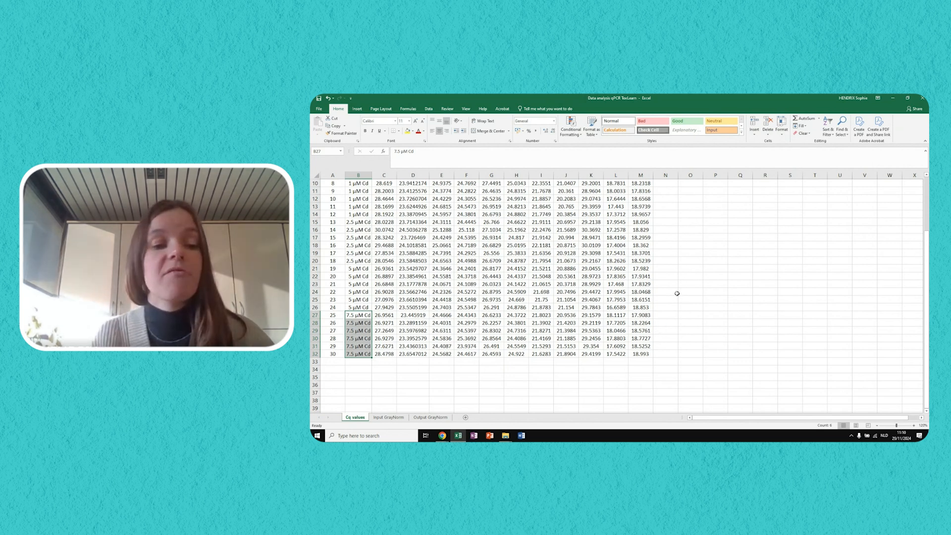
scroll(676, 292, "up", 3)
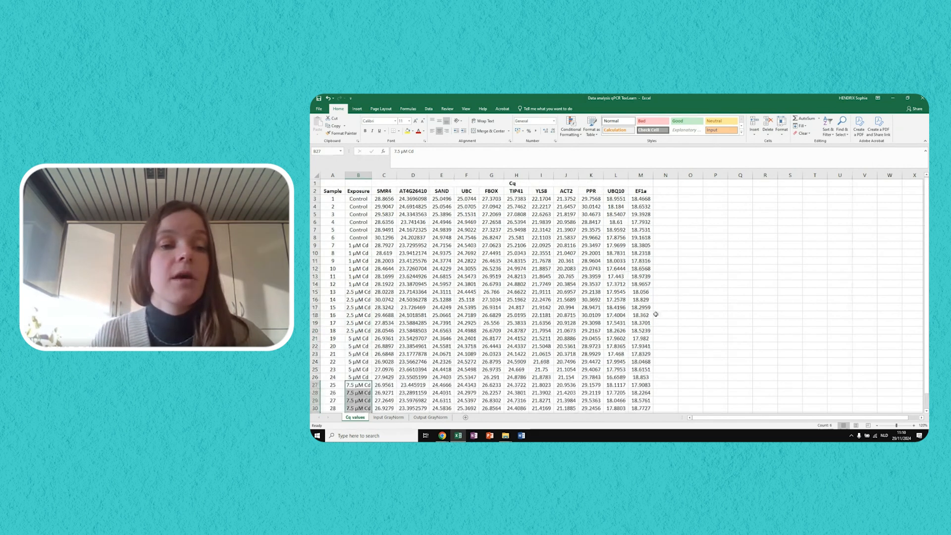
left_click(714, 293)
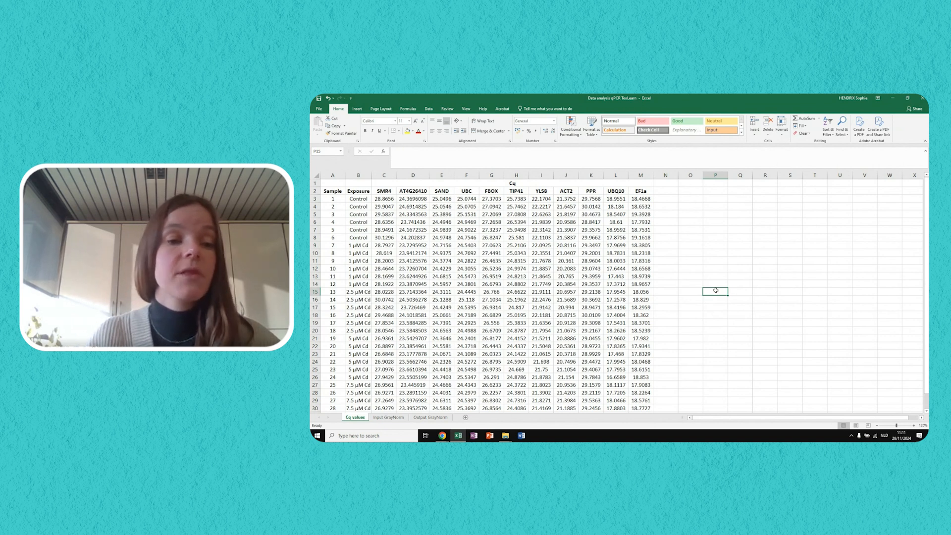
- Examine the gene headers in row 2, separating SMR4 from the genes AT4G26410 through EF1a
left_click(392, 192)
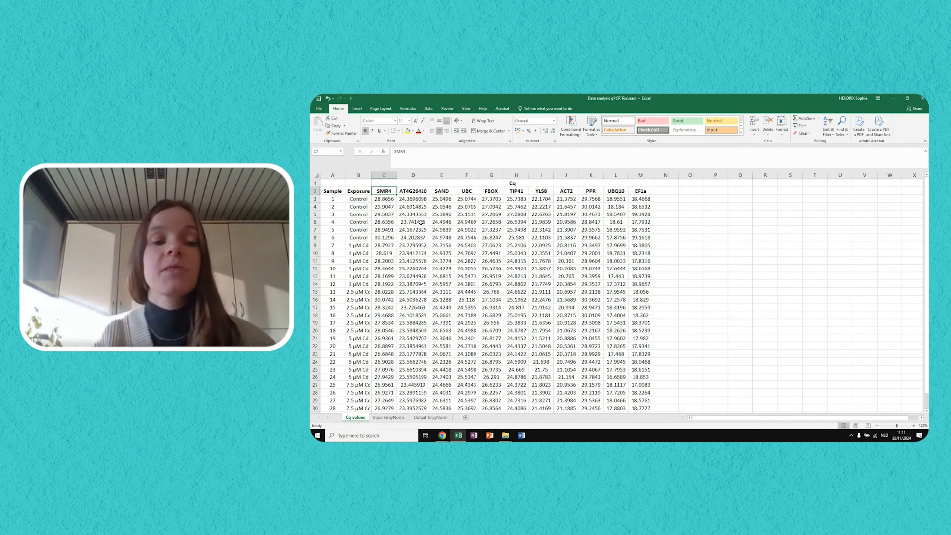
left_click_drag(415, 193, 644, 192)
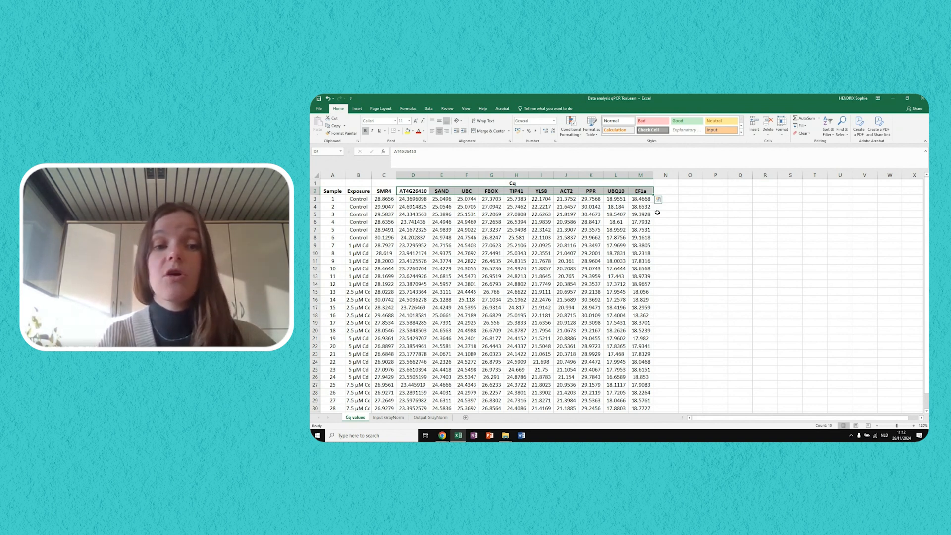
left_click(388, 195)
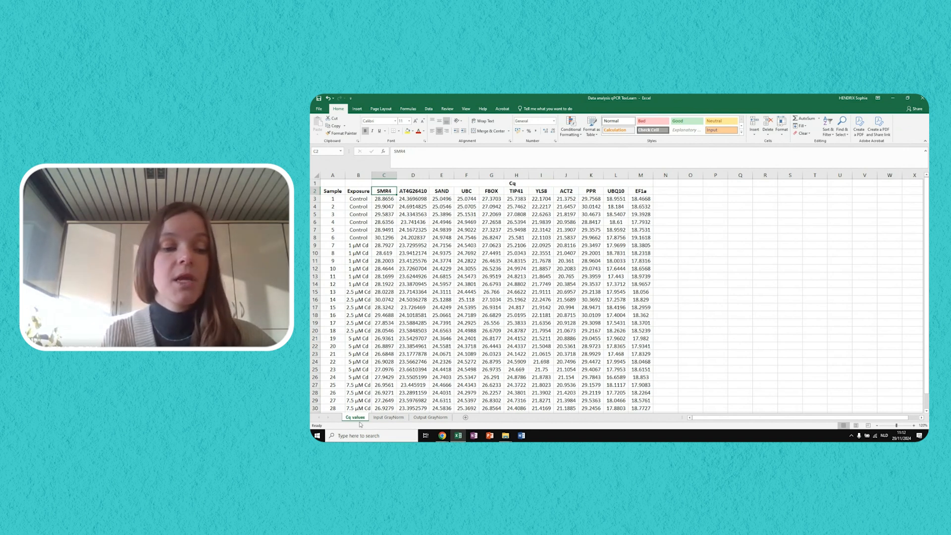
- Add a new worksheet after Cq values and name it "Reference genes"
left_click(466, 419)
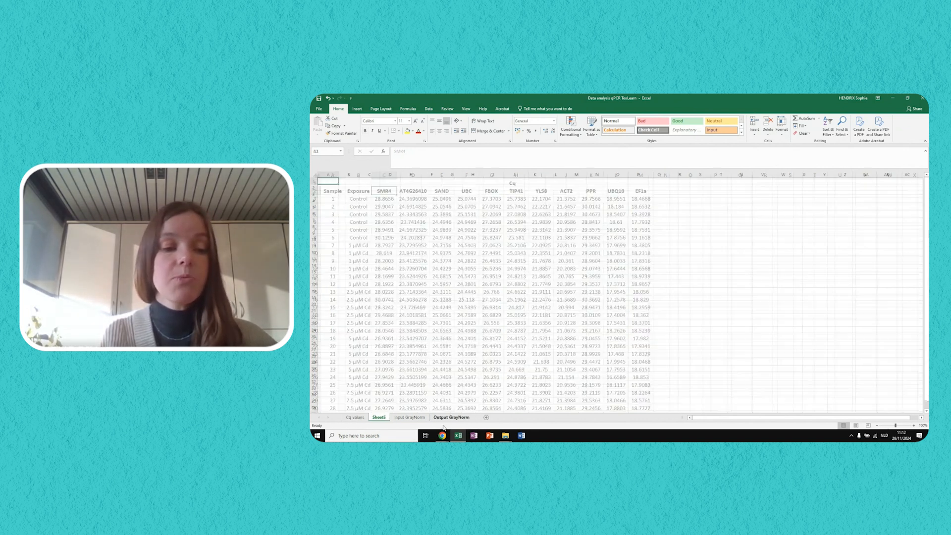
double_click(379, 417)
type("Reference genes")
key("Return")
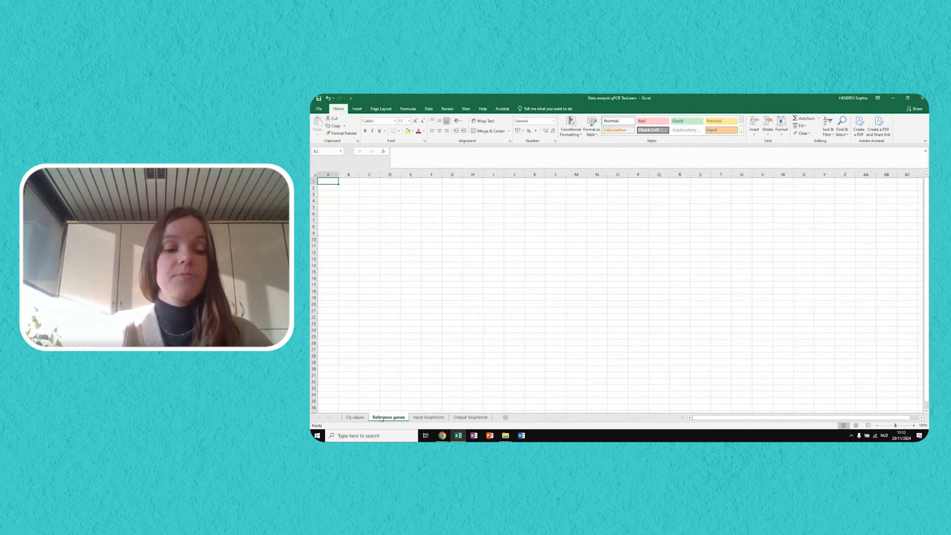
- Copy the Sample and Exposure columns from the Cq values sheet into columns A and B of the Reference genes sheet
left_click(355, 419)
left_click_drag(333, 176, 365, 178)
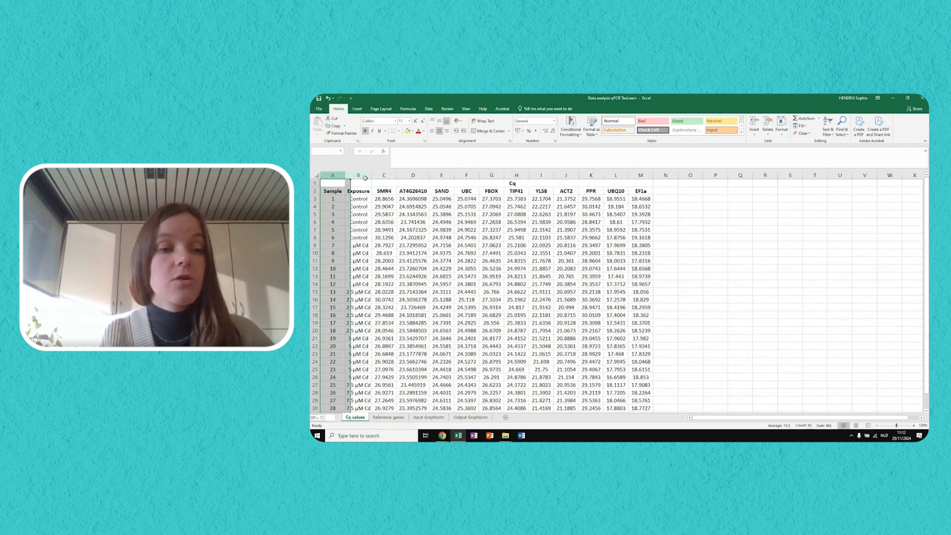
key("ctrl+c")
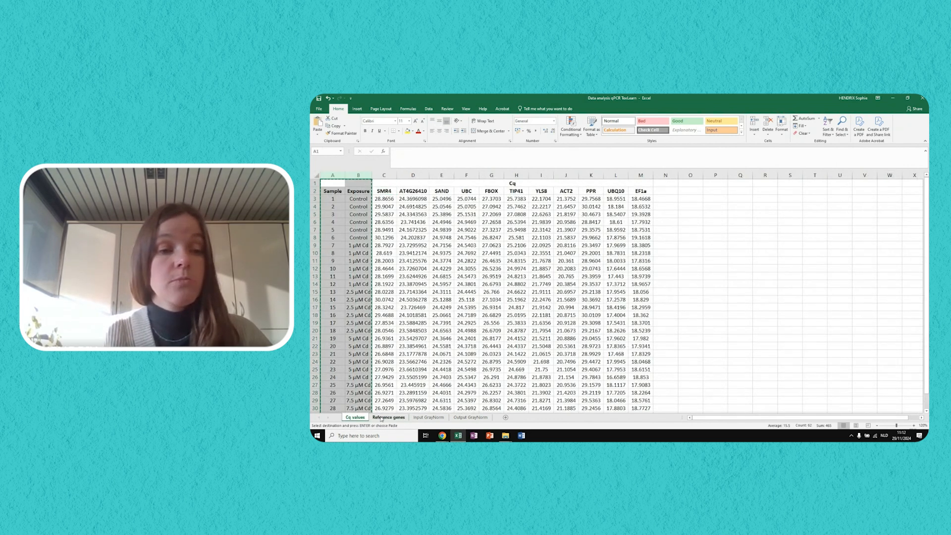
left_click(382, 420)
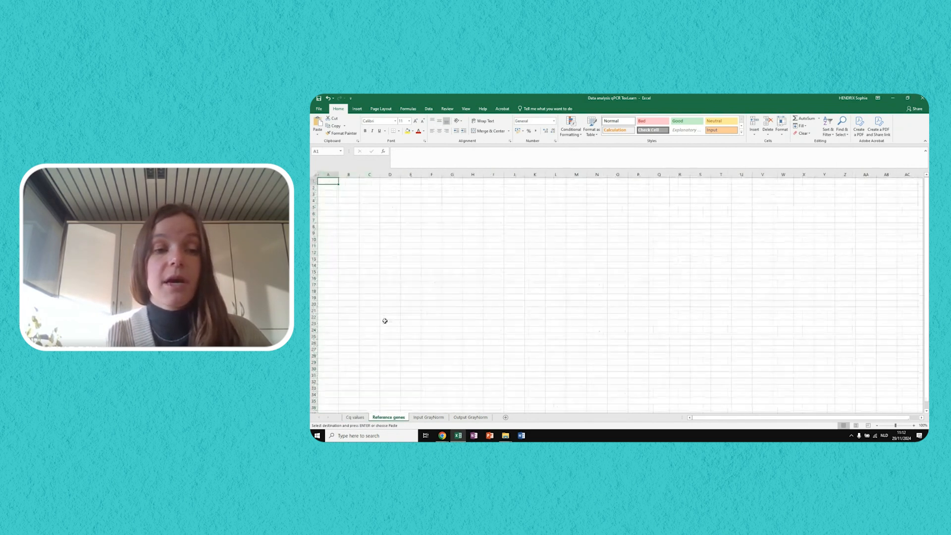
key("ctrl+v")
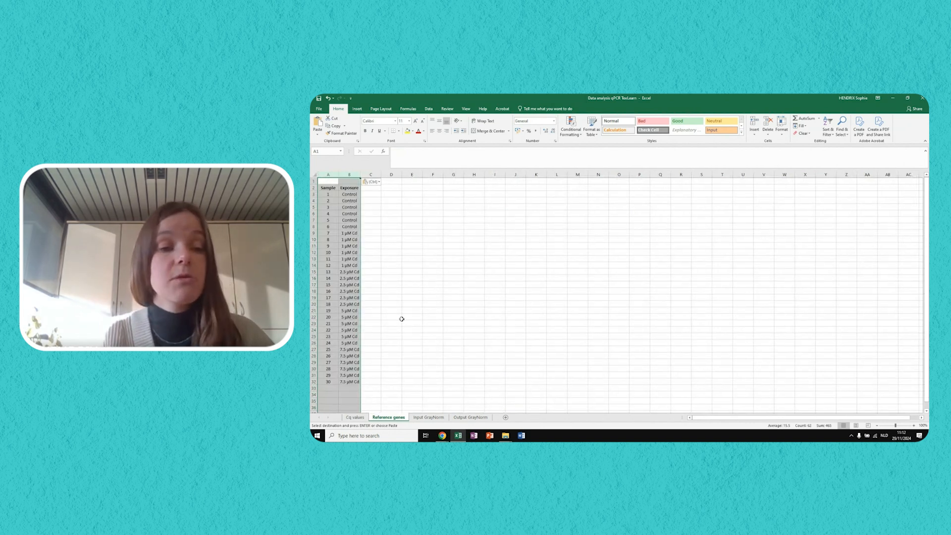
left_click(404, 319)
left_click(915, 425)
left_click(914, 426)
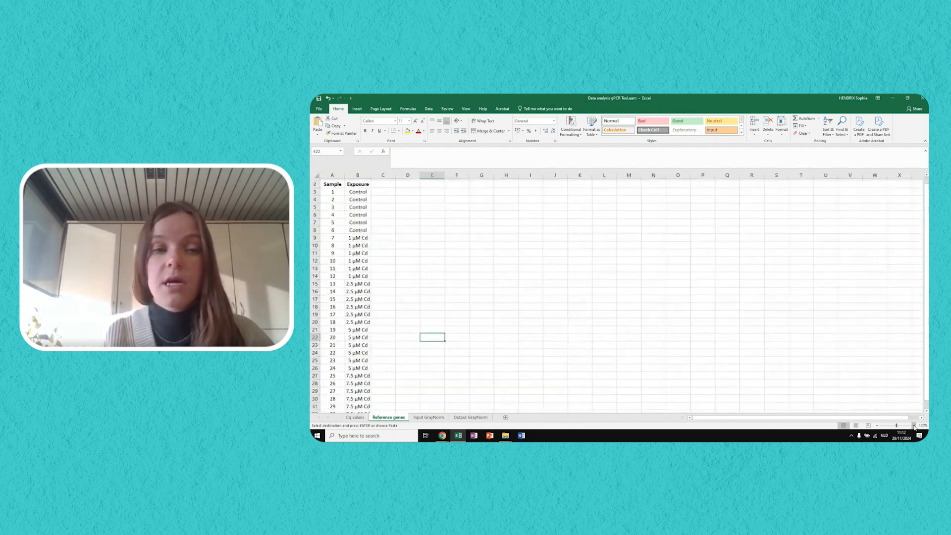
left_click(914, 425)
scroll(535, 317, "up", 1)
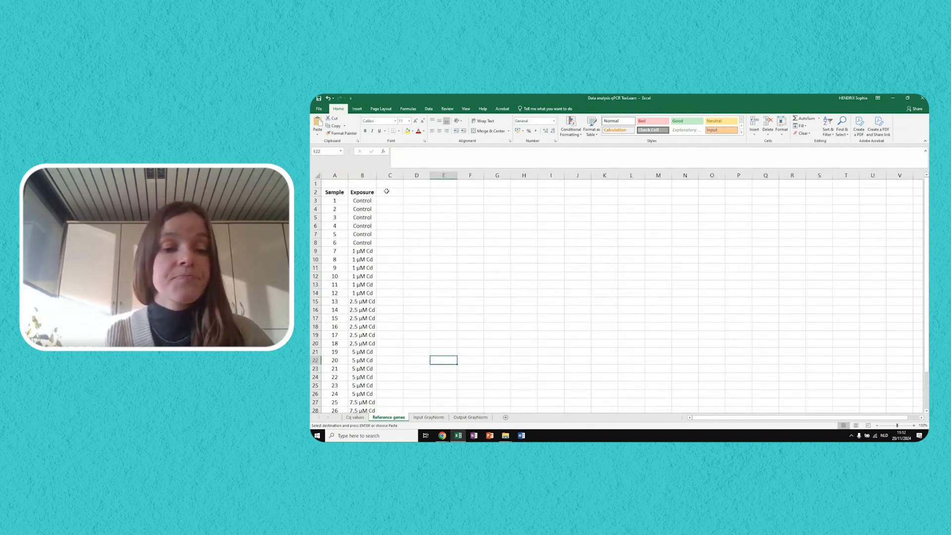
- Copy the AT4G26410 through EF1a data with headers from Cq values to cell D2 of Reference genes, and autofit column D
left_click(355, 418)
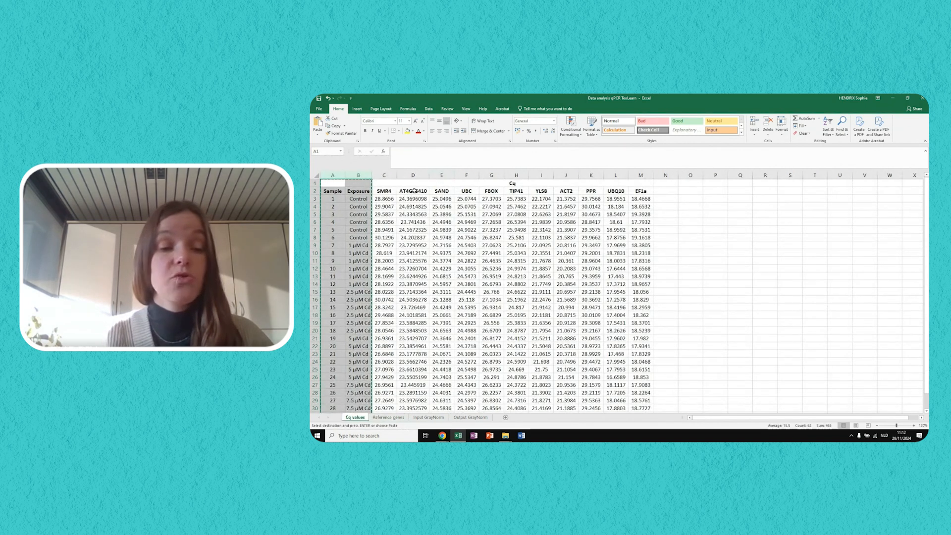
left_click_drag(413, 191, 636, 401)
key("ctrl+c")
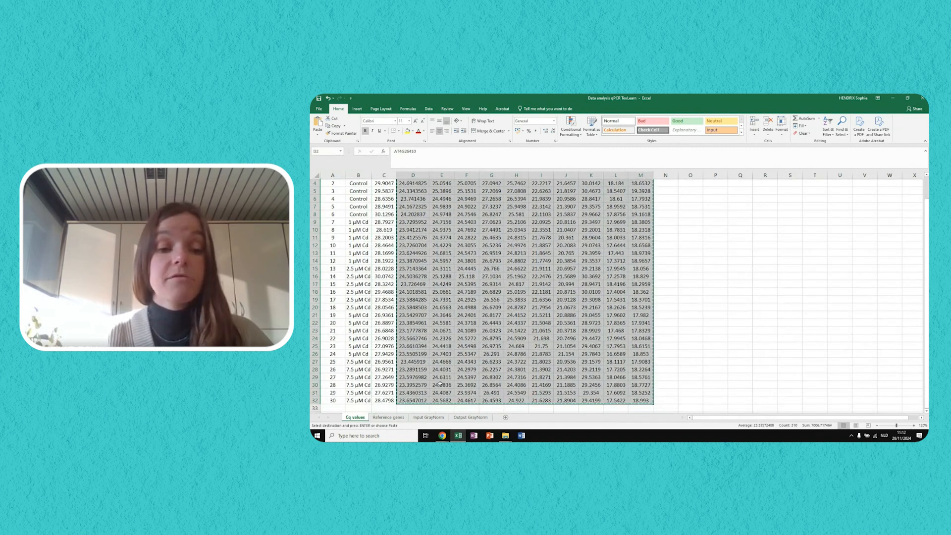
scroll(446, 347, "up", 1)
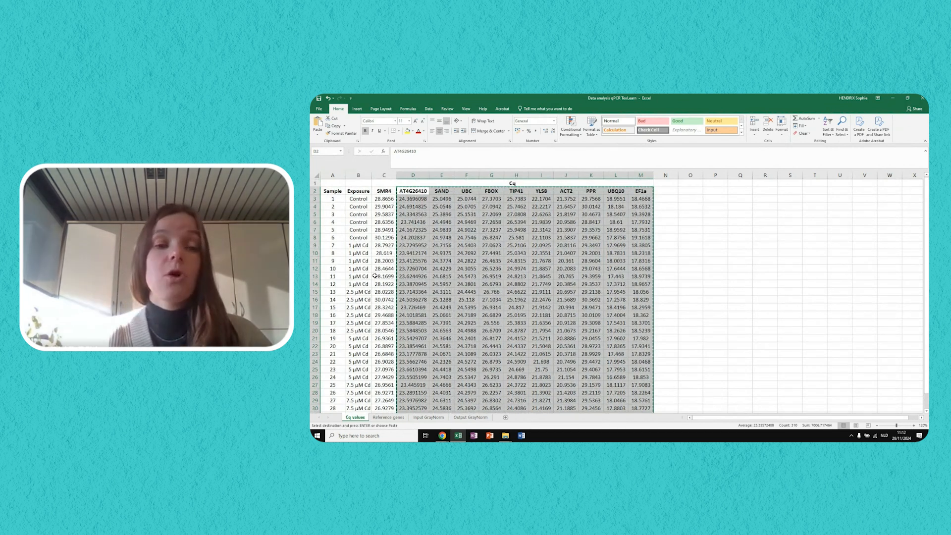
left_click(395, 418)
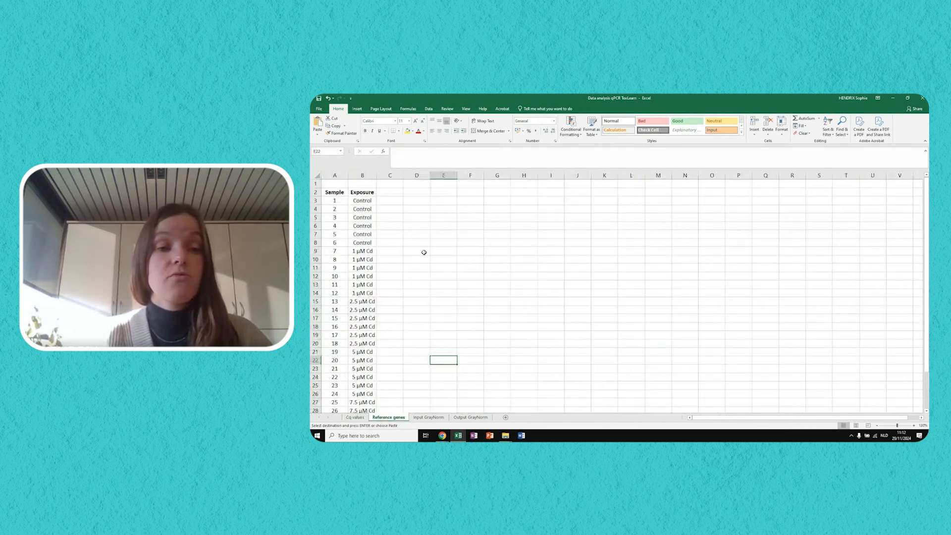
left_click(416, 192)
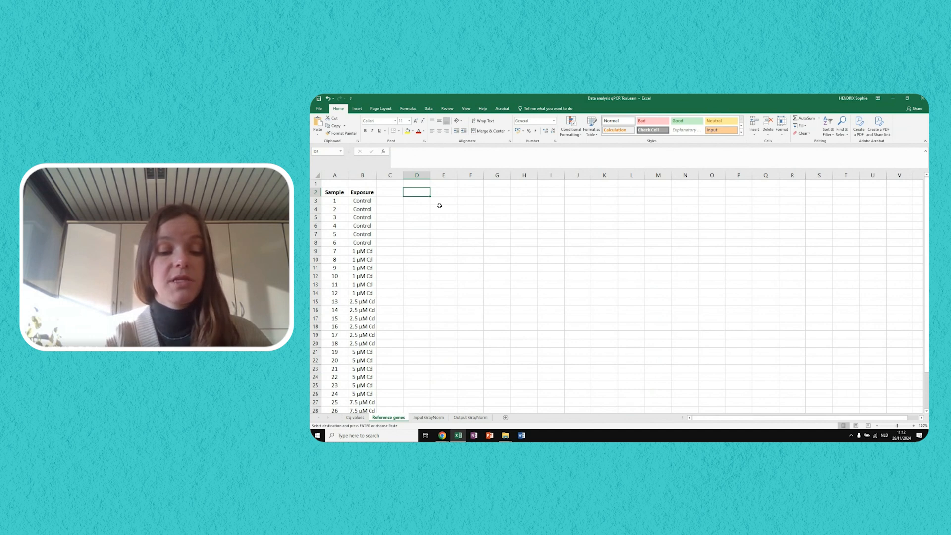
key("ctrl+v")
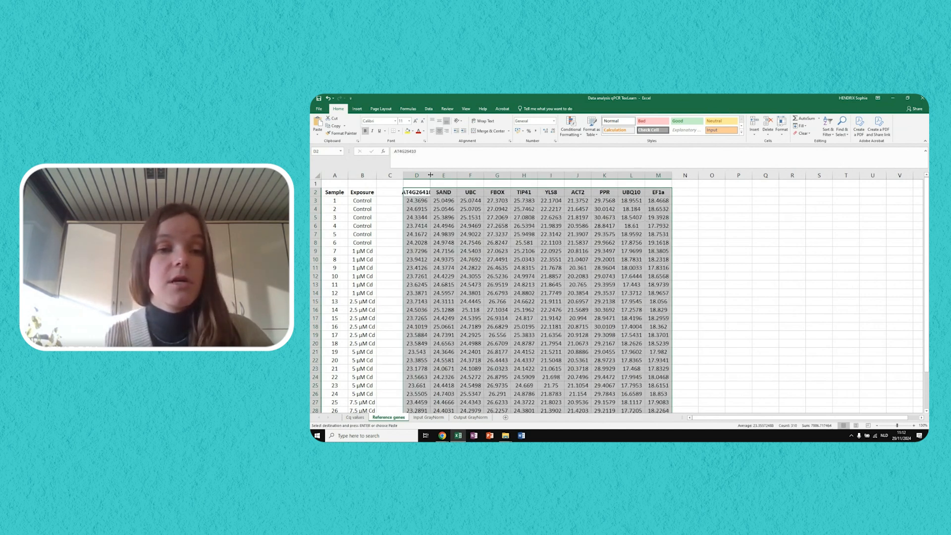
double_click(430, 175)
- Merge and center cells D1:M1 above the gene headers and enter the heading "Cq"
left_click_drag(421, 185, 659, 185)
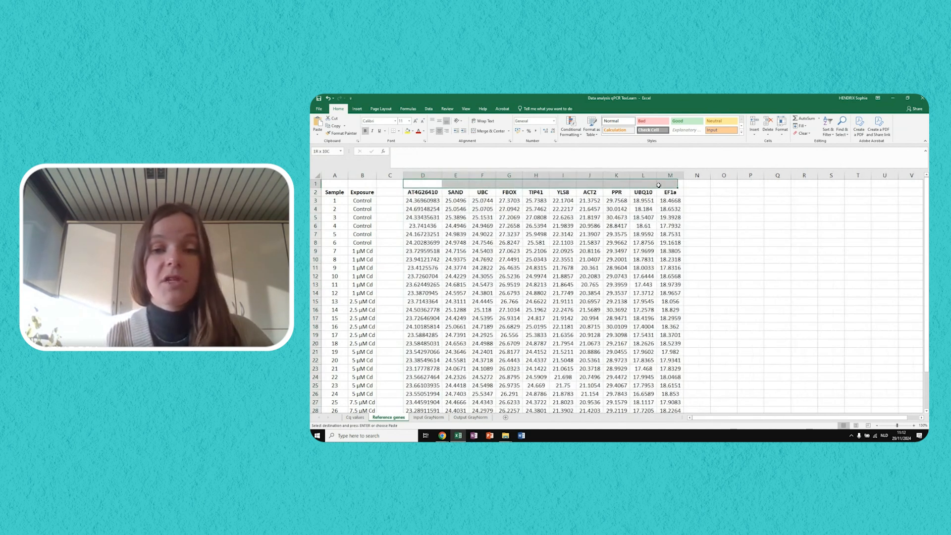
left_click(489, 131)
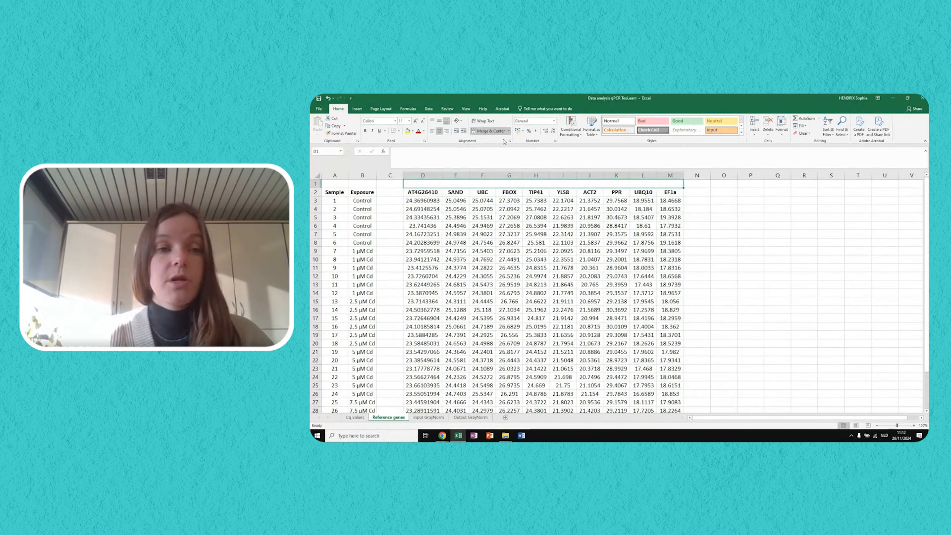
type("Cq")
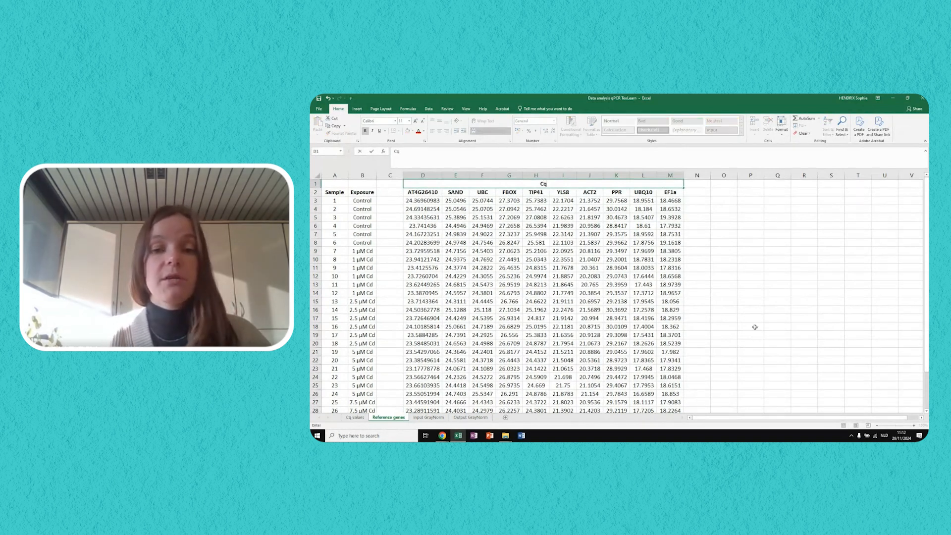
left_click(747, 263)
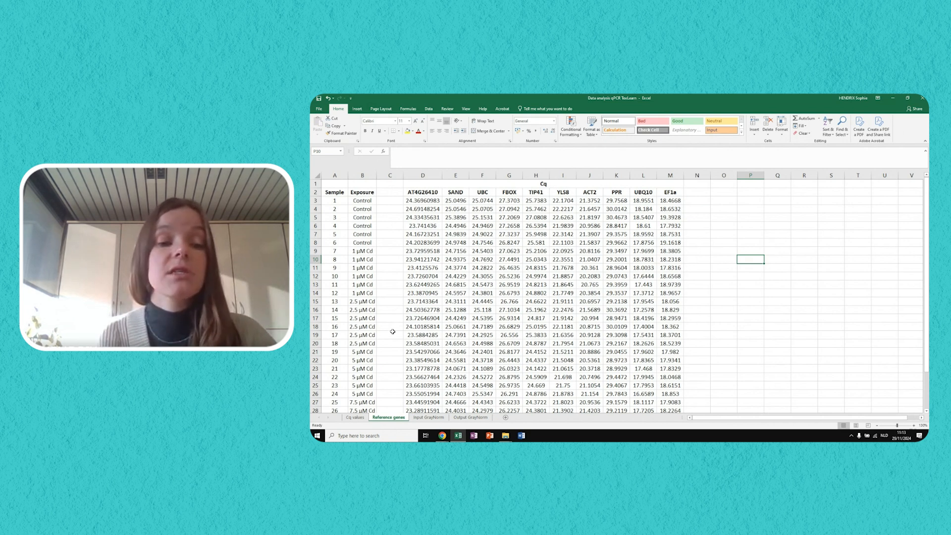
- Enter the bold label "Min Cq" in cell C34 below the Cq data and center the contents of column C
scroll(392, 331, "down", 5)
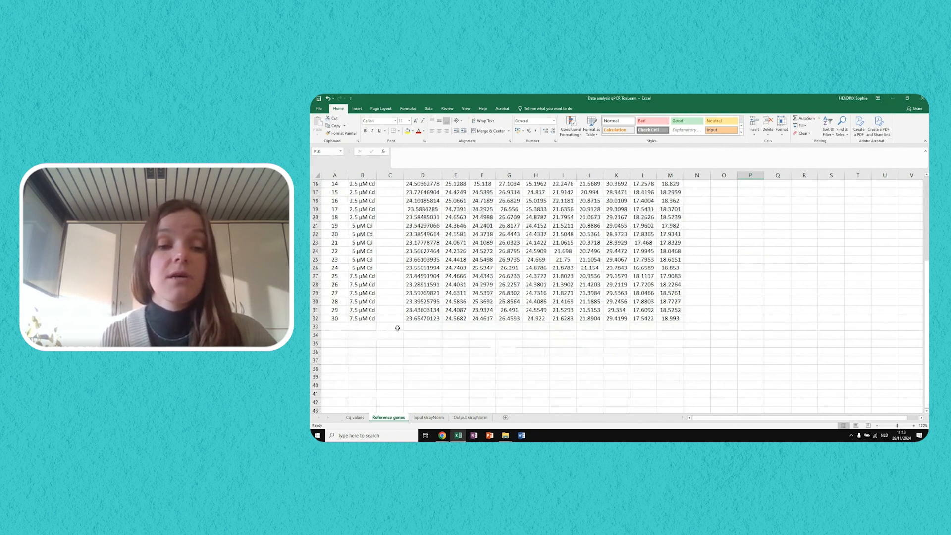
left_click(394, 328)
left_click(394, 332)
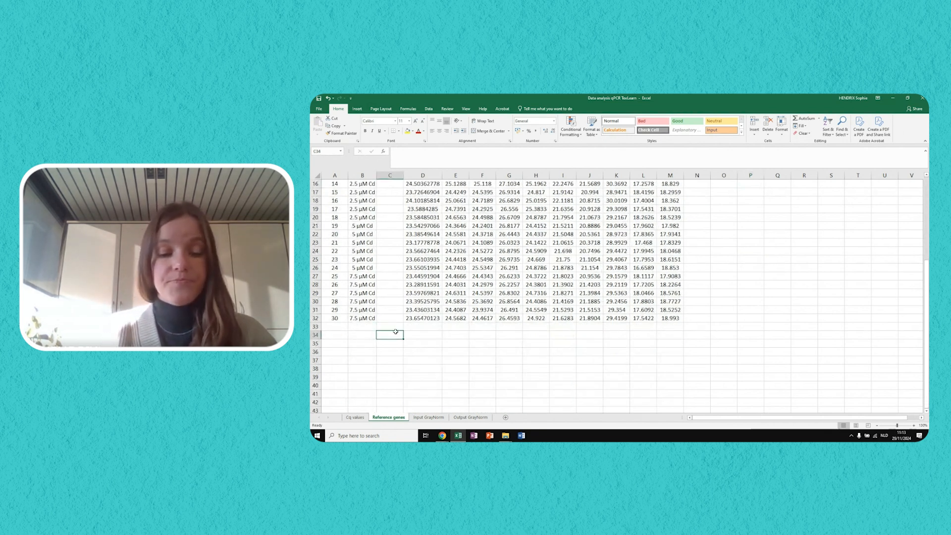
key("ctrl+b")
type("Mi")
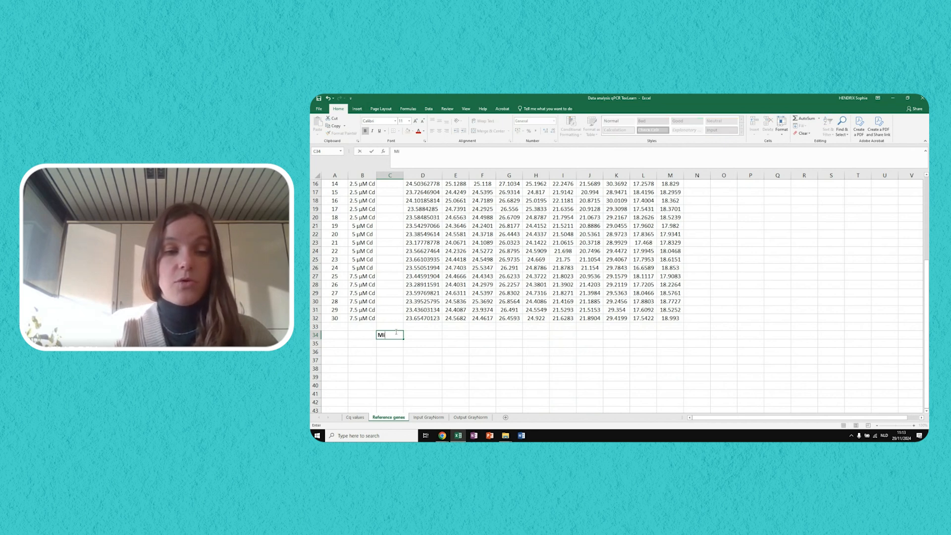
type("n Cq")
key("Return")
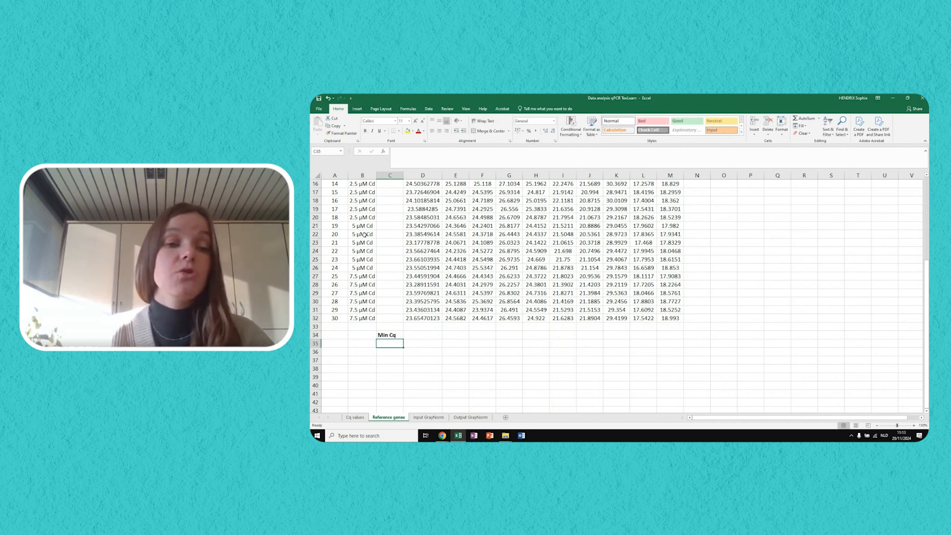
left_click(386, 176)
left_click(439, 131)
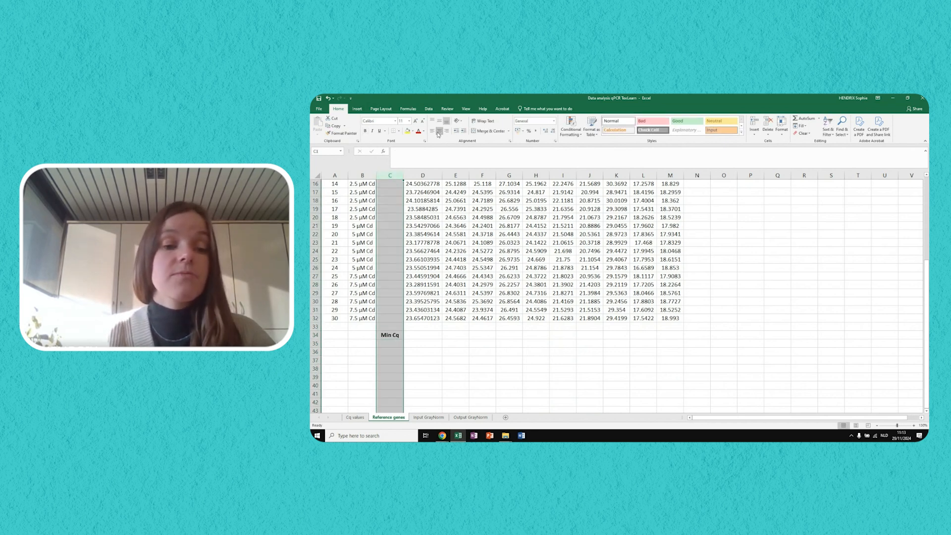
left_click(610, 295)
- Enter the formula =MIN(D3:D32) in cell D34 to calculate the lowest Cq value of AT4G26410
scroll(546, 272, "up", 5)
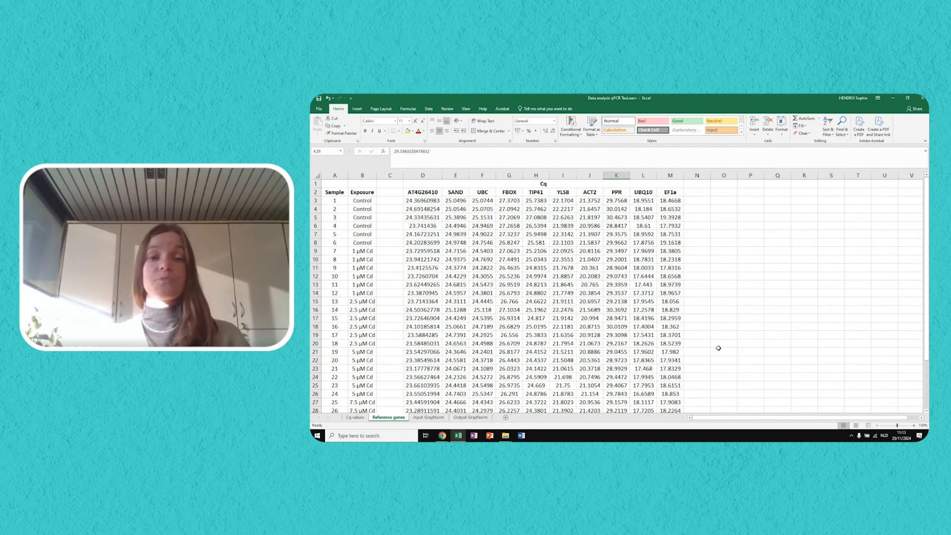
scroll(479, 332, "down", 4)
left_click(425, 361)
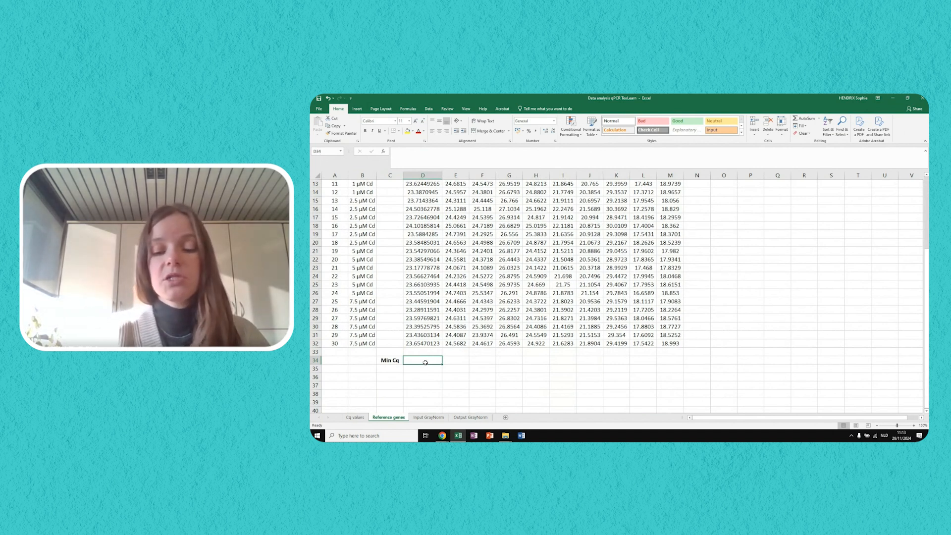
type("=")
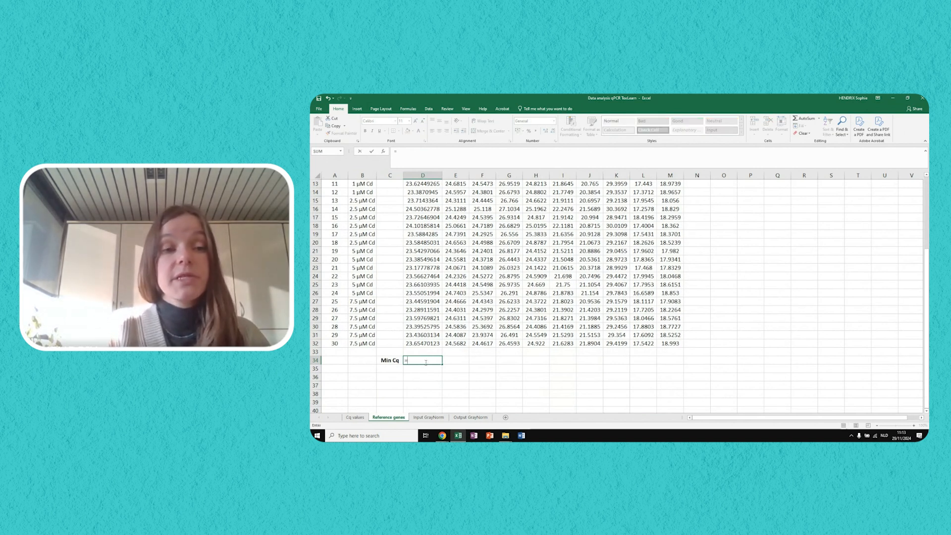
type("min")
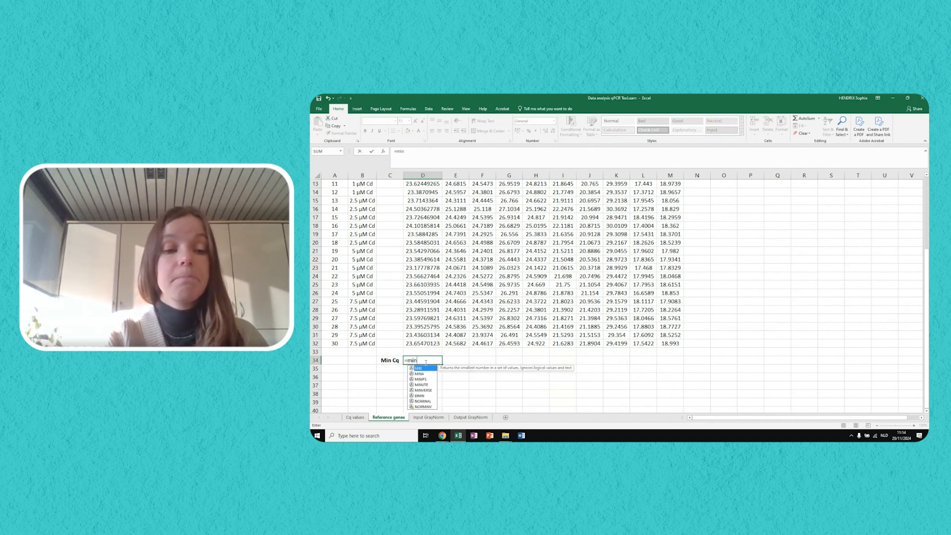
type("(")
scroll(454, 263, "up", 3)
scroll(454, 263, "up", 1)
left_click_drag(422, 198, 423, 403)
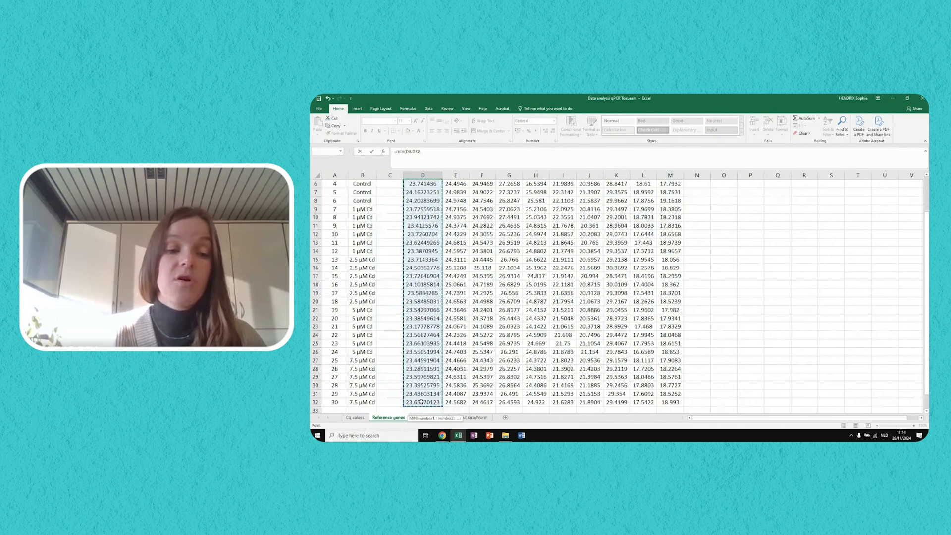
type(")")
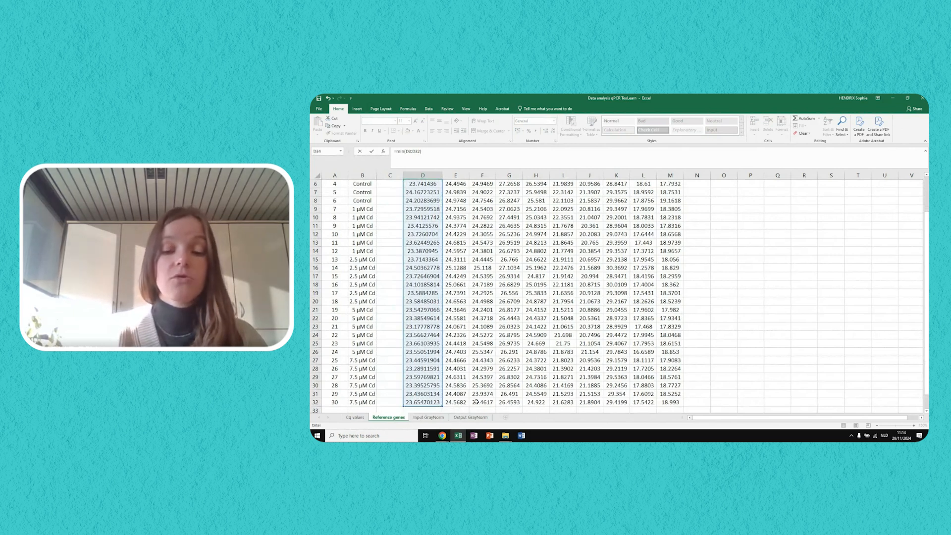
key("Return")
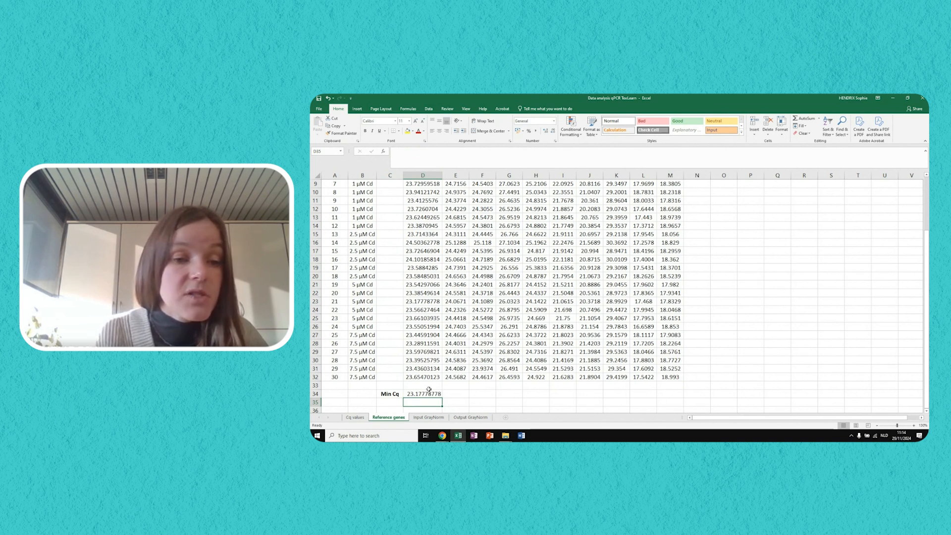
- Check the AT4G26410 minimum against its data column and fill the D34 formula across to M34 for the other genes
scroll(413, 353, "up", 1)
scroll(414, 354, "up", 2)
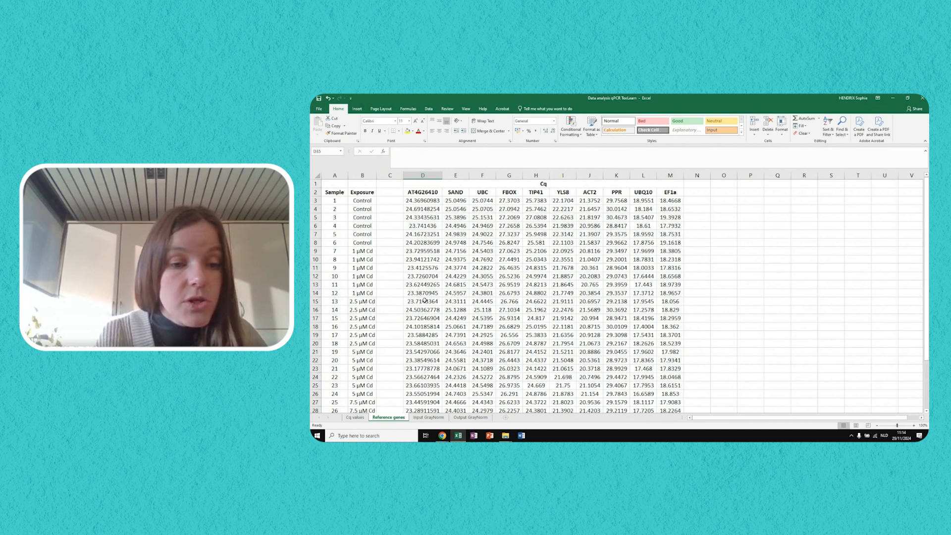
left_click(413, 369)
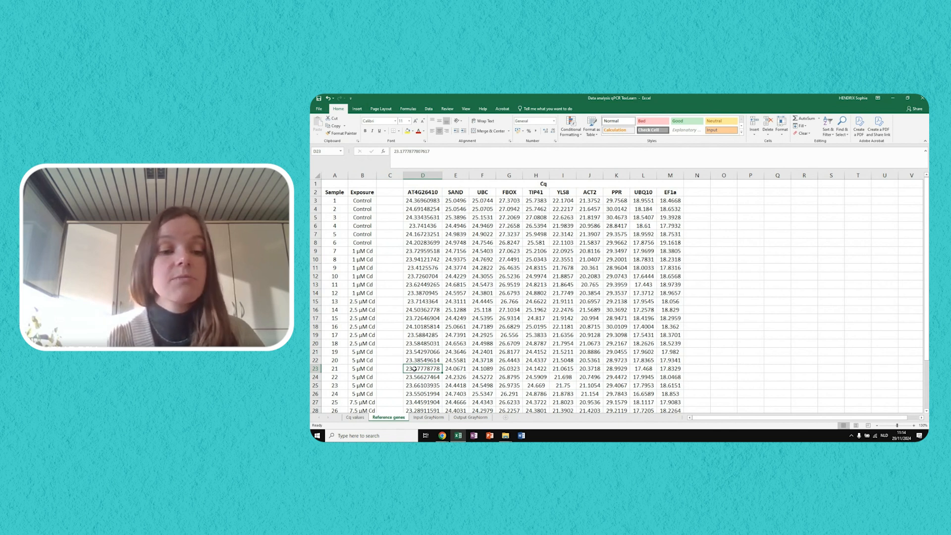
scroll(407, 366, "down", 4)
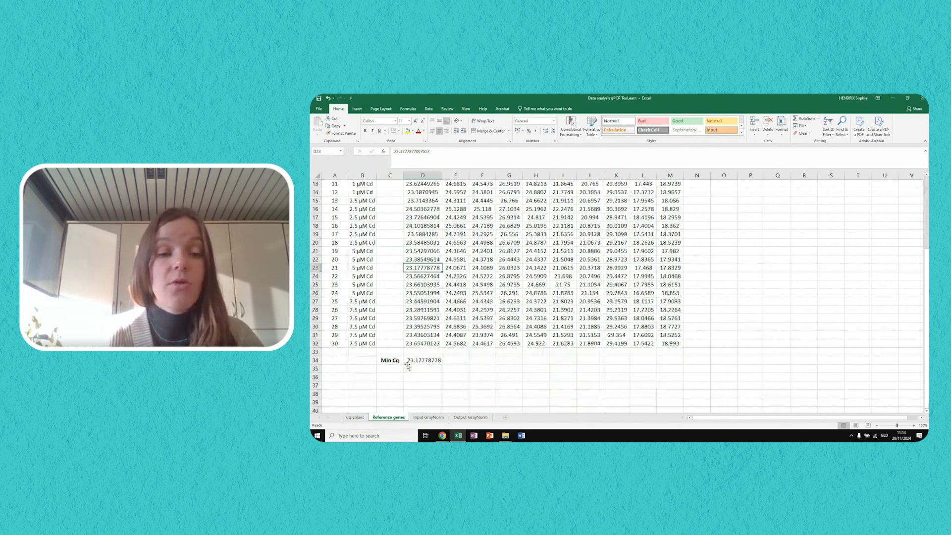
left_click(425, 361)
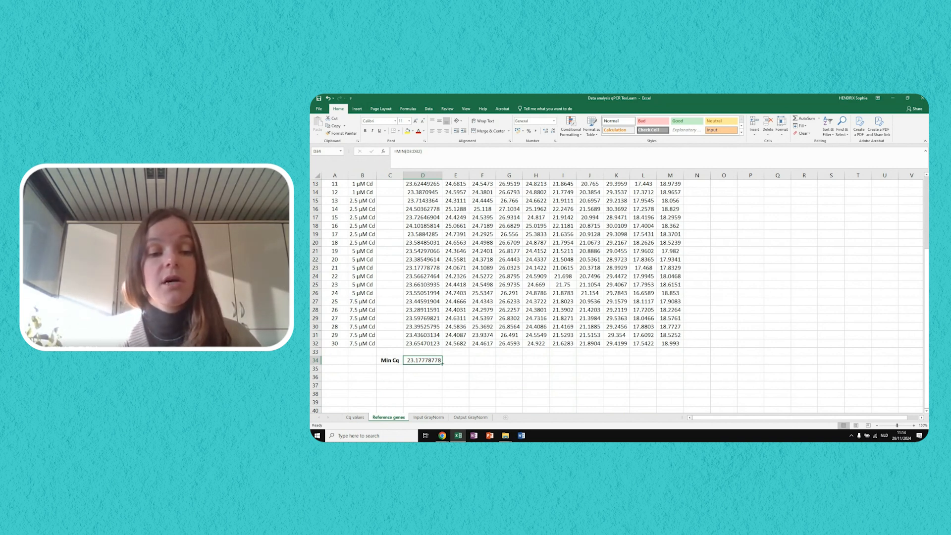
left_click_drag(442, 364, 681, 368)
left_click(726, 344)
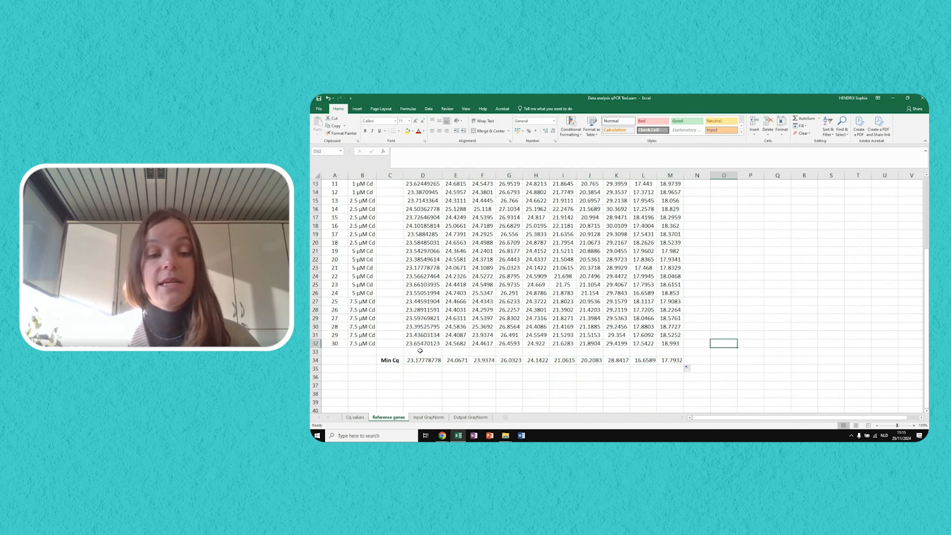
left_click_drag(420, 361, 671, 361)
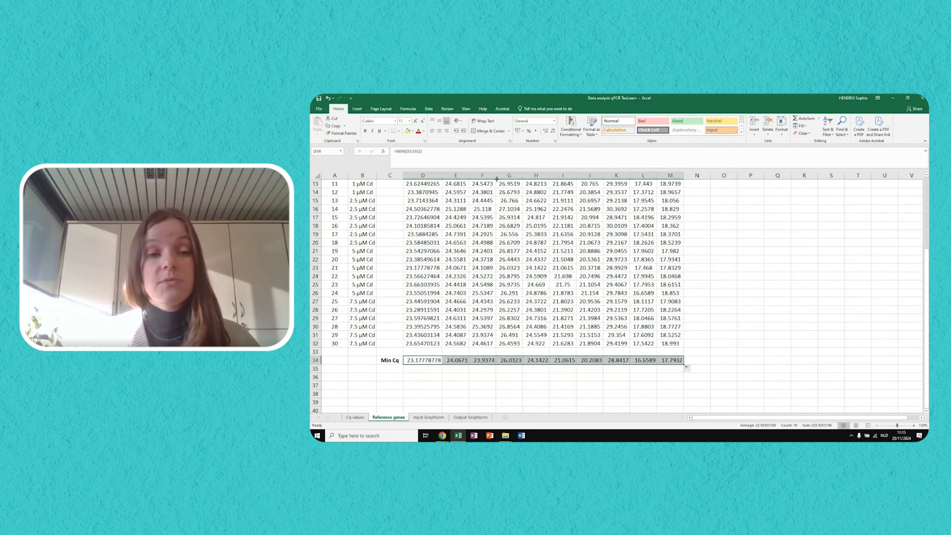
left_click(812, 316)
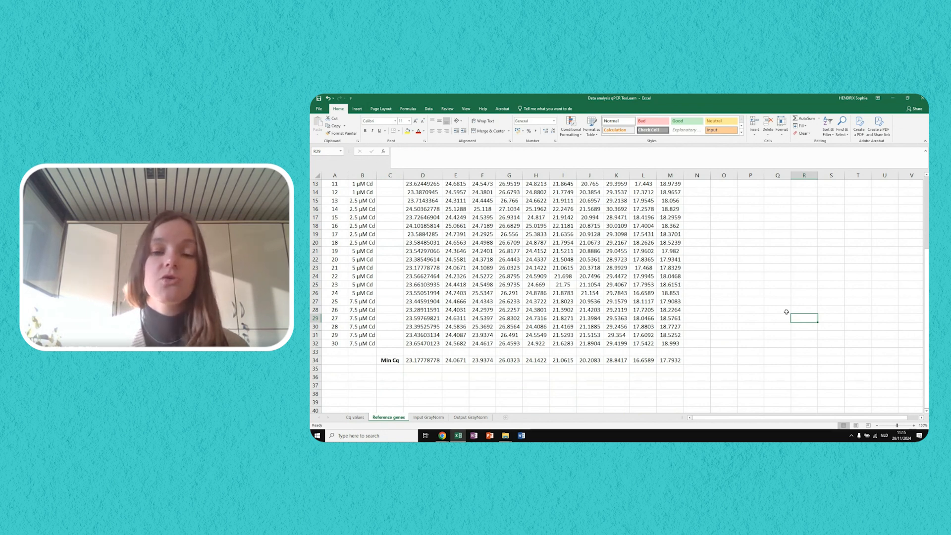
- Copy the Cq heading and gene names in D1:M2 to the area starting at cell O1
scroll(787, 312, "up", 4)
left_click(728, 185)
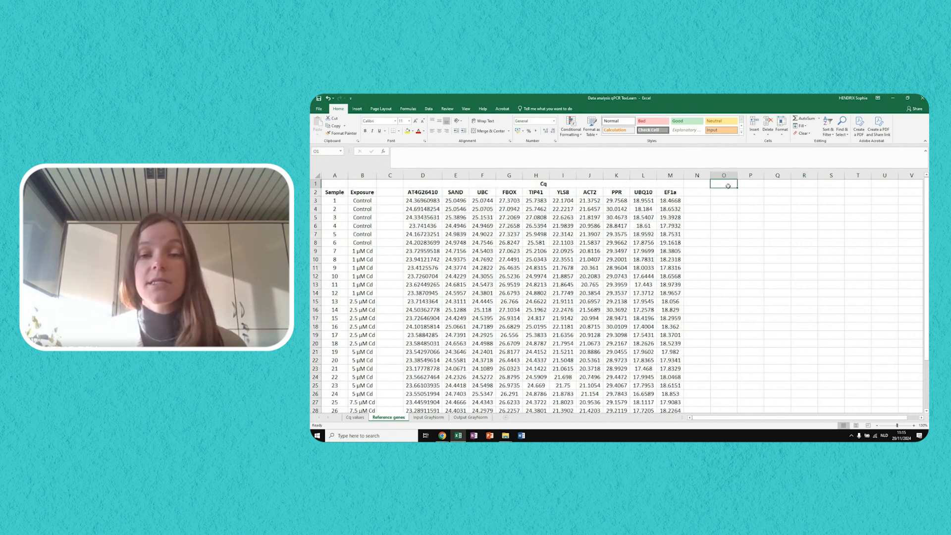
left_click(567, 183)
left_click_drag(567, 183, 569, 194)
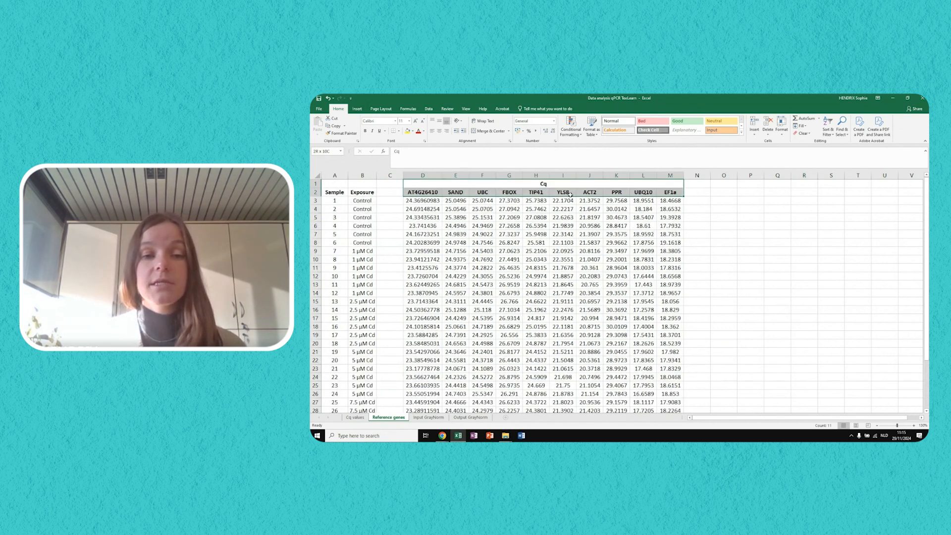
key("ctrl+c")
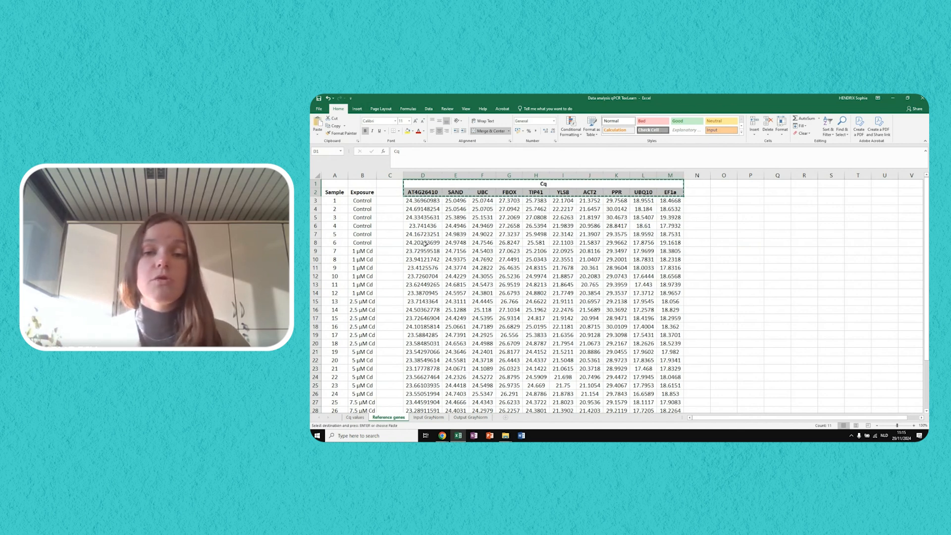
left_click(724, 185)
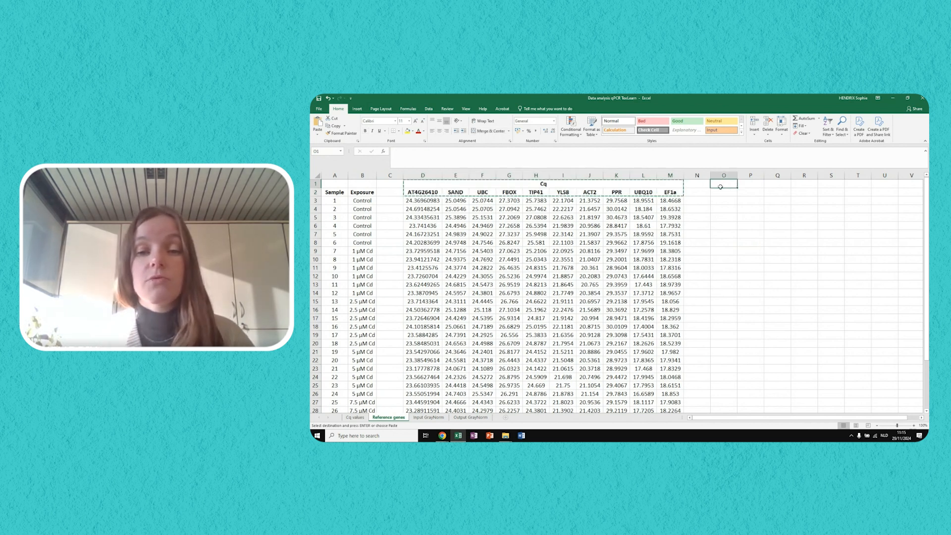
key("ctrl+v")
- Change the copied heading in O1 to "ΔCq" by inserting the Δ symbol before Cq, and autofit column O
left_click(722, 187)
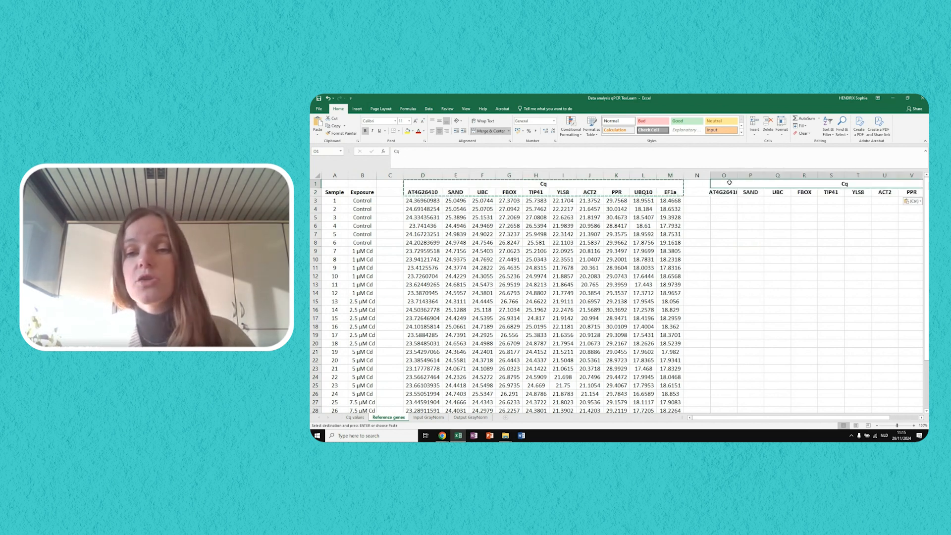
left_click(397, 151)
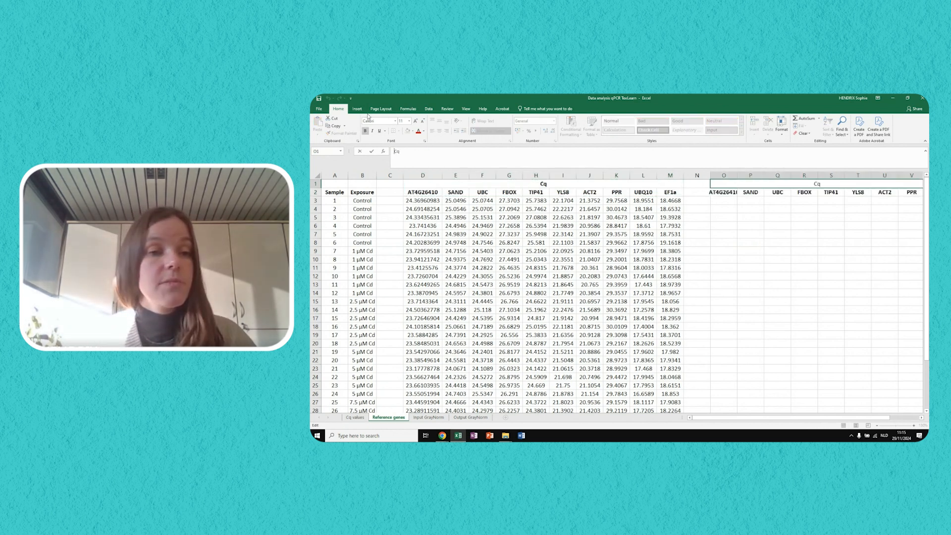
left_click(357, 108)
left_click(866, 127)
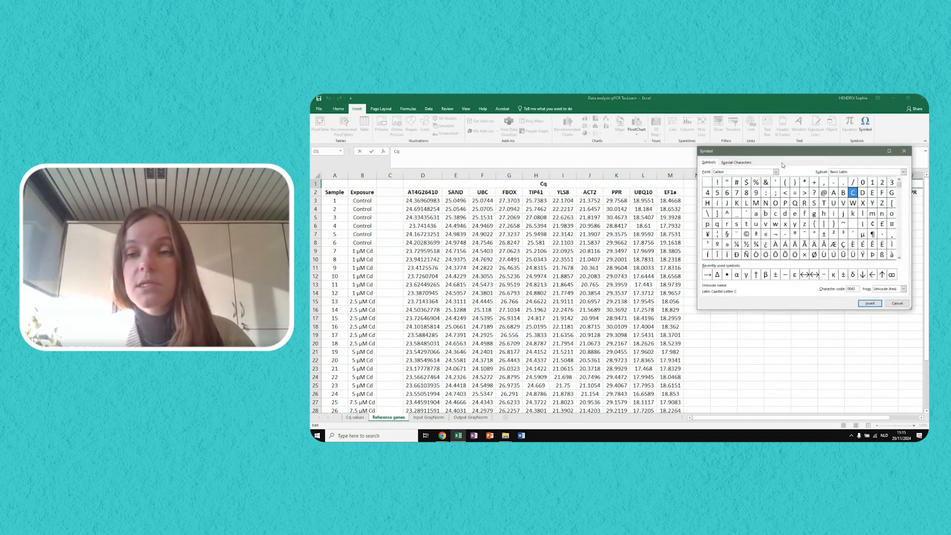
left_click(717, 275)
left_click(870, 304)
left_click(895, 303)
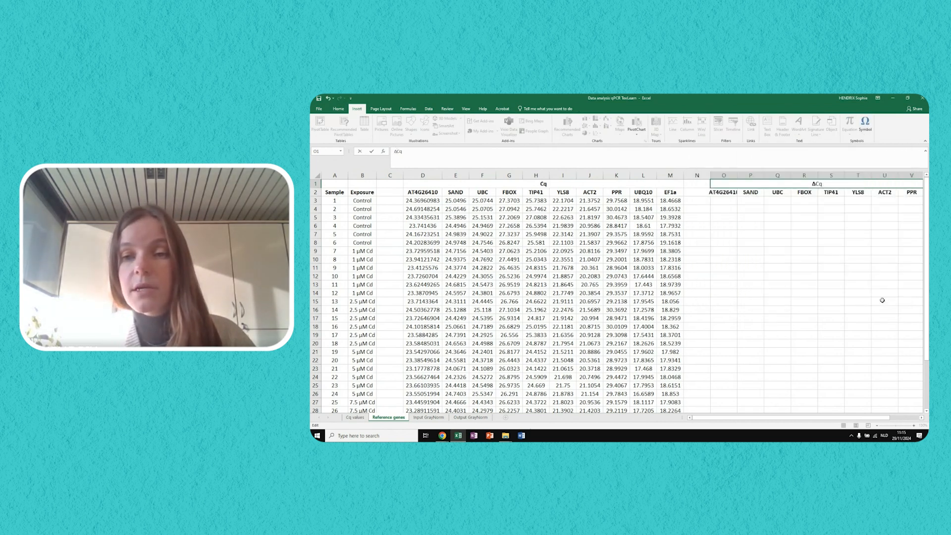
left_click(798, 229)
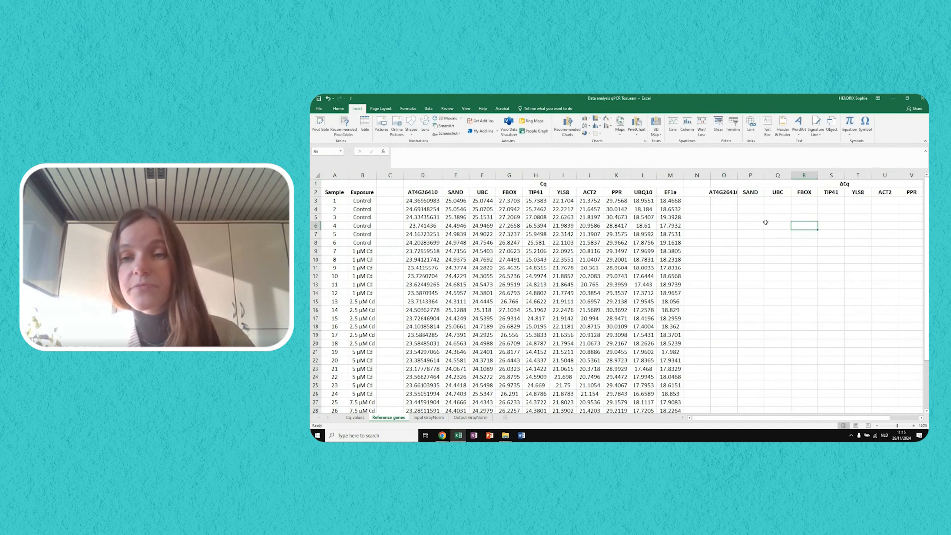
double_click(738, 173)
- Enter the formula =D3-D34 in cell O3 to subtract the minimum Cq from sample 1's AT4G26410 value
left_click(737, 199)
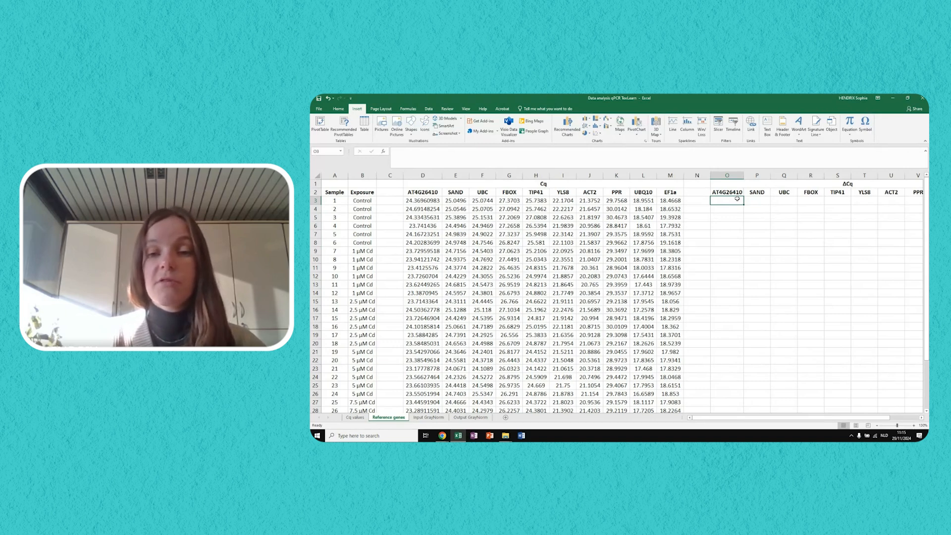
type("=")
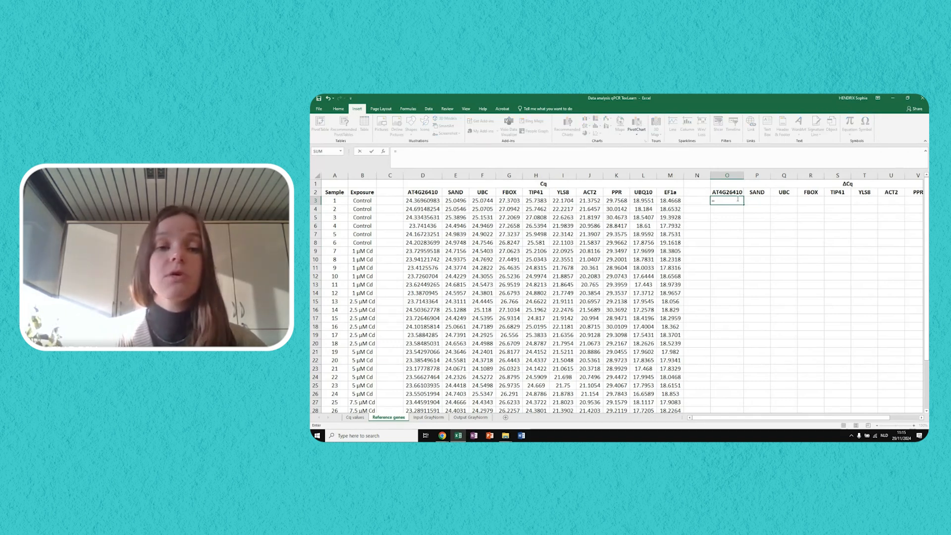
left_click(419, 202)
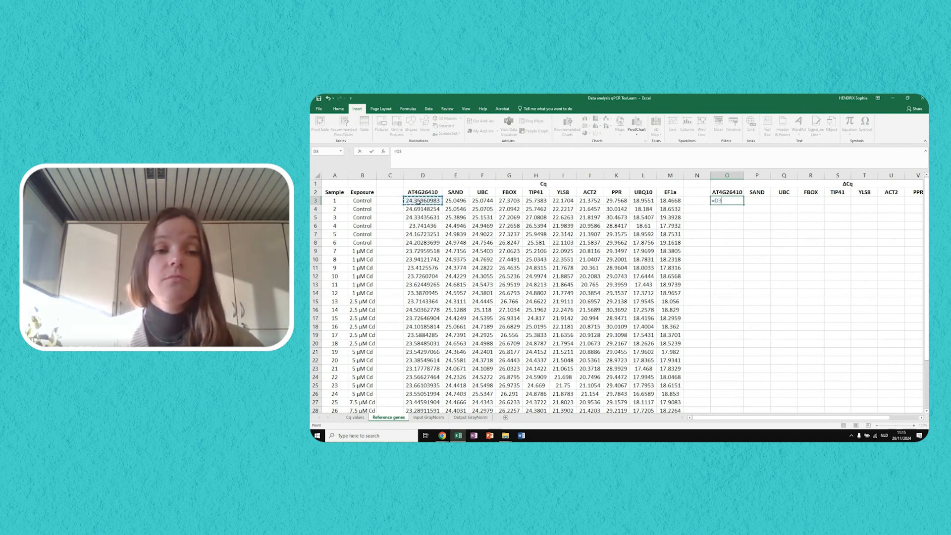
scroll(425, 228, "down", 3)
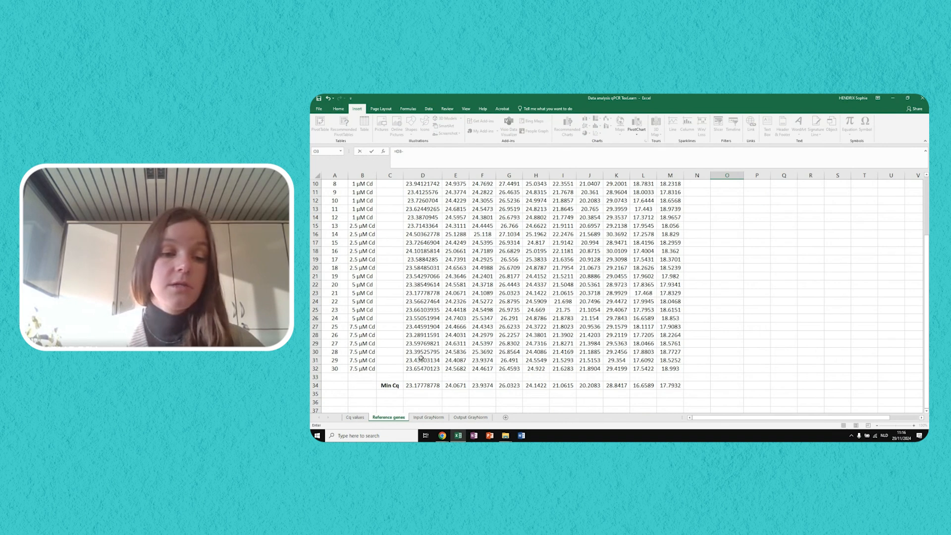
left_click(415, 391)
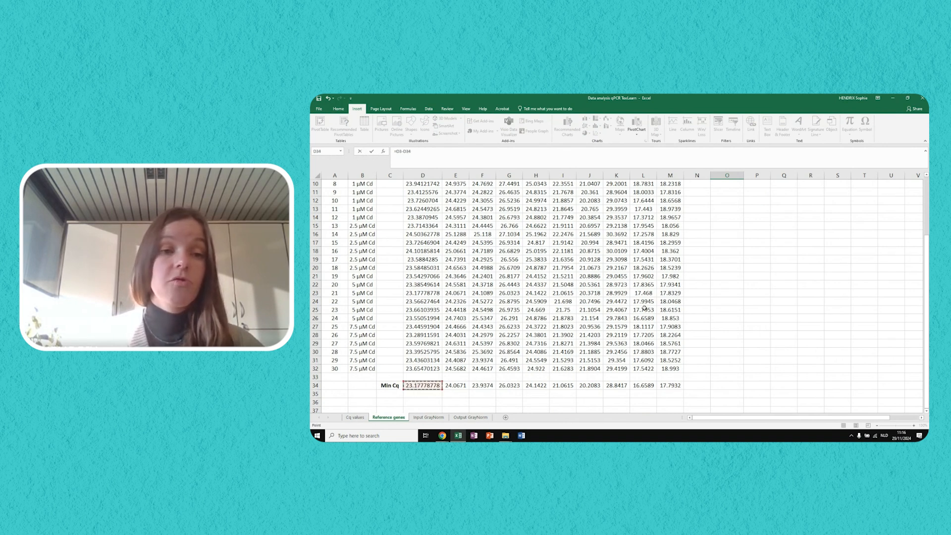
key("Return")
- Centre the contents of all cells on the Reference genes sheet horizontally
scroll(644, 307, "up", 2)
scroll(644, 307, "up", 2)
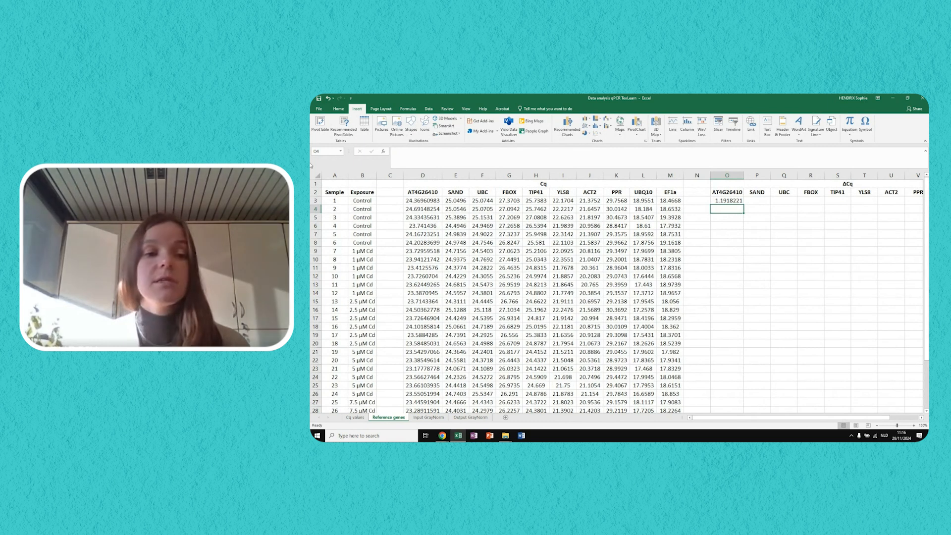
left_click(315, 175)
left_click(338, 109)
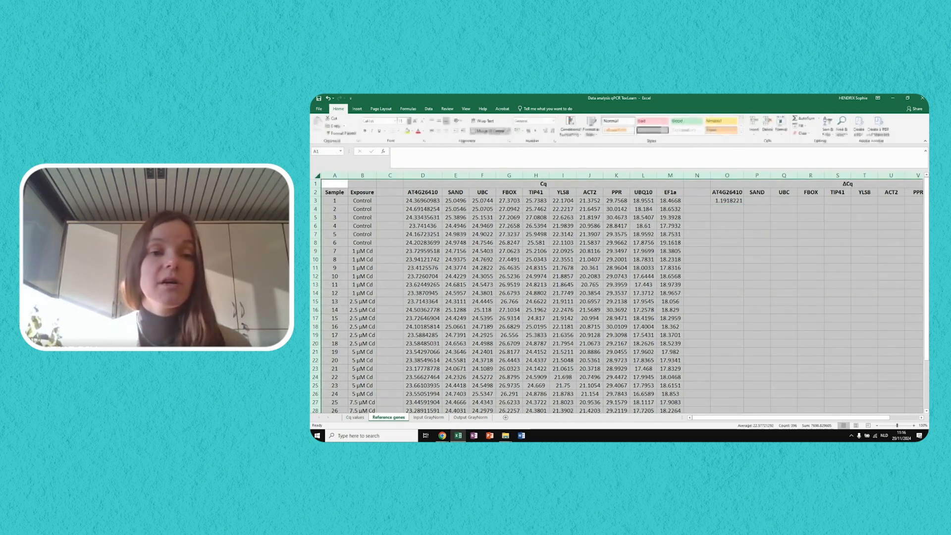
left_click(727, 208)
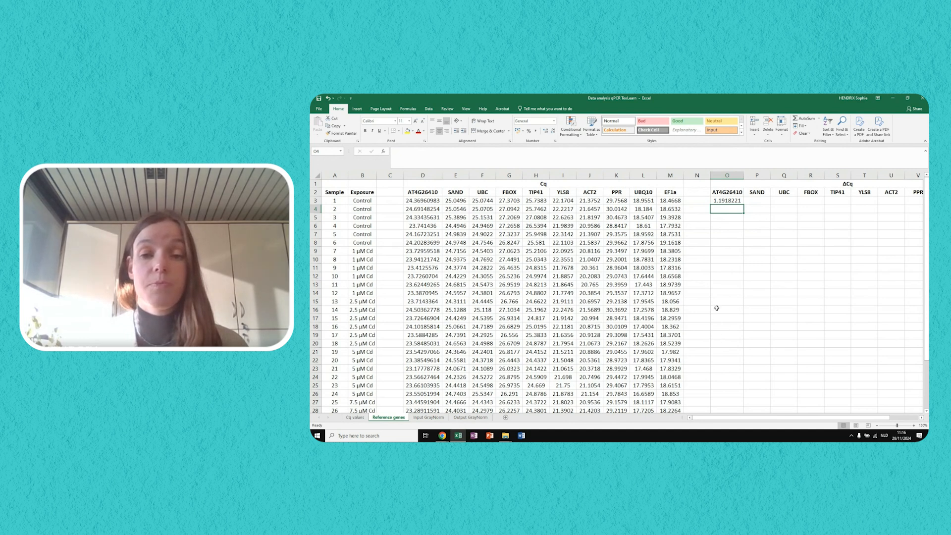
- Compare the formula in O3 with sample 2's AT4G26410 value in D4 and the minimum Cq in D34
left_click(738, 201)
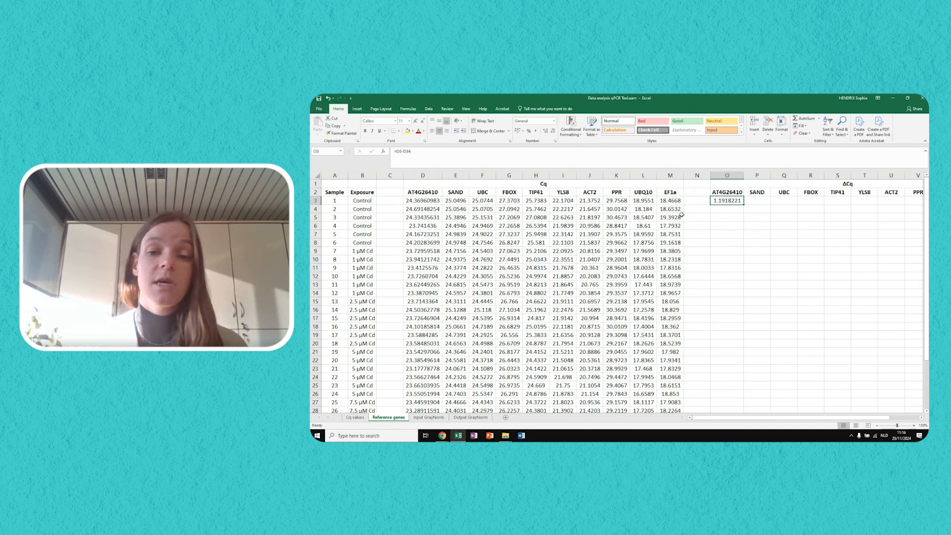
key("Return")
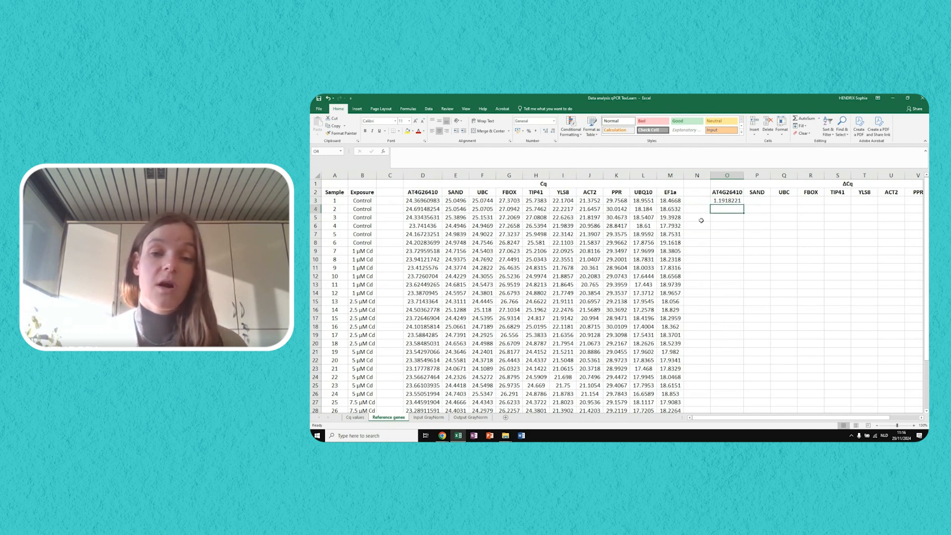
left_click(421, 210)
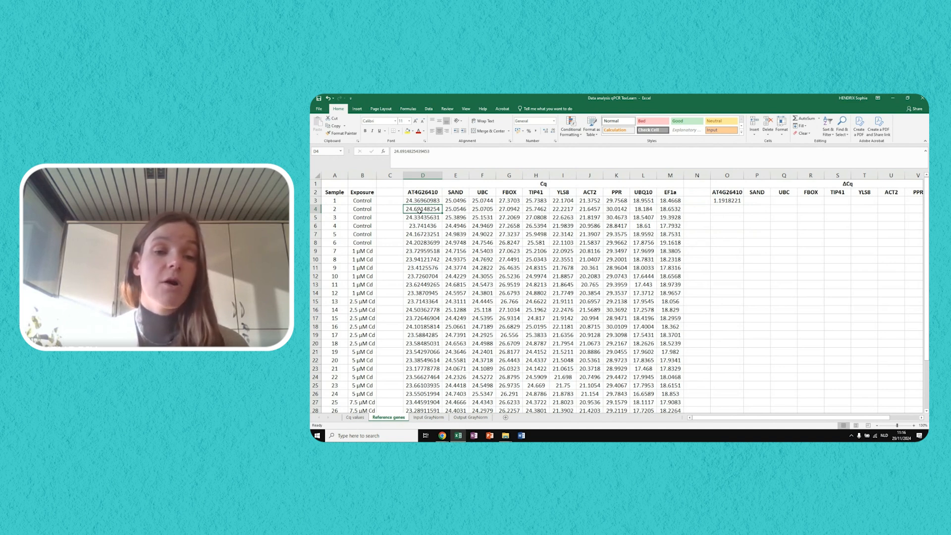
scroll(420, 211, "down", 7)
left_click(423, 283)
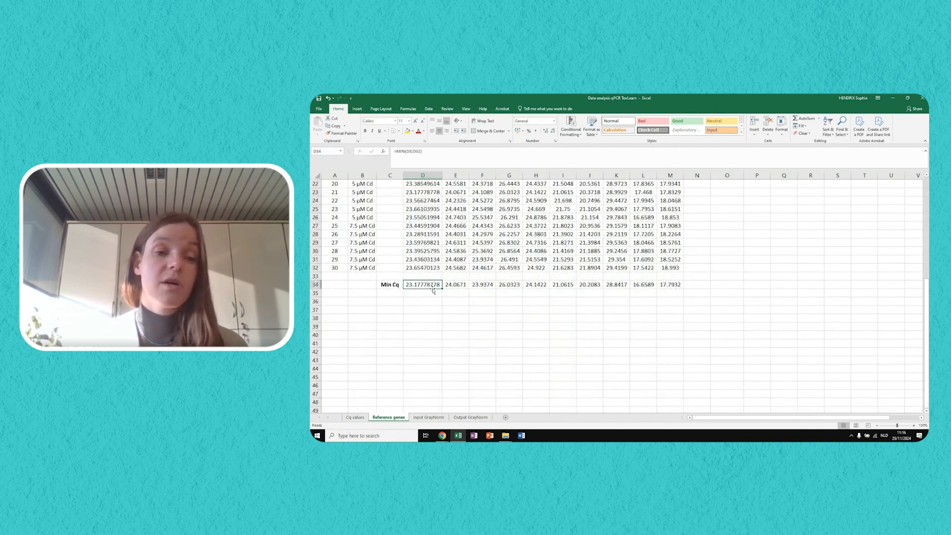
left_click(432, 292)
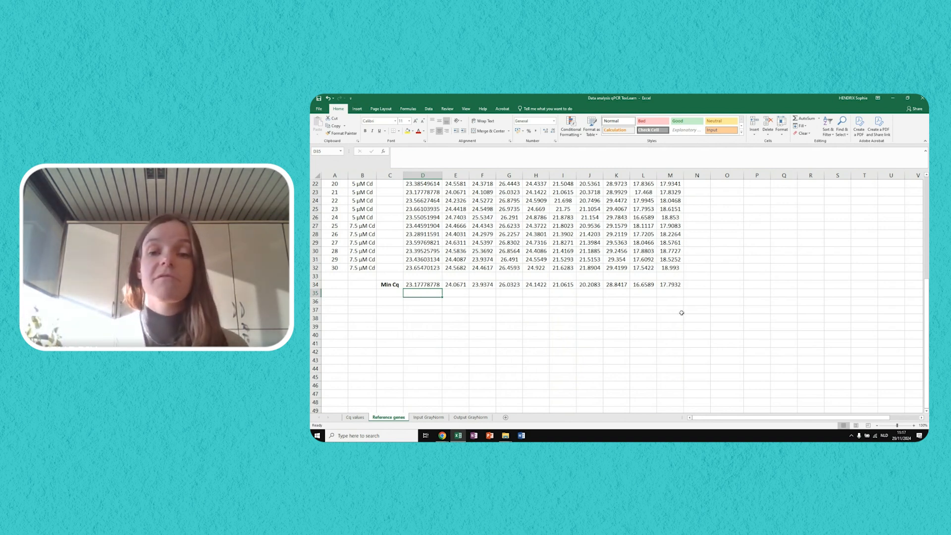
- Change the O3 formula to =D3-D$34 so row 34 stays fixed, and fill it down to O32
scroll(704, 277, "up", 7)
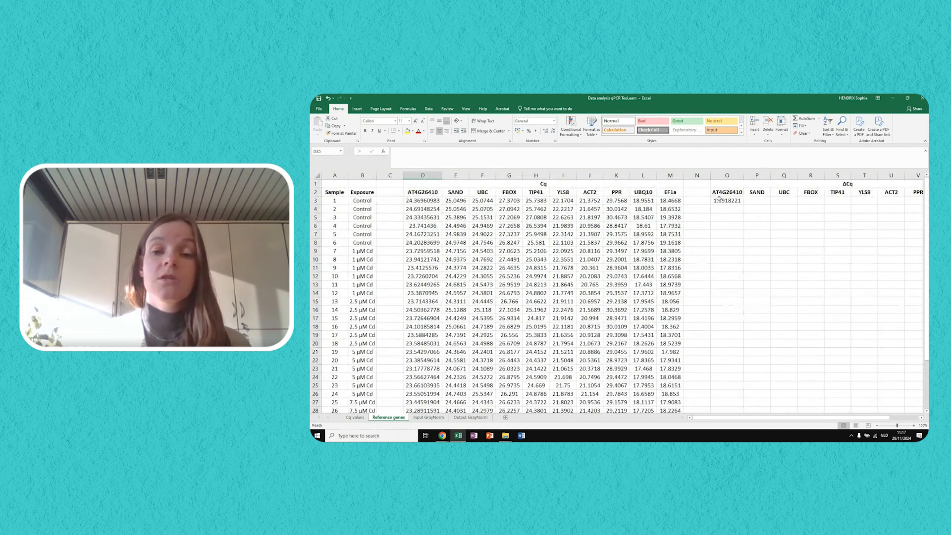
left_click(719, 199)
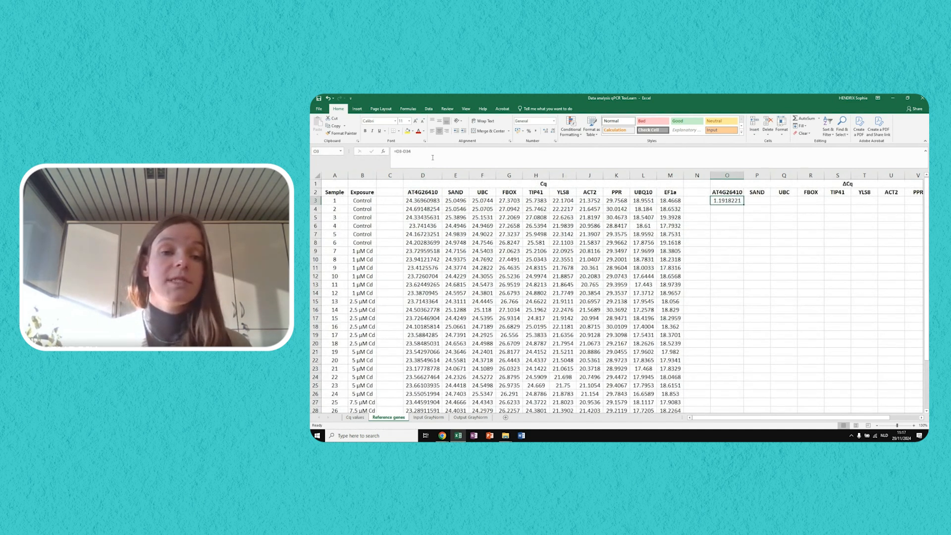
left_click(408, 152)
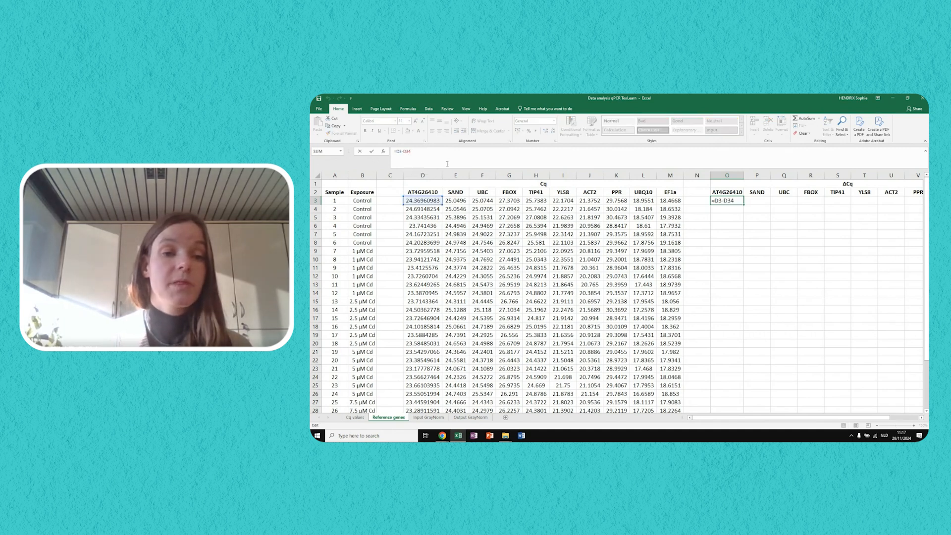
type("$")
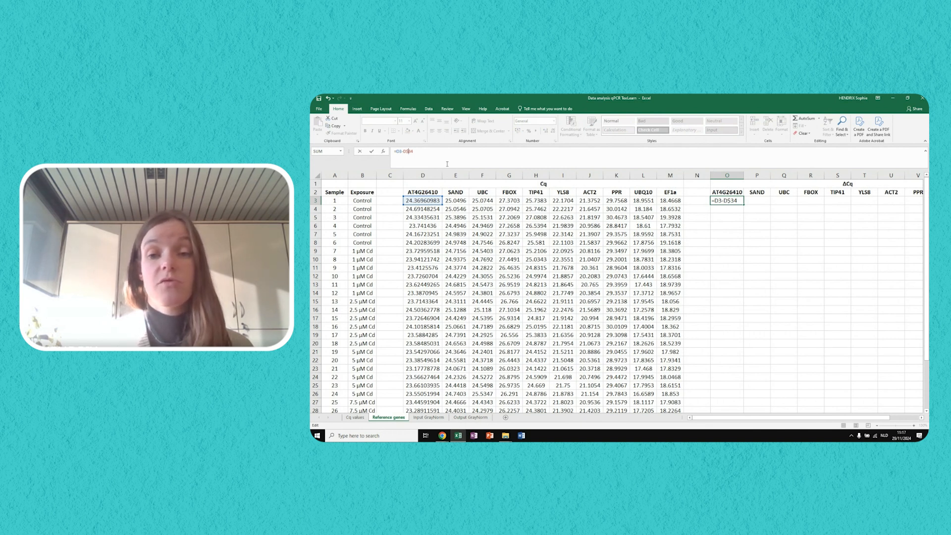
key("ctrl+Return")
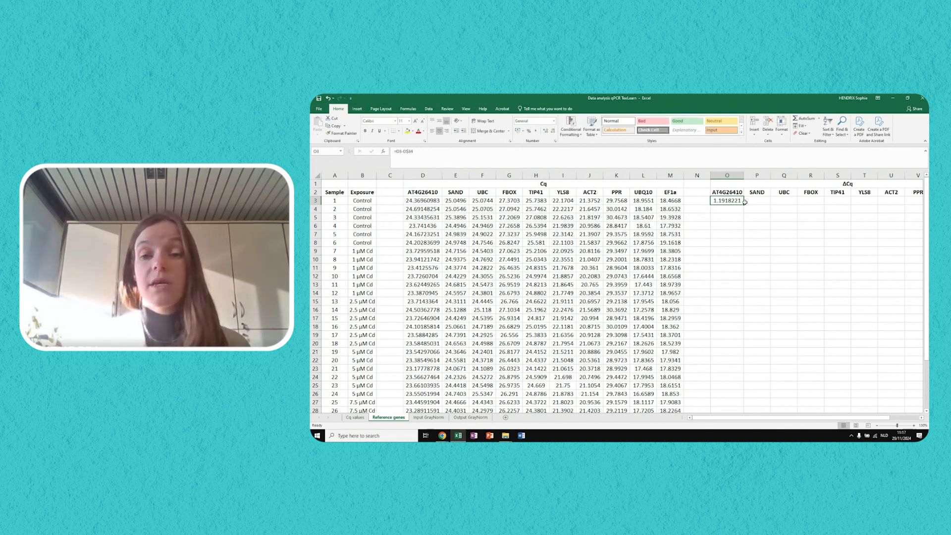
left_click_drag(745, 202, 725, 380)
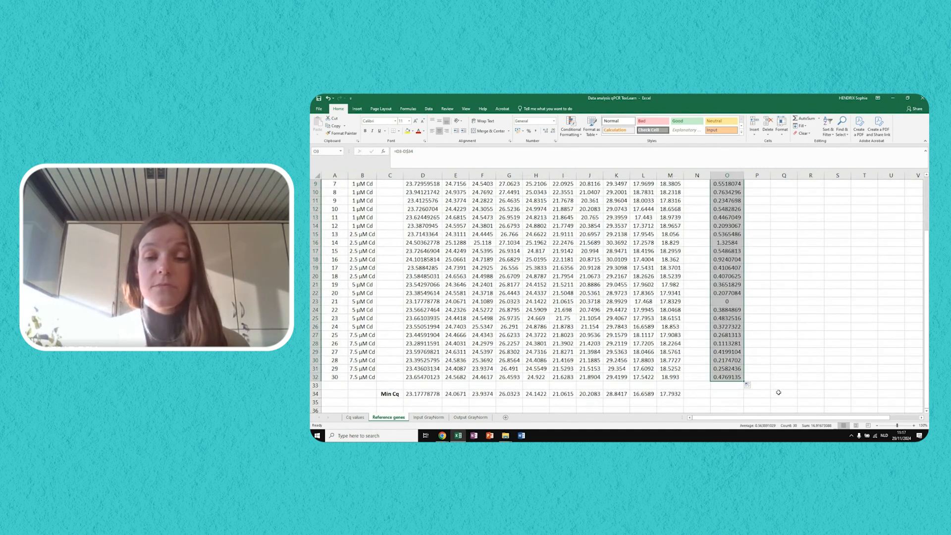
- Review the AT4G26410 ΔCq values in column O and inspect the formula for sample 21 in O23
scroll(743, 366, "up", 3)
left_click(754, 268)
scroll(742, 294, "down", 3)
scroll(739, 282, "up", 2)
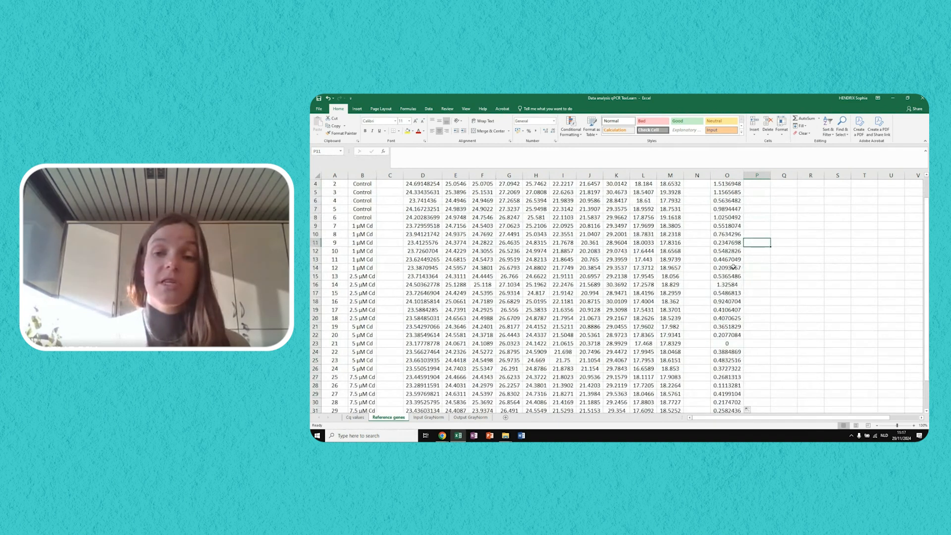
scroll(733, 267, "up", 1)
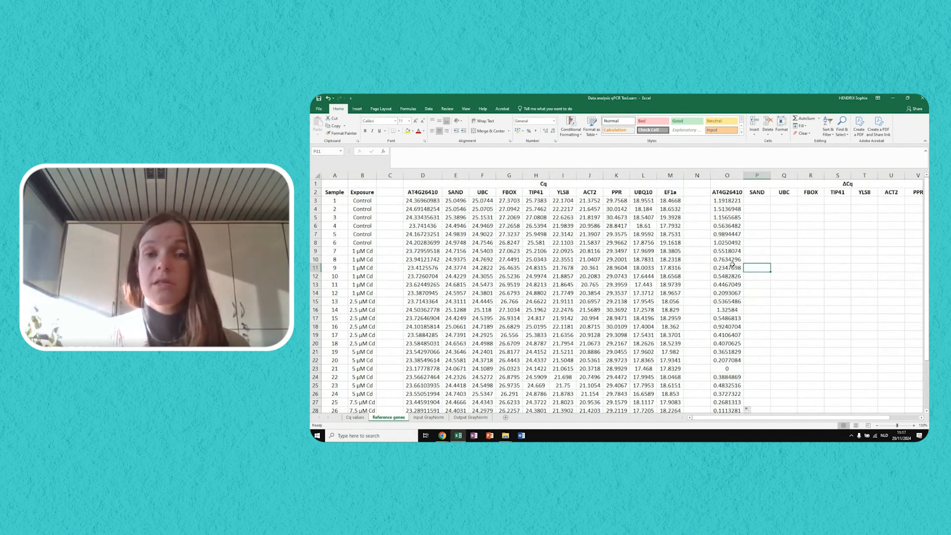
scroll(724, 275, "down", 2)
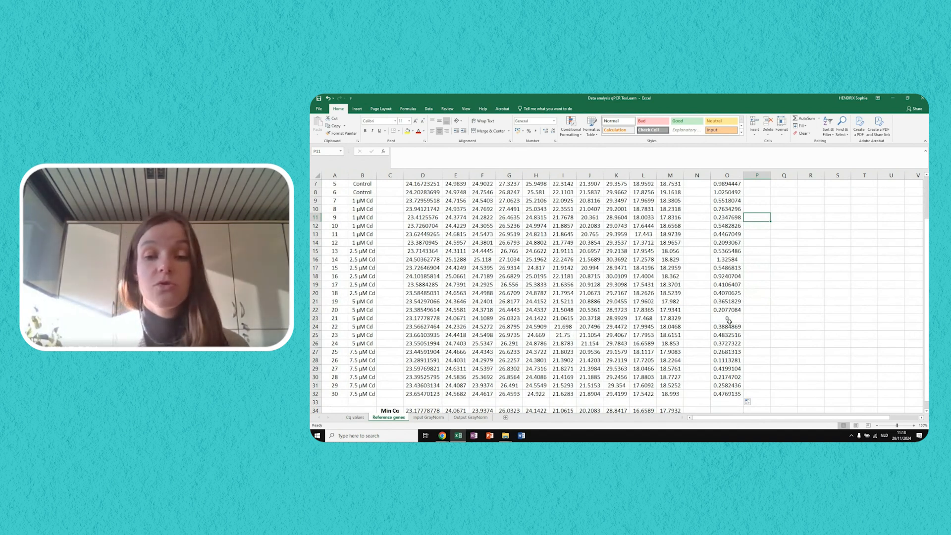
left_click(727, 319)
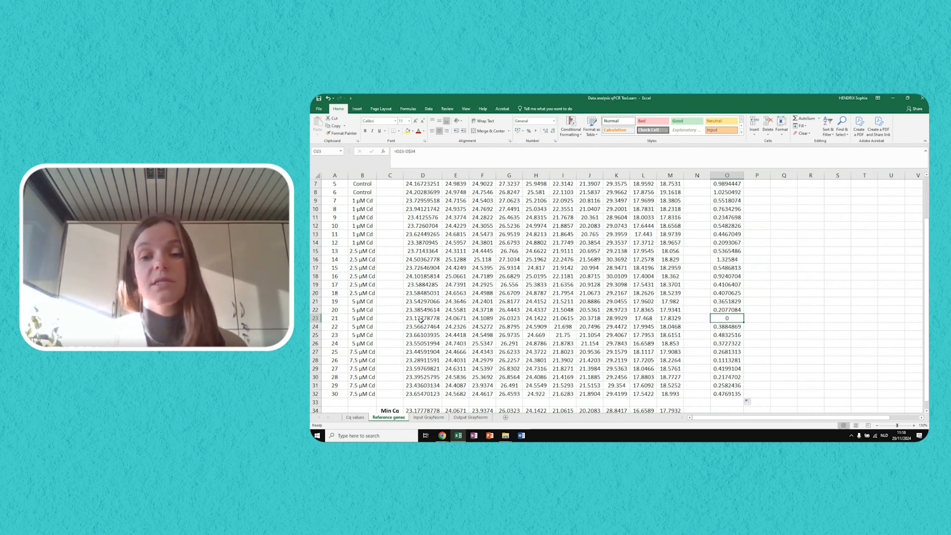
- Fill the ΔCq formulas from column O across the remaining genes through column X, and clear the surplus values in column Y
scroll(463, 315, "up", 2)
left_click_drag(733, 201, 904, 372)
scroll(835, 352, "up", 2)
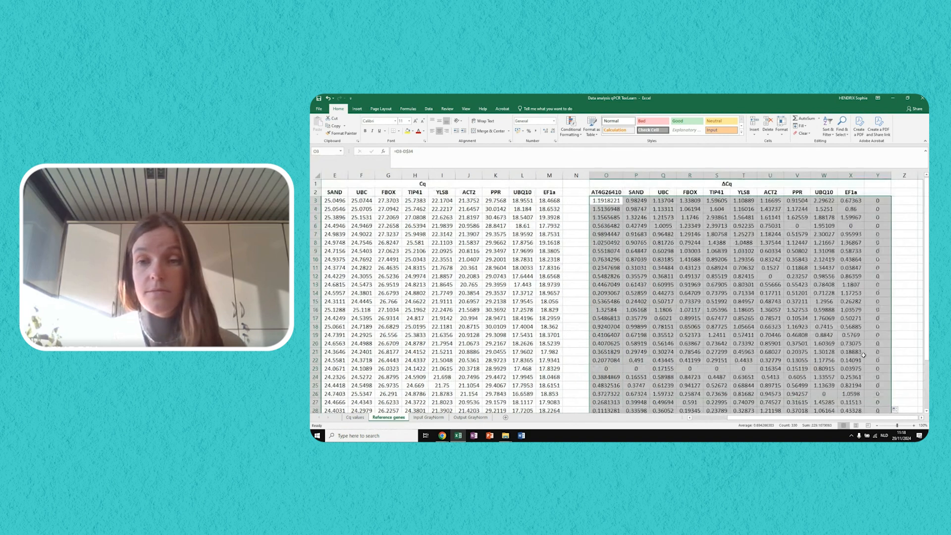
left_click(870, 175)
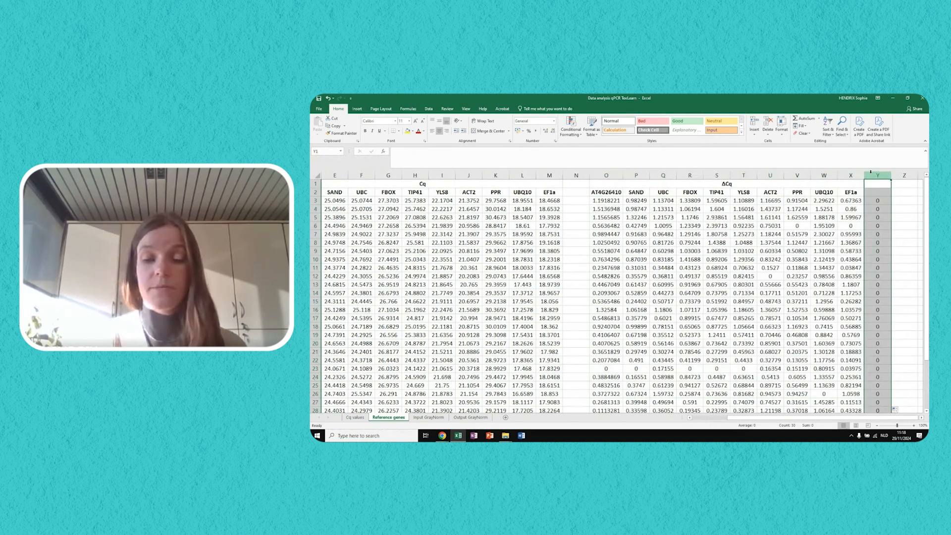
key("Delete")
left_click(886, 208)
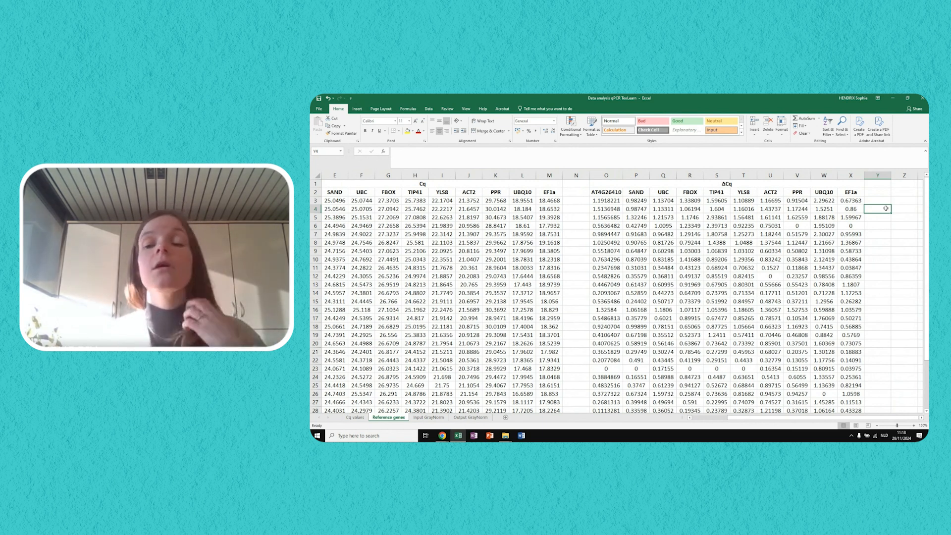
- Enter the heading "RQ" in Z1 and copy the gene names from O2:X2 to the row starting at Z2
key("Up")
key("Up")
key("Up")
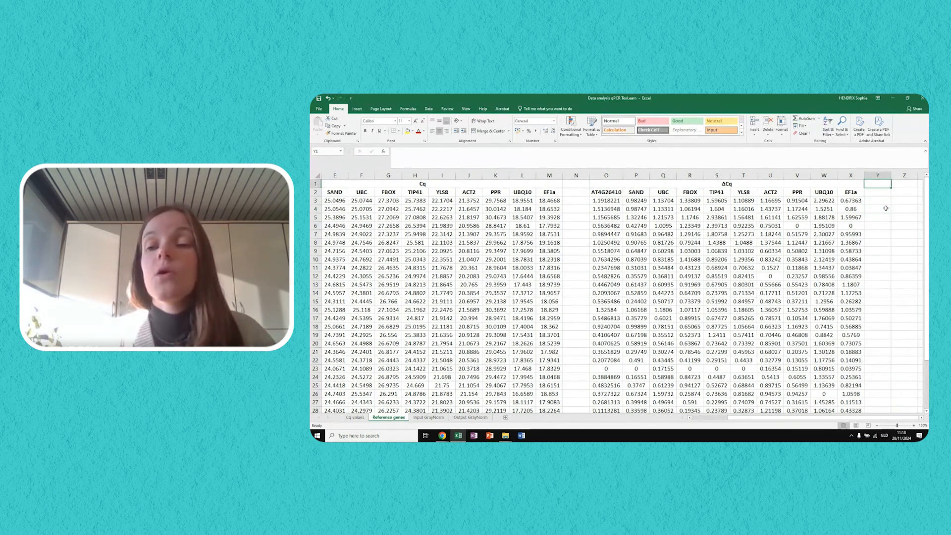
key("Right")
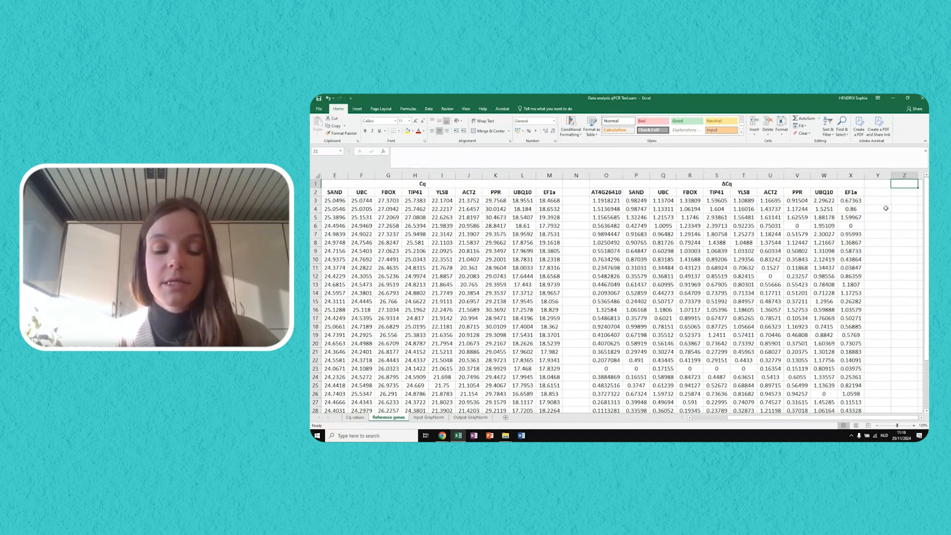
type("RQ")
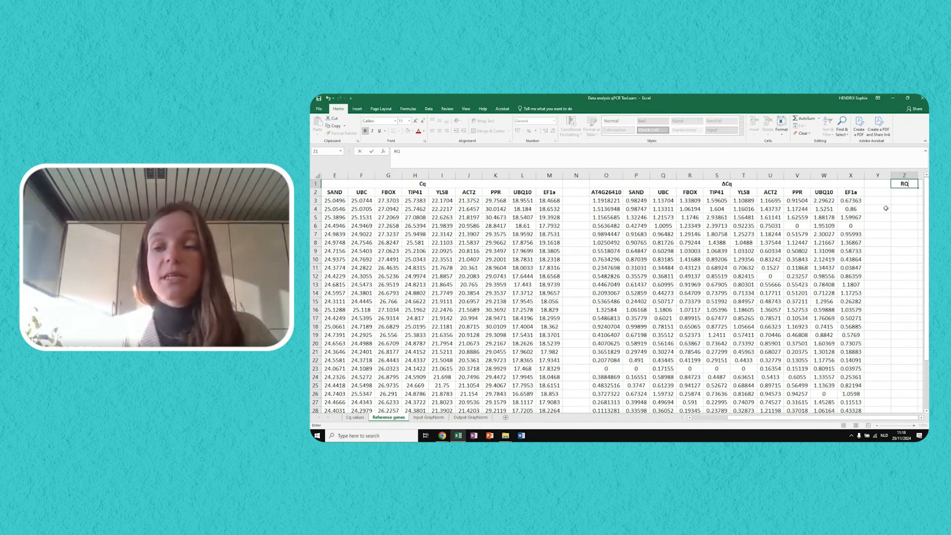
key("Return")
left_click_drag(597, 192, 851, 193)
key("ctrl+c")
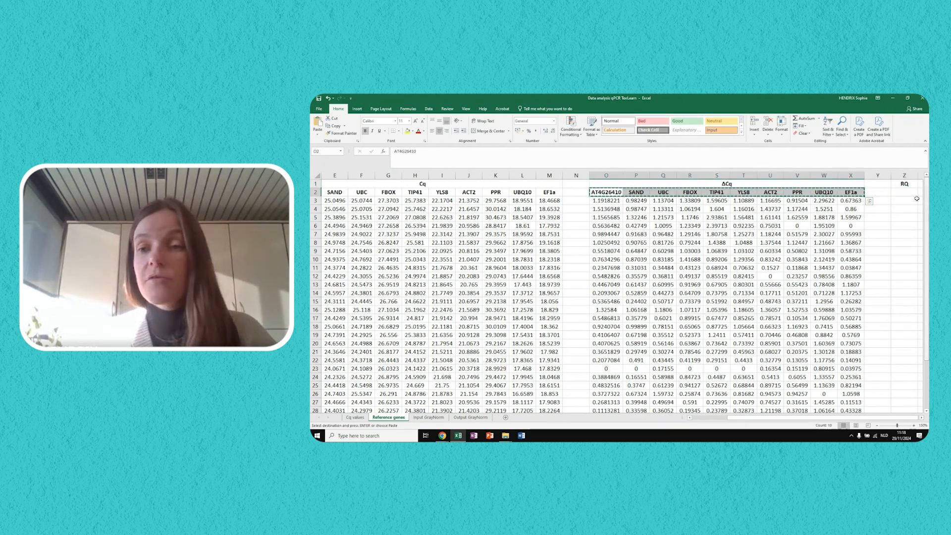
left_click(905, 192)
key("ctrl+v")
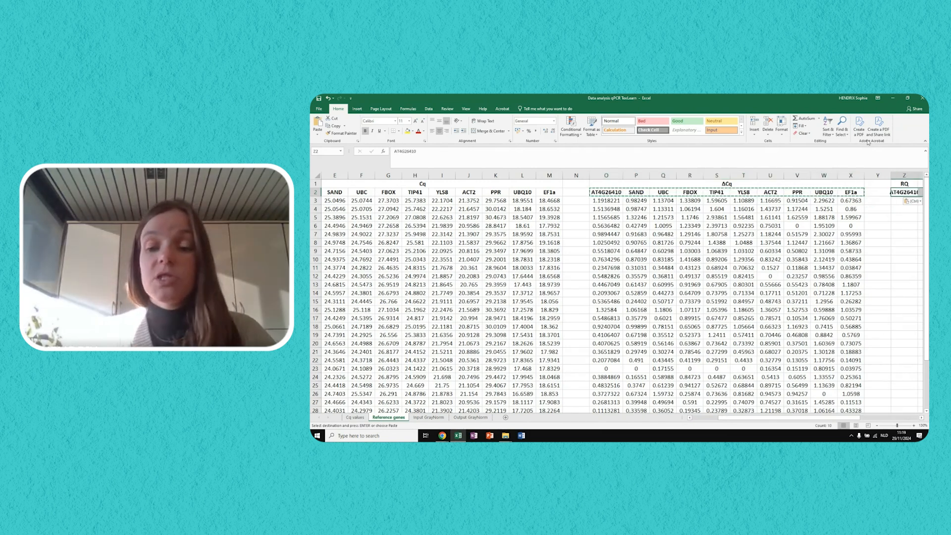
- Merge and centre the RQ heading across Z1:AI1, and autofit column Z
left_click_drag(755, 421, 812, 420)
left_click_drag(669, 184, 818, 184)
left_click(484, 132)
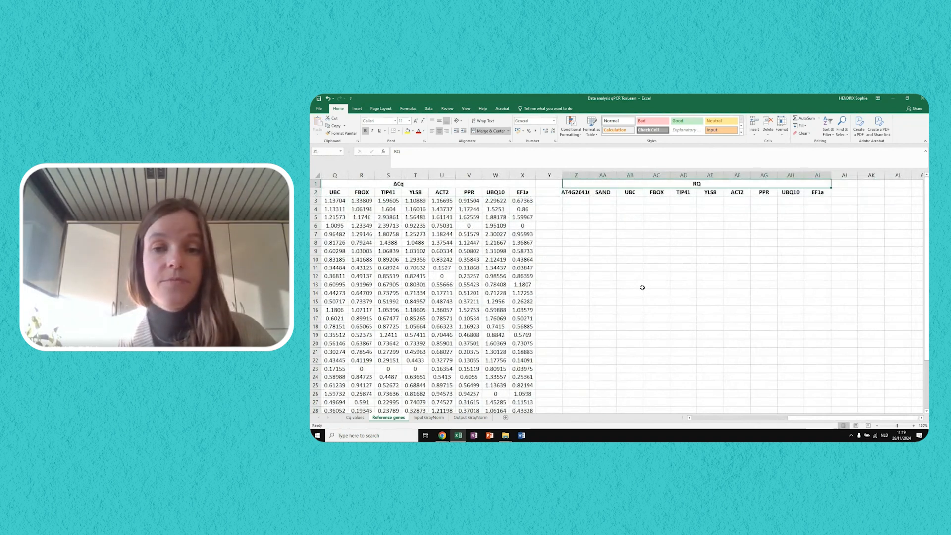
left_click(646, 293)
double_click(589, 179)
left_click(690, 234)
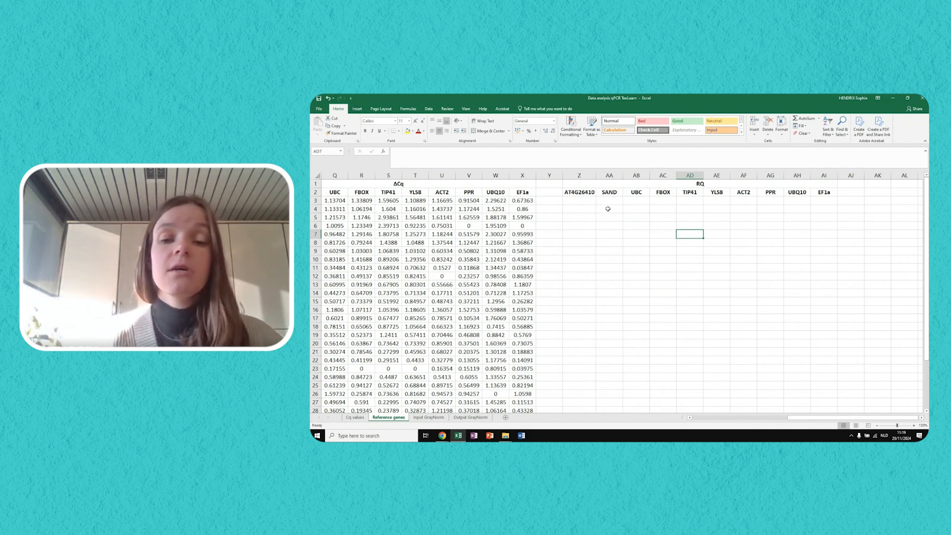
- Enter the RQ formula =2^-O3 in Z3 for the first AT4G26410 sample, based on its ΔCq value
left_click_drag(795, 419, 784, 420)
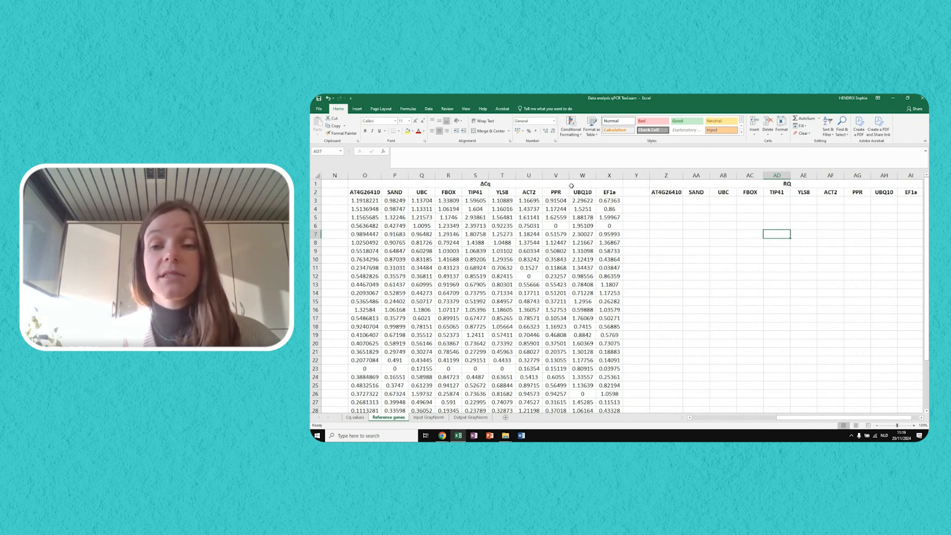
left_click_drag(352, 200, 620, 371)
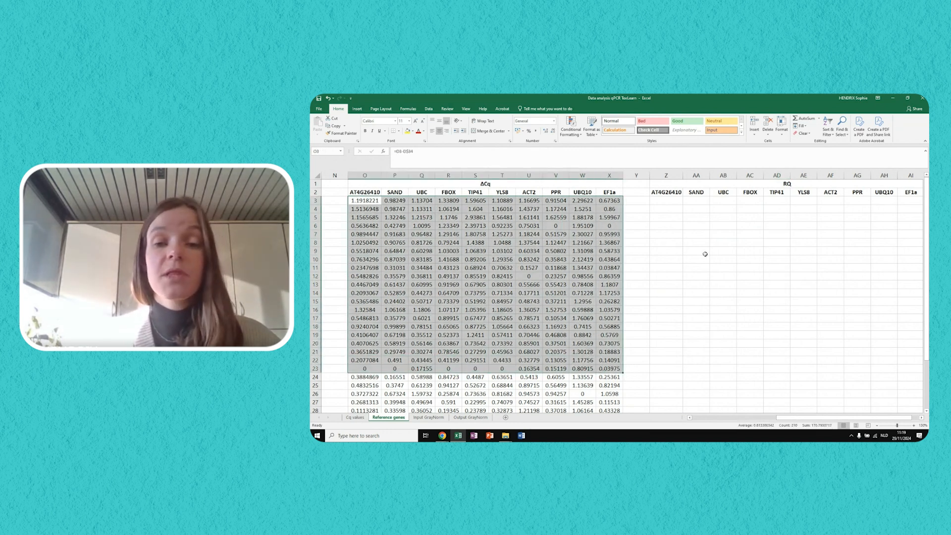
left_click(660, 200)
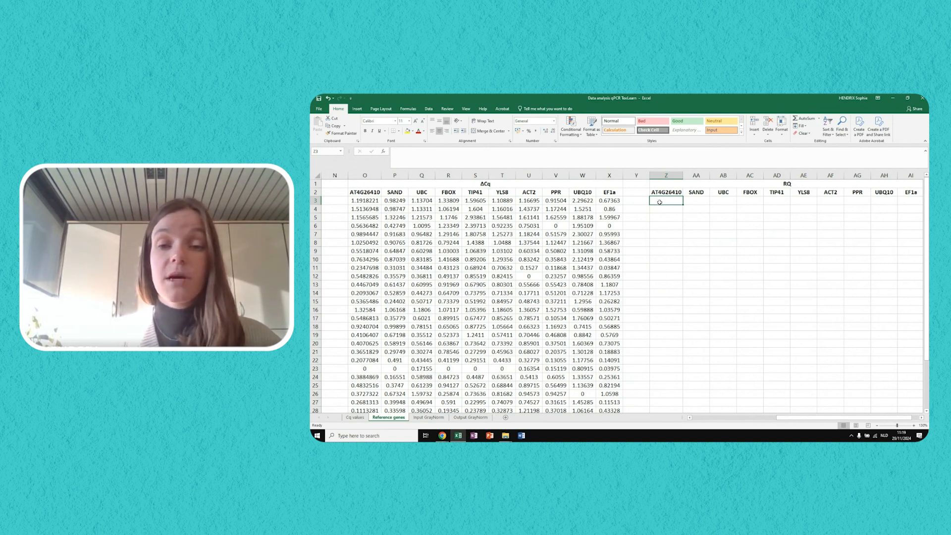
type("=")
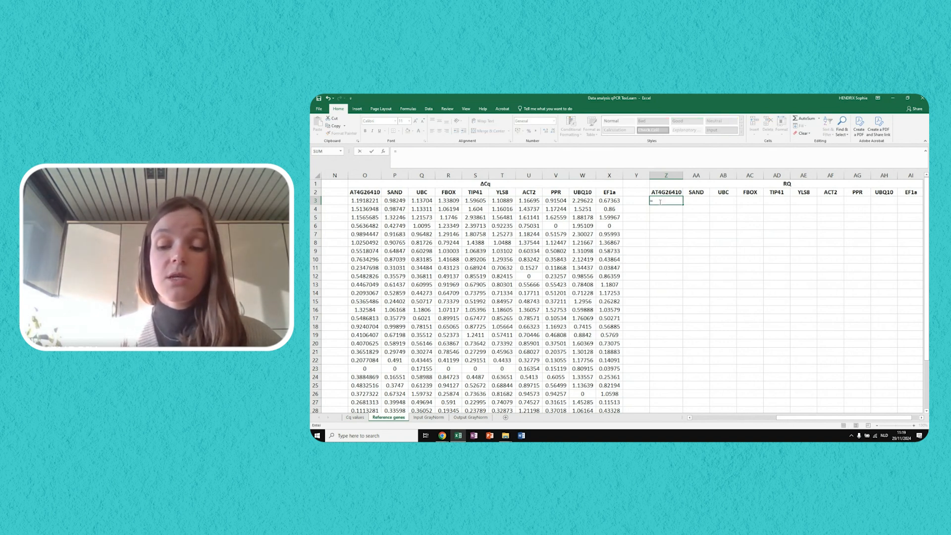
type("2")
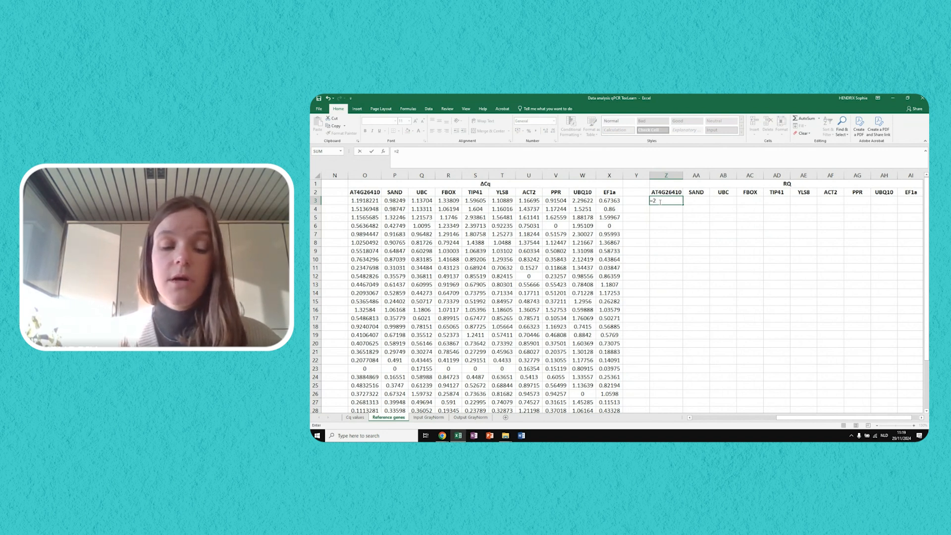
type("^")
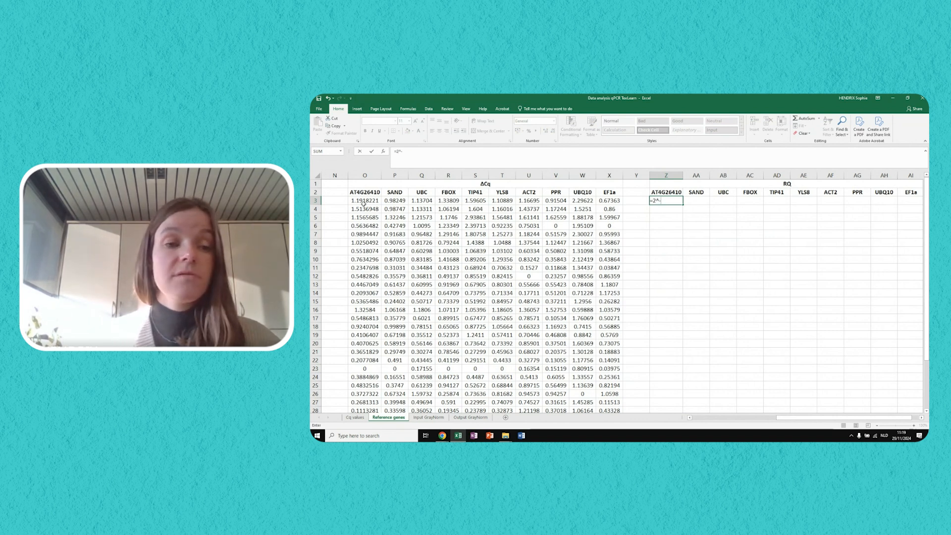
type("-")
left_click(367, 201)
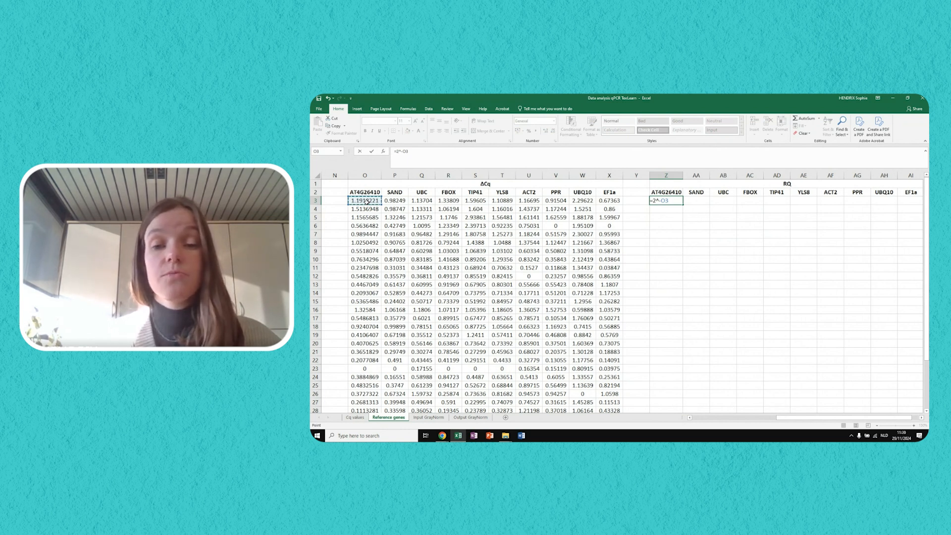
key("Return")
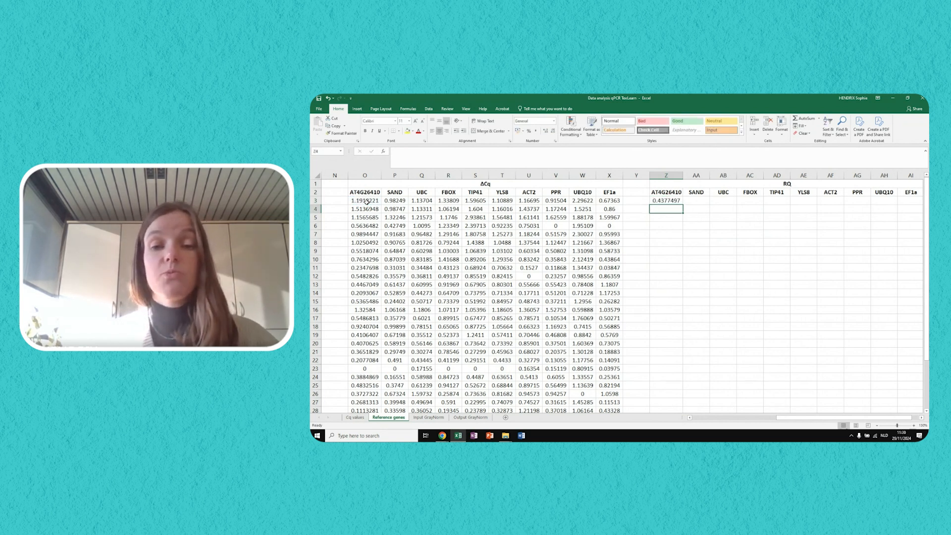
- Fill the RQ formula from Z3 down to row 32 and across the remaining genes through column AI
left_click(680, 200)
left_click_drag(683, 204, 652, 381)
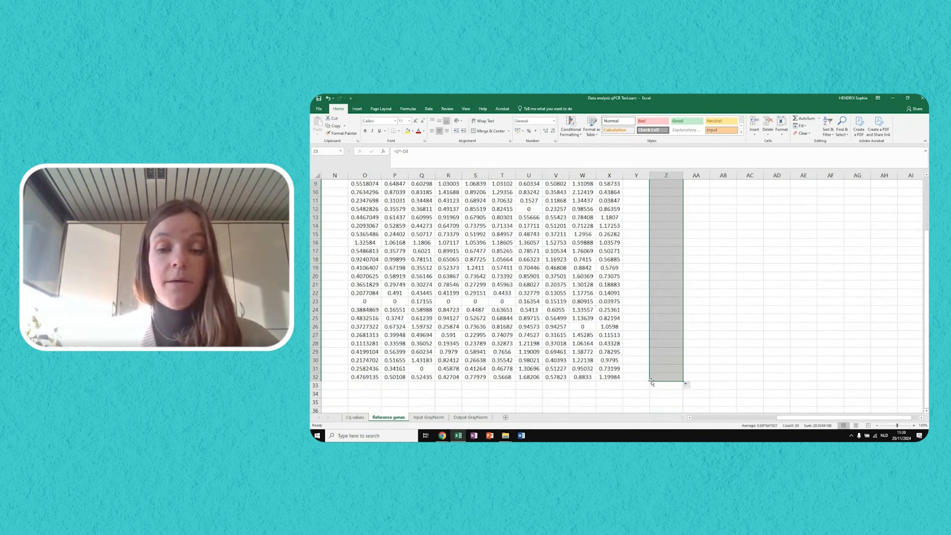
scroll(699, 369, "up", 3)
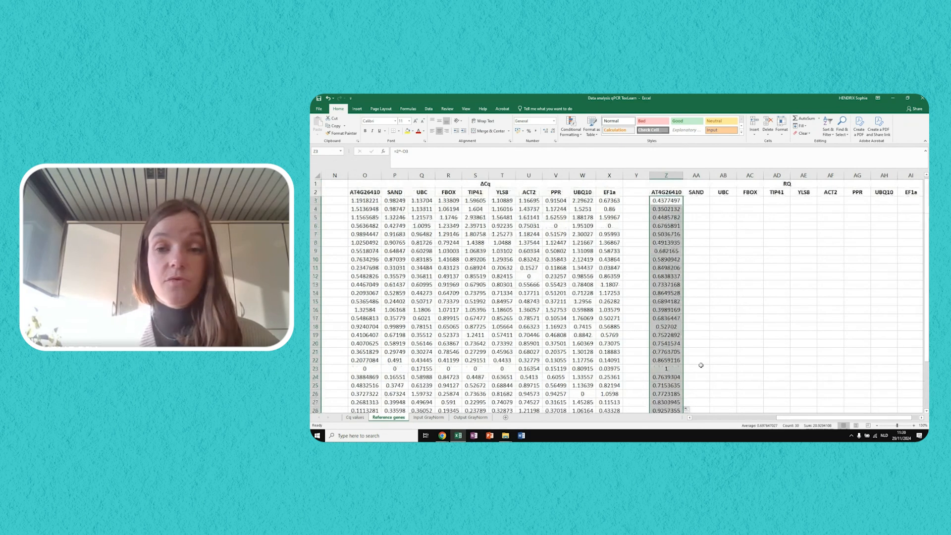
left_click(877, 426)
left_click(877, 426)
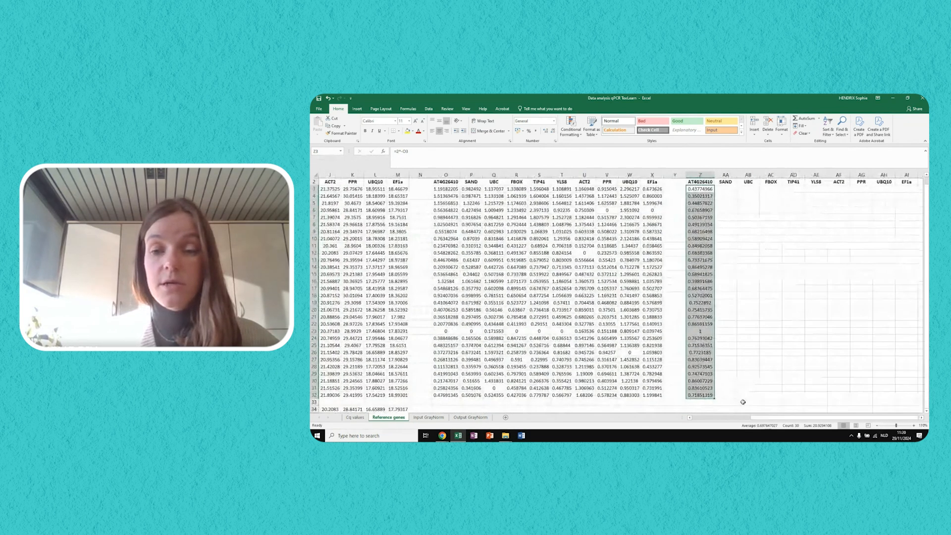
left_click_drag(715, 397, 912, 400)
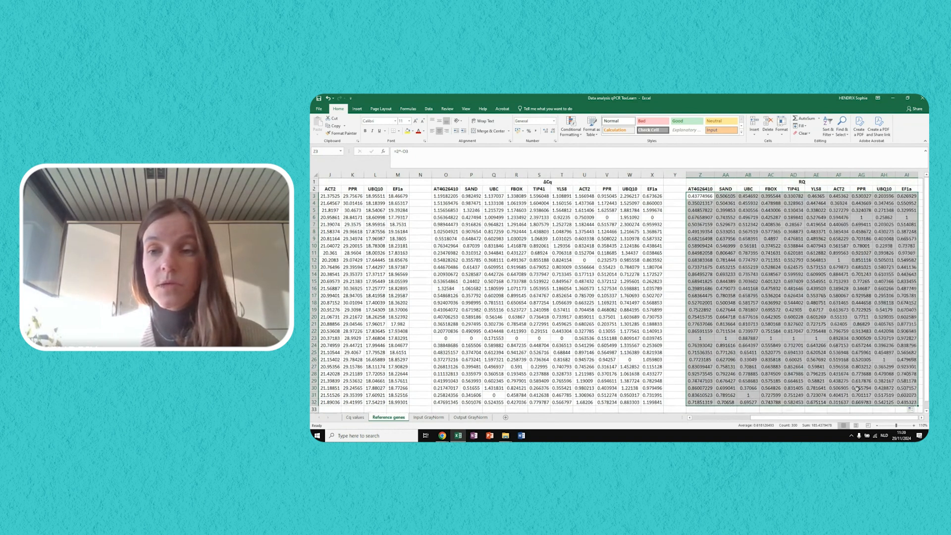
left_click(808, 381)
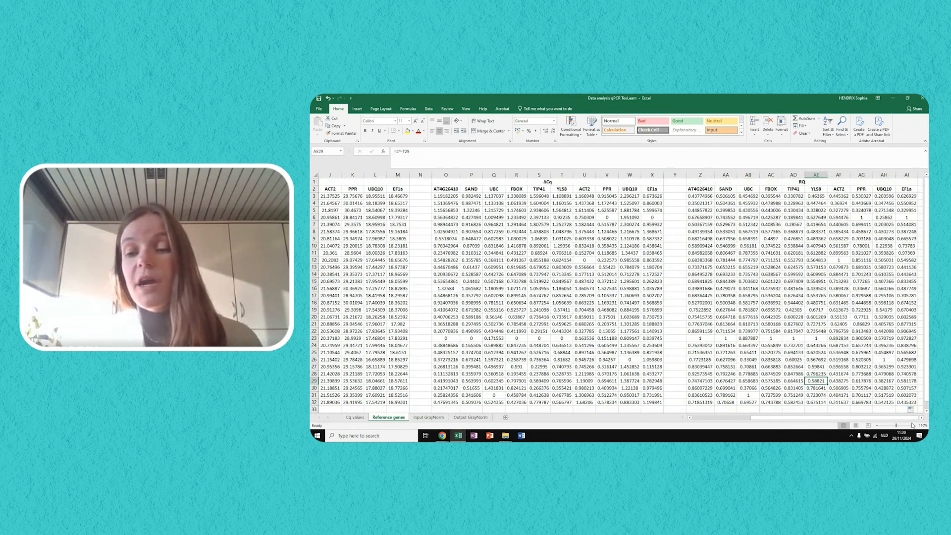
- Review the RQ values against the ΔCq values, inspecting the AT4G26410 formulas in Z23 and Z7
left_click(914, 426)
left_click(914, 426)
scroll(836, 312, "up", 2)
scroll(836, 312, "right", 3)
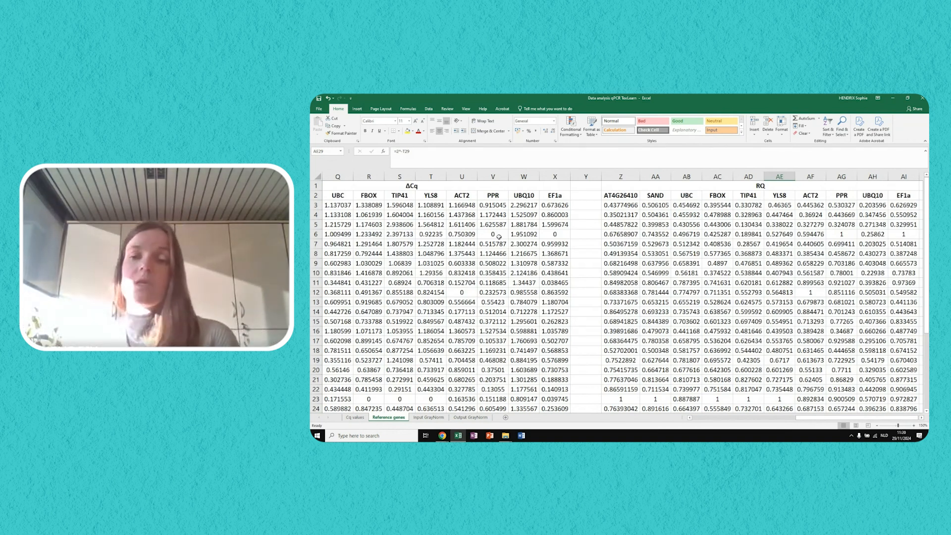
scroll(636, 229, "down", 4)
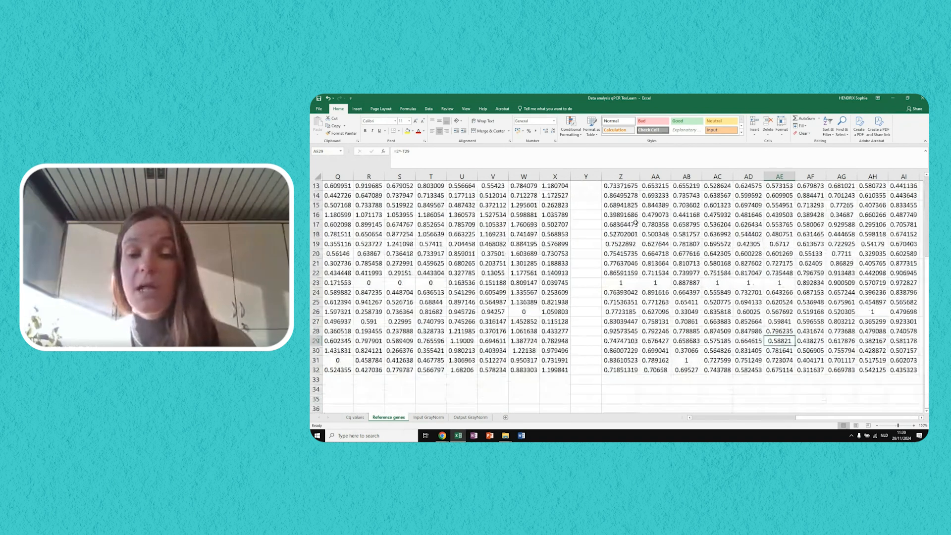
scroll(636, 223, "up", 4)
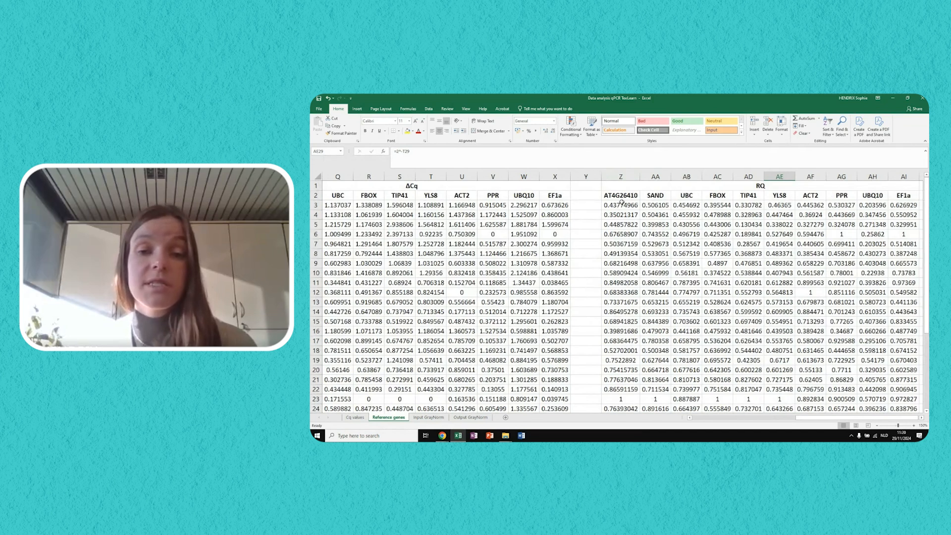
scroll(635, 196, "down", 1)
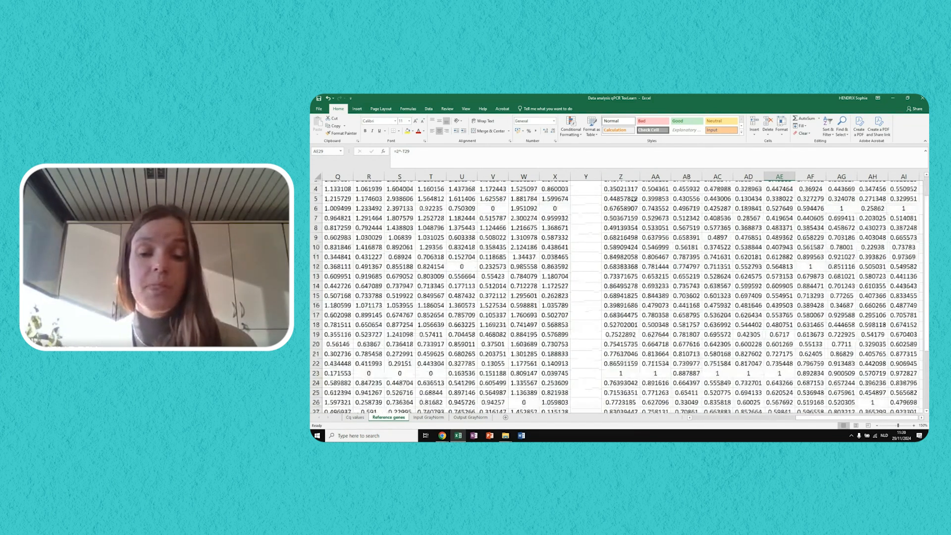
left_click(617, 367)
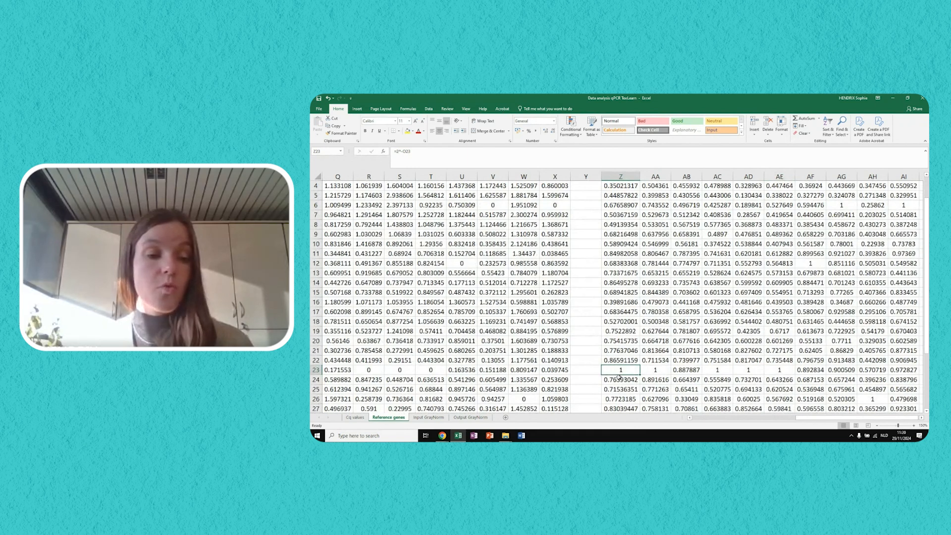
mouse_move(808, 420)
left_mouse_down()
mouse_move(702, 426)
mouse_move(821, 426)
left_mouse_up()
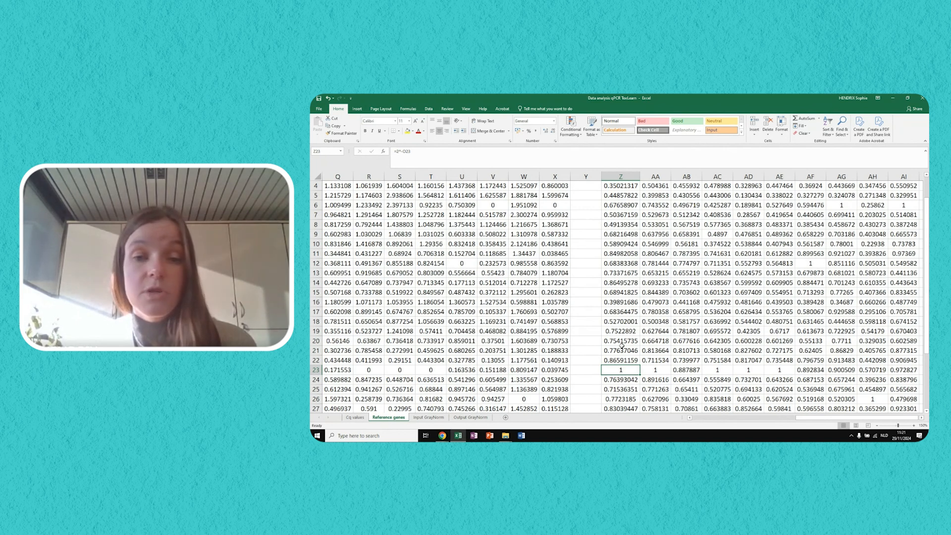
left_click(610, 214)
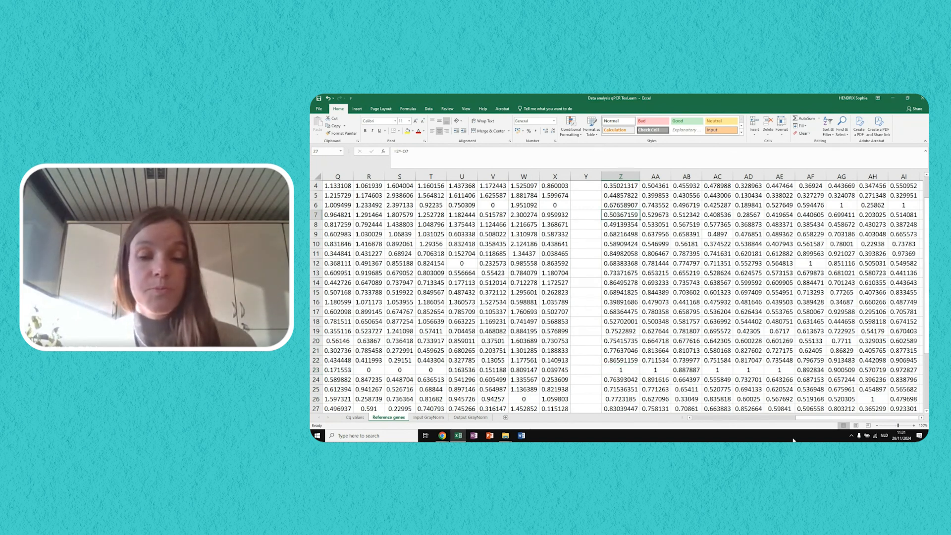
mouse_move(835, 418)
left_mouse_down()
mouse_move(727, 428)
mouse_move(836, 431)
left_mouse_up()
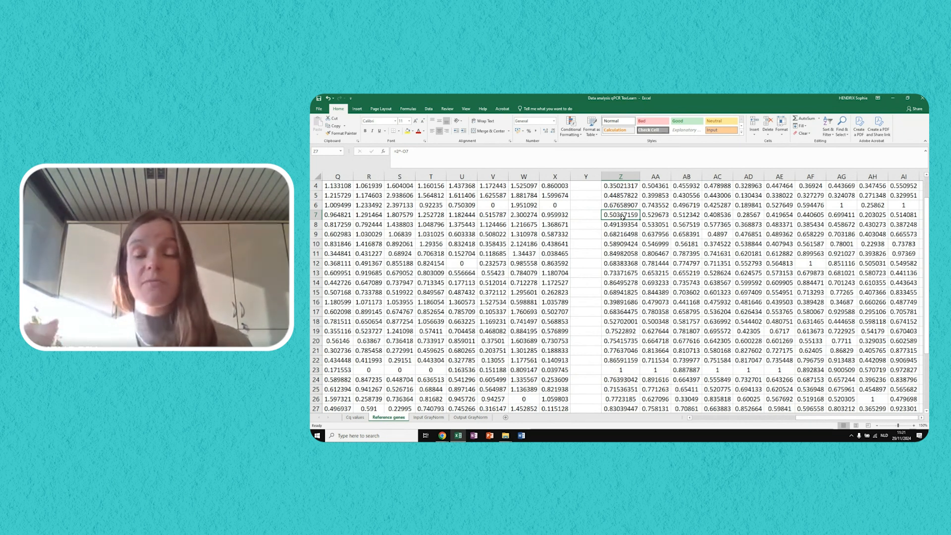
scroll(667, 253, "up", 1)
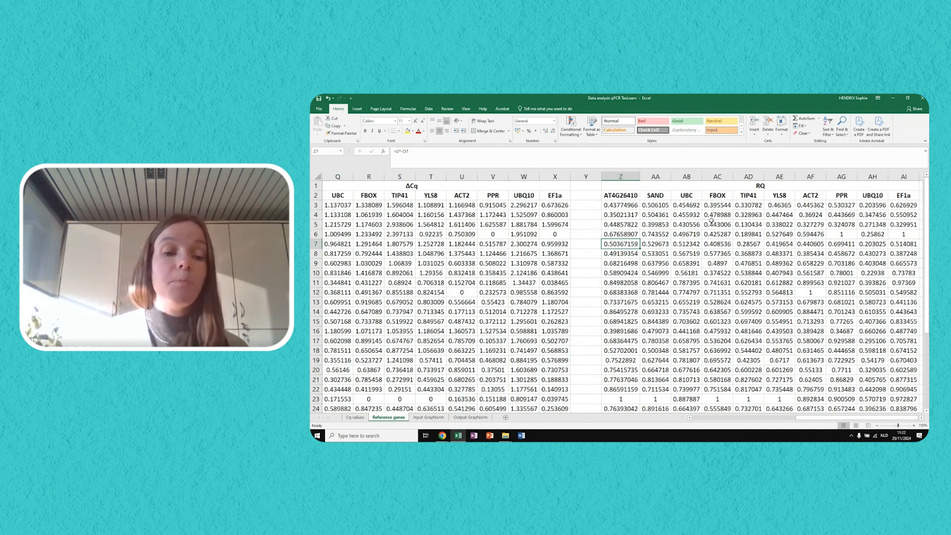
- Open the Input GrayNorm sheet and make its header lines comfortably readable
left_click(437, 418)
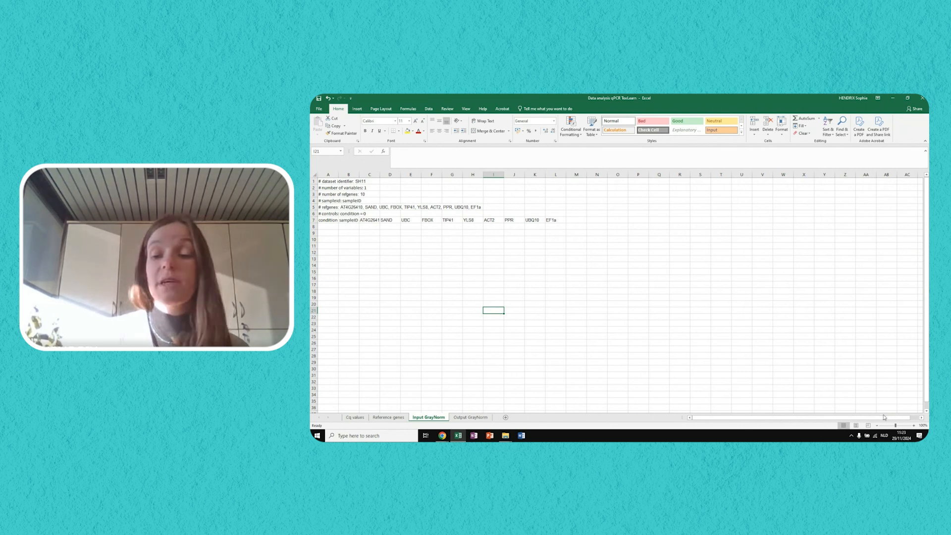
left_click(914, 426)
left_click(914, 426)
left_click(914, 427)
left_click(914, 427)
left_click(914, 427)
left_click(914, 426)
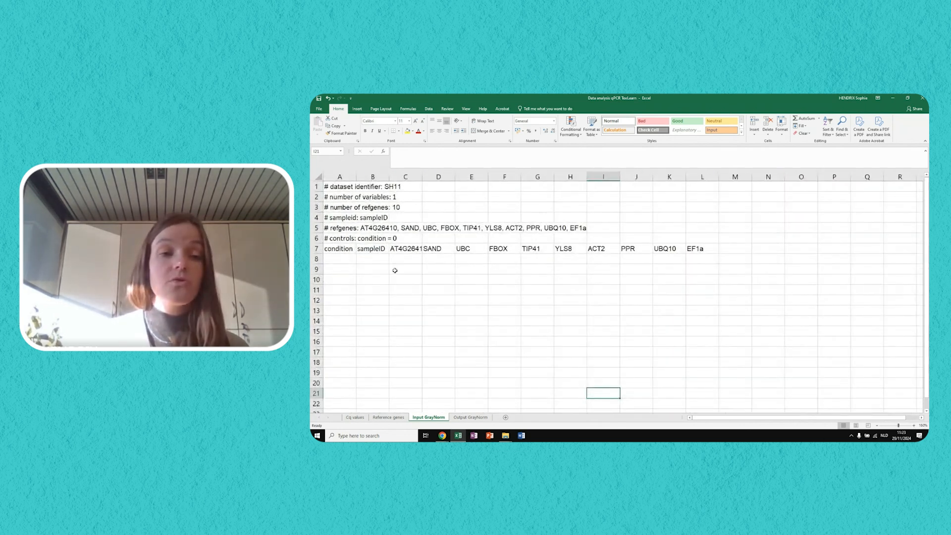
left_click(914, 426)
scroll(418, 247, "up", 1)
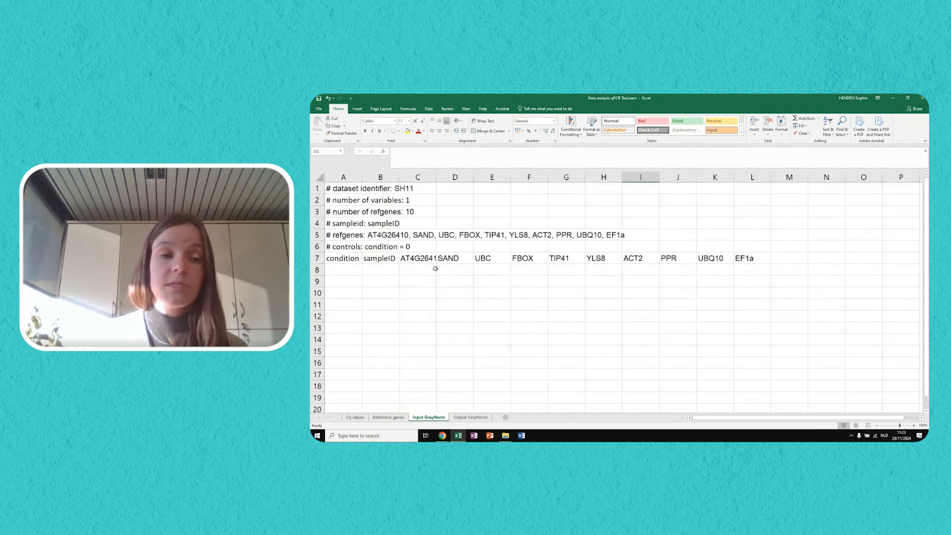
- Replace the dataset identifier in A1 of the Input GrayNorm sheet with ToxLearn
left_click(353, 192)
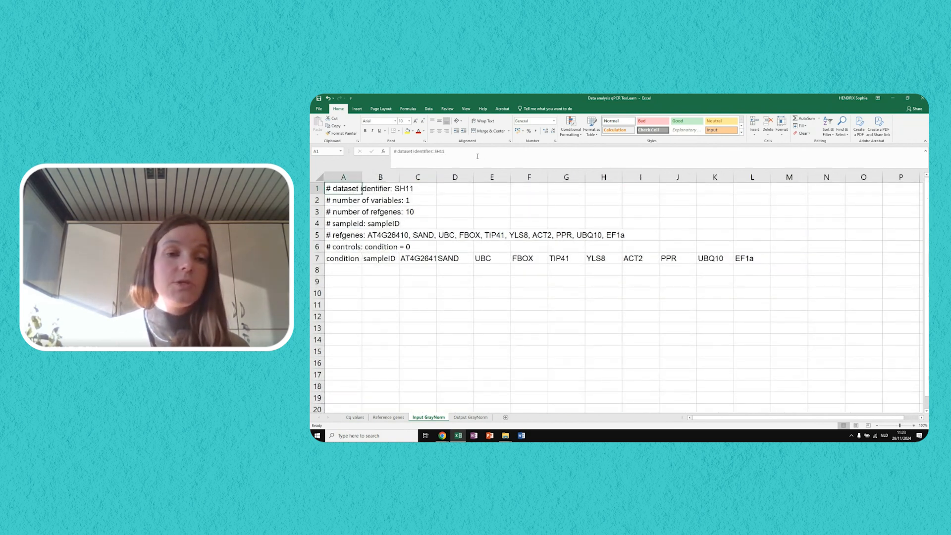
left_click(478, 156)
key("BackSpace")
key("BackSpace")
key("BackSpace")
key("BackSpace")
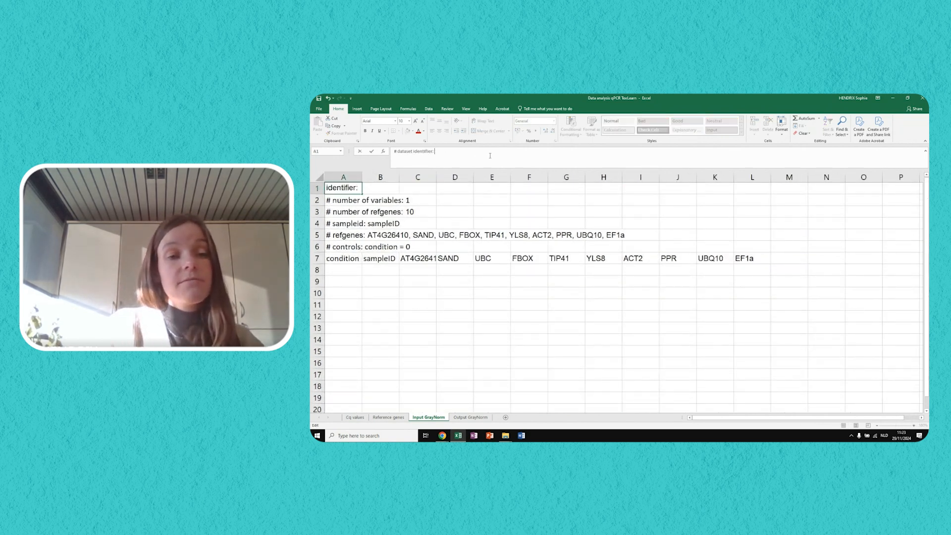
key("Return")
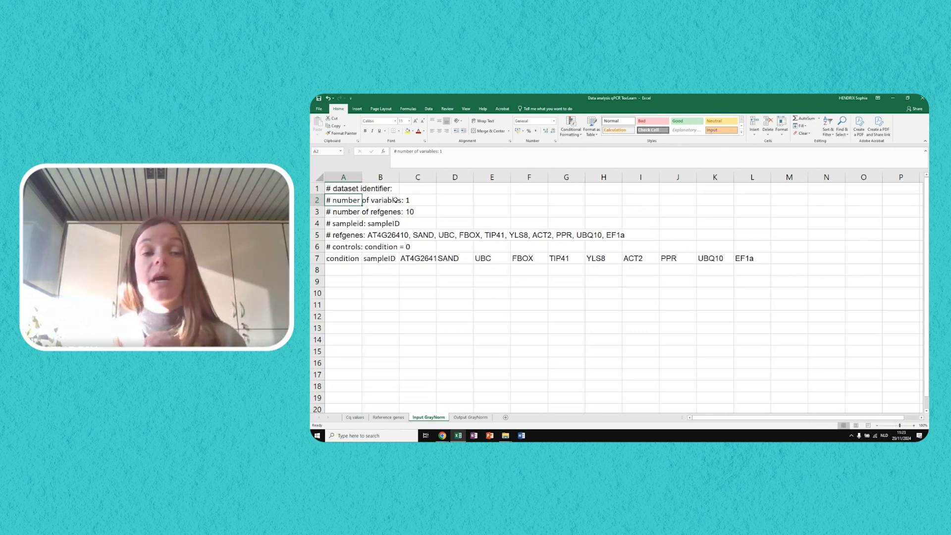
key("Up")
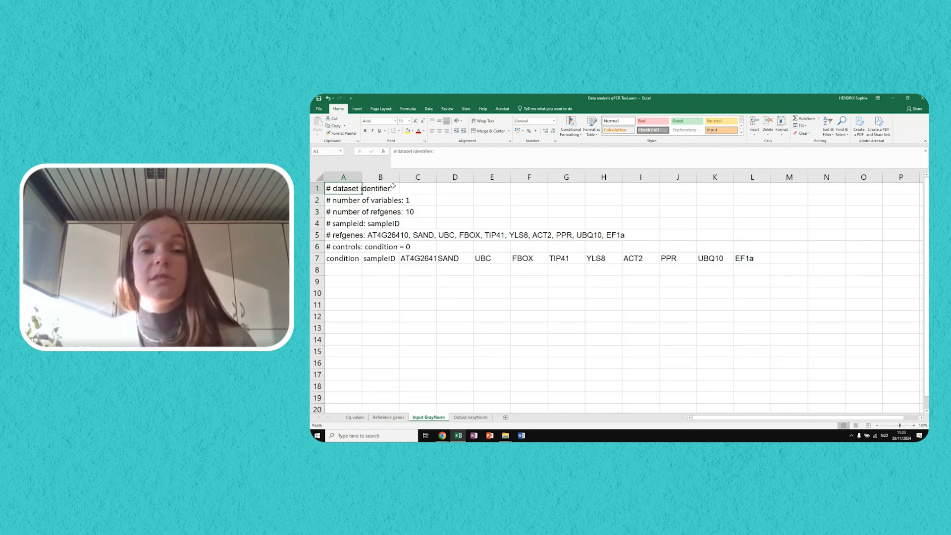
left_click(520, 150)
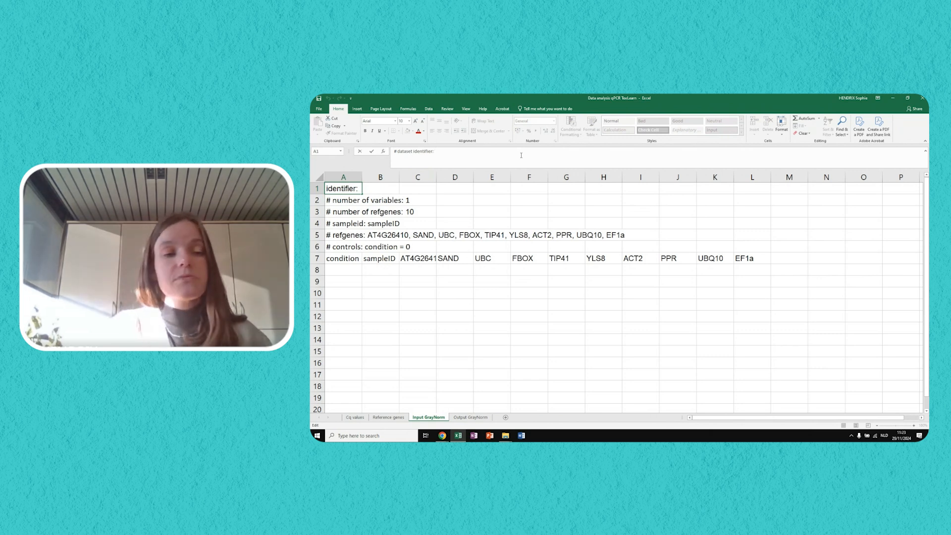
type("ToxLearn")
key("Return")
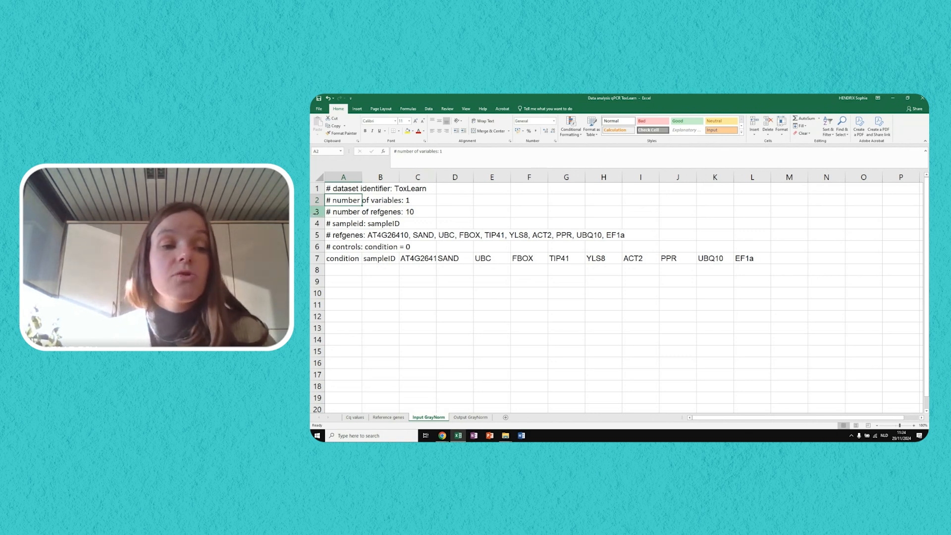
- Examine the refgene count and sampleid lines, and compare the sampleid setting with the column headings in row 7
left_click(338, 214)
key("shift+space")
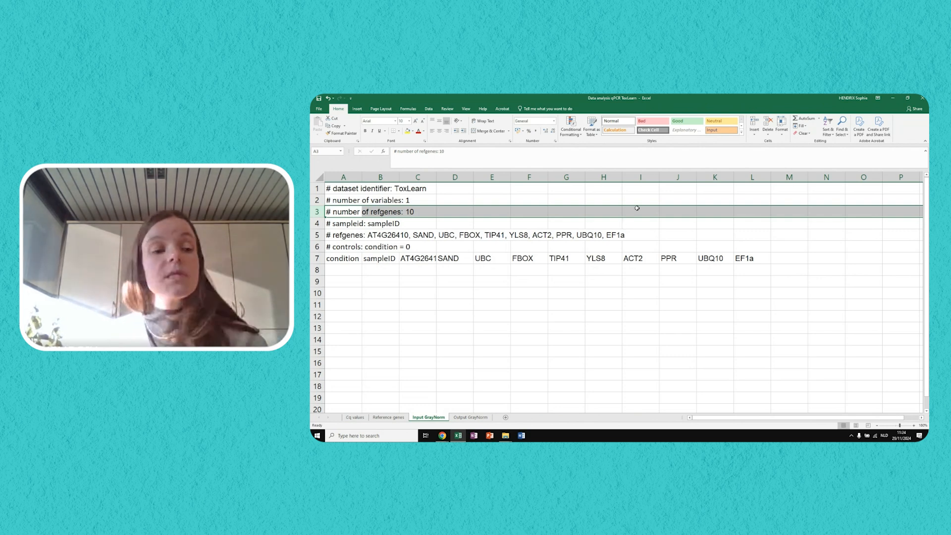
left_click(334, 222)
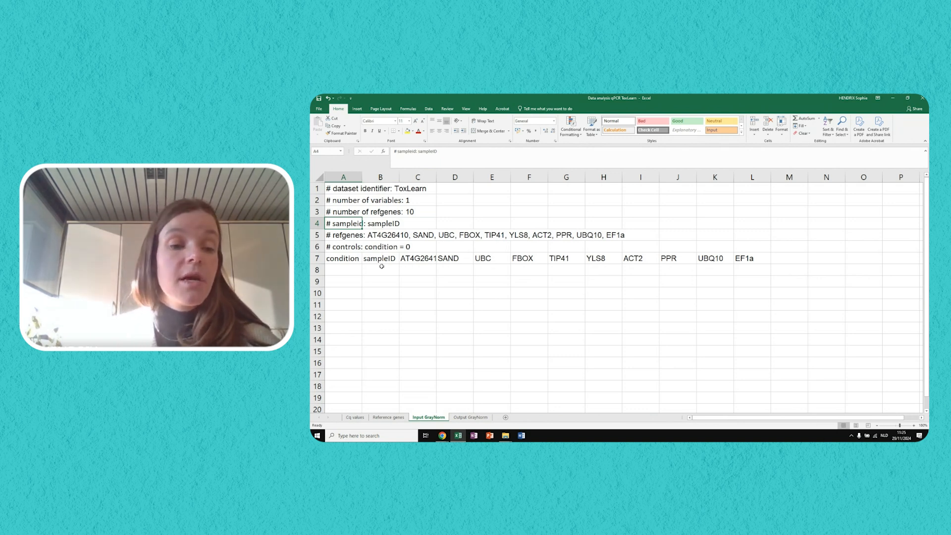
left_click_drag(329, 258, 754, 258)
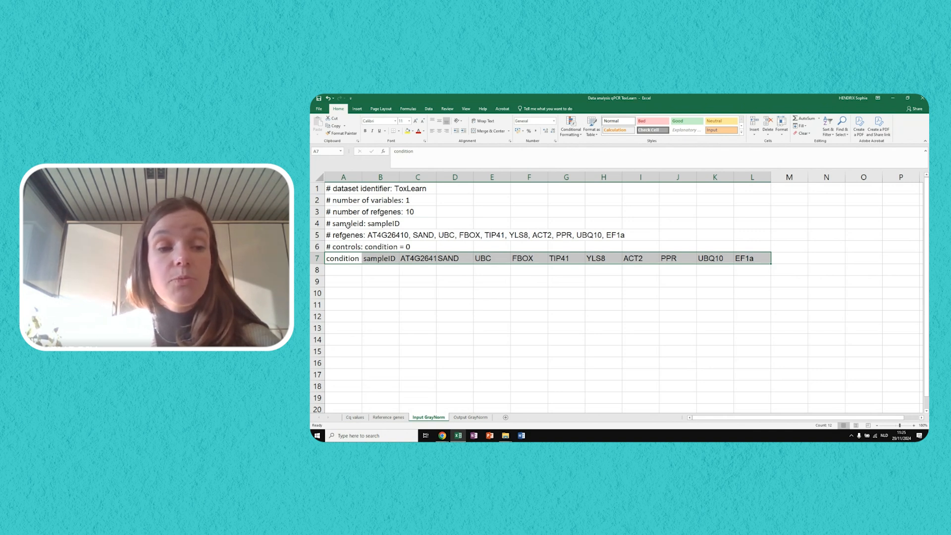
left_click(375, 224)
left_click(375, 258)
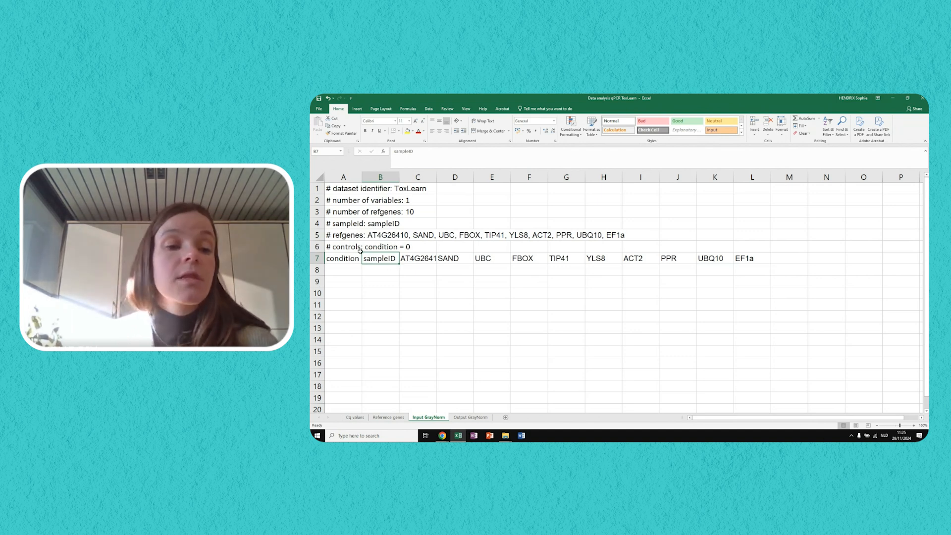
- Compare the refgenes and controls lines with the row 7 column headings, and review the table area below
left_click(340, 237)
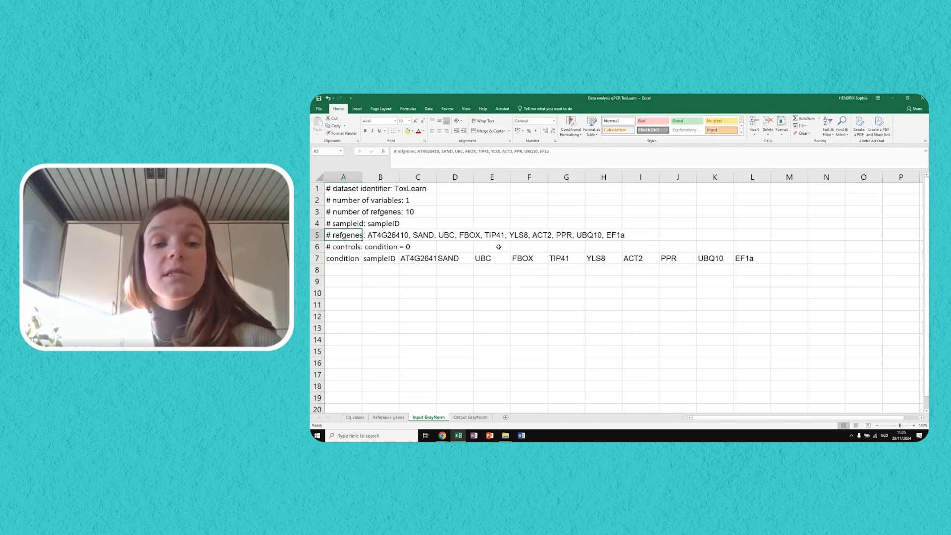
left_click_drag(406, 258, 748, 261)
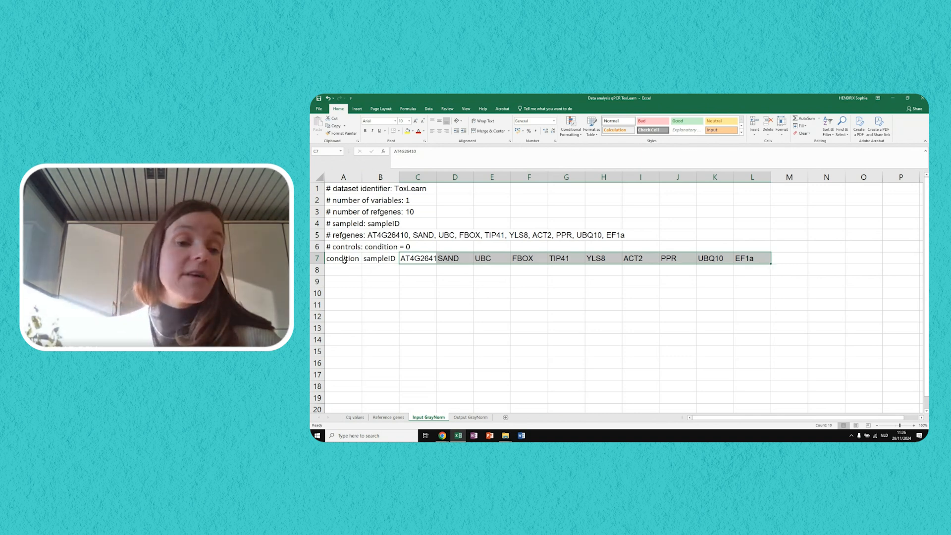
left_click(334, 248)
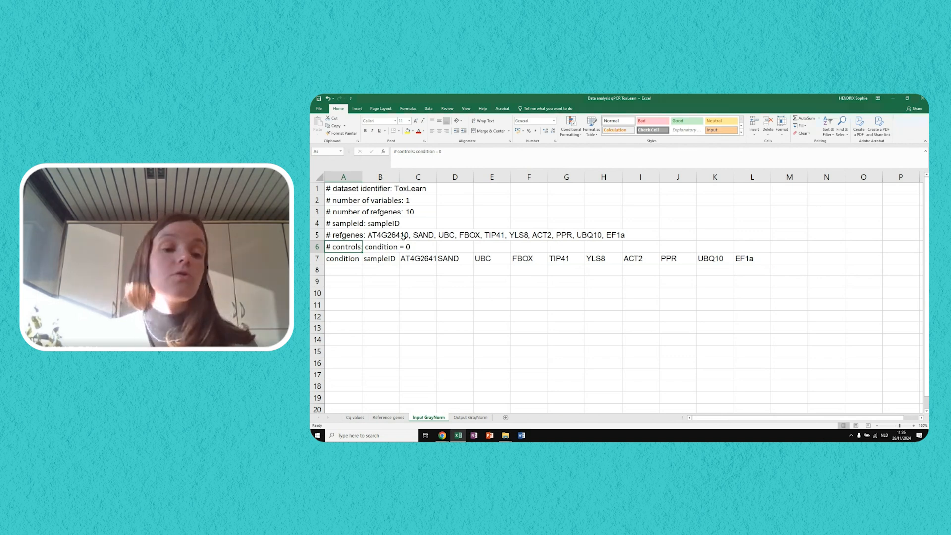
left_click(379, 248)
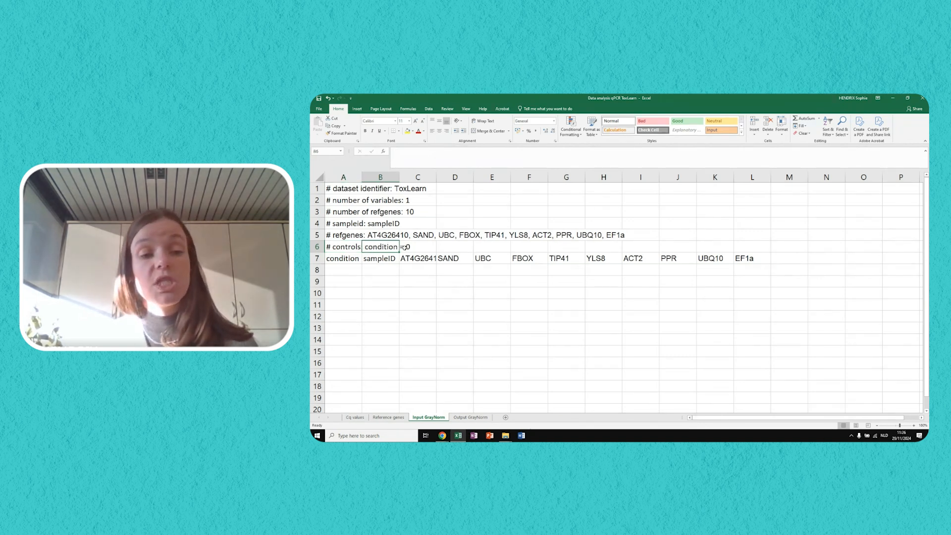
left_click(355, 270)
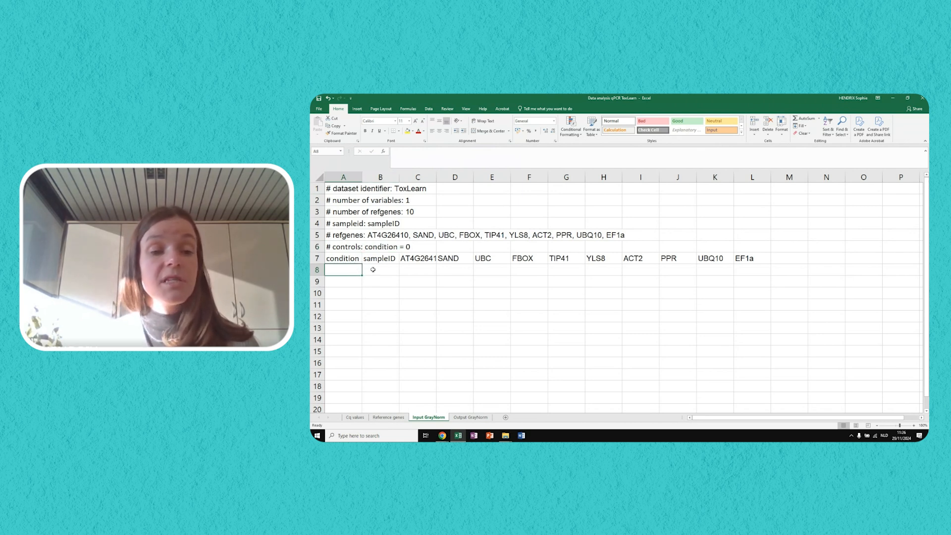
left_click_drag(334, 259, 741, 374)
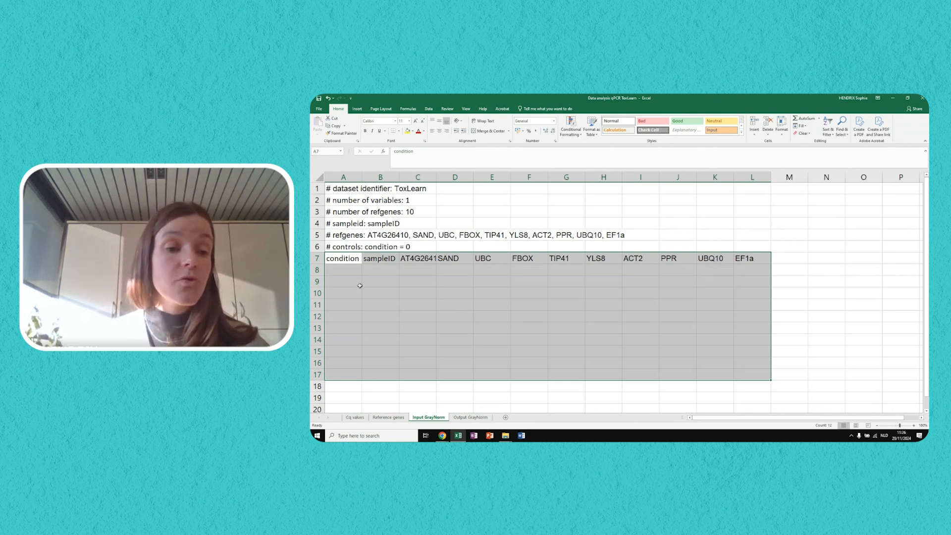
- Enter condition 0 for the six control samples in A8:A13
left_click(349, 269)
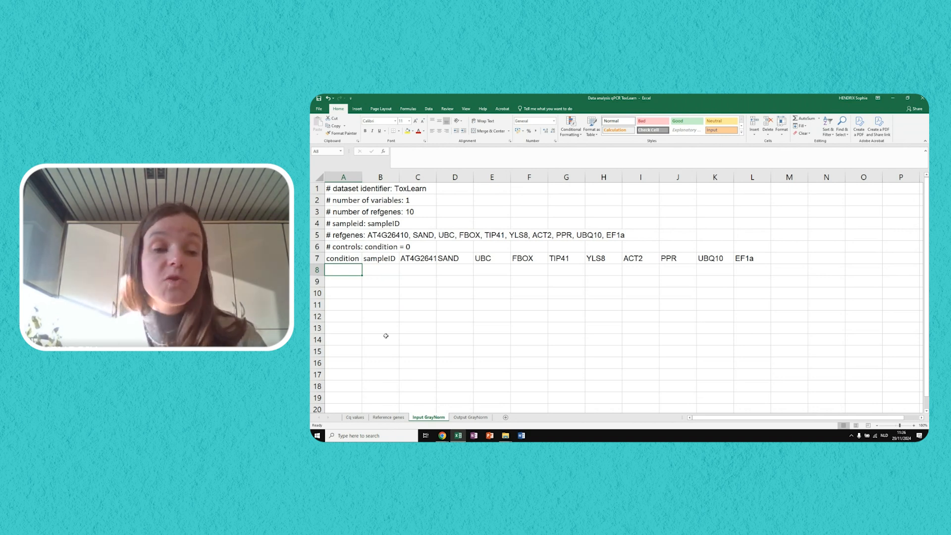
type("0")
key("Return")
type("0")
key("Return")
type("0")
key("Return")
type("0")
key("Return")
type("0")
key("Return")
type("0")
key("Return")
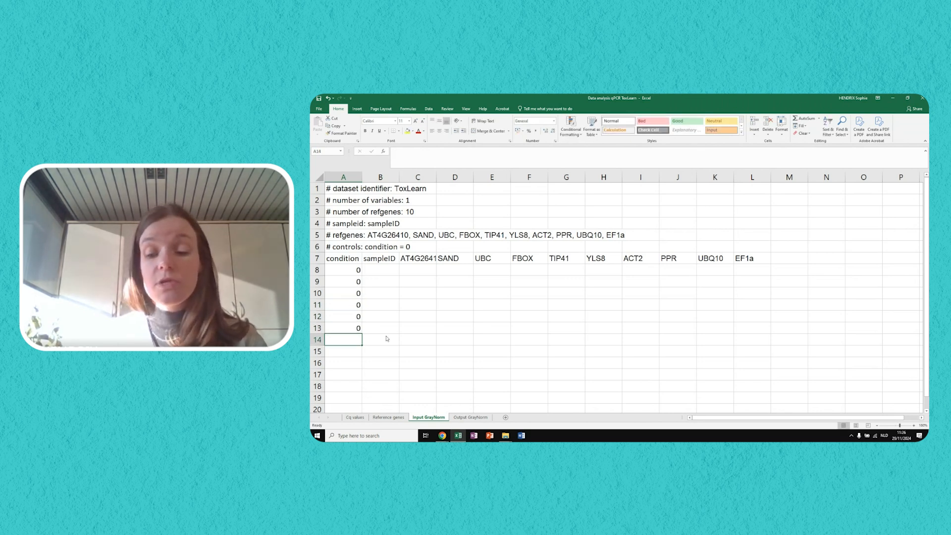
- Check the exposure order on the Reference genes sheet and enter condition 1 for the 1 µM Cd samples in A14:A19 of Input GrayNorm
left_click(389, 417)
left_click_drag(856, 419, 569, 407)
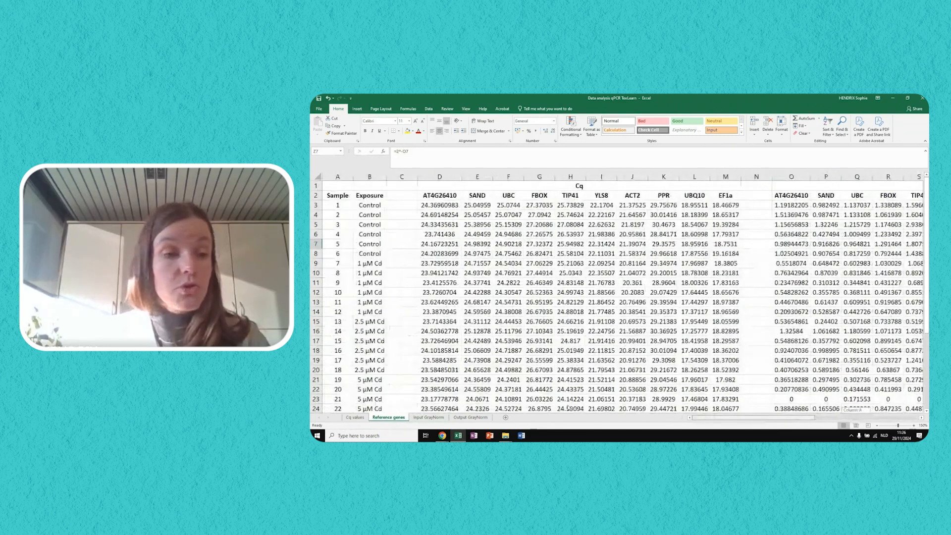
left_click(429, 417)
type("1")
key("Return")
type("1")
key("Return")
type("1")
key("Return")
type("1")
key("Return")
type("1")
key("Return")
type("1")
key("Return")
- Enter condition 2.5 for the next six samples in A20:A25
type("2.5")
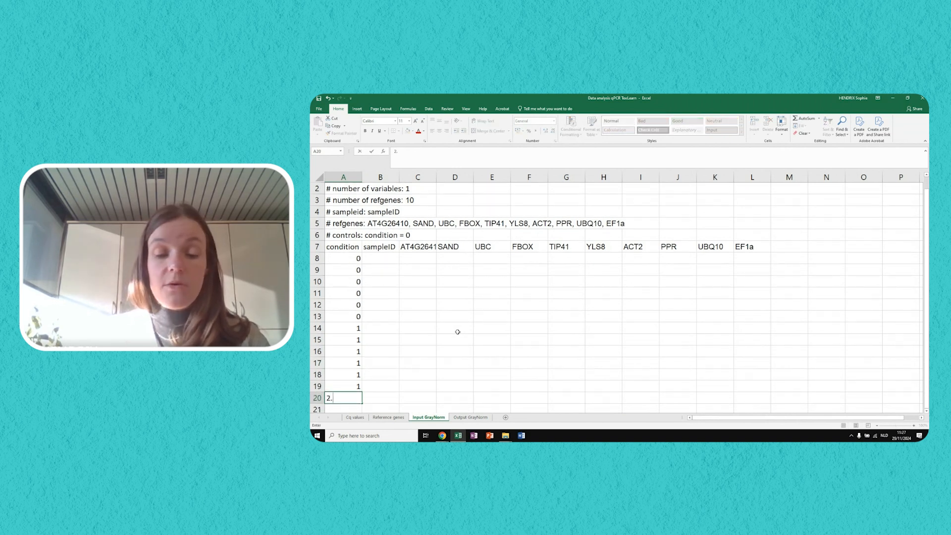
key("Return")
type("2.5")
key("Return")
type("2")
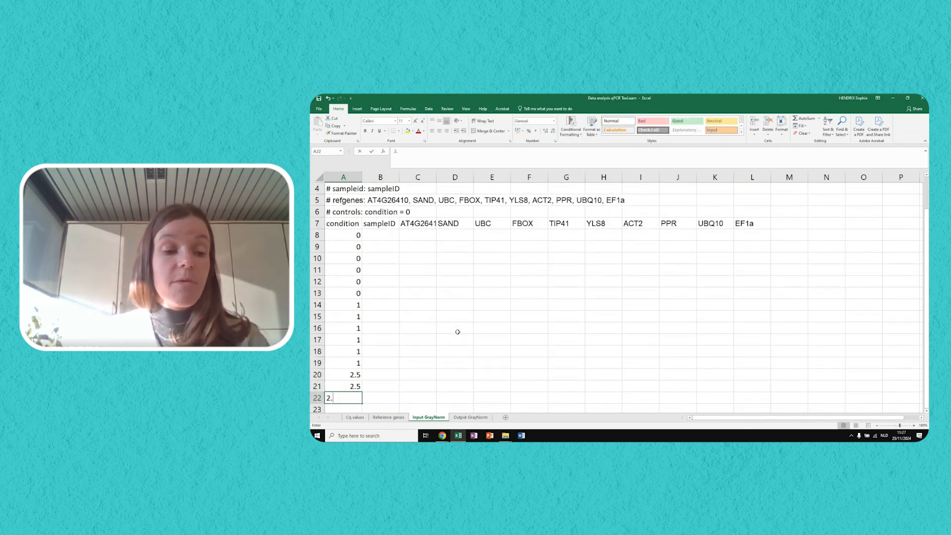
type(".5")
key("Return")
type("2.5")
key("Return")
type("2.5")
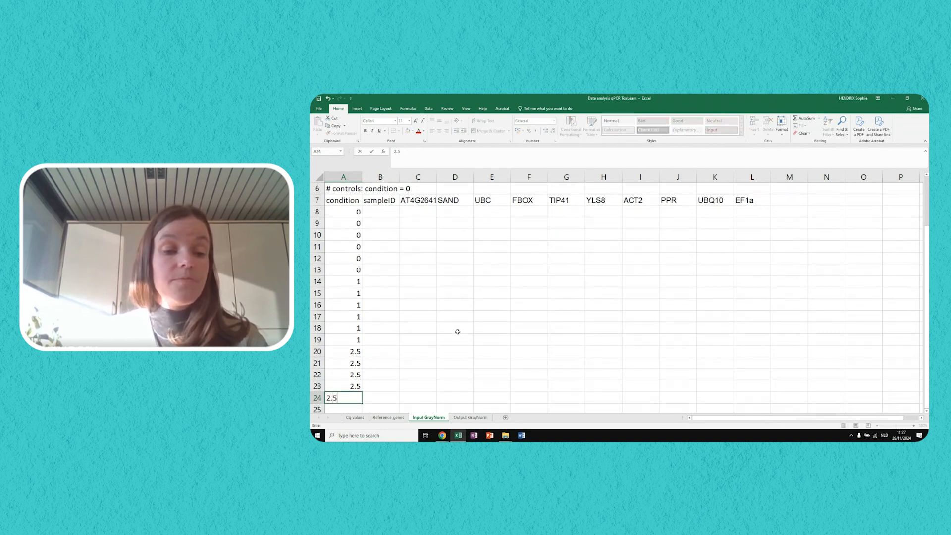
key("Return")
type("2.5")
key("Return")
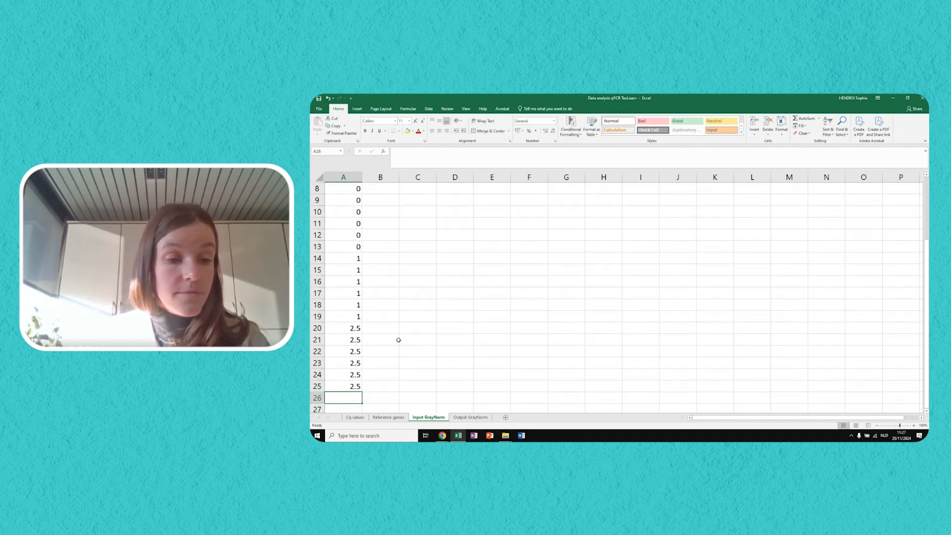
- Enter condition 5 for the six samples in A26:A31
type("5")
key("Return")
type("5")
key("Return")
type("5")
key("Return")
type("5")
key("Return")
type("5")
key("Return")
type("5")
key("Return")
- Enter condition 7.5 for the last six samples in A32:A37
type("7.5")
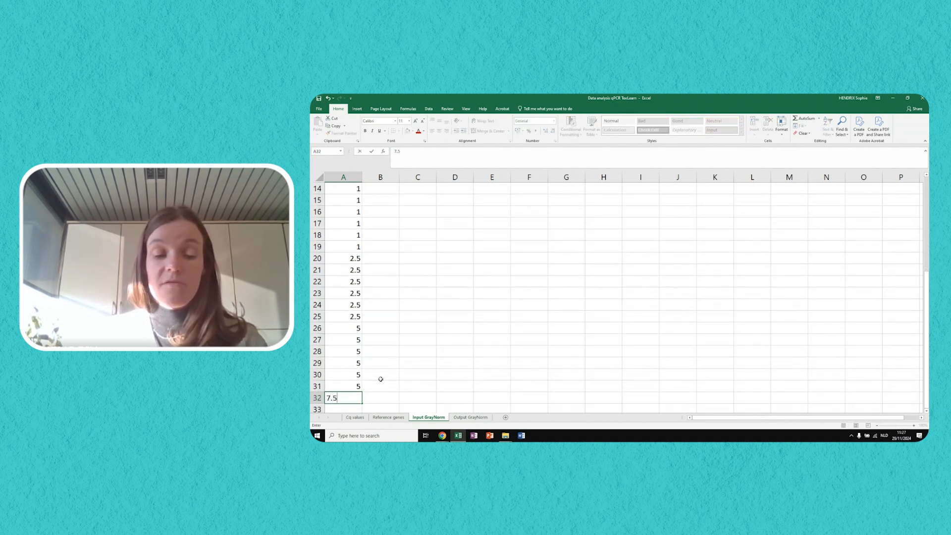
key("Return")
type("7.5")
key("Return")
type("7.5")
key("Return")
type("7.5")
key("Return")
type("7")
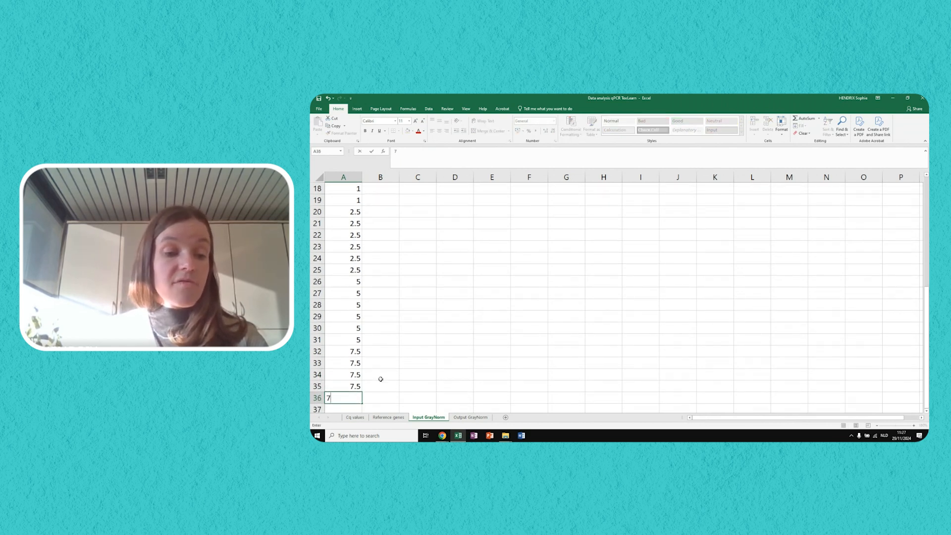
type(".5")
key("BackSpace")
type(".5")
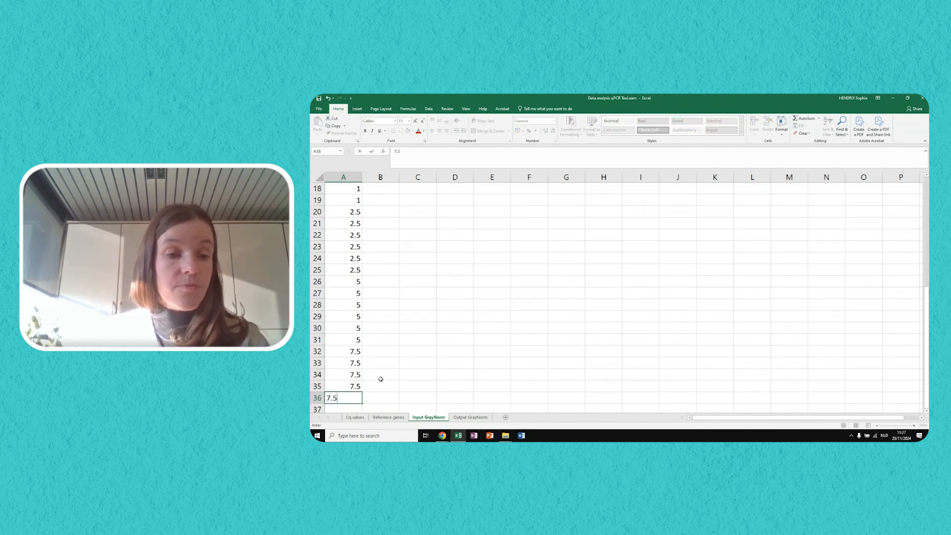
key("Return")
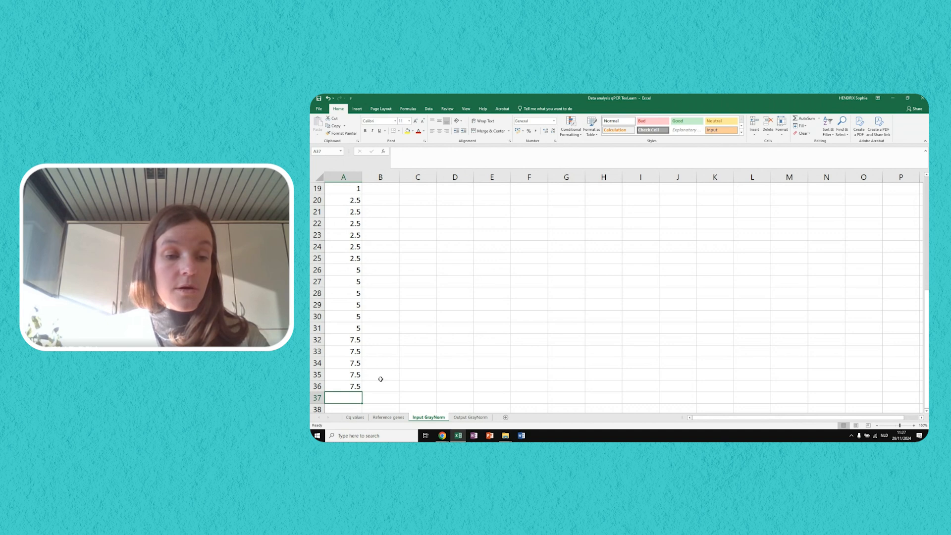
type("7.5")
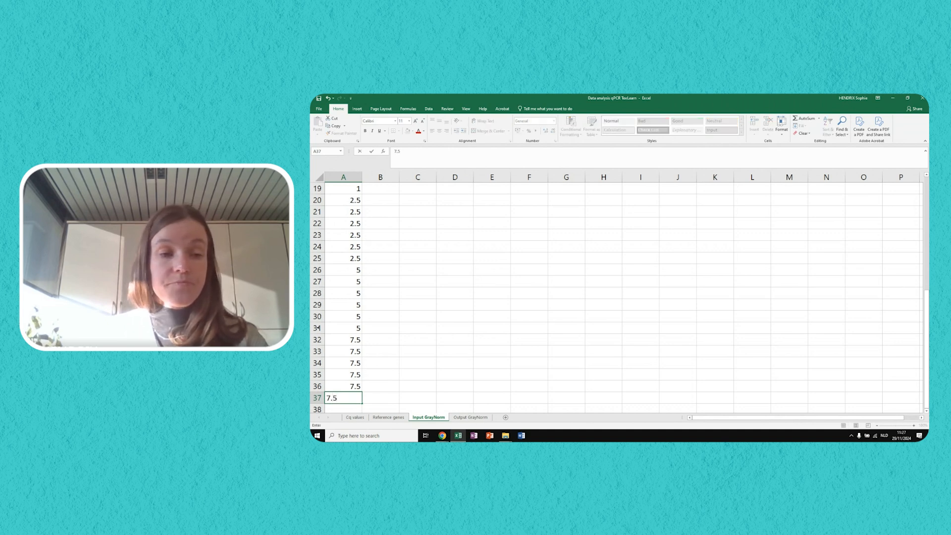
left_click(394, 297)
- Number the sampleID column from 1 to 30 in B8:B37 by extending a 1, 2, 3 series
scroll(394, 298, "up", 6)
left_click(390, 270)
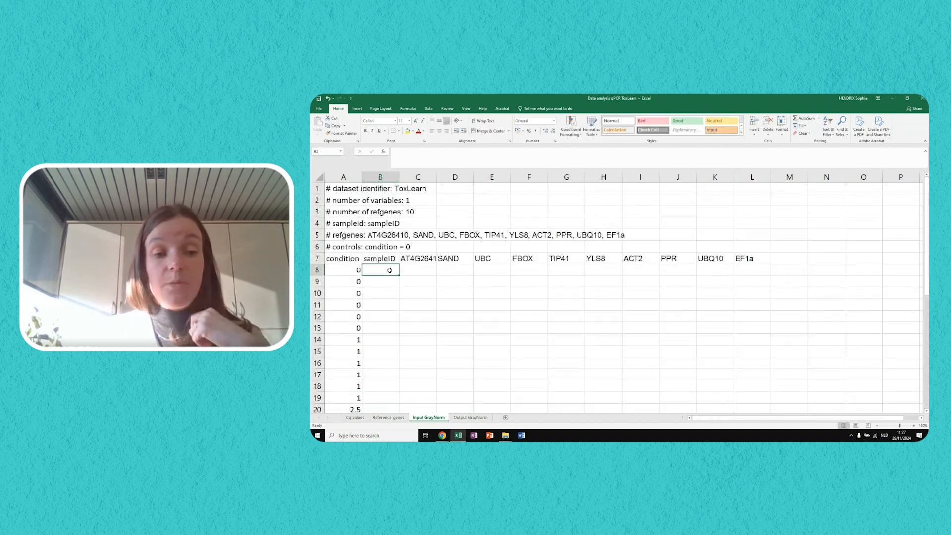
type("1")
key("Return")
type("2")
key("Return")
type("3")
key("Return")
left_click_drag(390, 270, 388, 293)
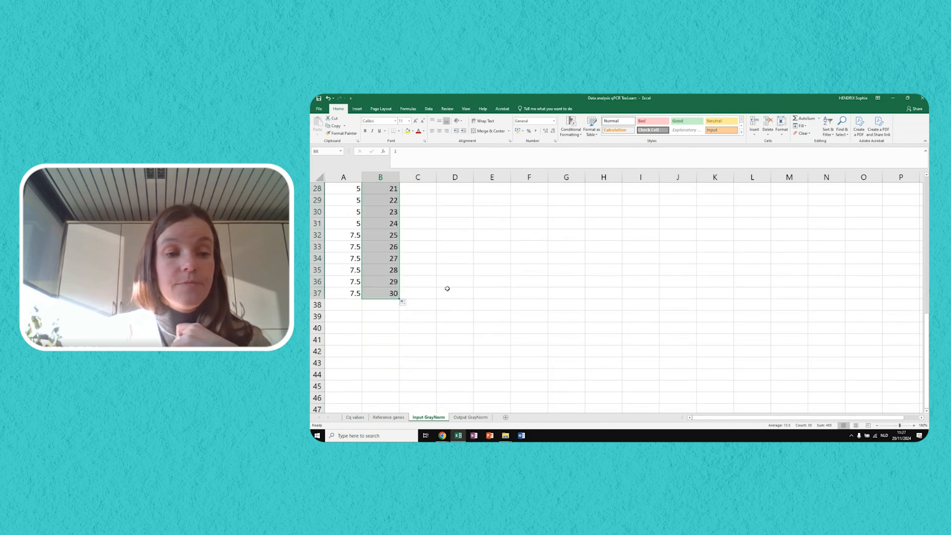
- Copy the RQ values of all ten reference genes from the Reference genes sheet and paste them as values from C8 of Input GrayNorm
scroll(446, 288, "up", 9)
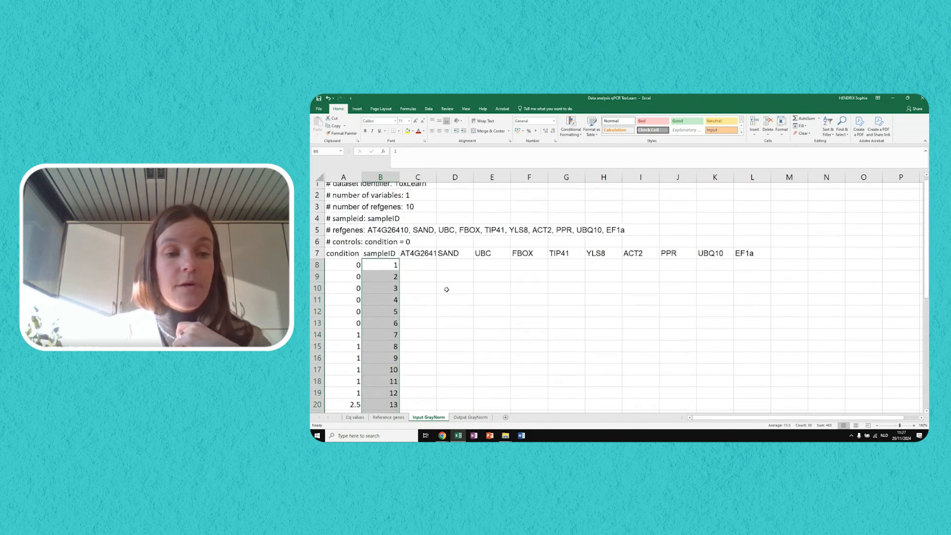
left_click(422, 268)
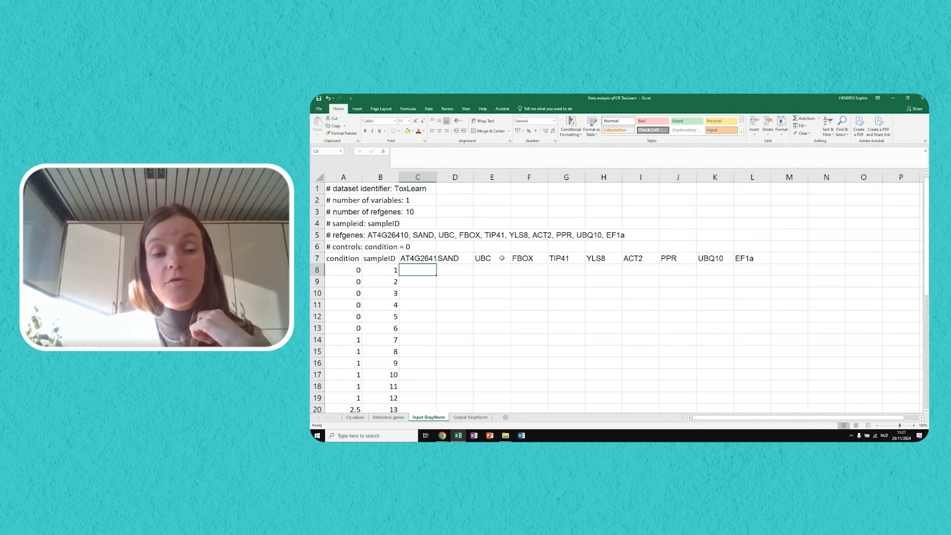
left_click(401, 420)
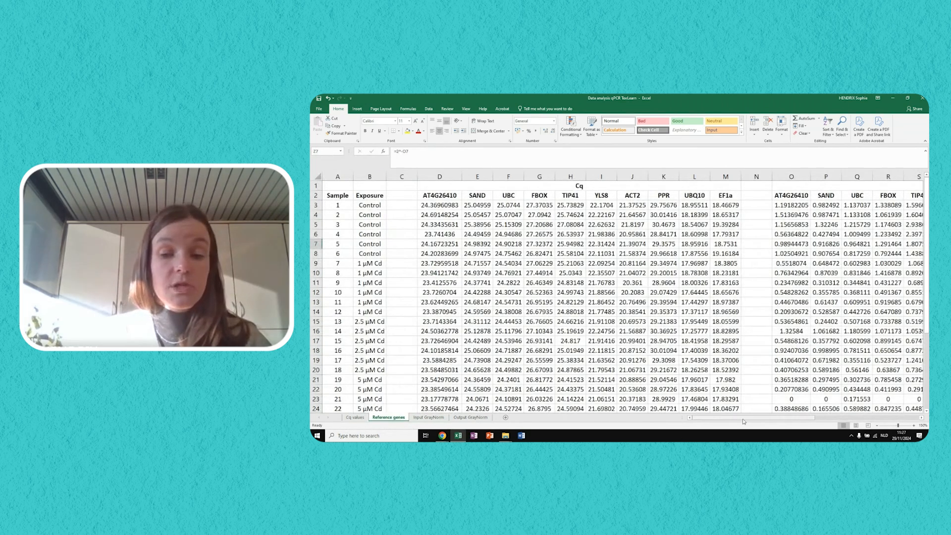
left_click_drag(744, 421, 861, 411)
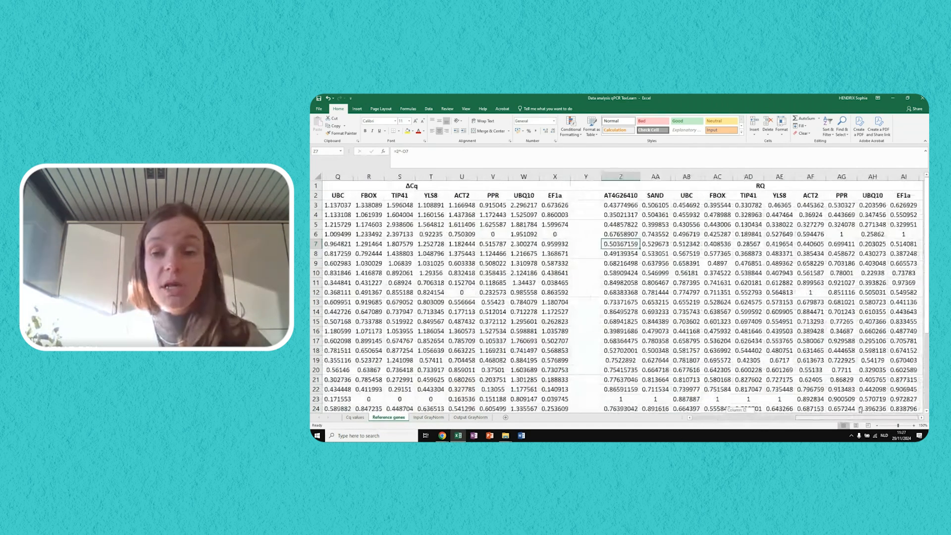
left_click_drag(621, 205, 813, 389)
key("ctrl+c")
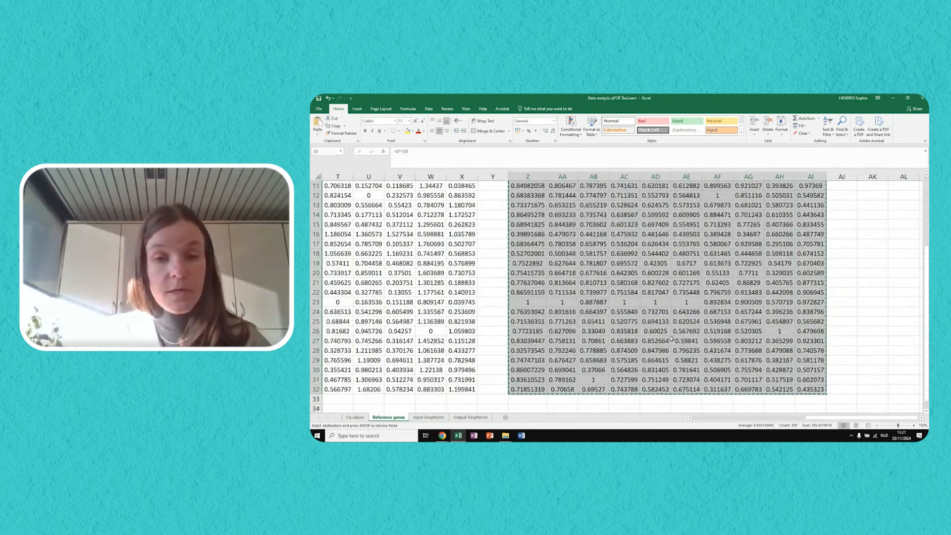
left_click(427, 418)
left_click(318, 135)
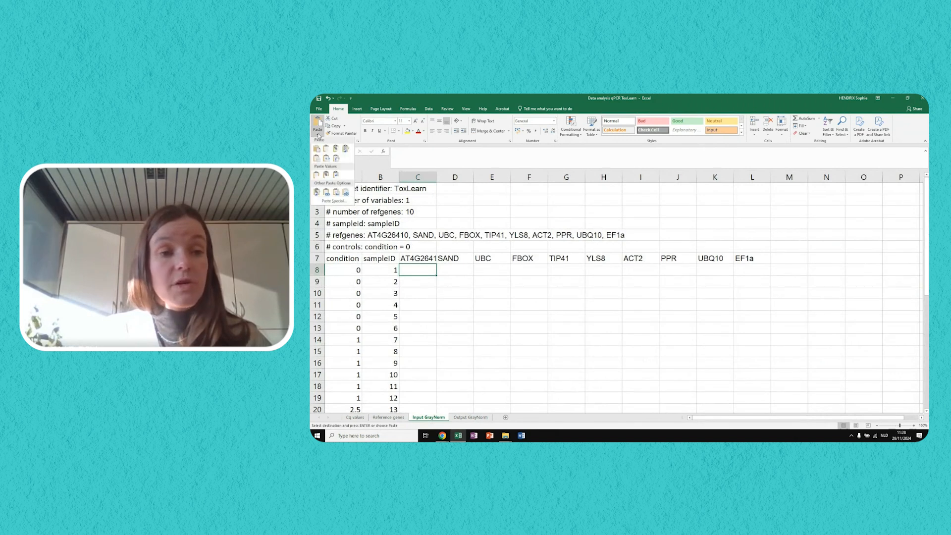
left_click(317, 177)
left_click(818, 280)
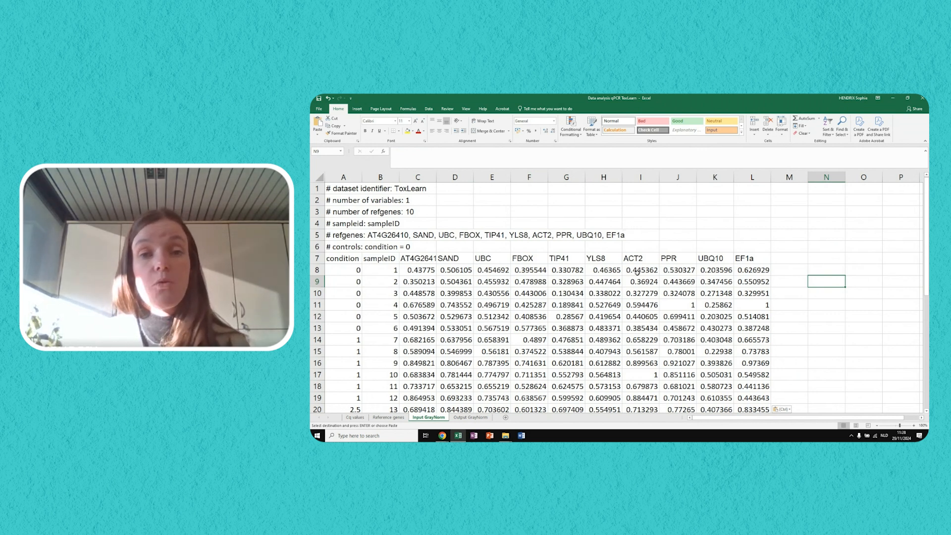
- Save only the Input GrayNorm sheet as a CSV (Comma delimited) file named InputToxLearn in the GrayNorm folder
left_click(319, 110)
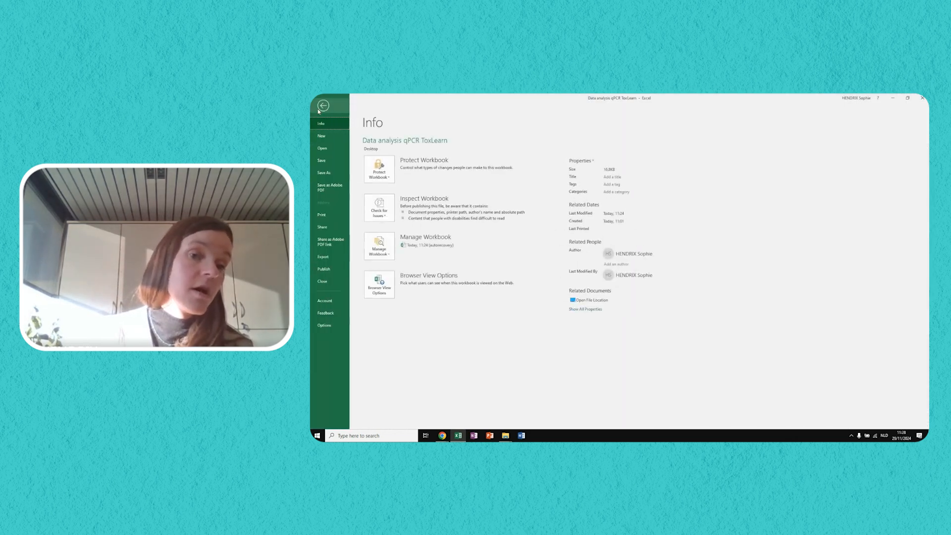
left_click(332, 174)
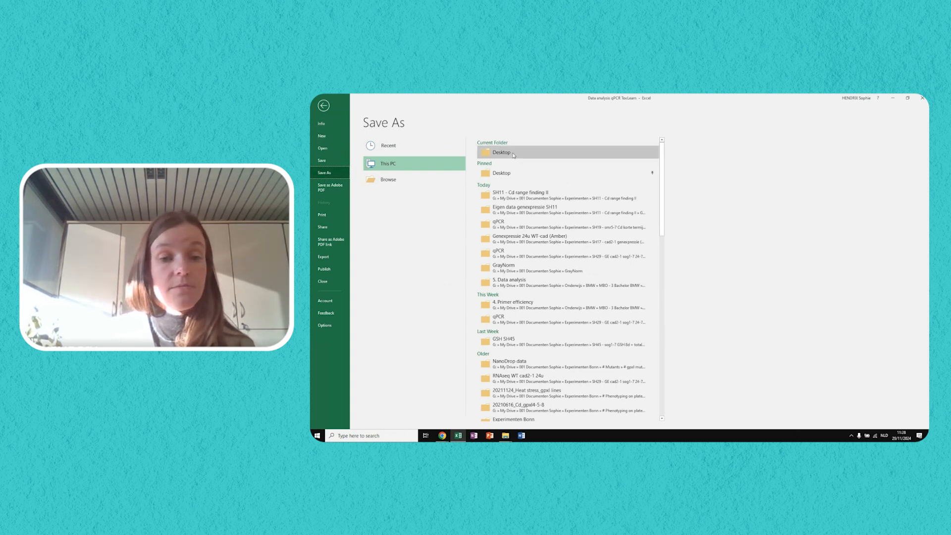
left_click(512, 269)
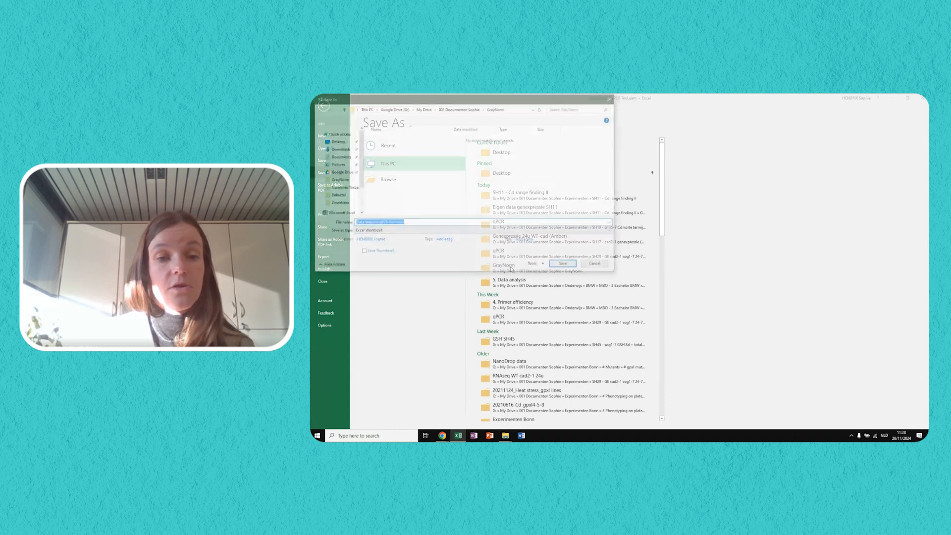
left_click(405, 232)
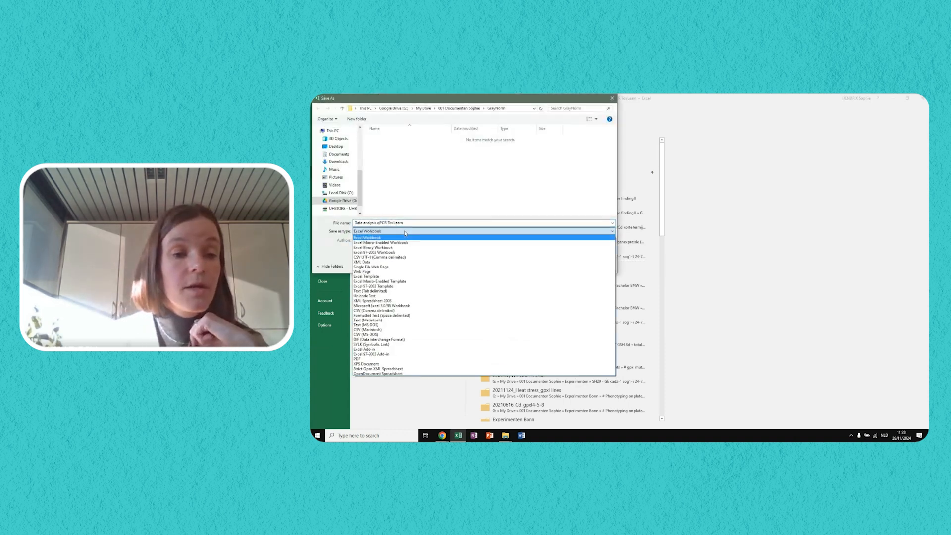
left_click(383, 310)
left_click_drag(353, 223, 411, 223)
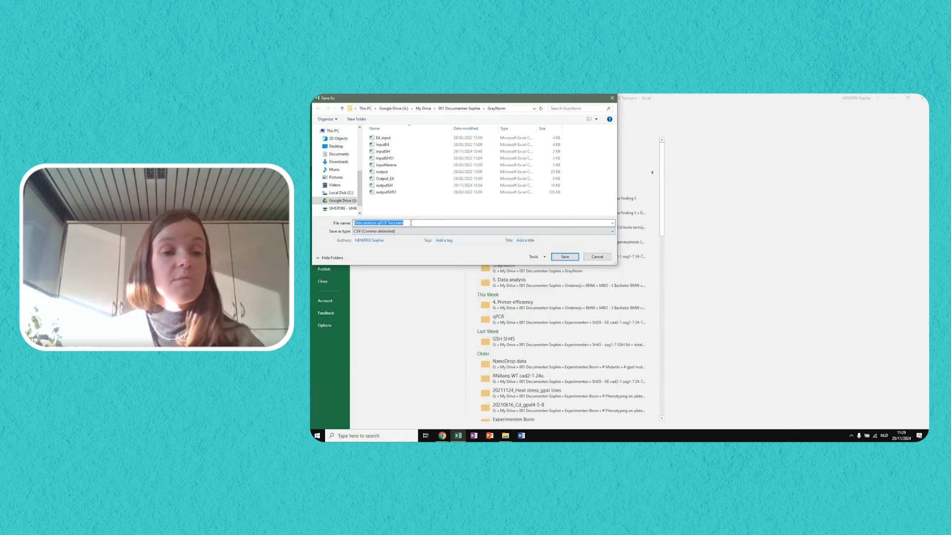
type("Tox")
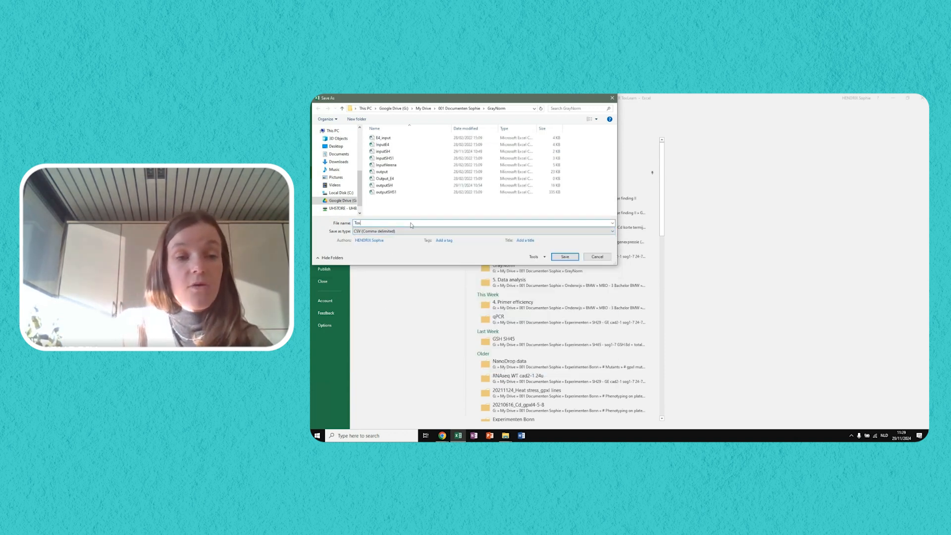
type("Inpu")
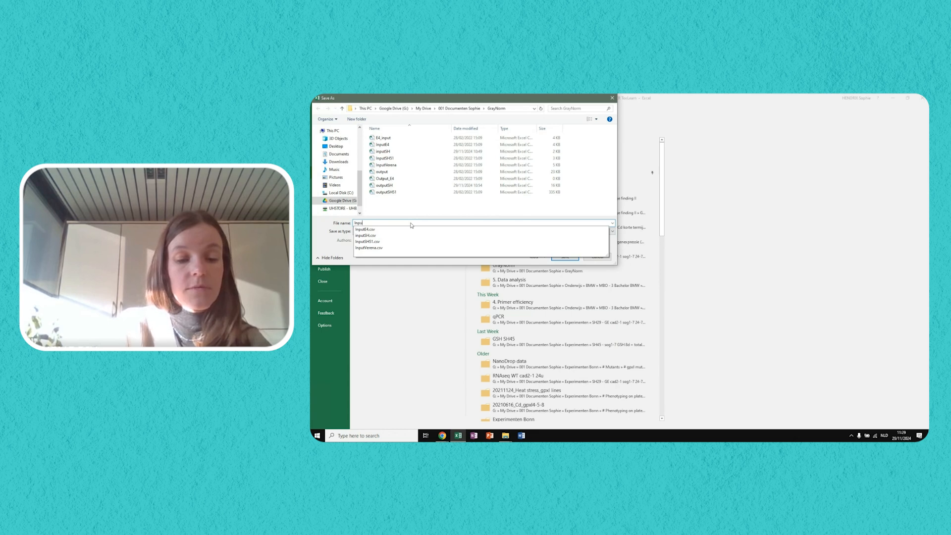
type("tToxLearn")
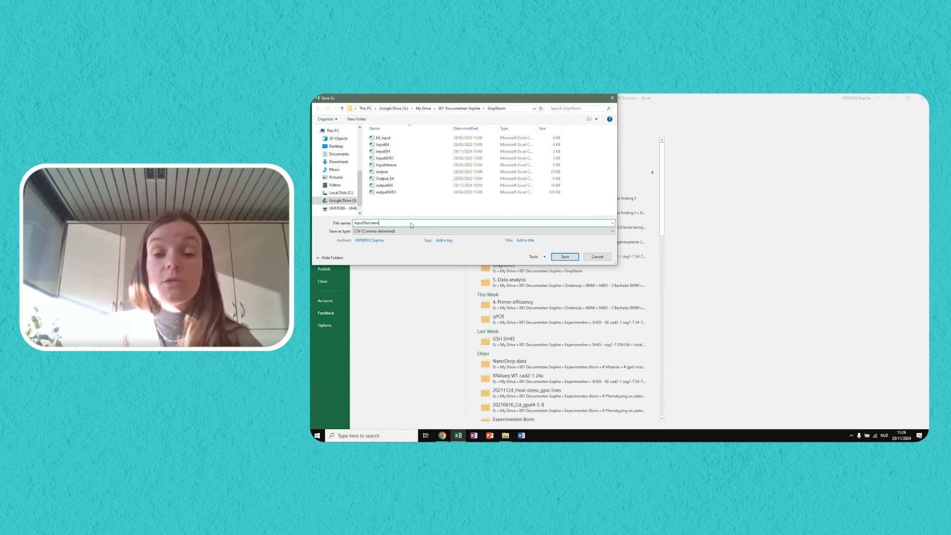
key("Return")
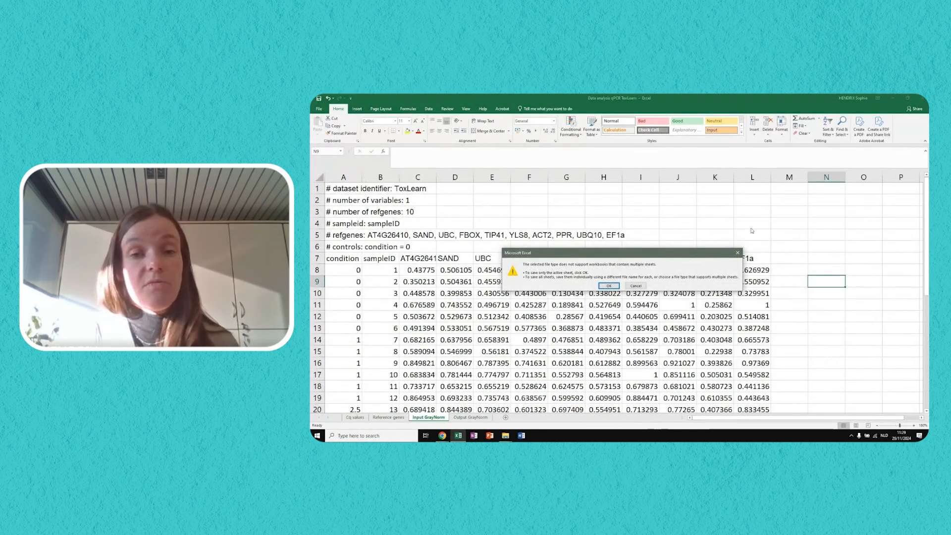
left_click(609, 286)
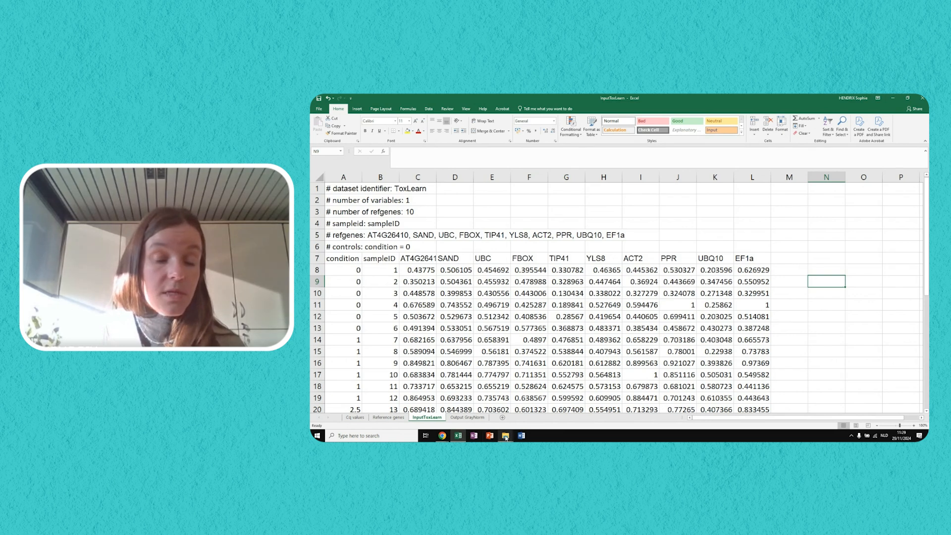
- Switch to File Explorer, open the GrayNorm folder and select the InputToxLearn file
mouse_move(506, 438)
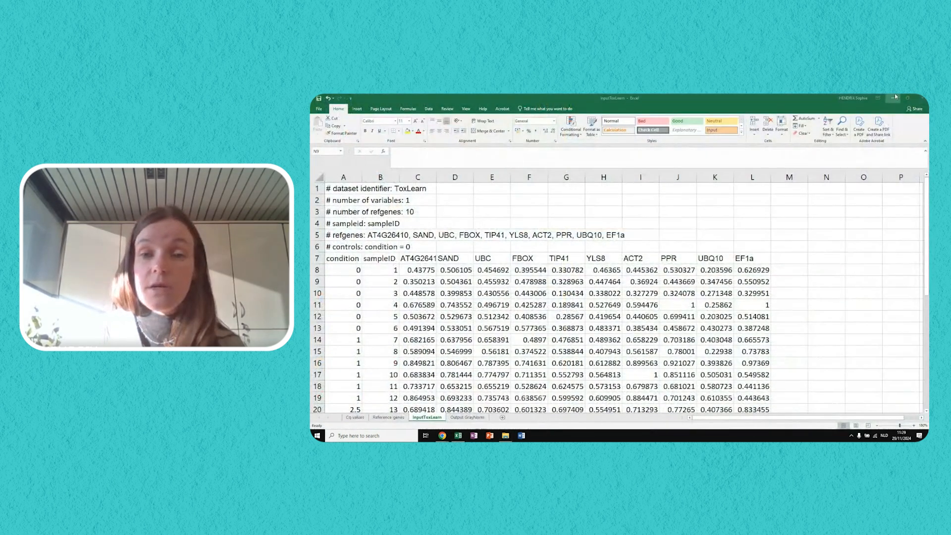
left_click(895, 97)
left_click(892, 100)
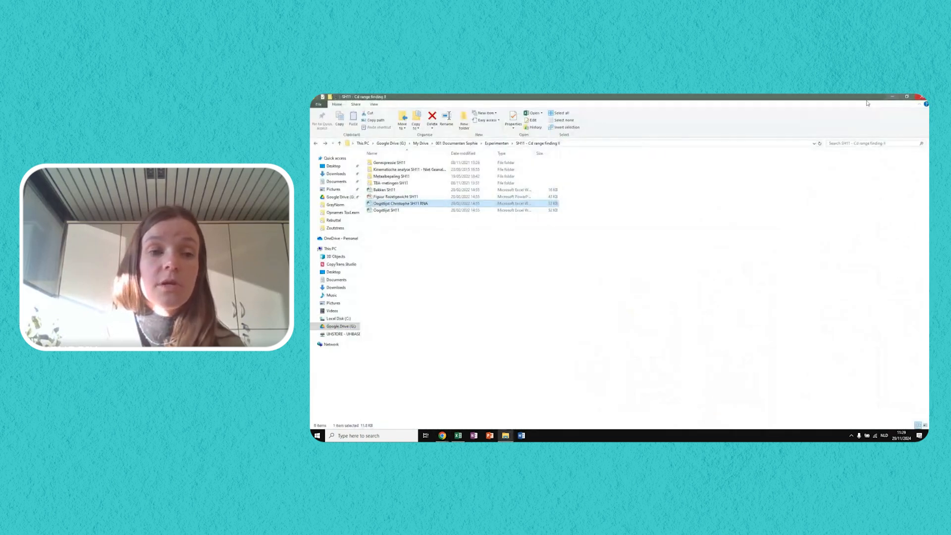
left_click(457, 143)
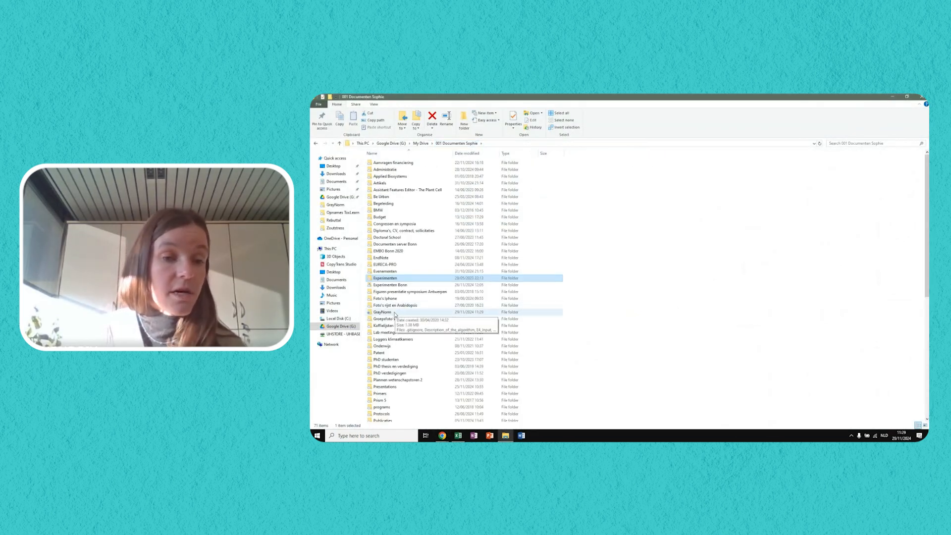
double_click(383, 312)
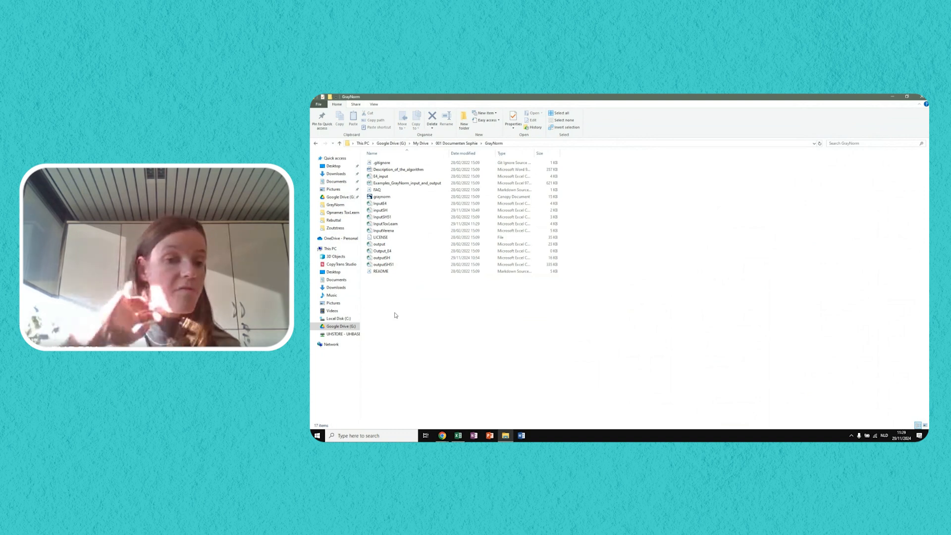
left_click(379, 224)
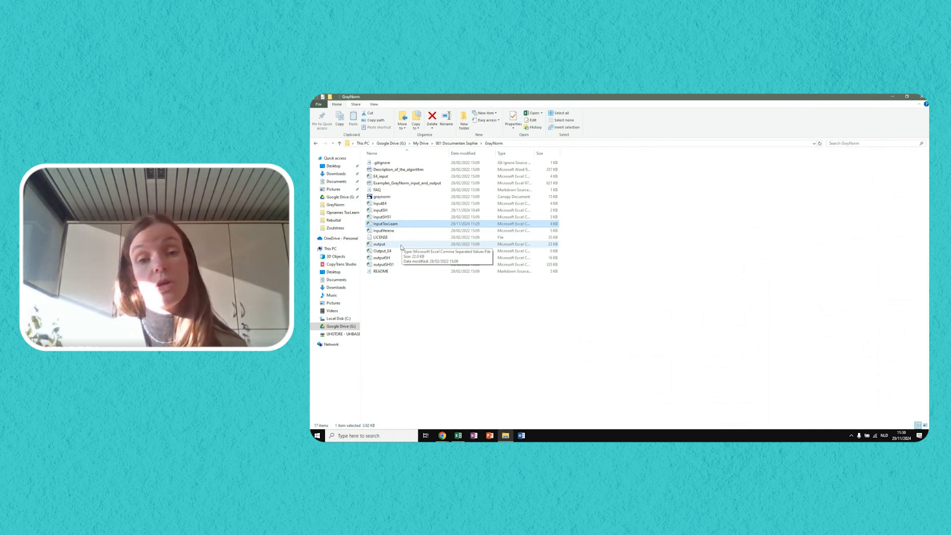
- Switch to Chrome and read the requirements and usage instructions in the GrayNorm README on GitHub
mouse_move(444, 436)
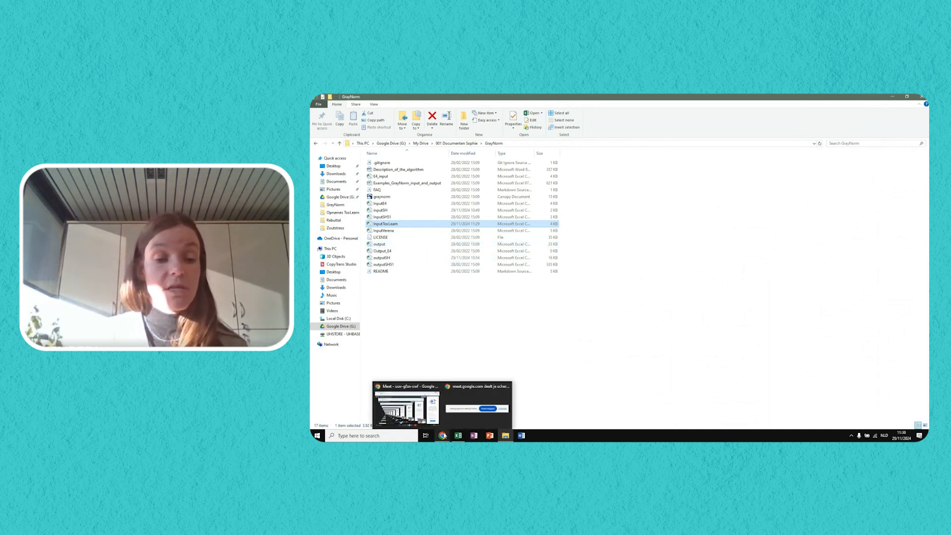
left_click(406, 406)
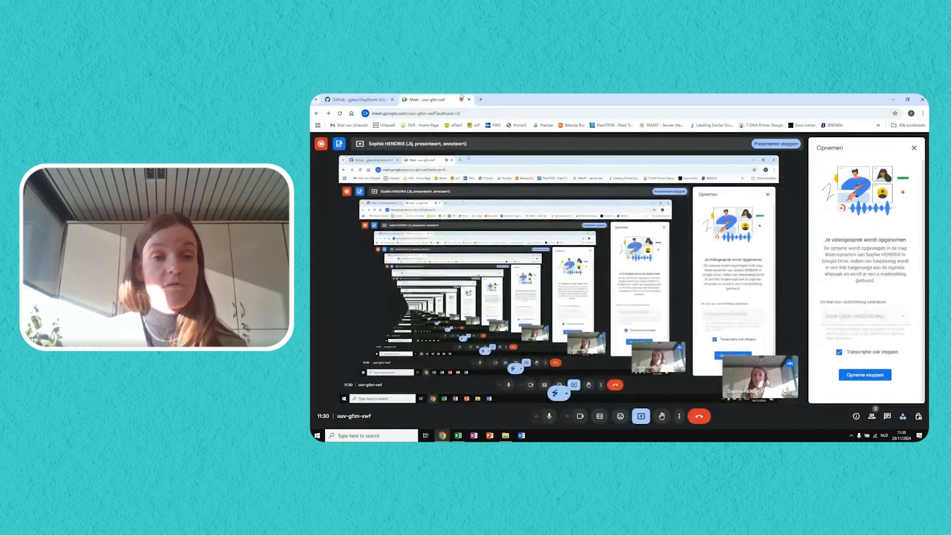
left_click(369, 102)
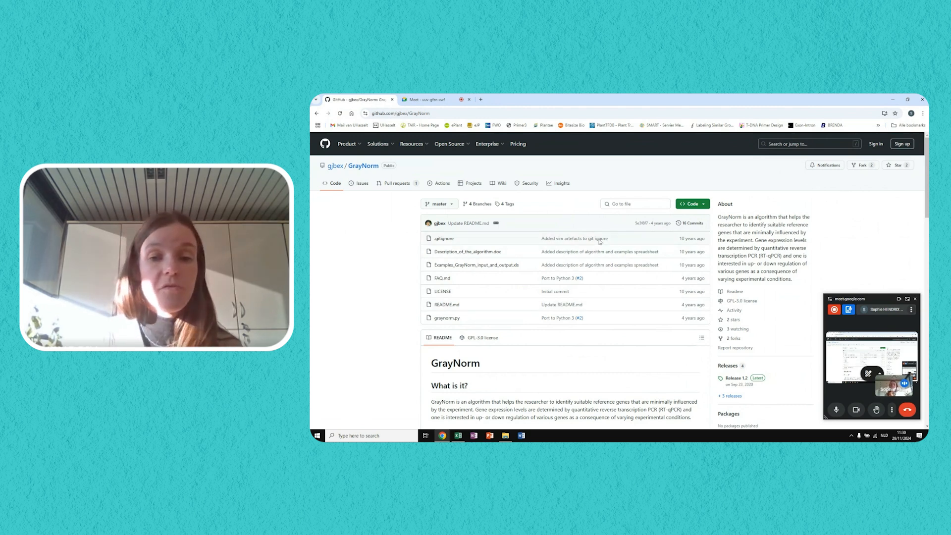
scroll(391, 262, "down", 1)
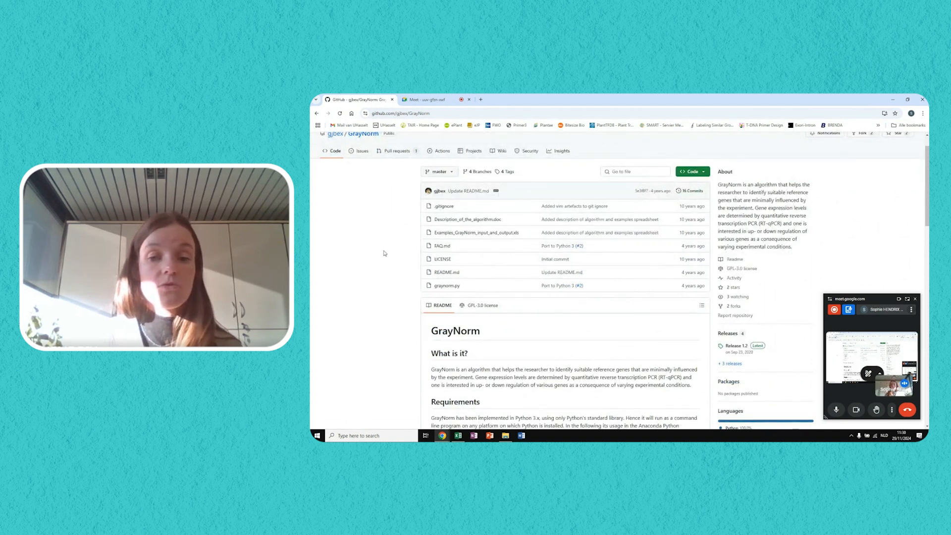
scroll(384, 253, "down", 4)
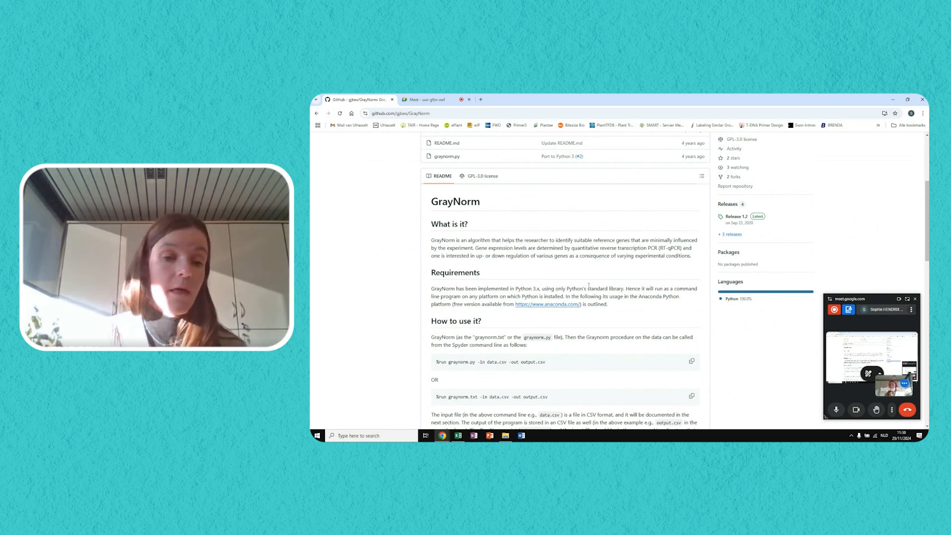
scroll(505, 278, "down", 3)
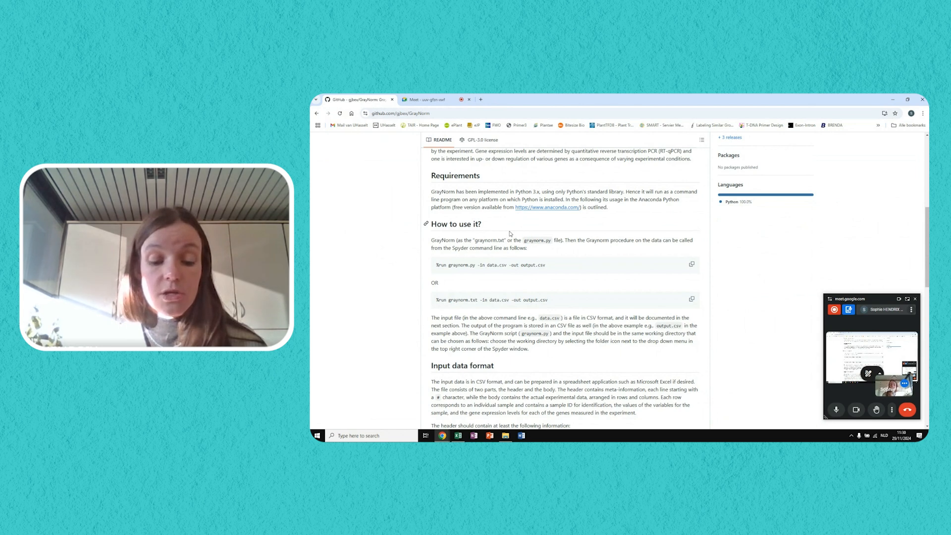
- Return to the GrayNorm folder in File Explorer, open the graynorm script in Canopy and maximize the editor window
left_click(505, 435)
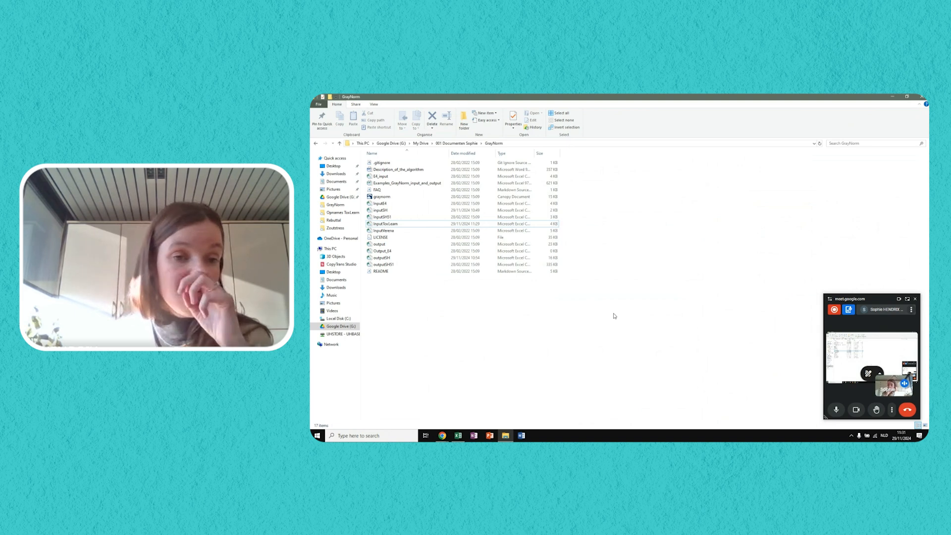
left_click(390, 198)
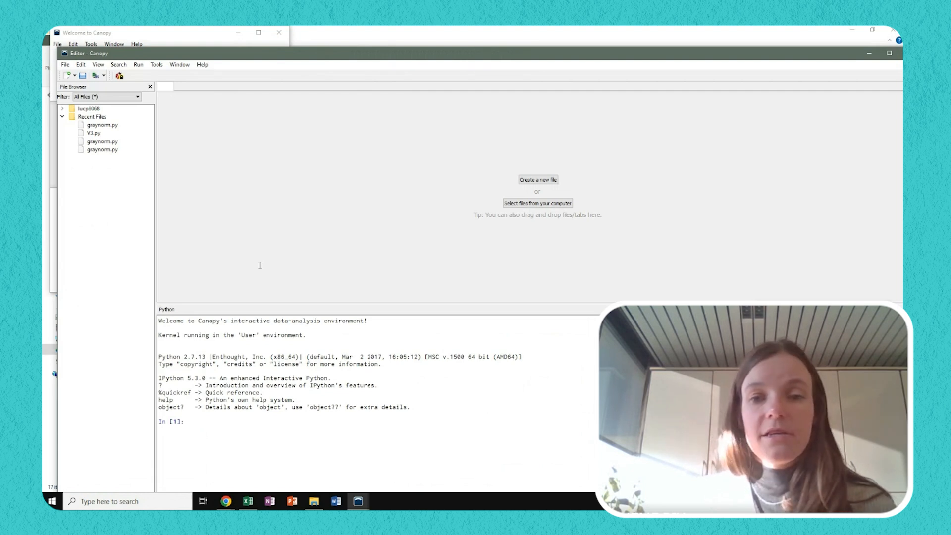
left_click(890, 53)
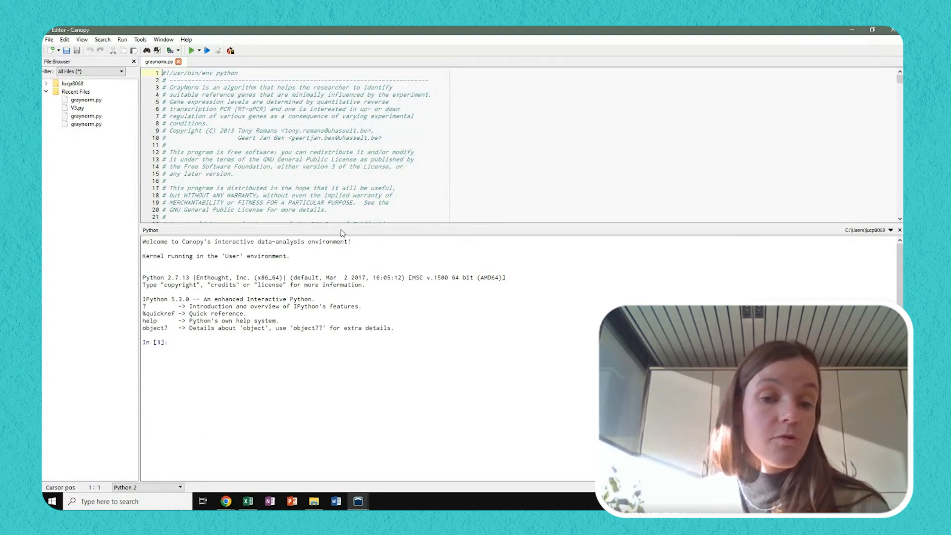
- Enlarge the code area and look through the graynorm.py script to its end
left_click_drag(345, 222, 345, 356)
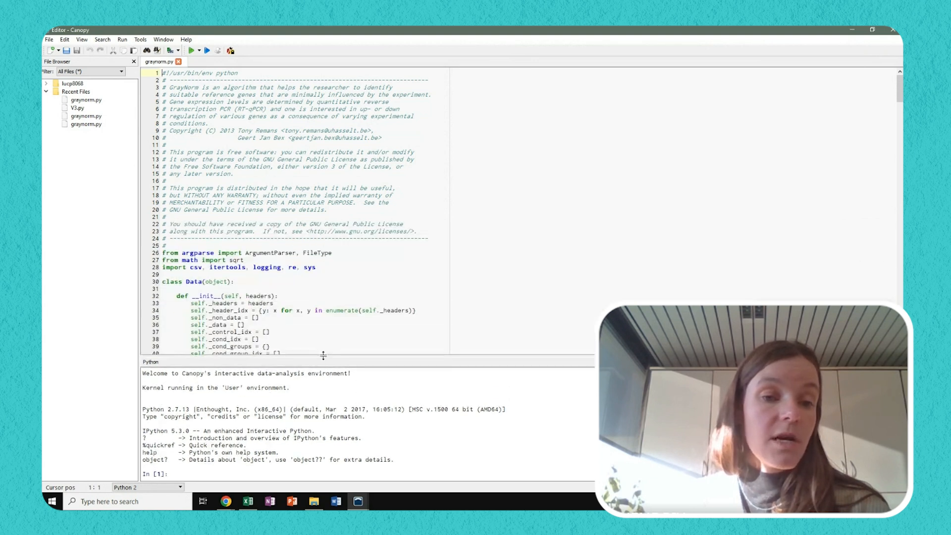
scroll(286, 196, "down", 6)
scroll(286, 196, "down", 20)
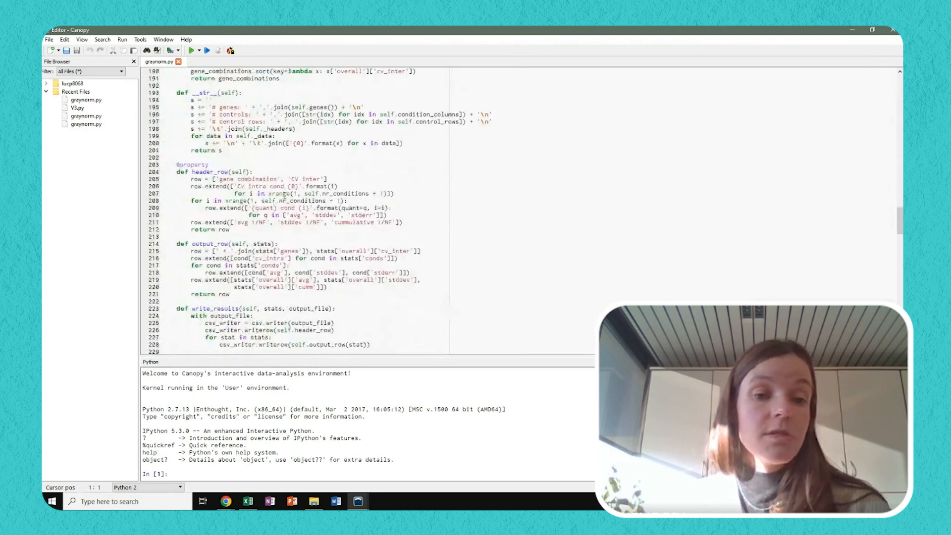
scroll(283, 197, "down", 20)
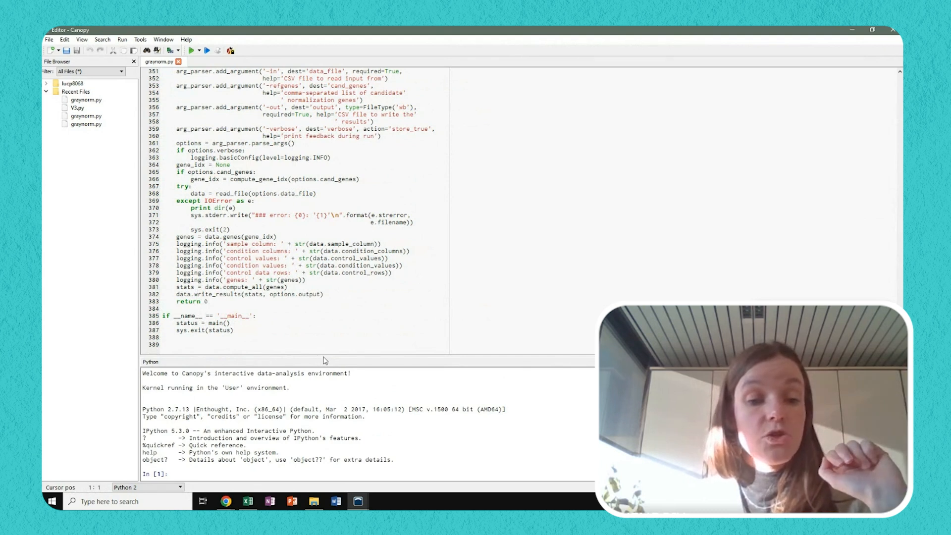
- Enlarge the Python console and change its working directory to the GrayNorm folder on Google Drive
left_click_drag(331, 360, 337, 97)
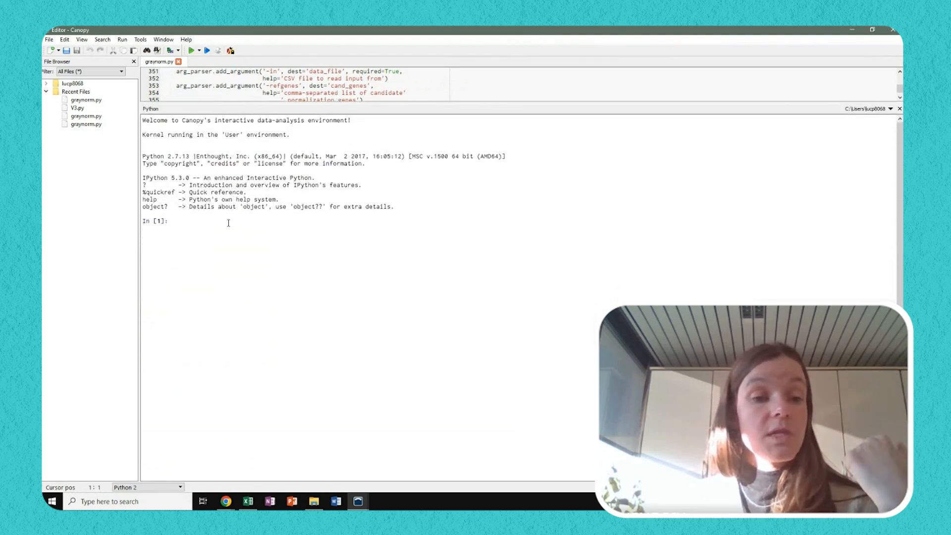
left_click(226, 223)
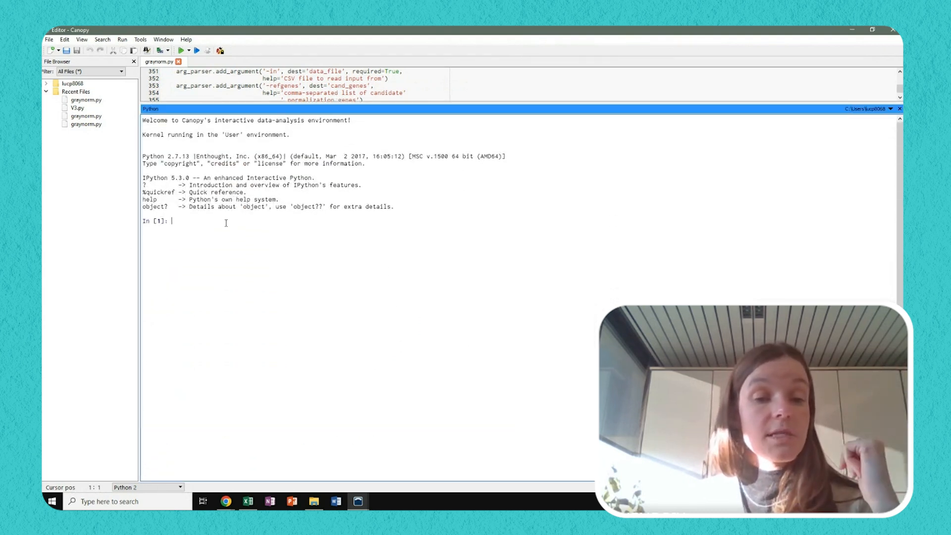
left_click(890, 110)
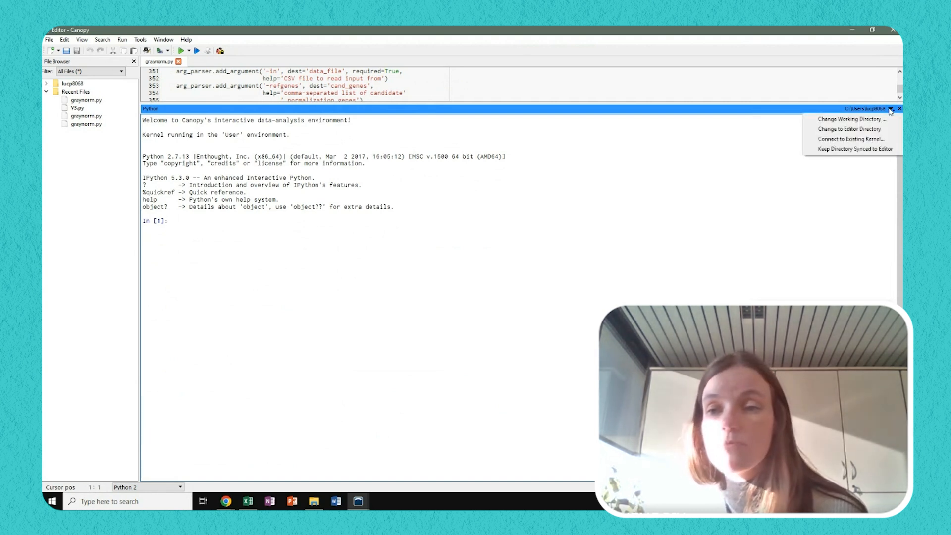
left_click(874, 121)
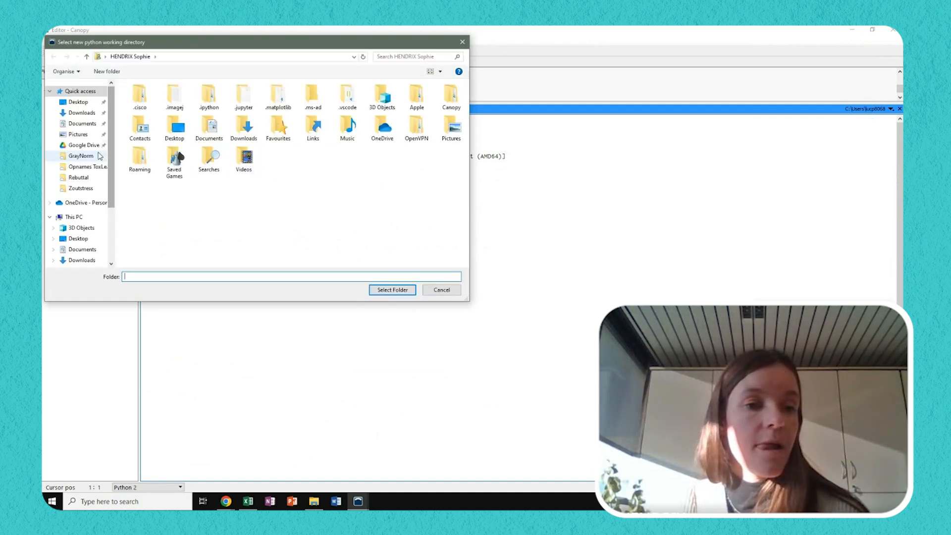
left_click(80, 102)
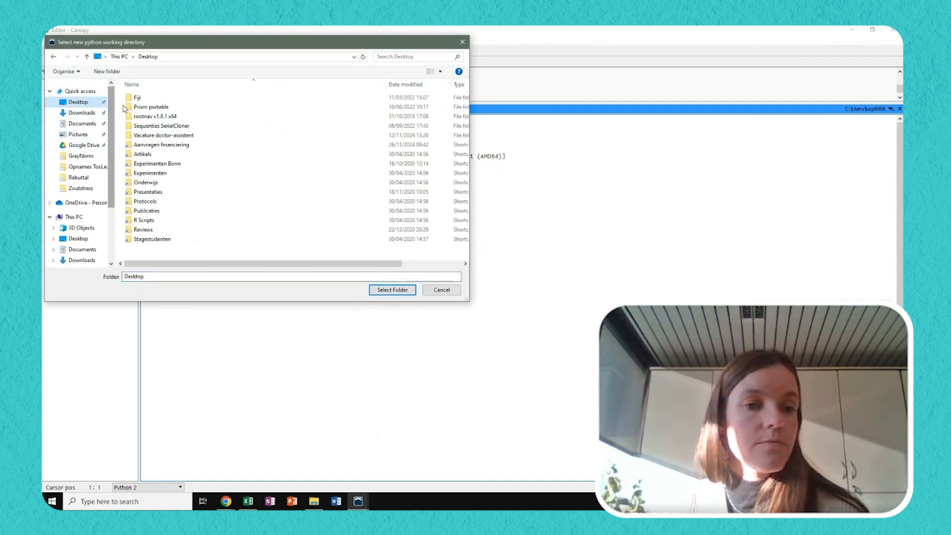
double_click(142, 155)
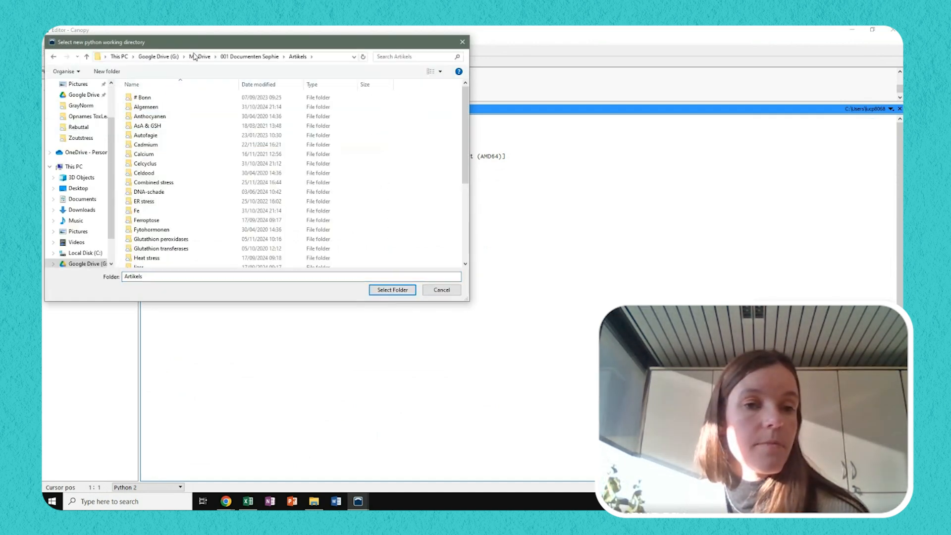
left_click(238, 57)
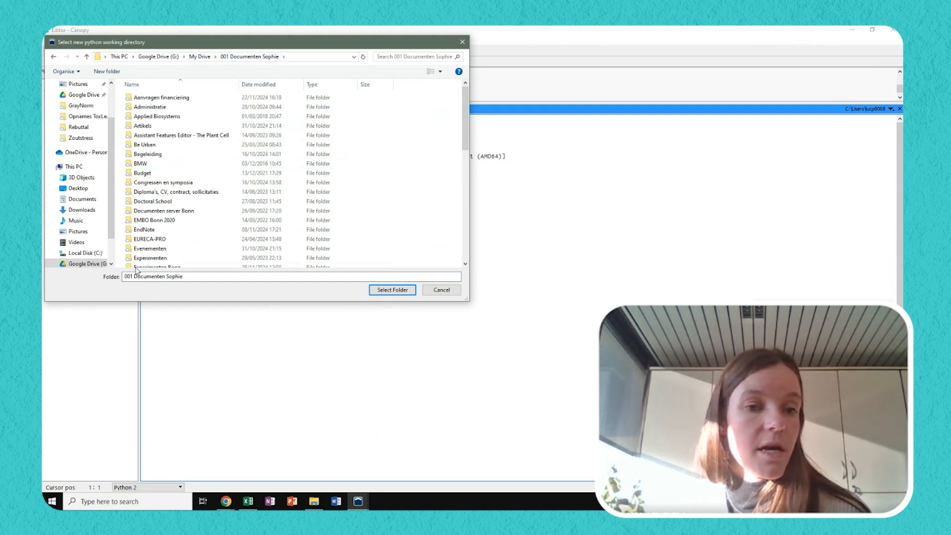
scroll(173, 218, "down", 1)
scroll(174, 220, "down", 1)
left_click(149, 253)
left_click(401, 292)
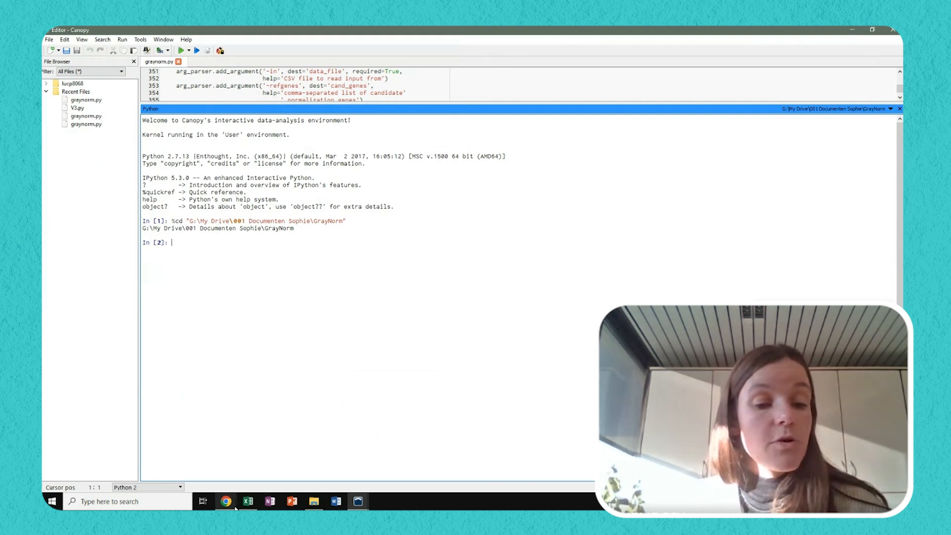
- Copy the graynorm.py run command from the GrayNorm README in Chrome and paste it into the Python console in Canopy
mouse_move(225, 502)
left_click(175, 473)
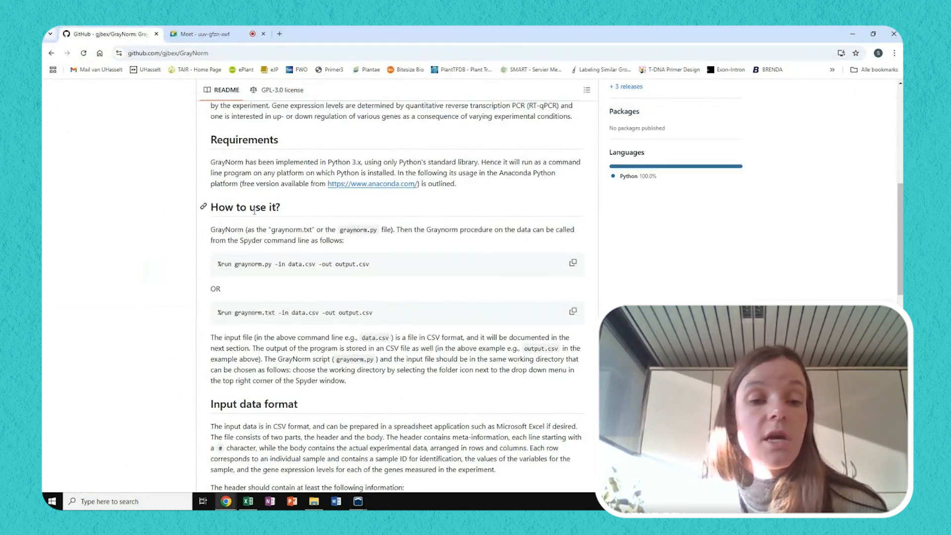
left_click_drag(378, 266, 208, 270)
key("ctrl+c")
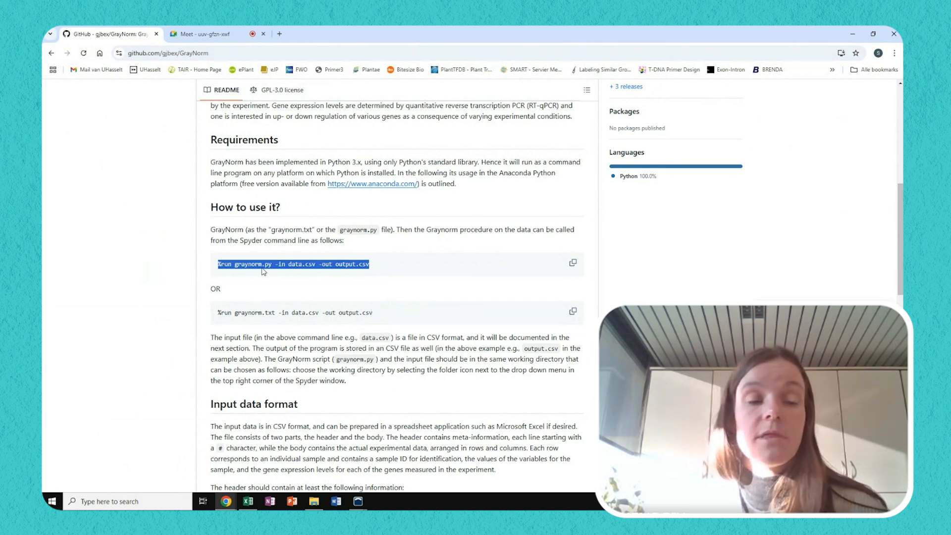
mouse_move(358, 503)
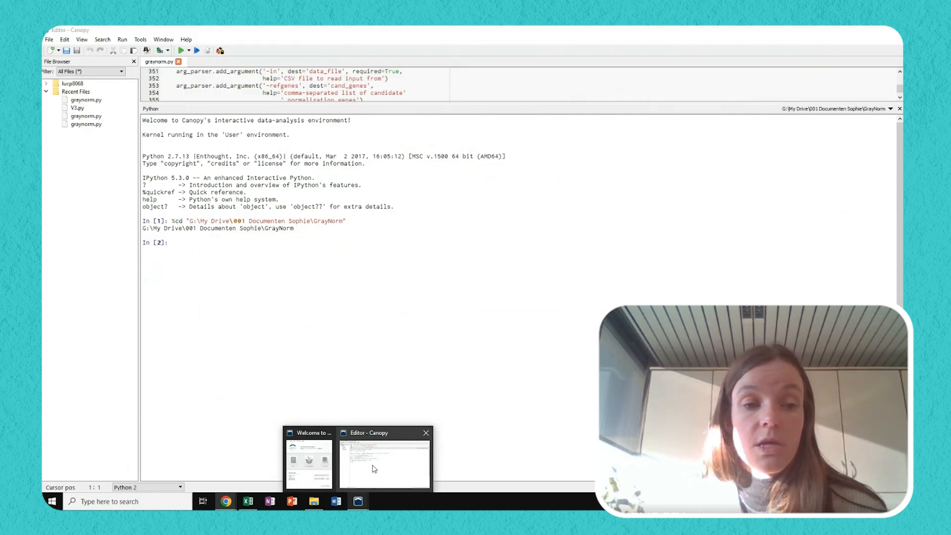
left_click(374, 469)
key("ctrl+v")
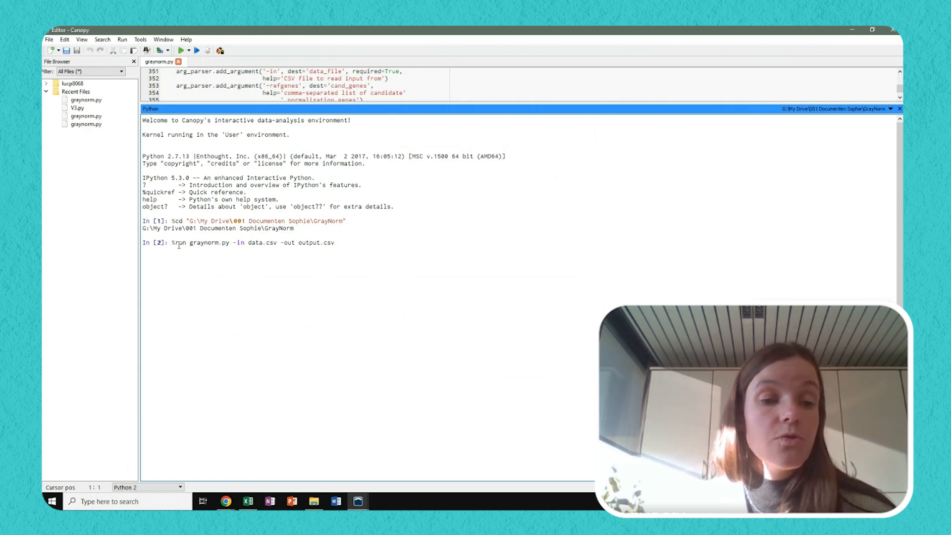
- Replace the input file name in the pasted run command with InputToxLearn.csv
left_click_drag(172, 242, 238, 245)
key("ctrl+z")
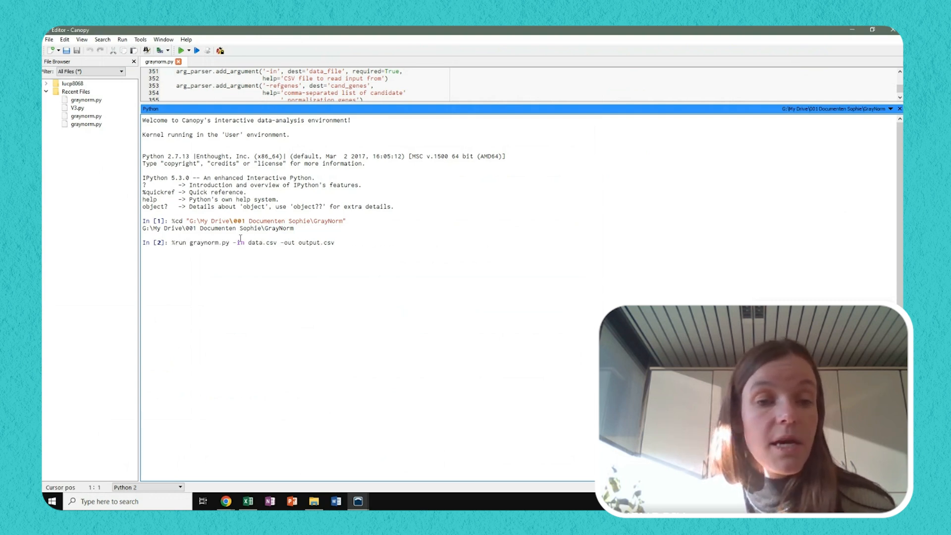
left_click_drag(233, 243, 278, 242)
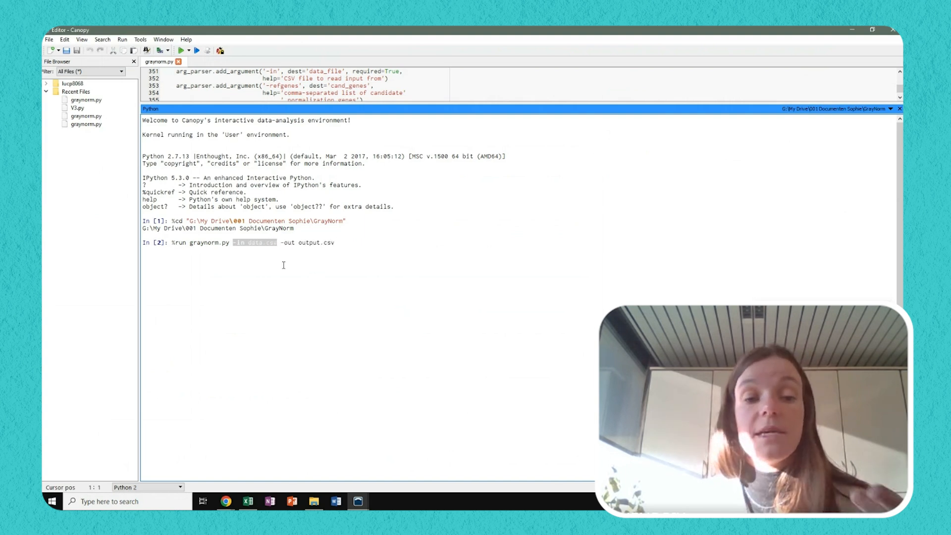
left_click(259, 252)
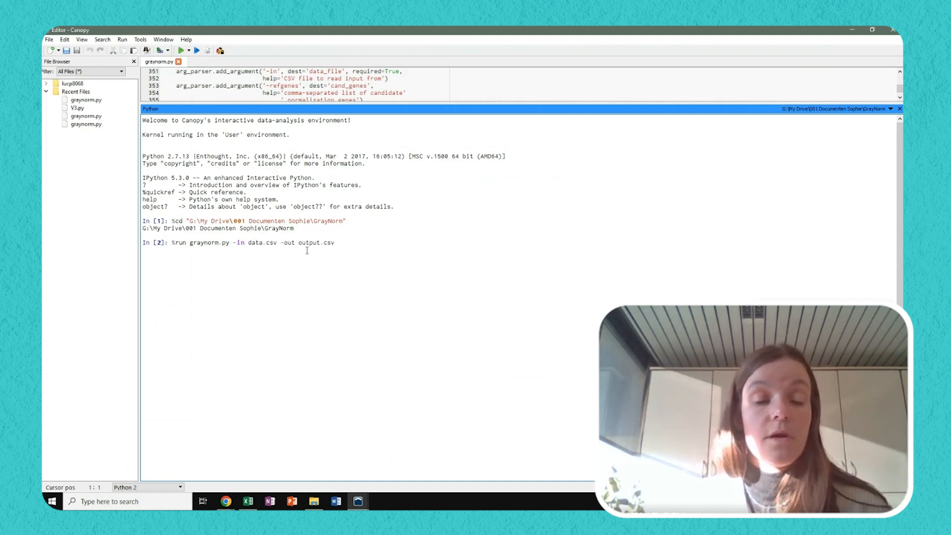
key("BackSpace")
key("BackSpace")
key("BackSpace")
key("BackSpace")
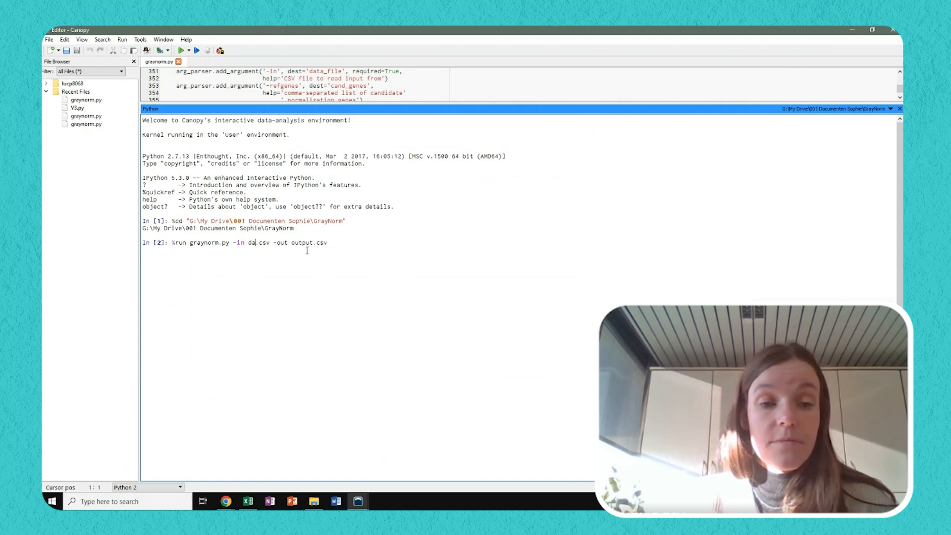
type("Input")
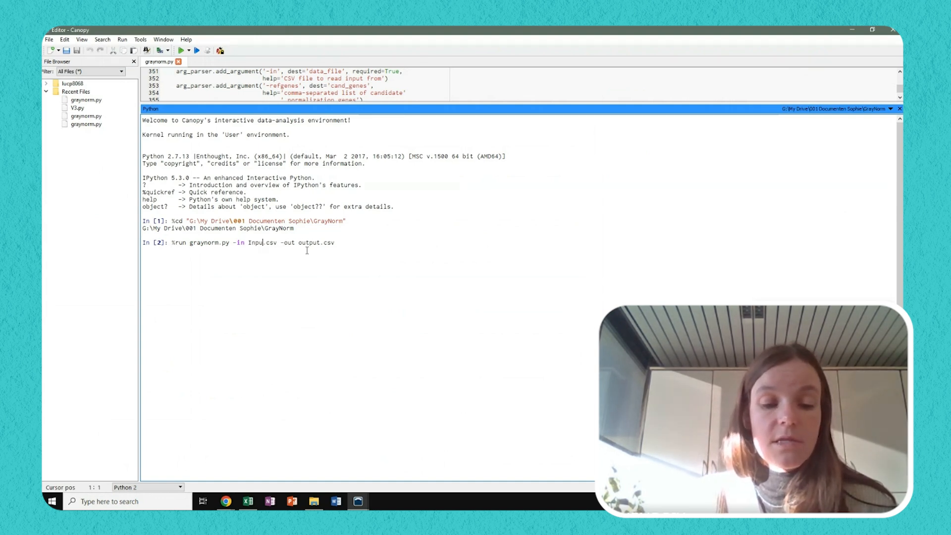
type("ToxLear")
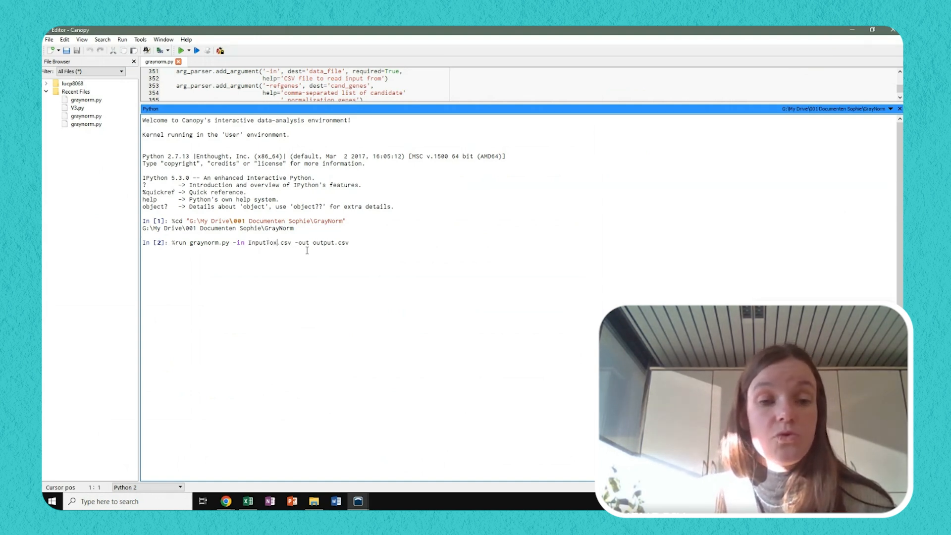
type("n")
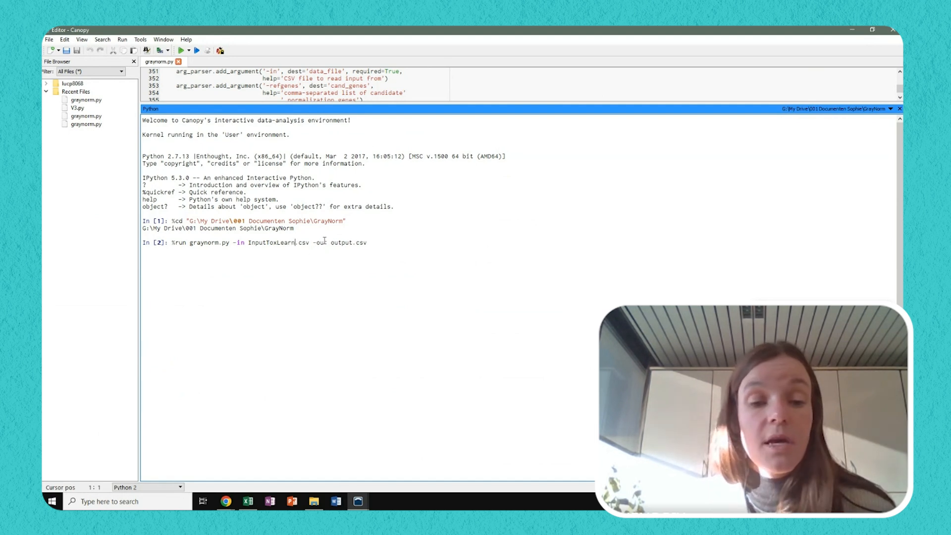
- Change the output file name in the run command to OutputToxLearn.csv
left_click_drag(313, 242, 373, 239)
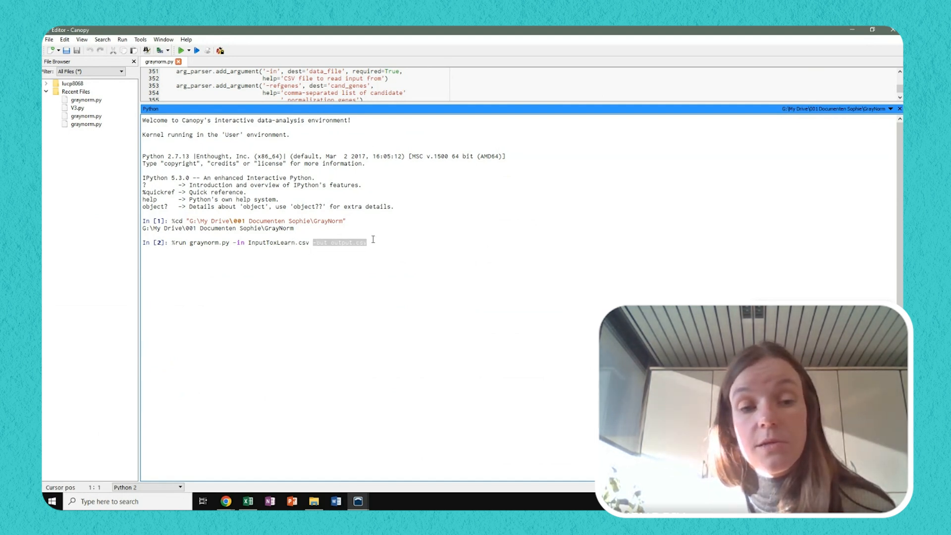
left_click(334, 243)
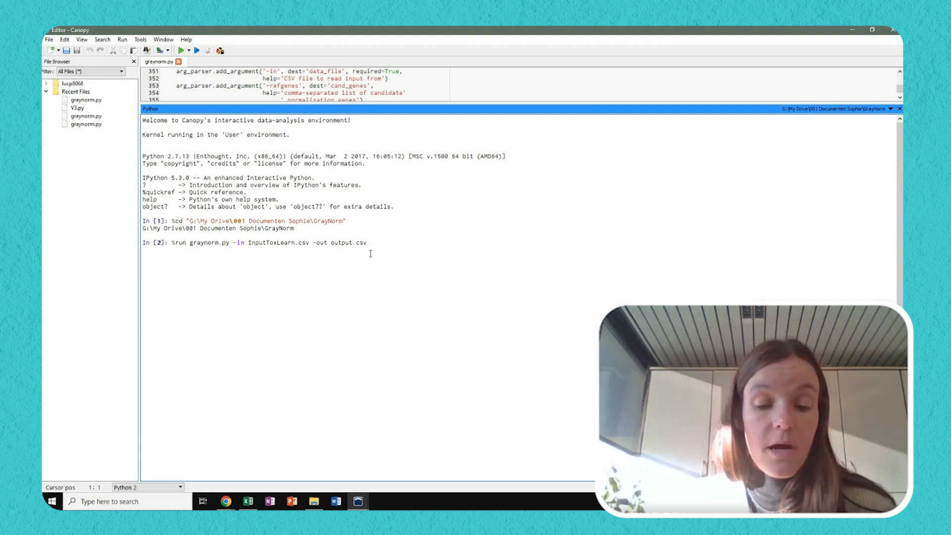
key("Delete")
type("O")
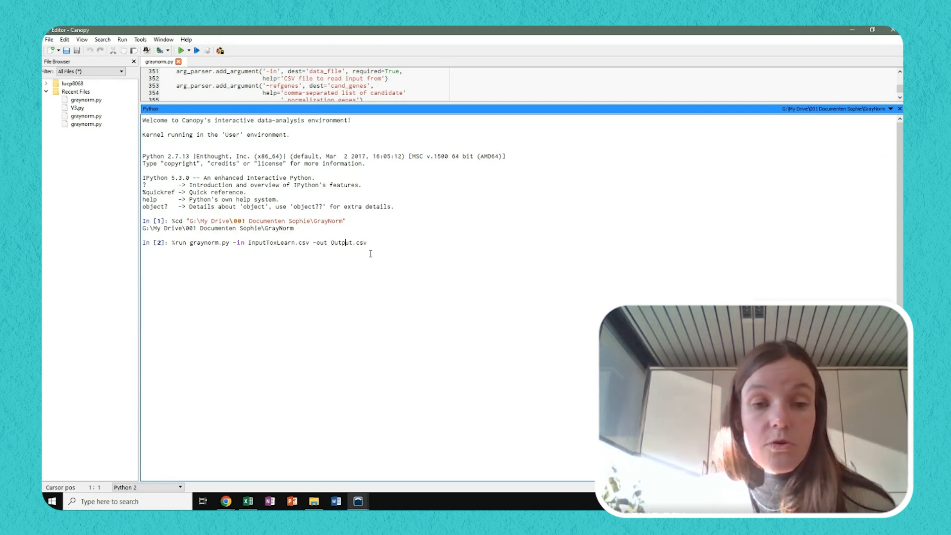
key("Right")
key("Right")
type("ToxLearn")
left_click(417, 244)
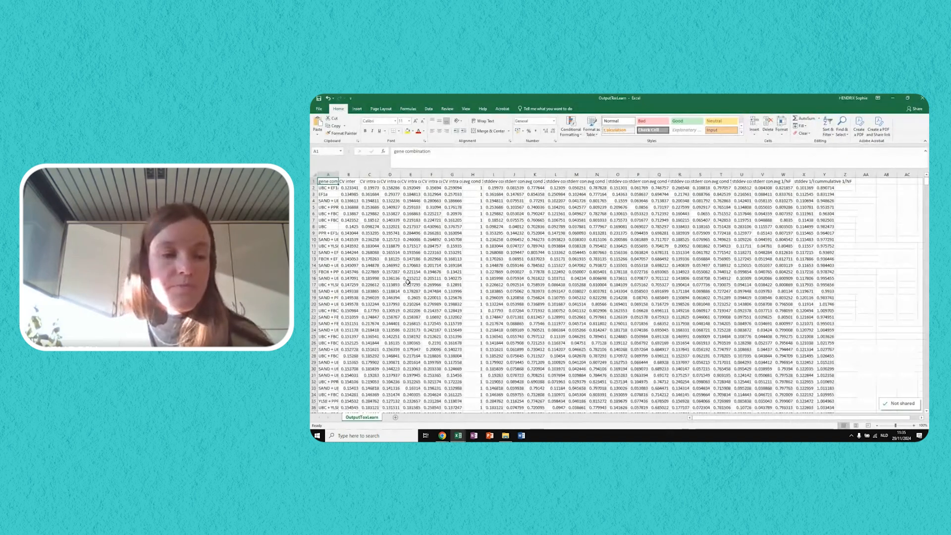
- Copy all data from the OutputToxLearn file in Excel and paste it into the Output GrayNorm sheet of the InputToxLearn workbook
left_click(440, 266)
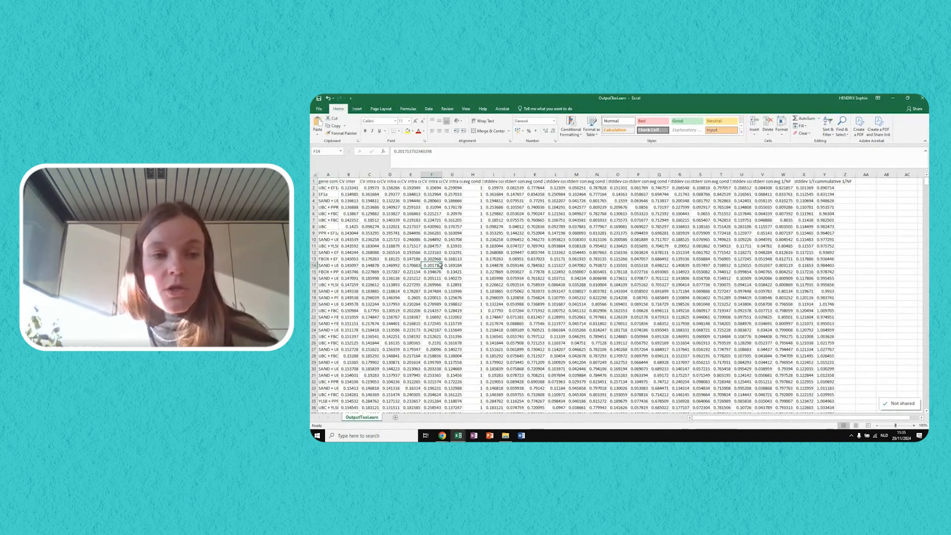
left_click(327, 181)
key("ctrl+shift+End")
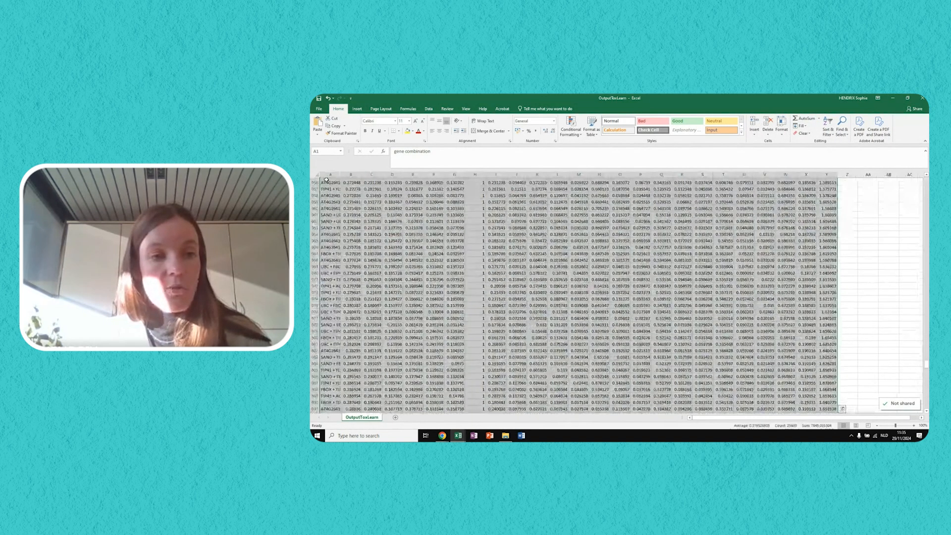
key("ctrl+c")
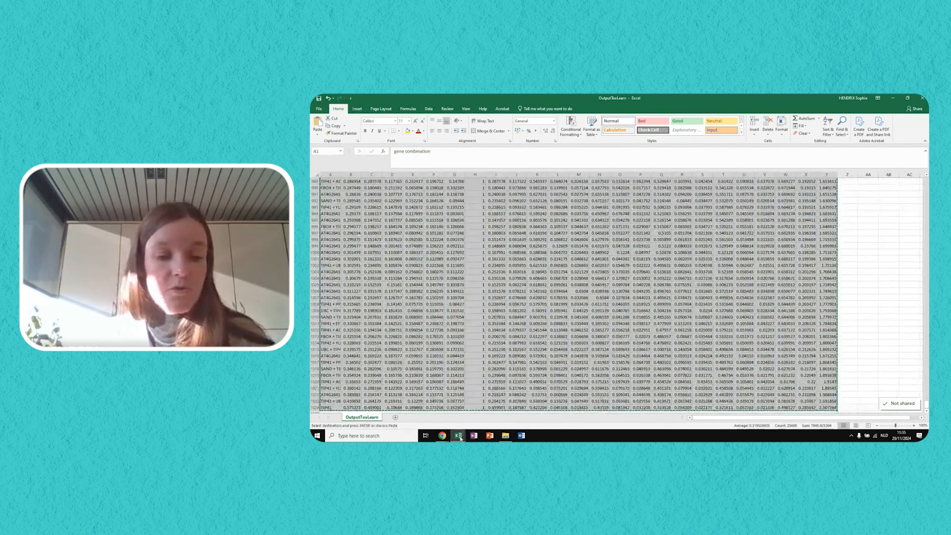
mouse_move(459, 436)
left_click(491, 398)
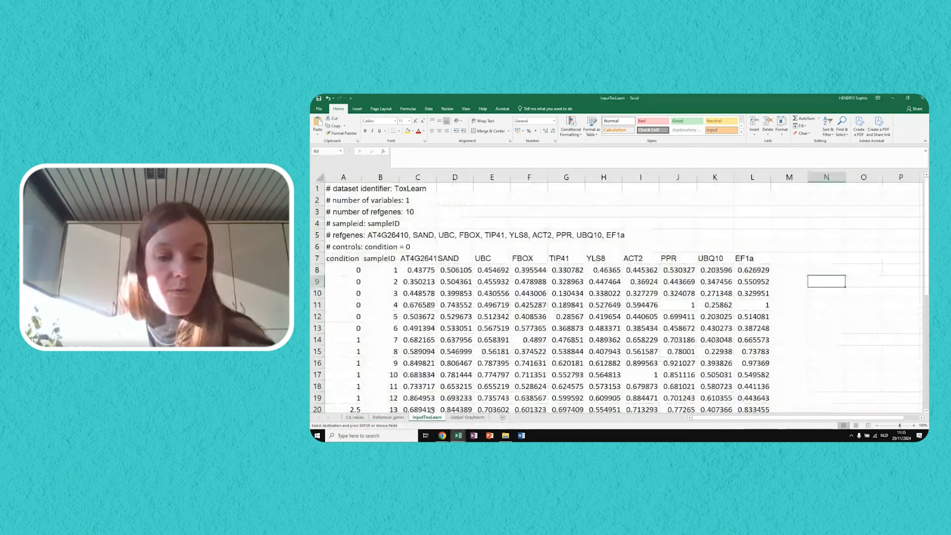
left_click(474, 420)
key("ctrl+v")
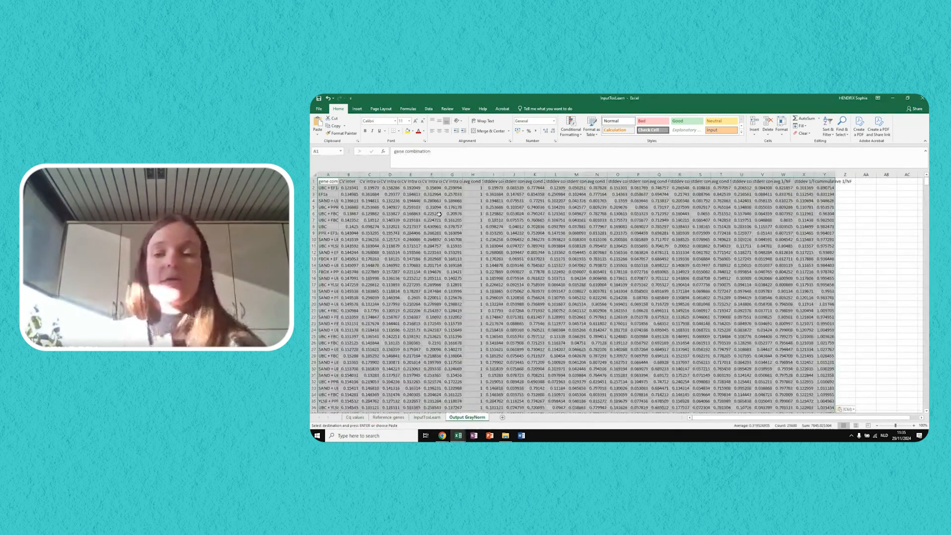
- Close the OutputToxLearn file without keeping the clipboard contents, minimize Chrome and return to the InputToxLearn workbook
left_click(899, 99)
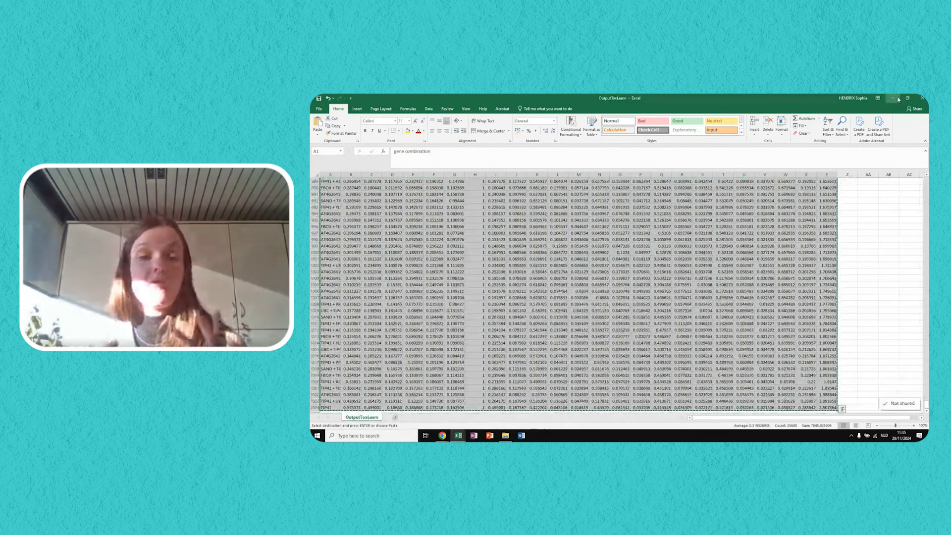
left_click(922, 98)
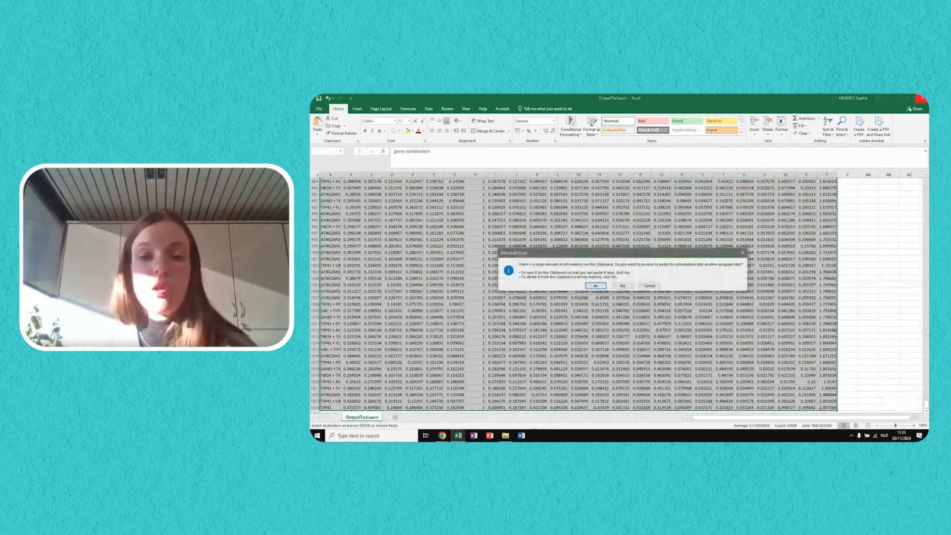
left_click(624, 286)
left_click(892, 97)
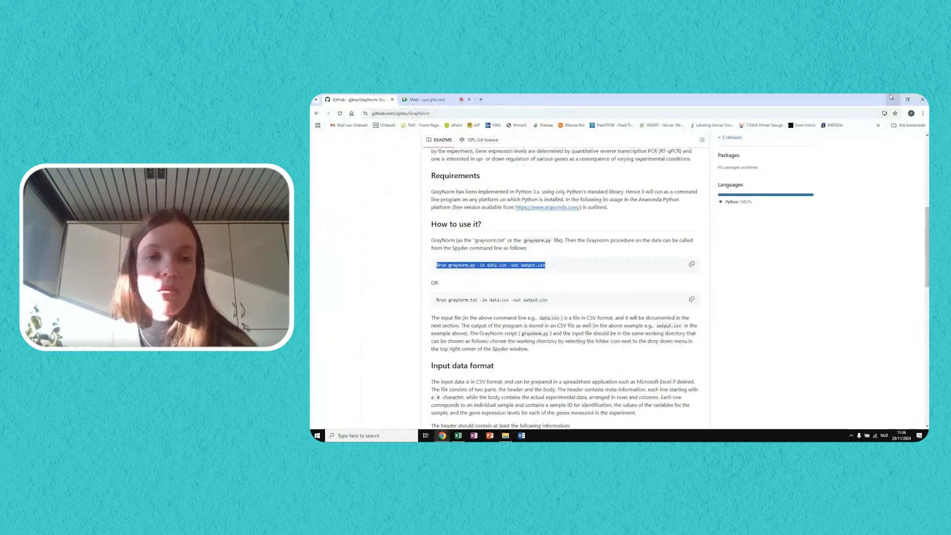
left_click(892, 99)
left_click(458, 436)
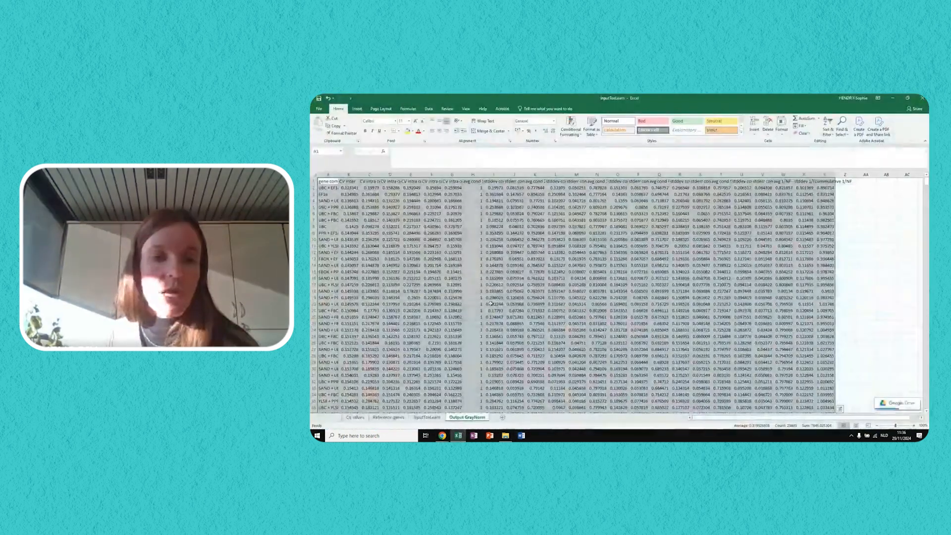
- Widen the gene combination column of the Output GrayNorm sheet to fit its contents
left_click(491, 303)
double_click(339, 175)
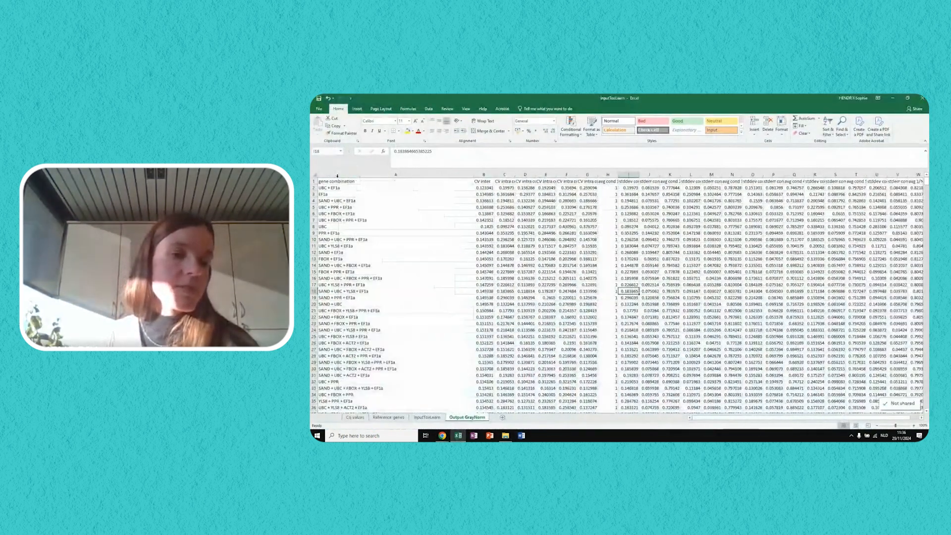
left_click(545, 292)
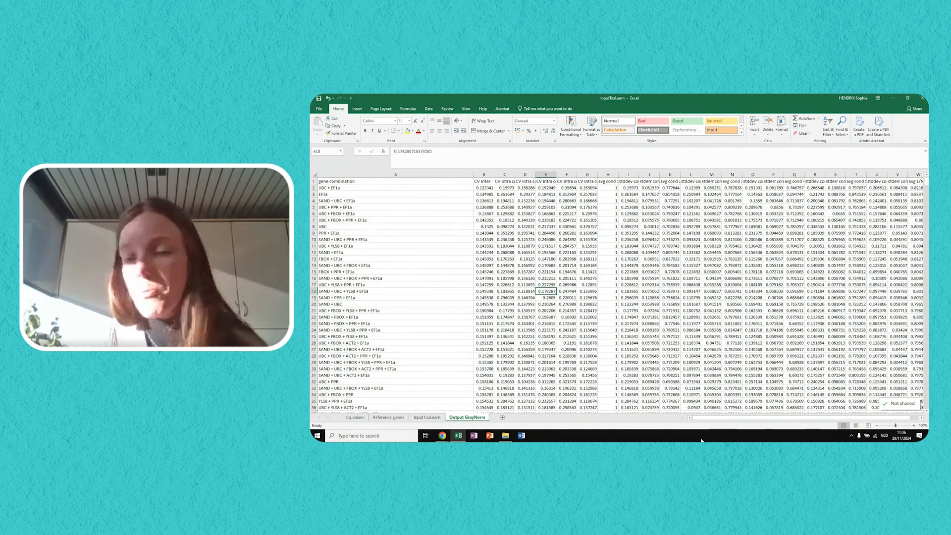
- Examine the full list of gene combinations in the first column of the Output GrayNorm sheet at a larger zoom
left_click(914, 426)
left_click(914, 427)
left_click(914, 427)
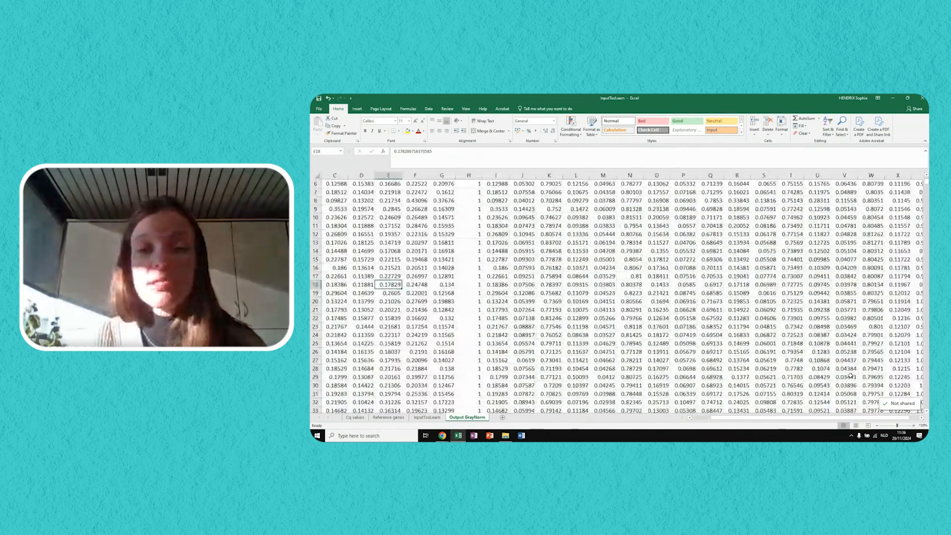
scroll(849, 376, "up", 2)
left_click_drag(767, 419, 749, 418)
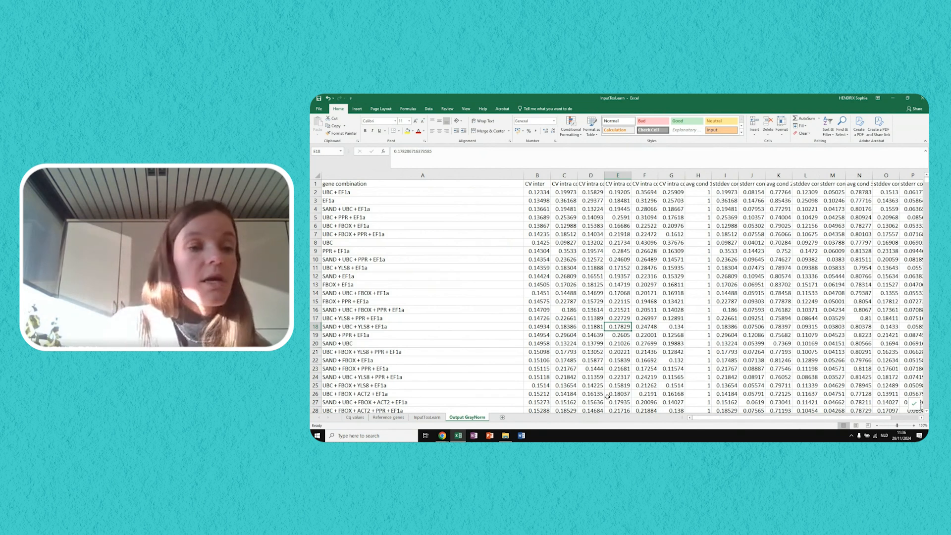
left_click(336, 176)
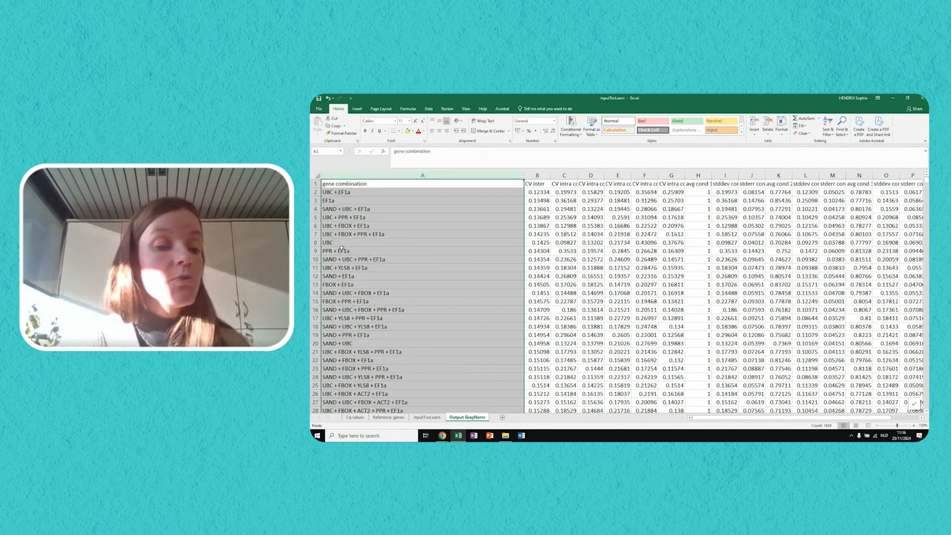
scroll(357, 251, "down", 15)
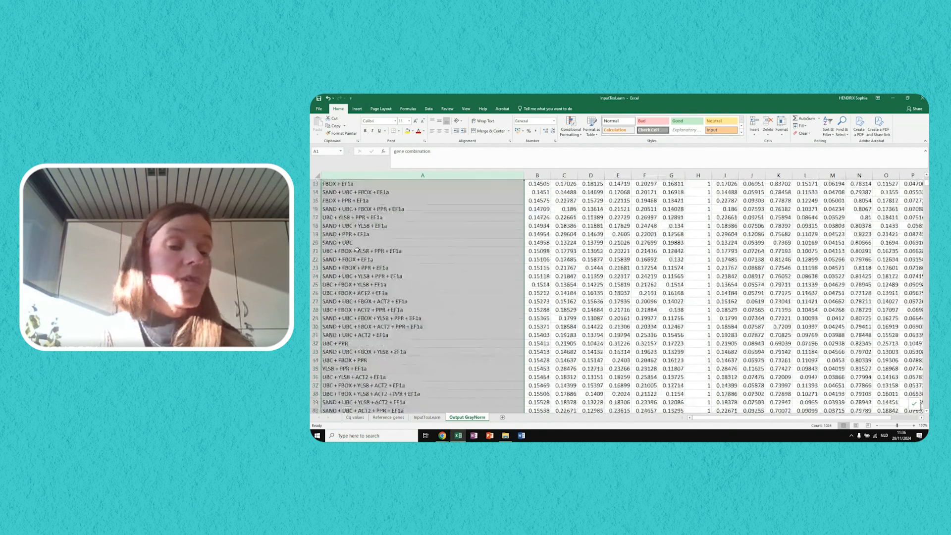
scroll(356, 251, "down", 20)
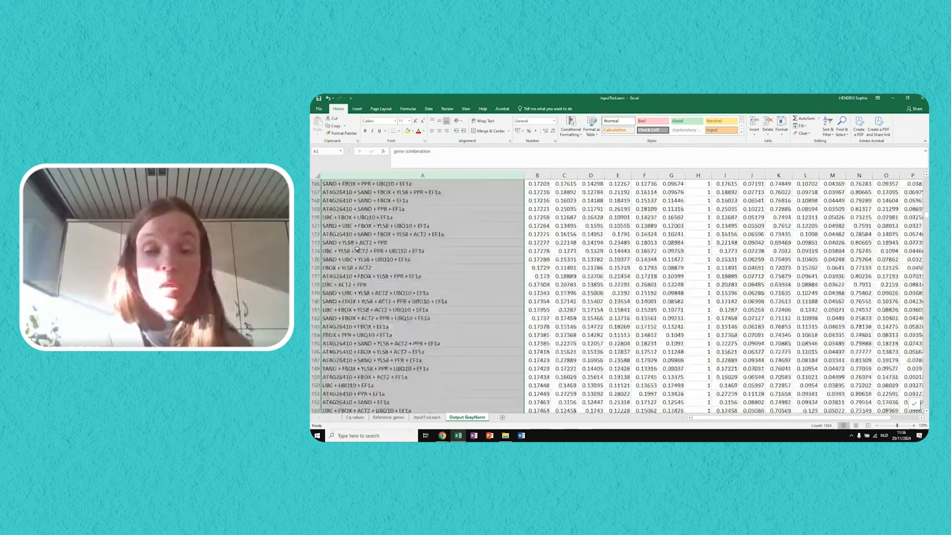
scroll(358, 244, "down", 20)
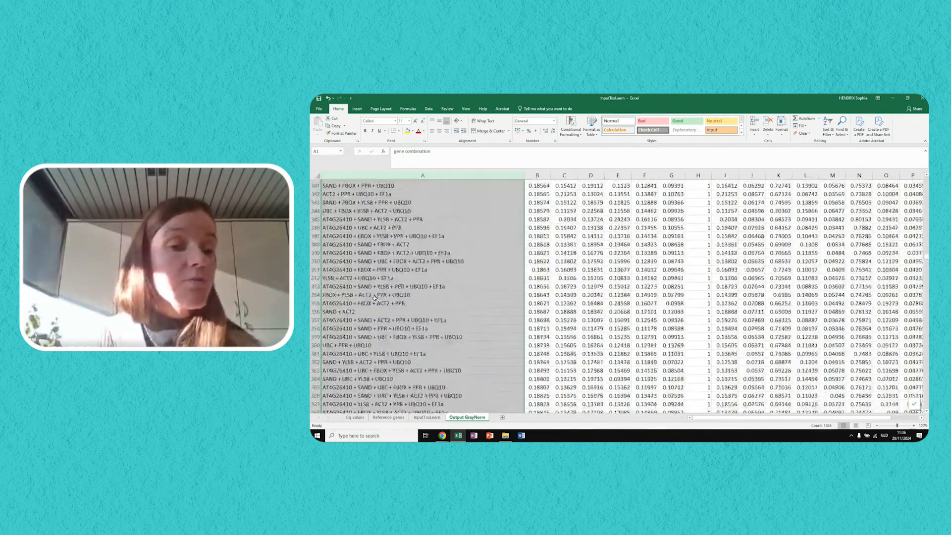
scroll(375, 296, "down", 20)
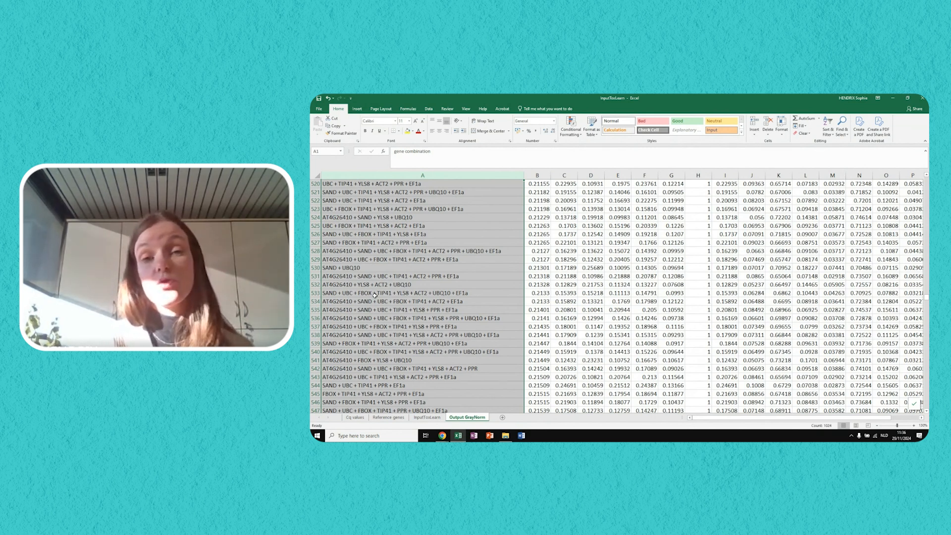
scroll(391, 274, "up", 14)
scroll(393, 271, "up", 20)
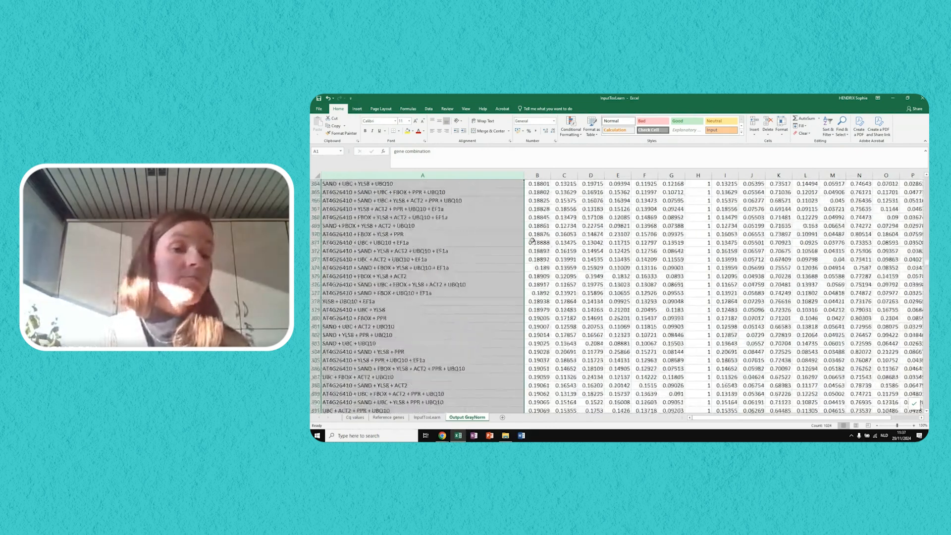
scroll(533, 241, "up", 20)
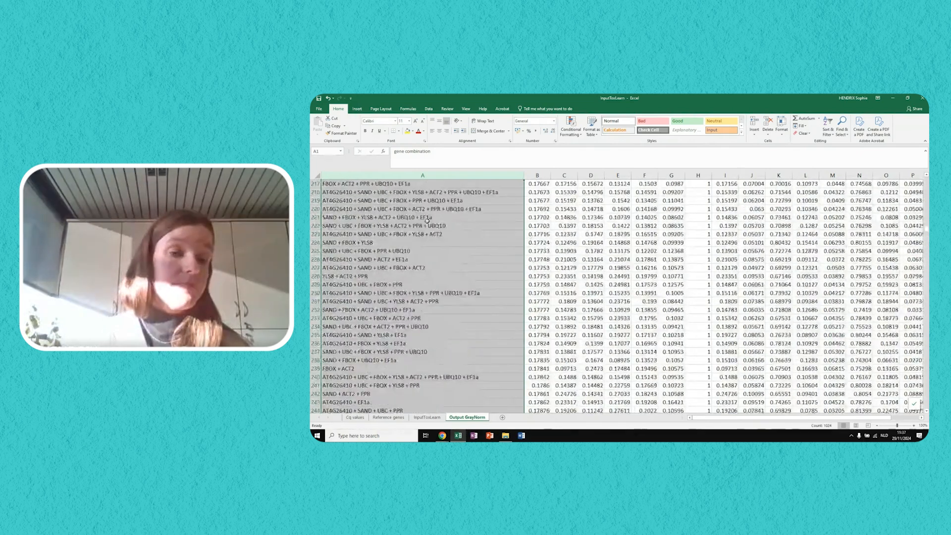
scroll(427, 220, "up", 20)
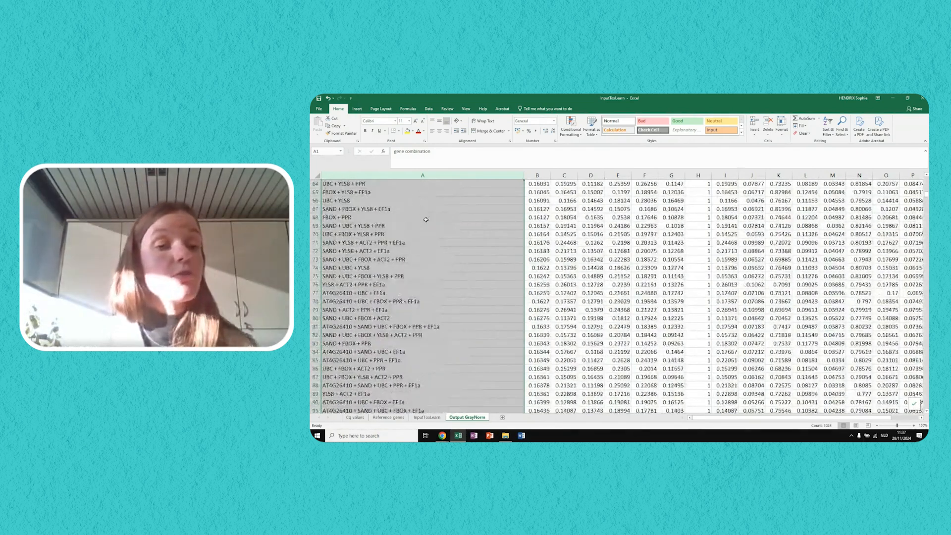
scroll(426, 220, "up", 6)
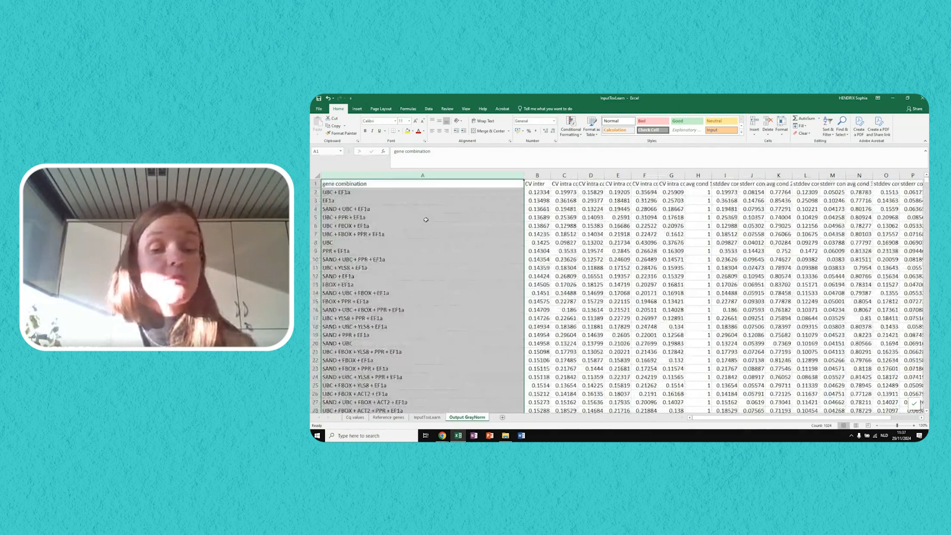
- Highlight the entire SAND + UBC + EF1a row in yellow
left_click(338, 193)
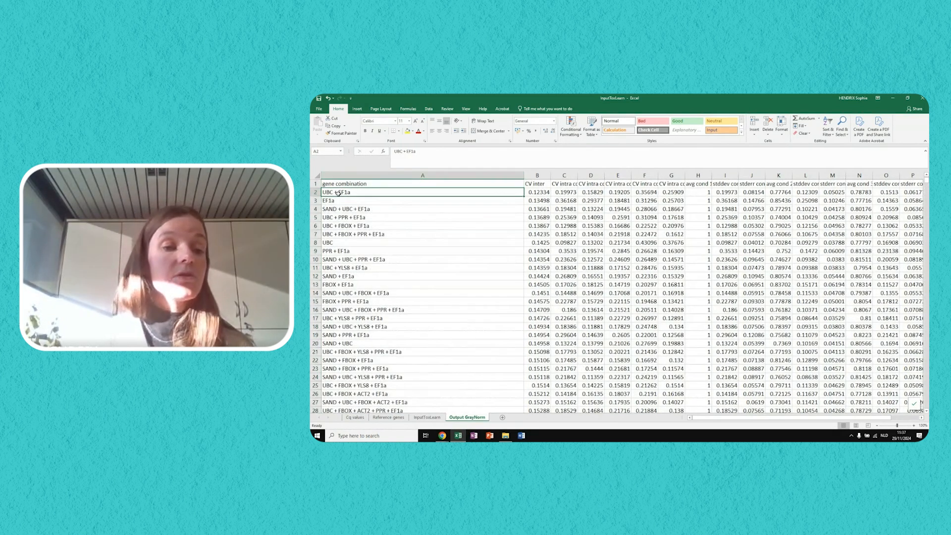
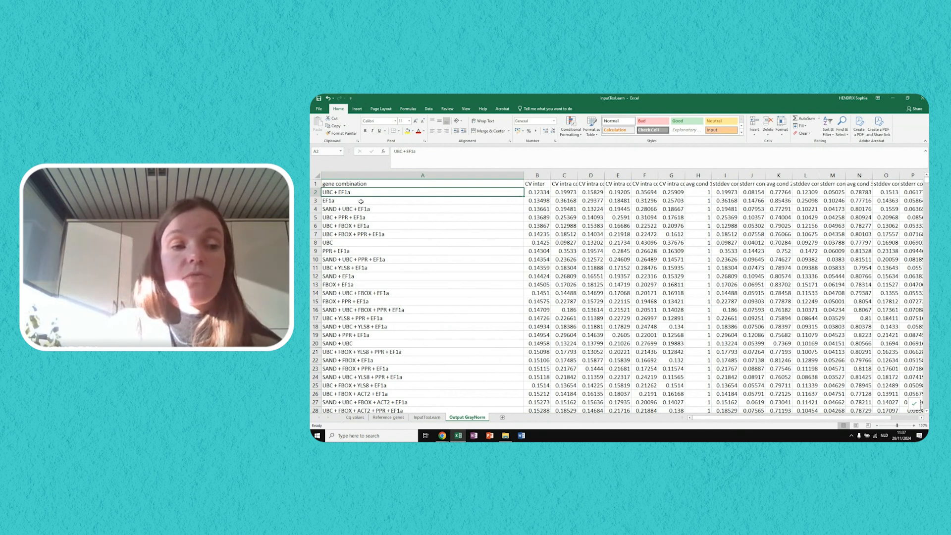
left_click(361, 202)
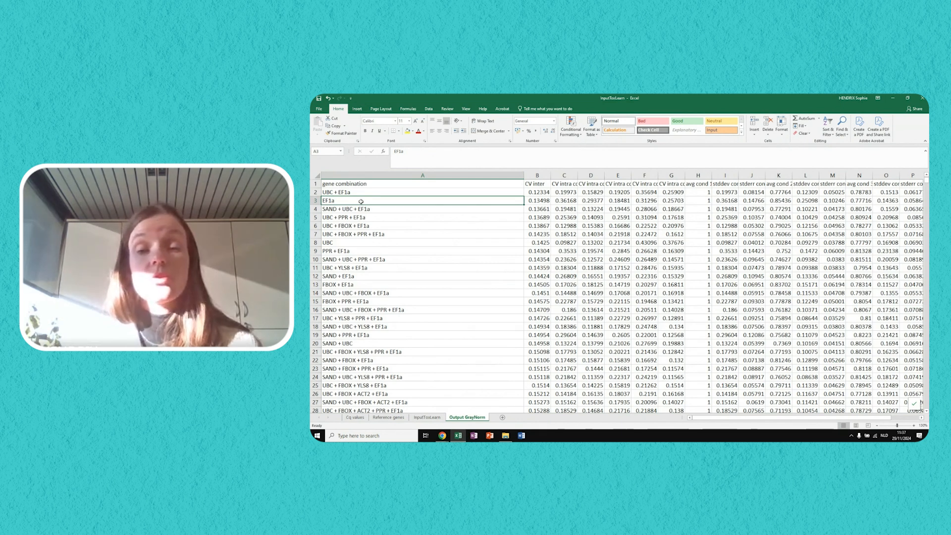
key("Down")
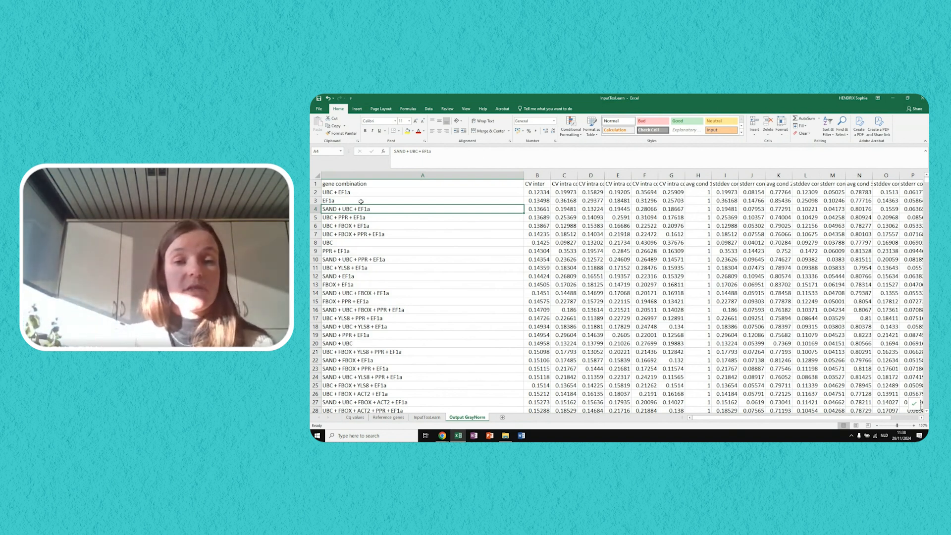
left_click(313, 209)
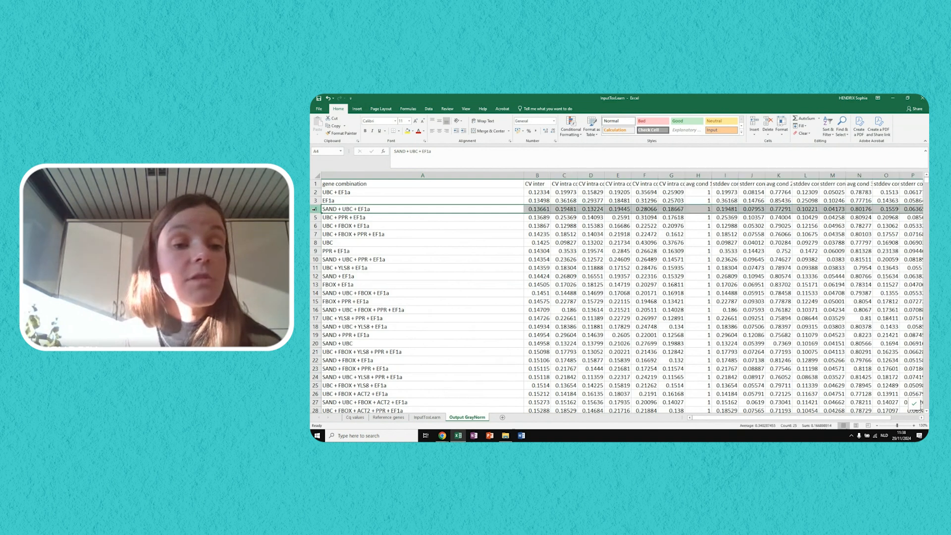
left_click(408, 131)
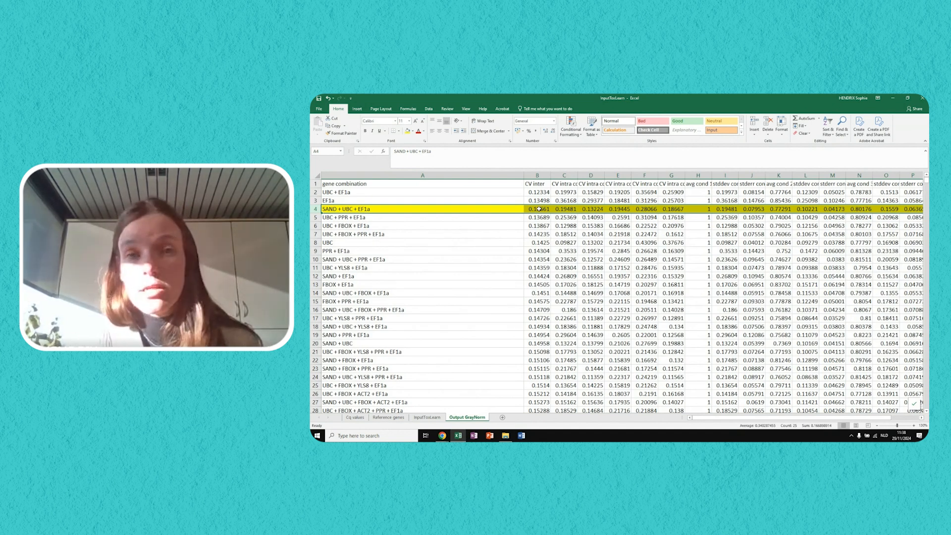
- Examine the CV inter values from the highlighted SAND + UBC + EF1a row down to the last combination, TIP41
left_click(543, 183)
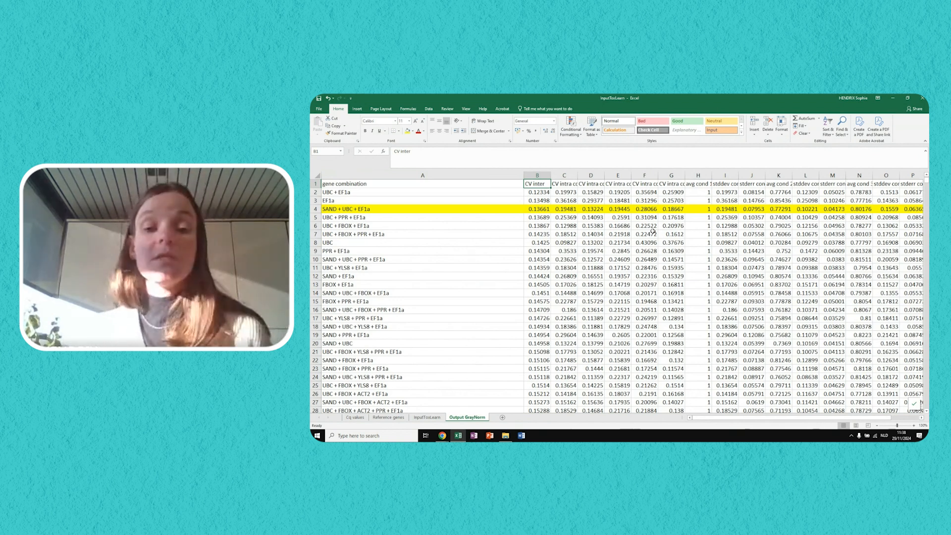
key("Down")
key("Down")
key("Down")
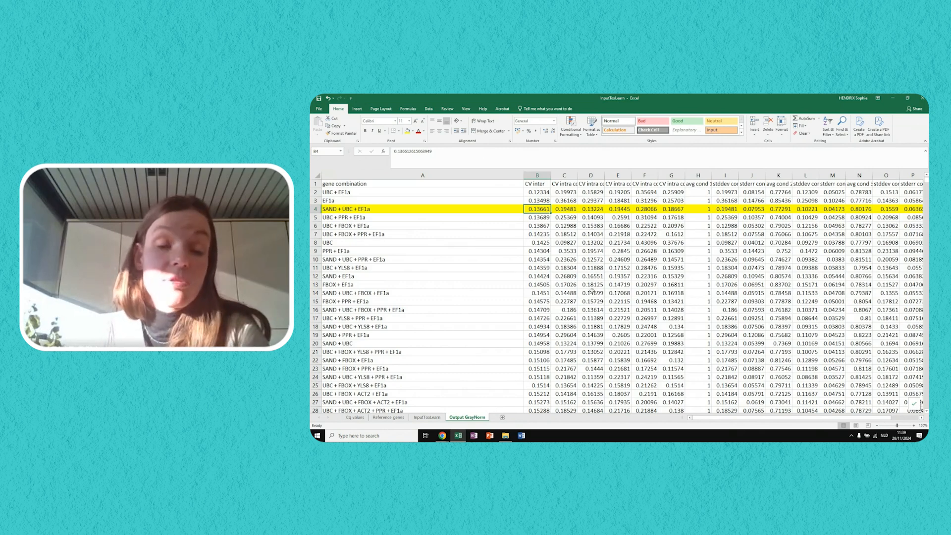
scroll(516, 283, "down", 20)
scroll(516, 283, "down", 20)
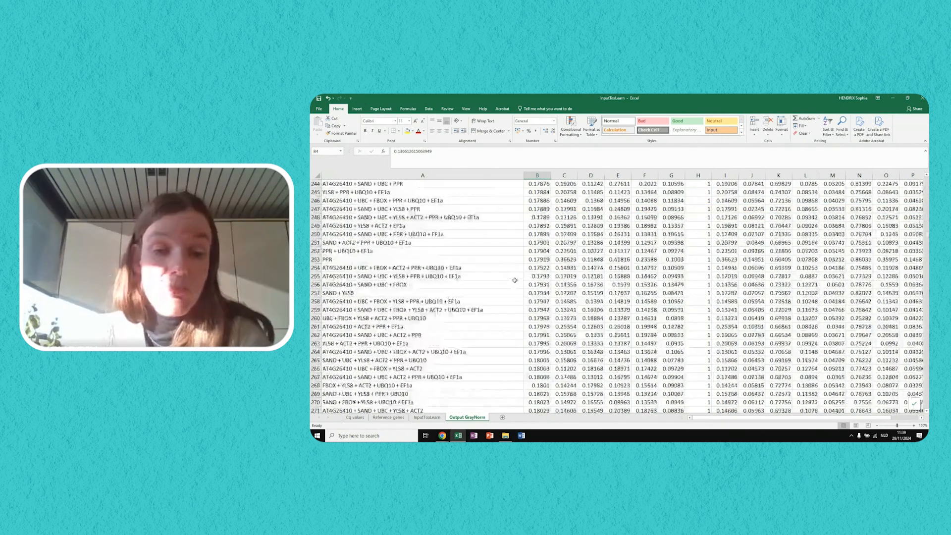
scroll(514, 280, "down", 20)
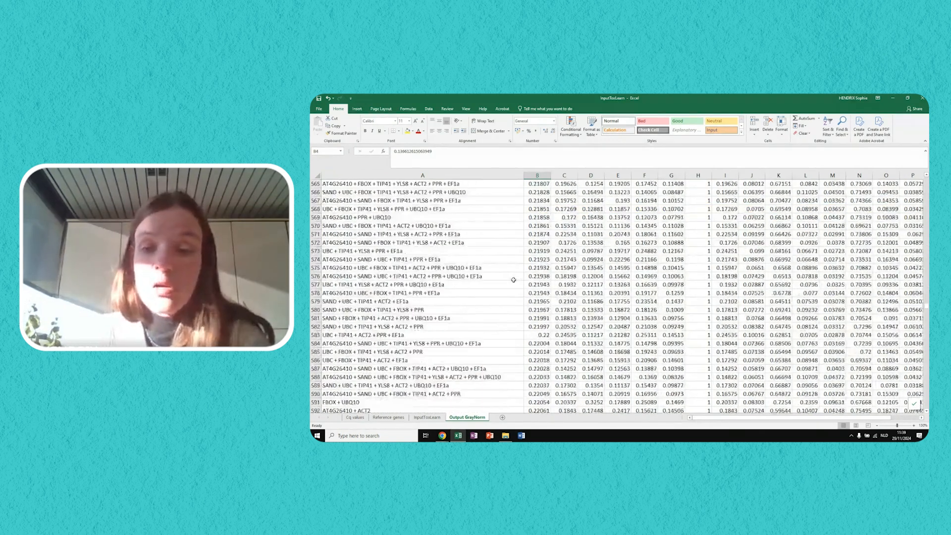
scroll(500, 291, "down", 20)
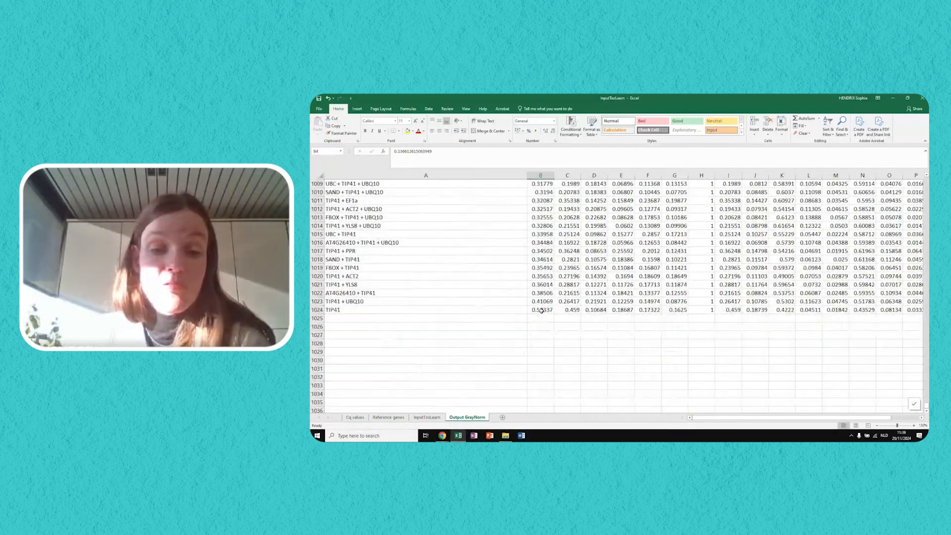
left_click(542, 311)
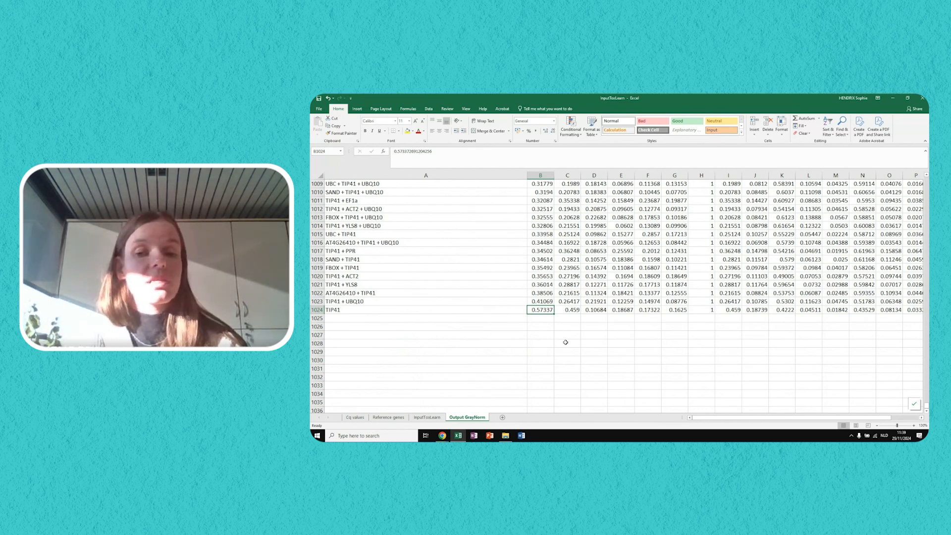
left_click_drag(926, 407, 889, 171)
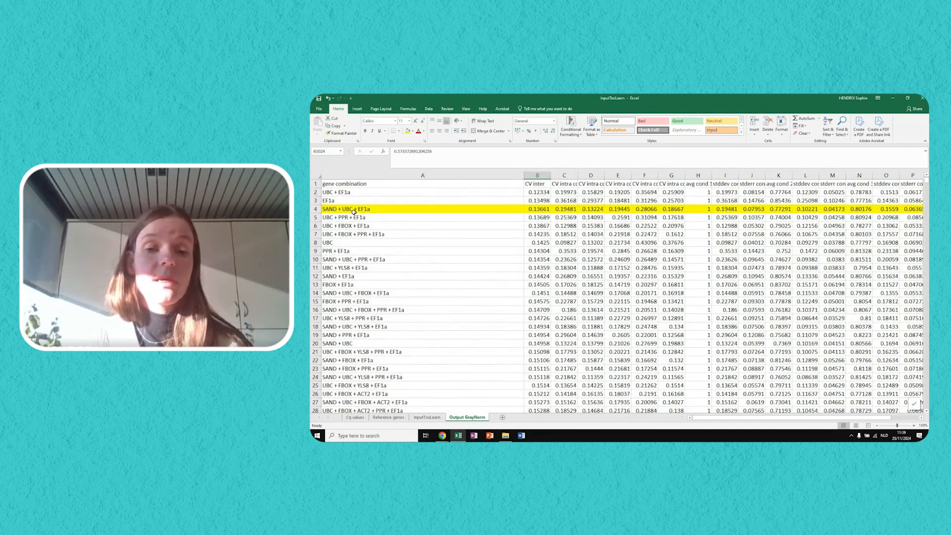
- Widen the CV intra columns for conditions 1 to 5 to fit their contents
left_click(574, 176)
double_click(577, 176)
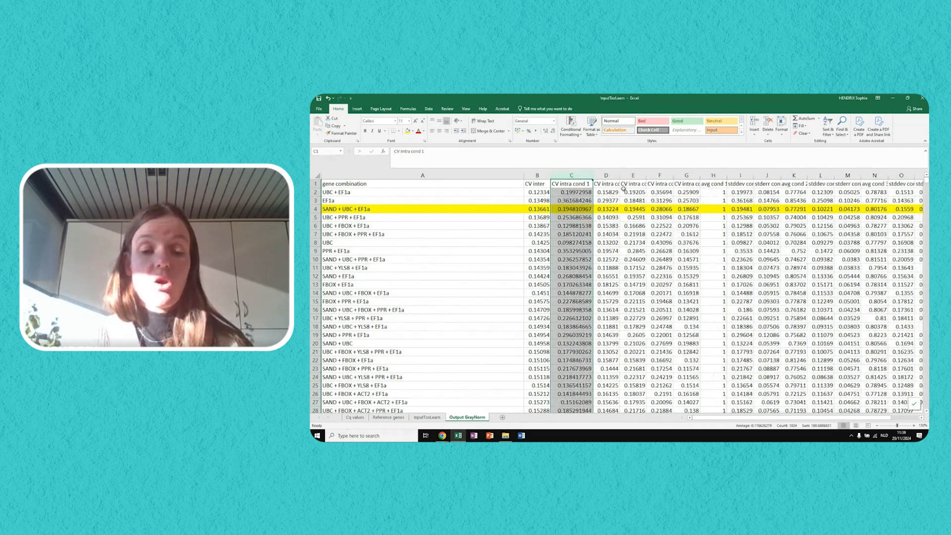
left_click(575, 183)
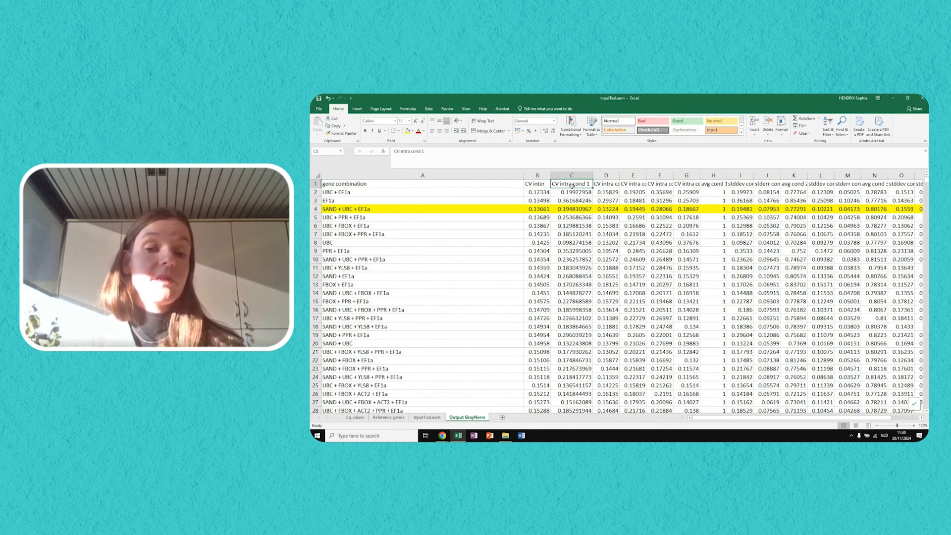
double_click(620, 175)
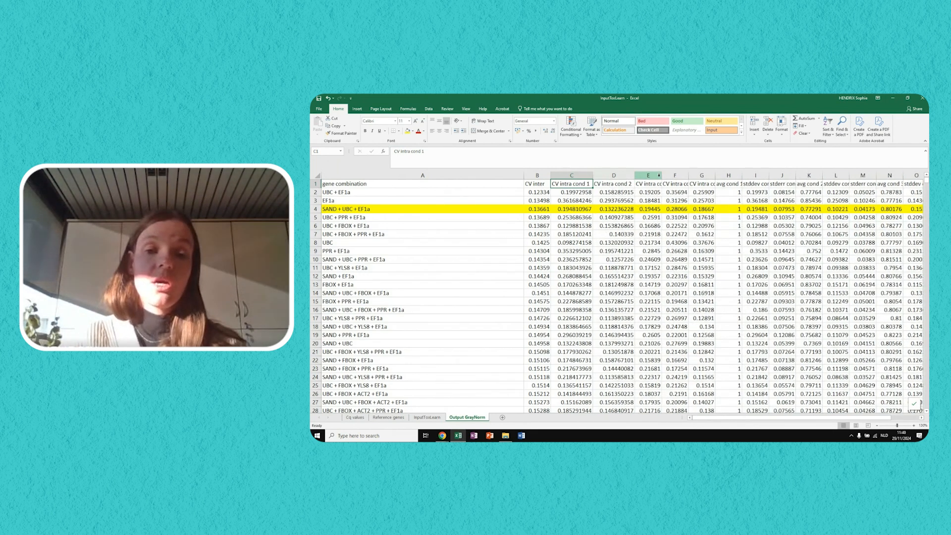
double_click(661, 176)
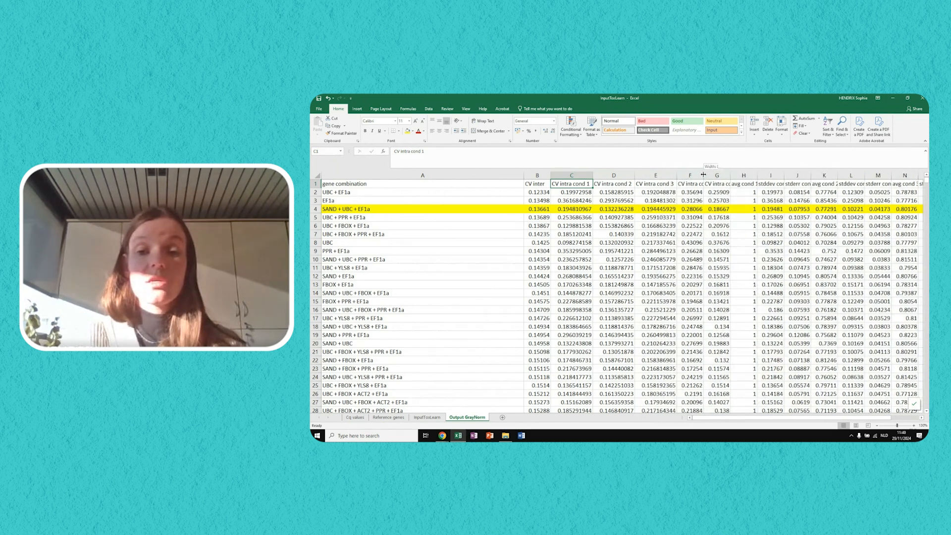
double_click(703, 175)
double_click(746, 176)
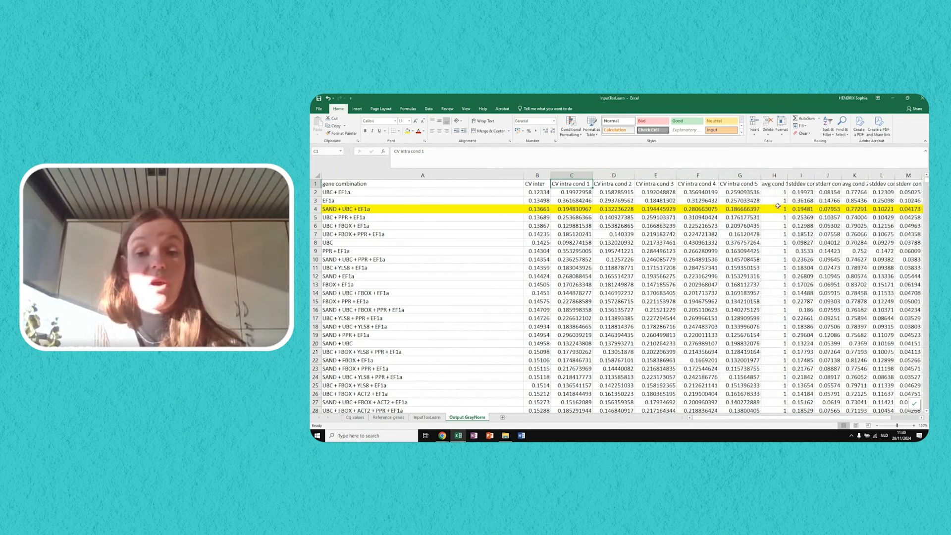
- Check the avg cond 1 value of the highlighted row and widen the average columns for conditions 2 to 5 to fit their contents
left_click_drag(711, 421, 721, 418)
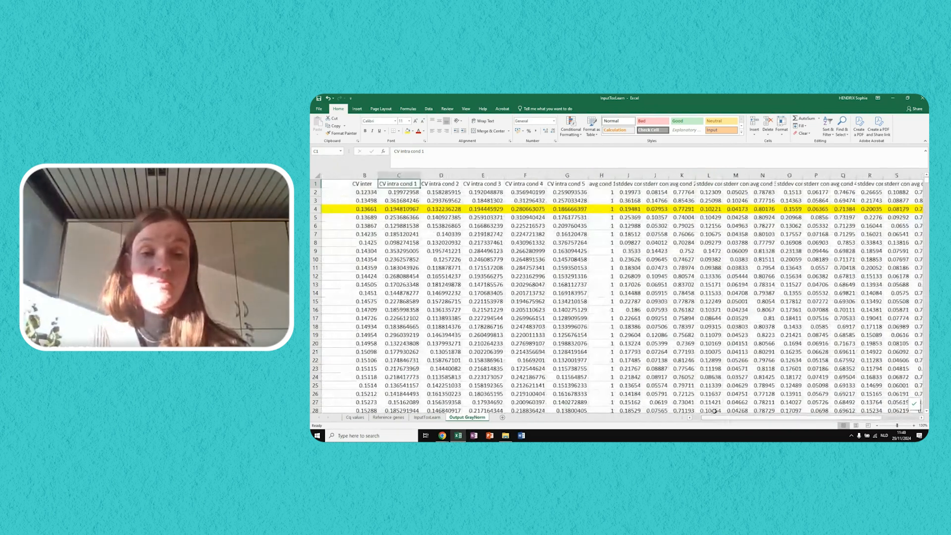
left_click(575, 209)
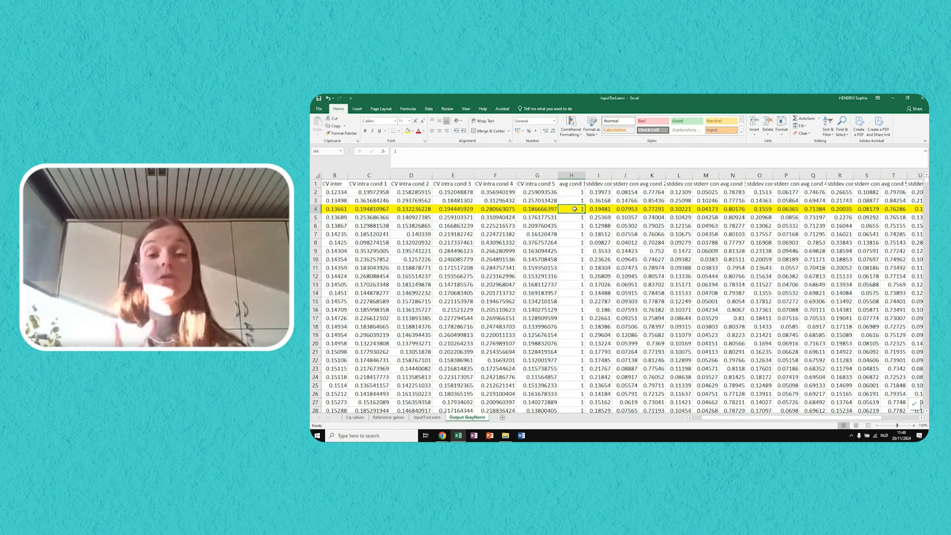
double_click(665, 175)
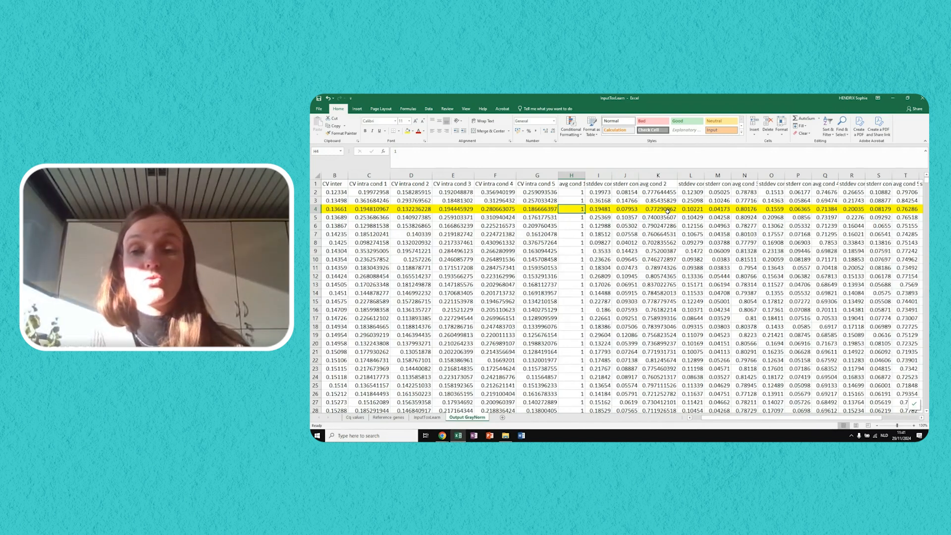
double_click(759, 175)
left_click(760, 208)
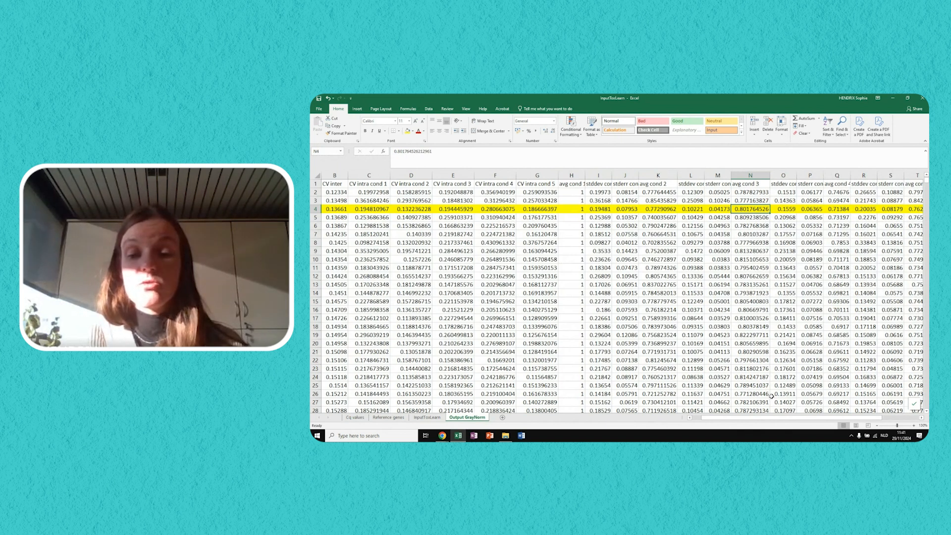
left_click_drag(761, 417, 797, 417)
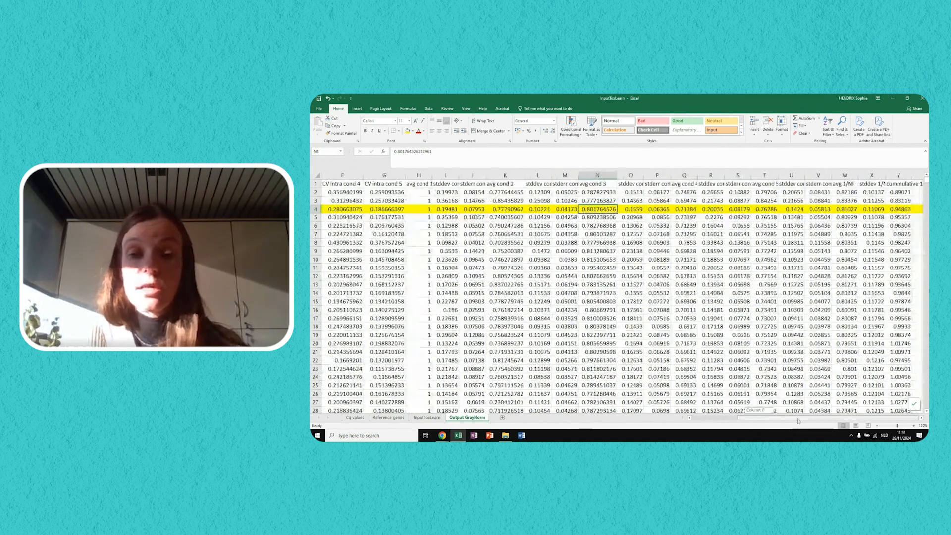
double_click(699, 177)
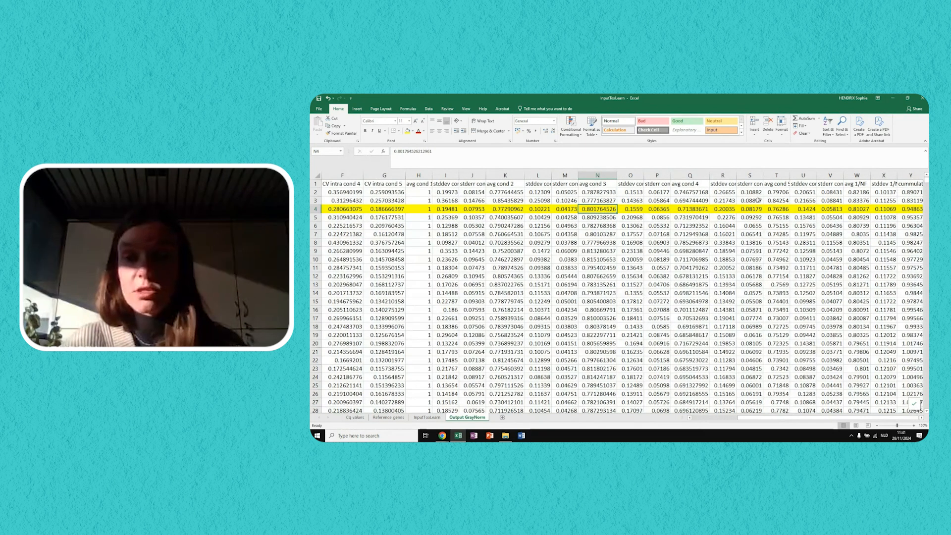
double_click(790, 177)
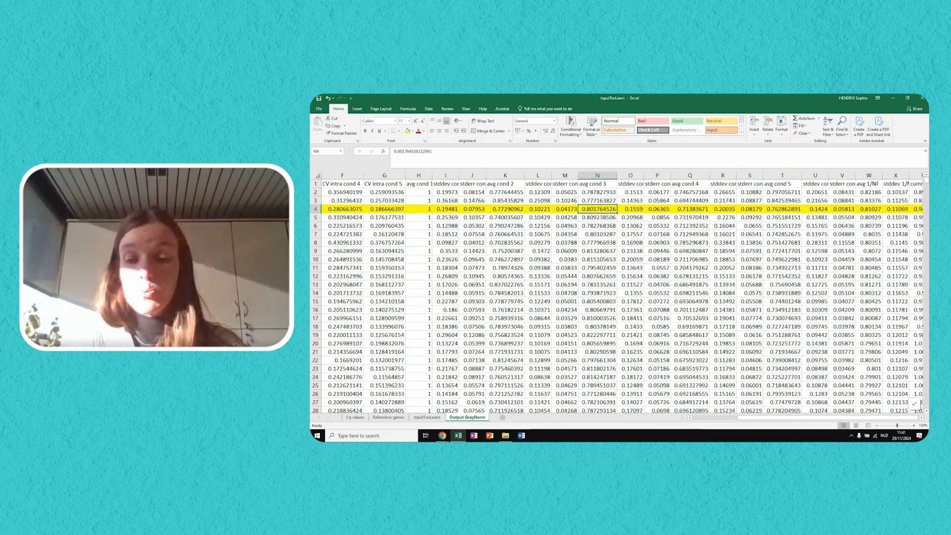
- Go along the highlighted SAND + UBC + EF1a row to inspect its cumulative 1/NF value
key("Right")
key("Right")
key("Right")
key("Right")
key("Right")
key("Right")
key("Right")
key("Right")
key("Right")
key("Right")
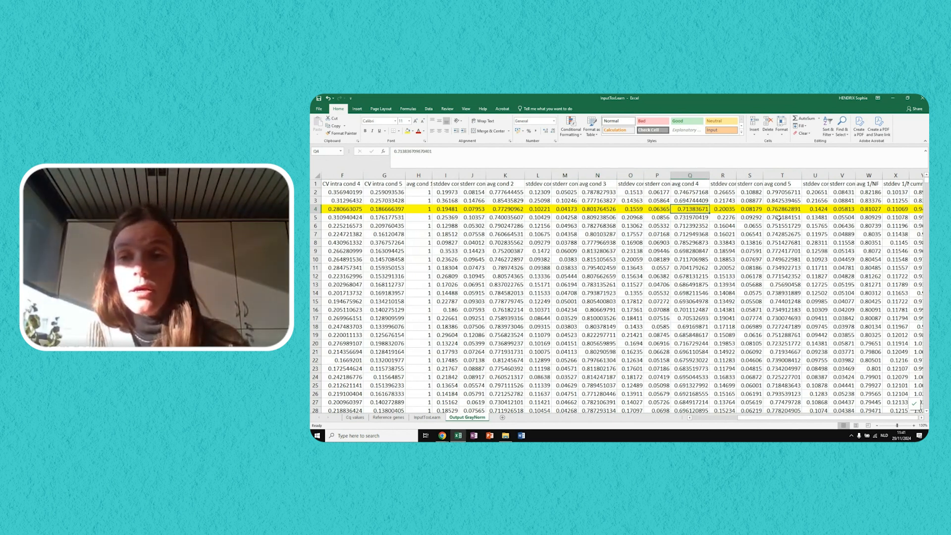
key("Right")
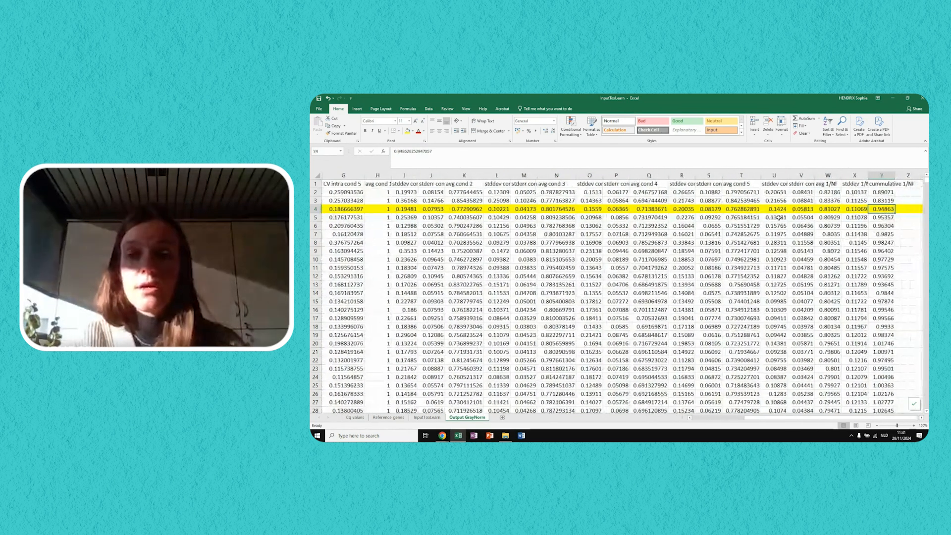
- Examine the avg, stddev and cumulative 1/NF values of the highlighted SAND + UBC + EF1a row, returning to the gene combination column
key("Left")
key("Left")
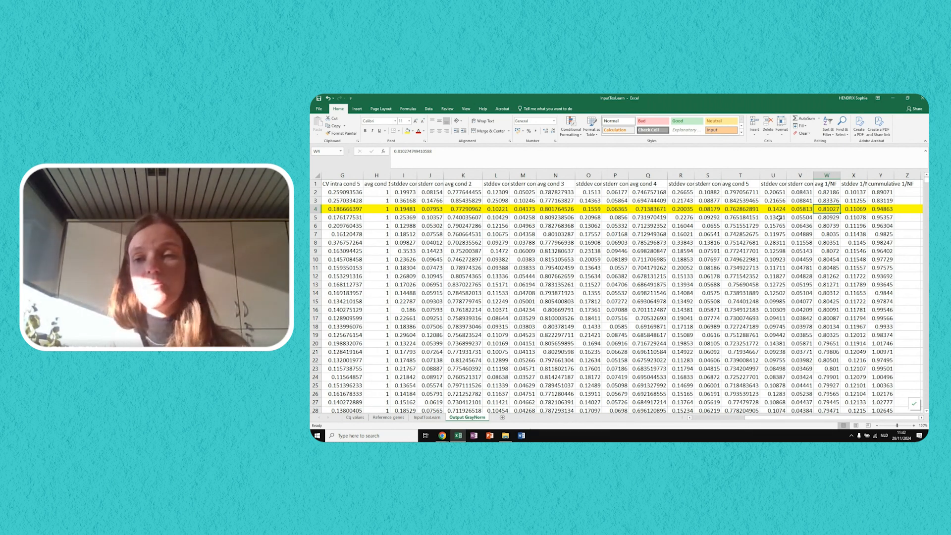
key("Right")
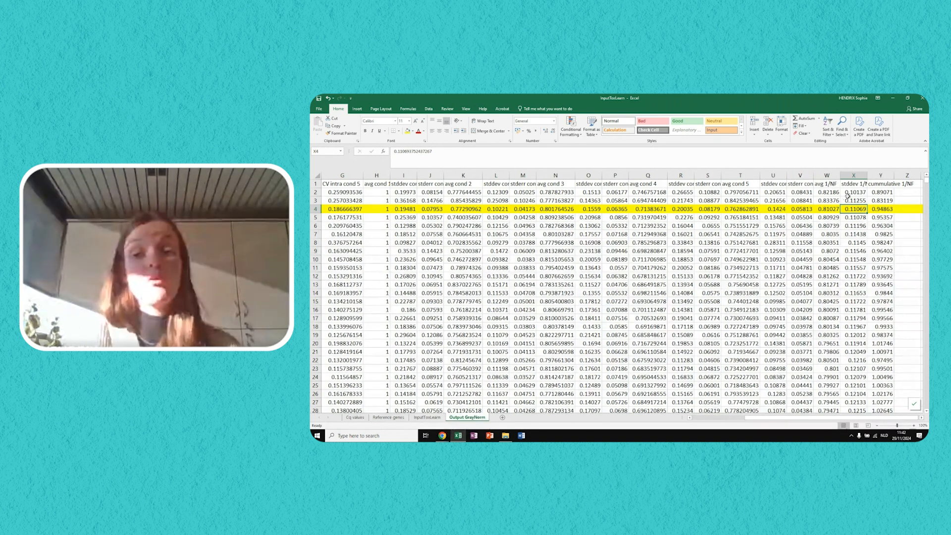
key("Right")
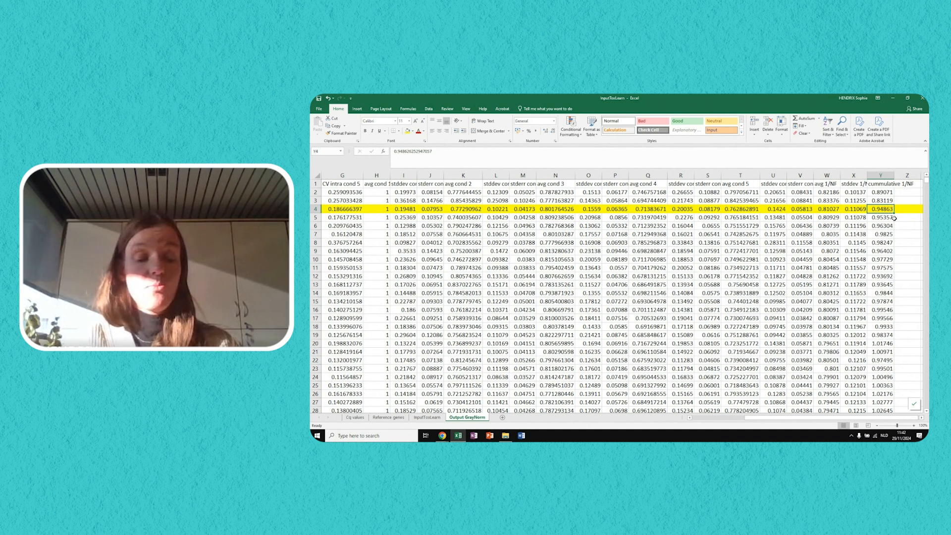
left_click_drag(816, 418, 654, 412)
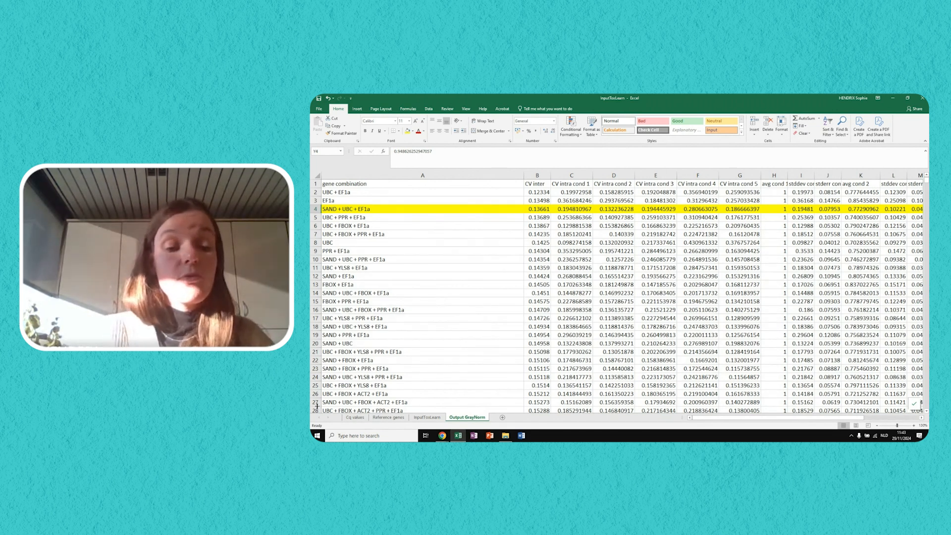
- On the Reference genes sheet, highlight the SAND, UBC and EF1a headers of the RQ table in yellow
left_click(397, 420)
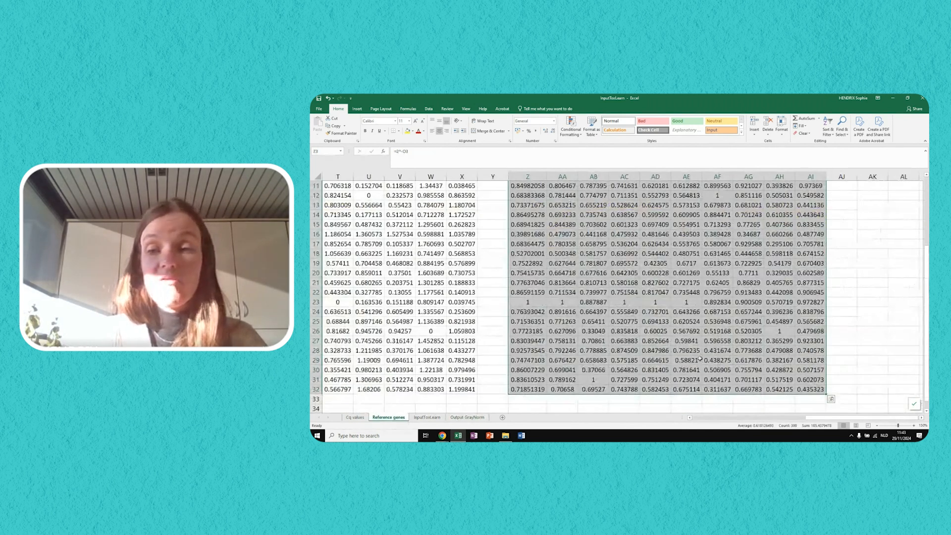
scroll(575, 192, "up", 1)
left_click_drag(559, 196, 594, 196)
left_click(407, 131)
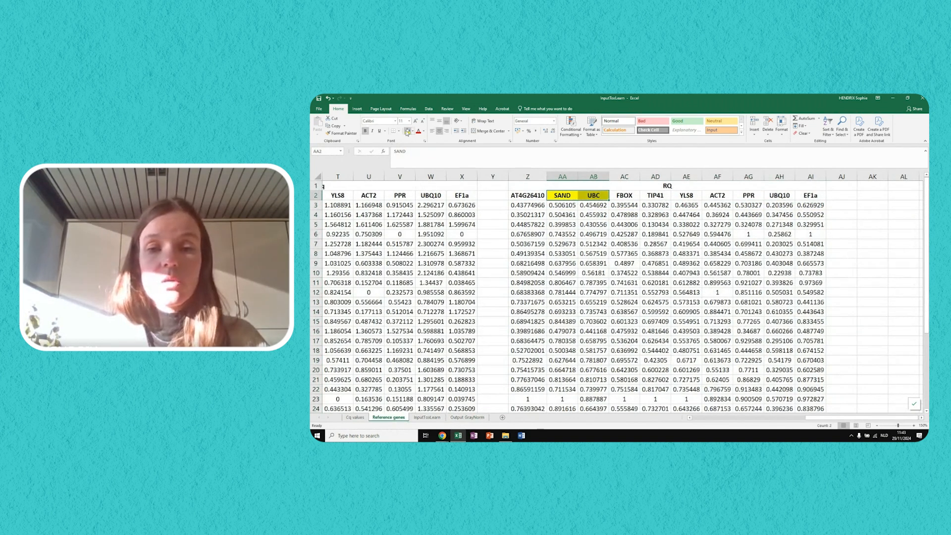
left_click(798, 194)
left_click(407, 131)
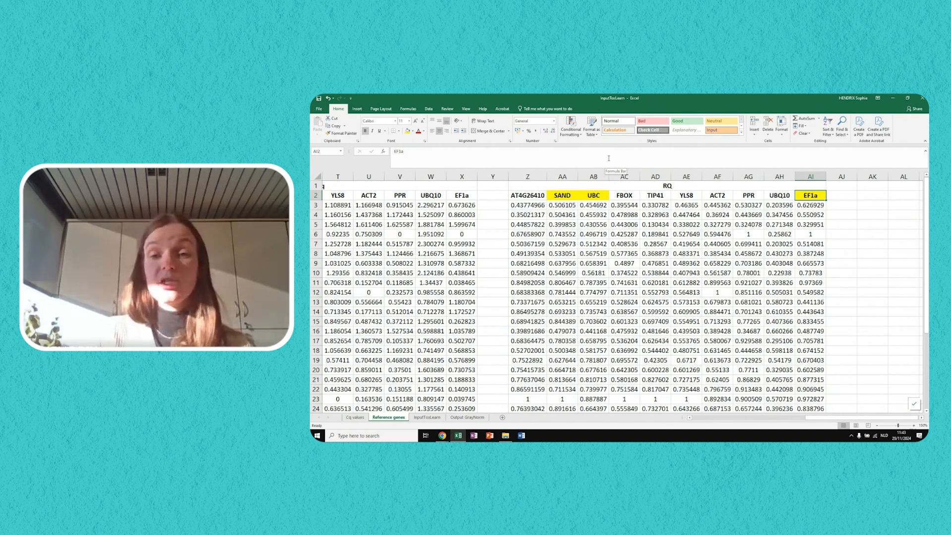
- Add the heading NF in cell AK1, beside the RQ table
left_click(880, 194)
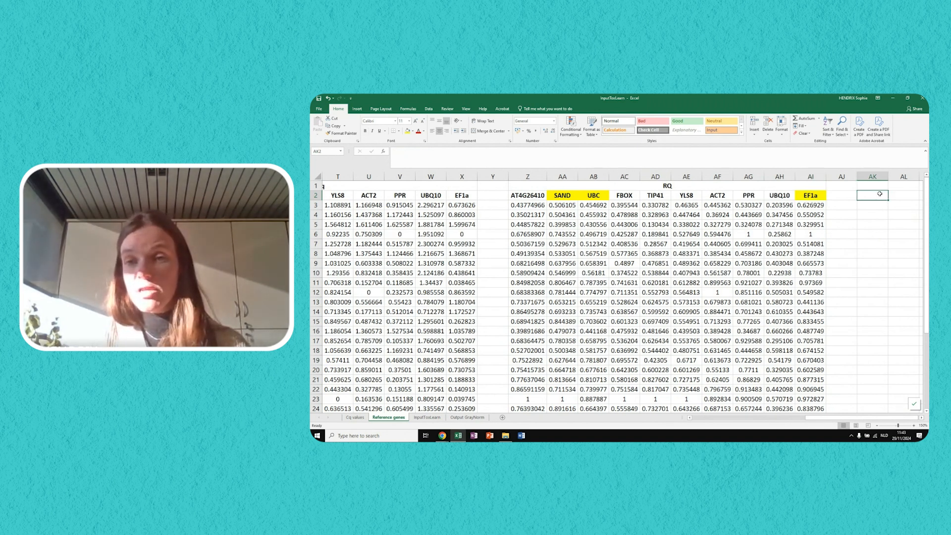
key("Up")
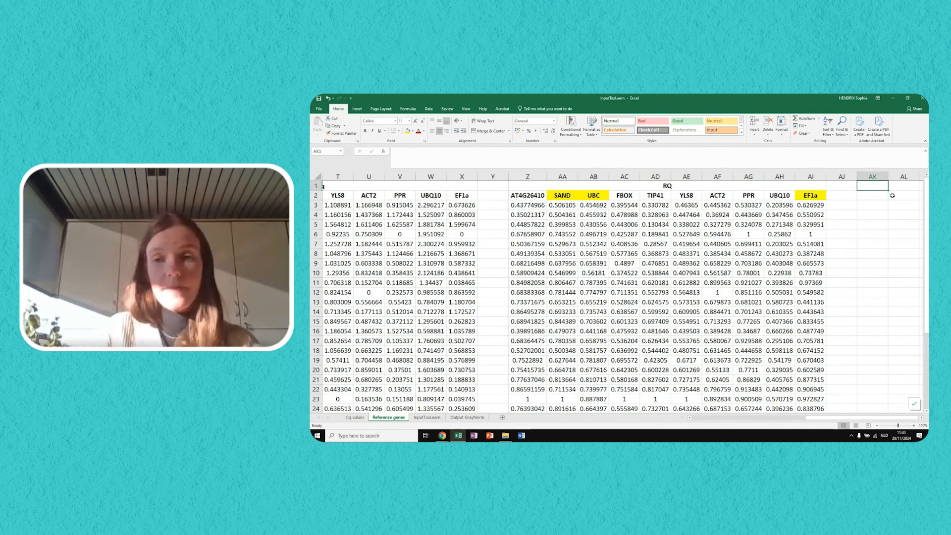
type("NF")
key("Return")
key("Return")
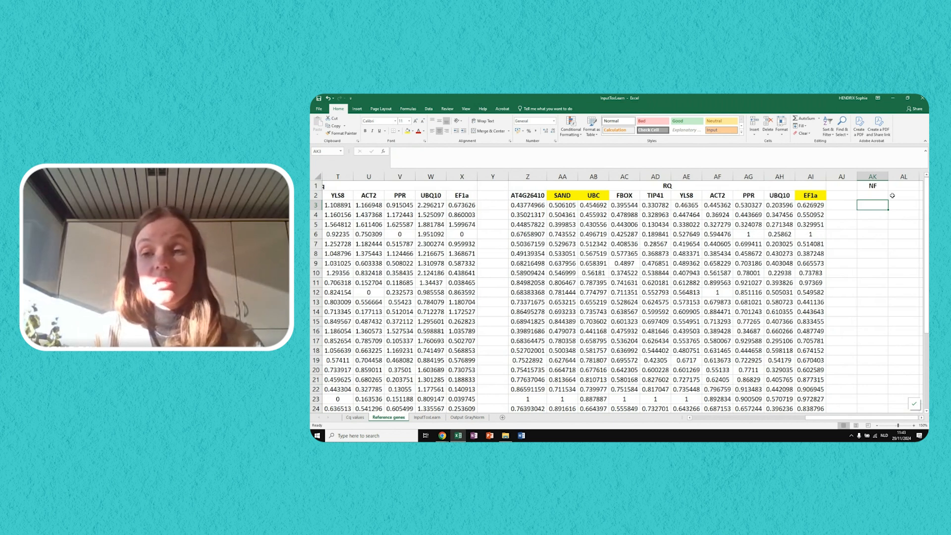
- Enter the formula =GEOMEAN(AA3,AB3,AI3) in AK3 to compute the first sample's normalisation factor
type("=")
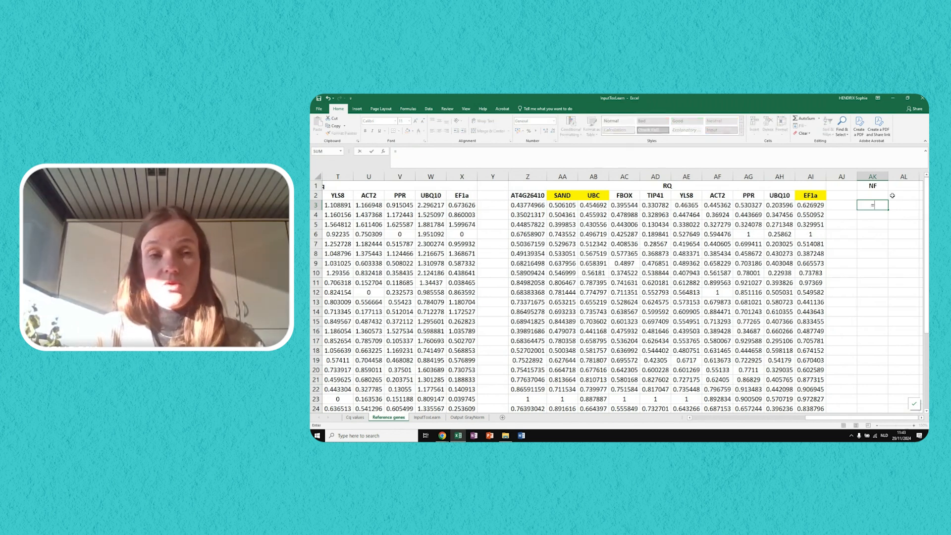
type("ge")
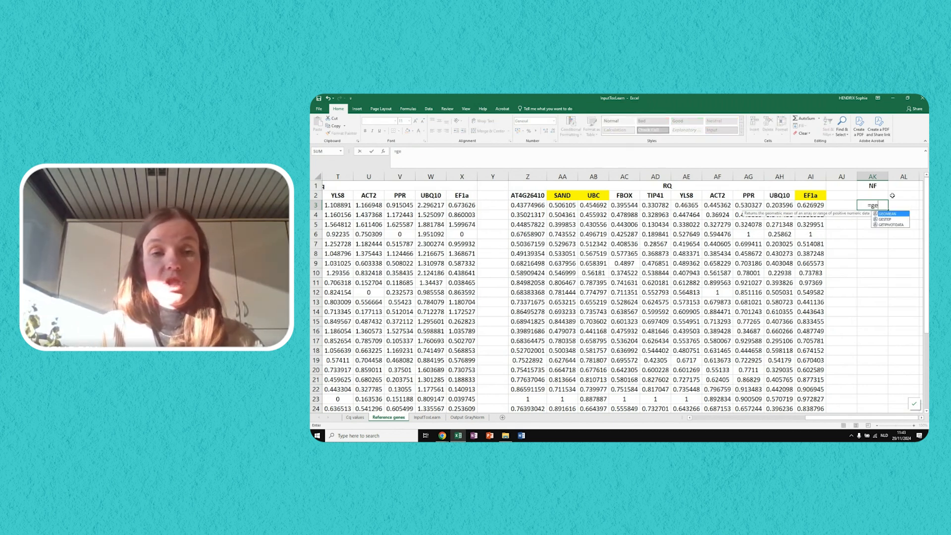
type("omean(")
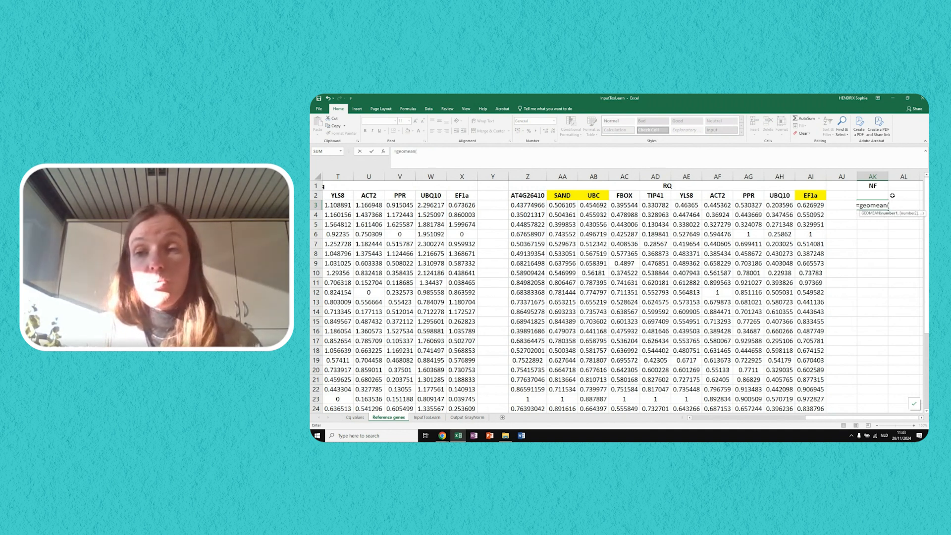
left_click(555, 205)
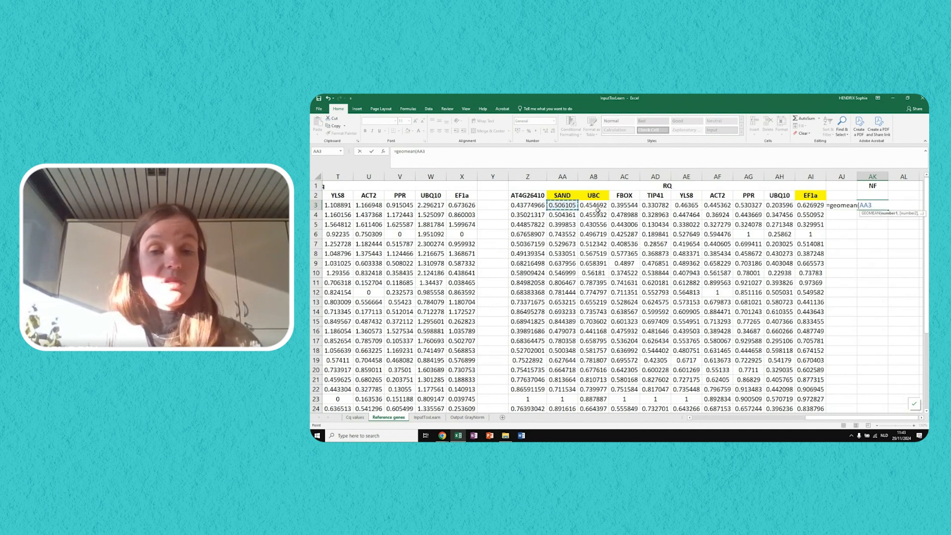
type(",")
left_click(594, 205)
type(",")
left_click(808, 205)
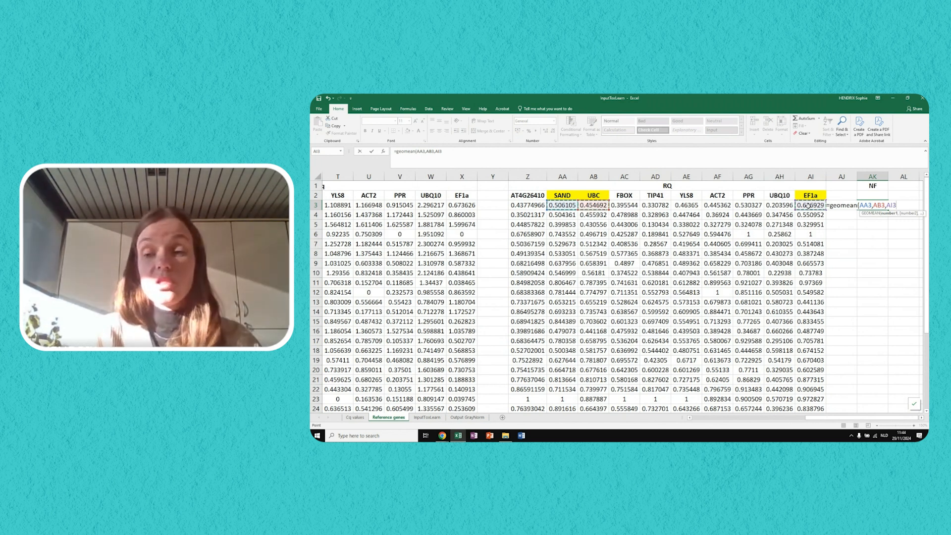
type(")")
key("Return")
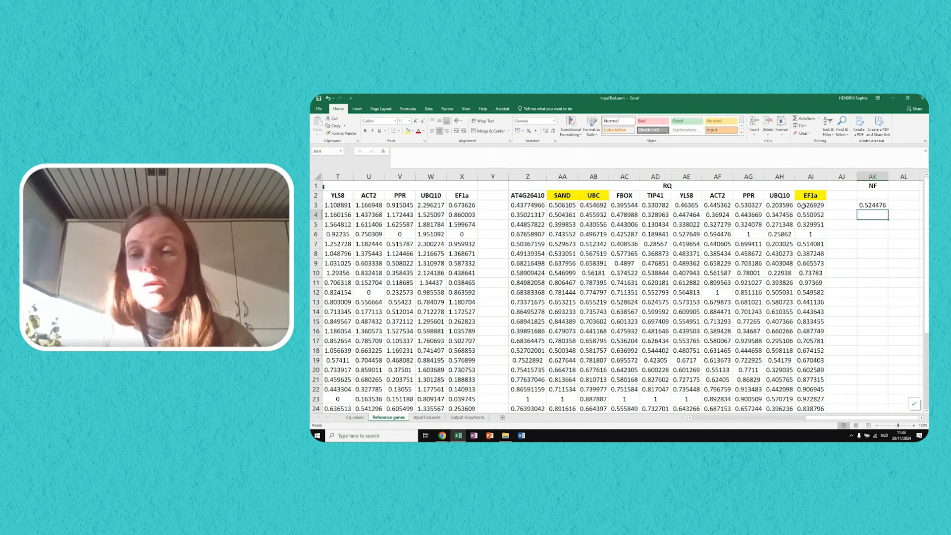
- Copy the geometric mean formula from AK3 down to row 32 for all samples
left_click(871, 205)
left_click_drag(887, 210, 873, 373)
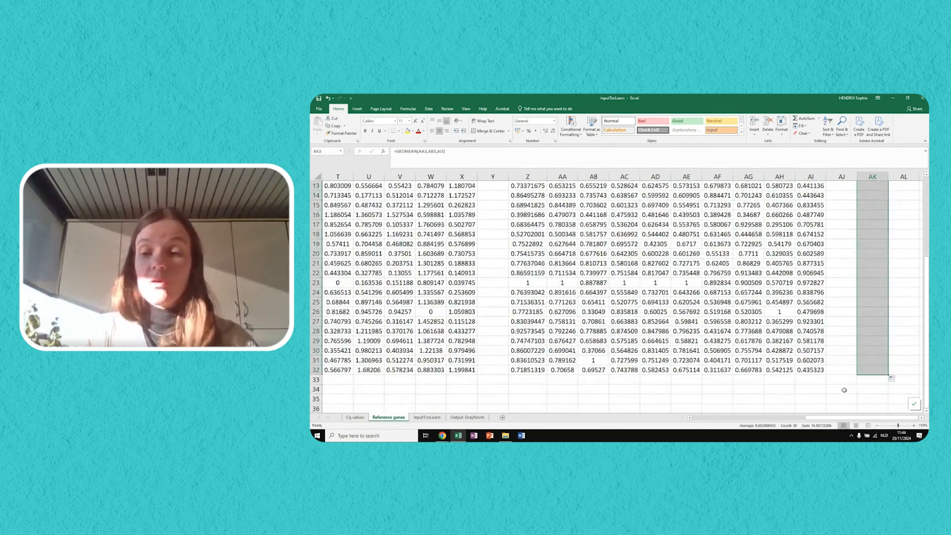
scroll(823, 351, "up", 4)
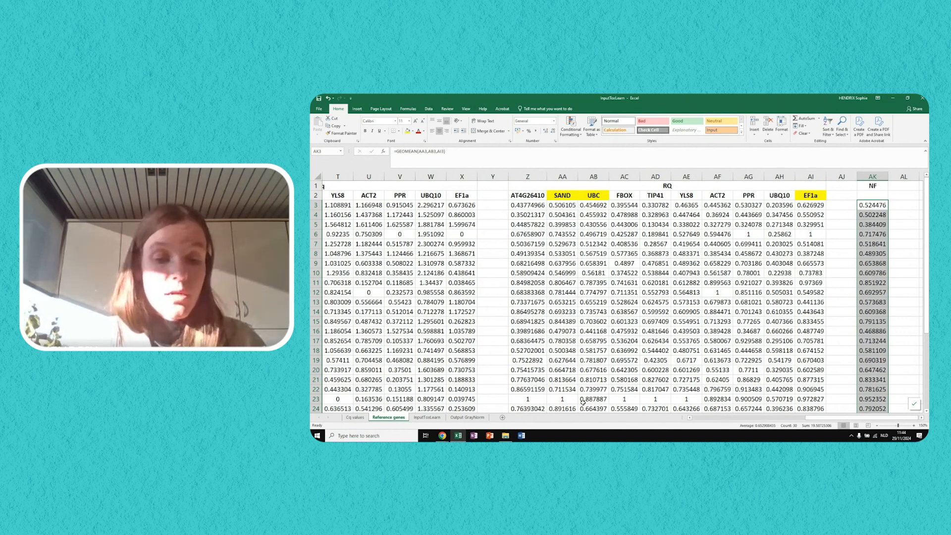
- Add a new worksheet and name it SMR4
left_click(502, 418)
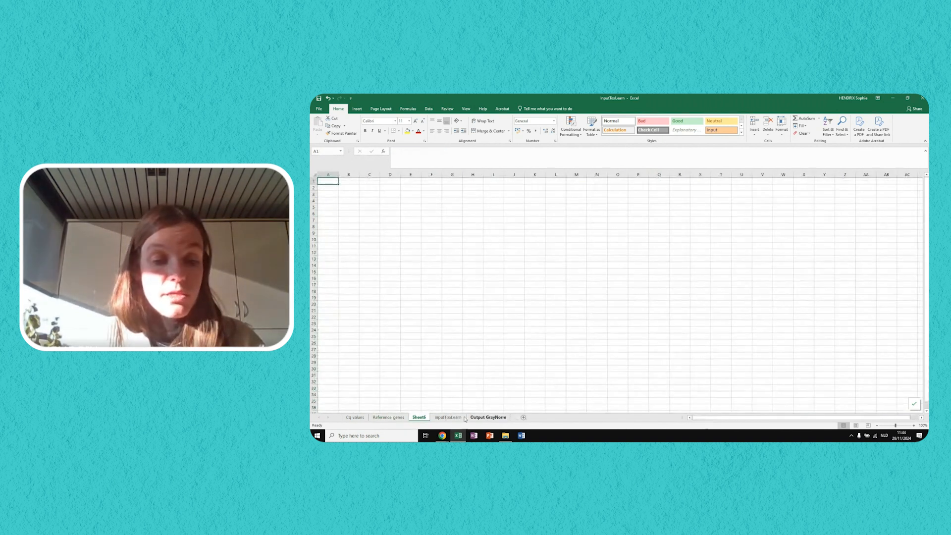
double_click(424, 419)
type("SMR4")
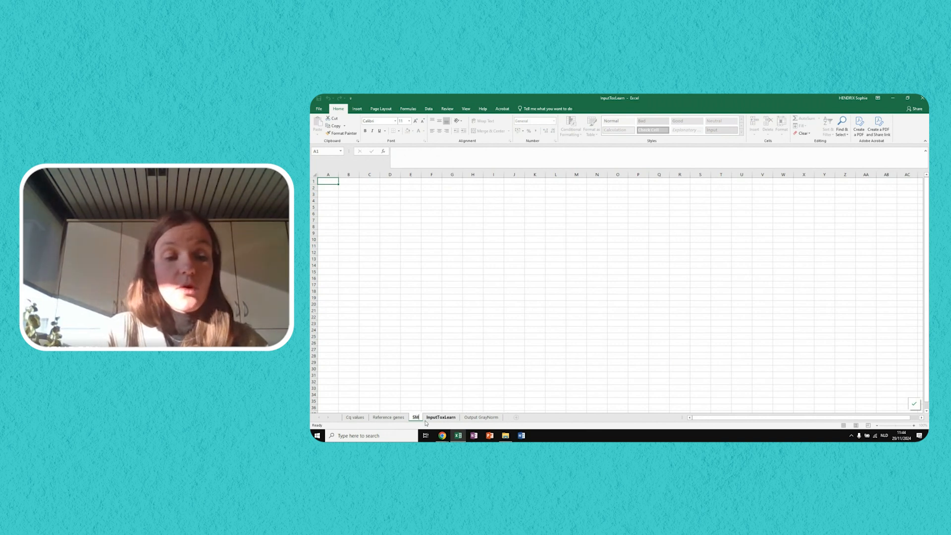
key("Return")
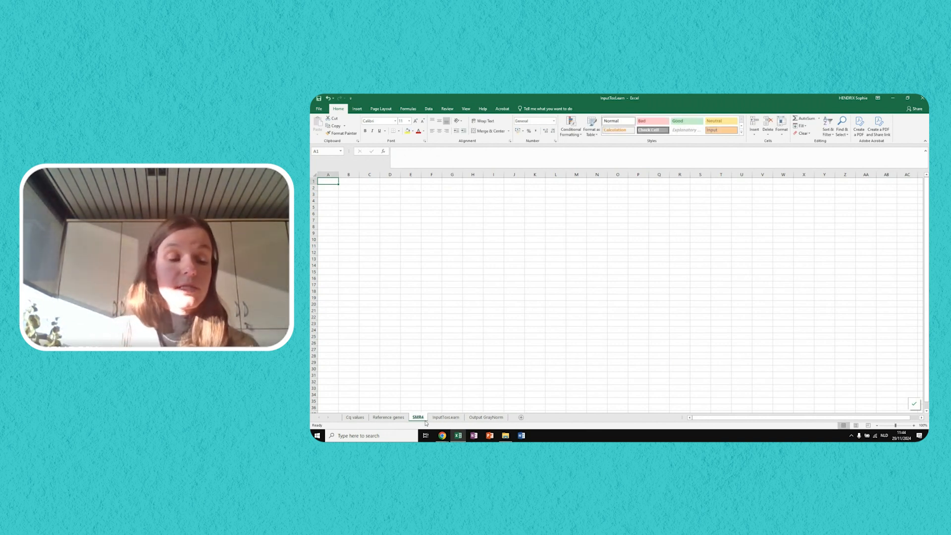
- Copy the Sample, Exposure and SMR4 columns (A to C) from the Cq values sheet to the SMR4 sheet, starting at A1
left_click(364, 419)
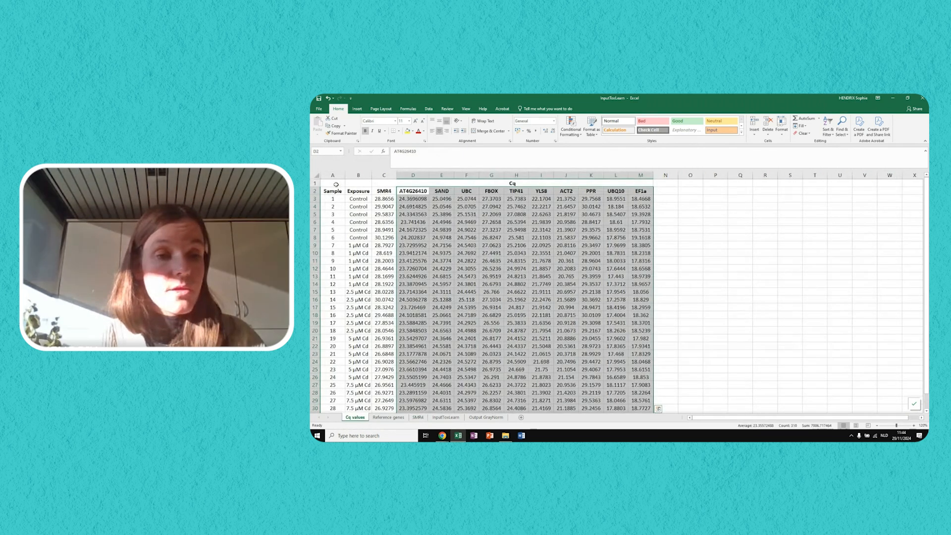
left_click_drag(332, 175, 383, 175)
key("ctrl+c")
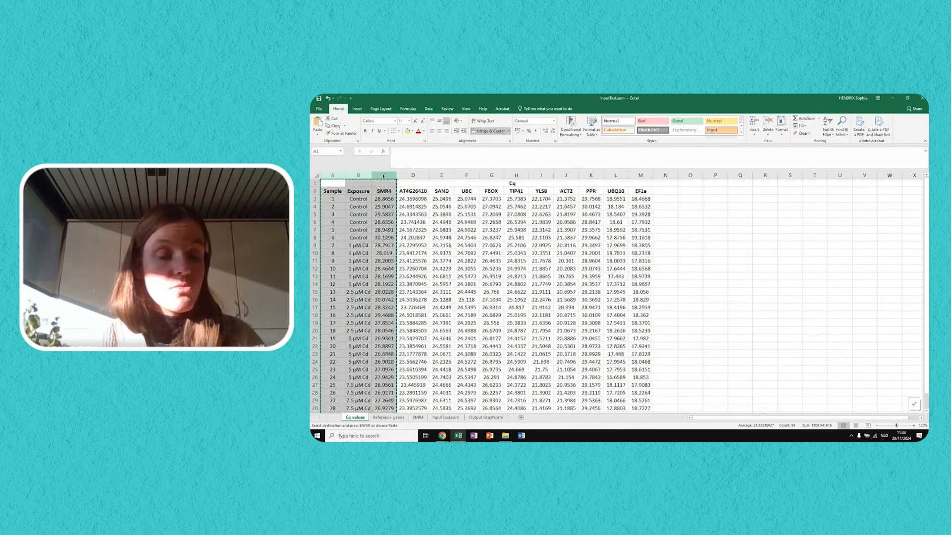
left_click(417, 417)
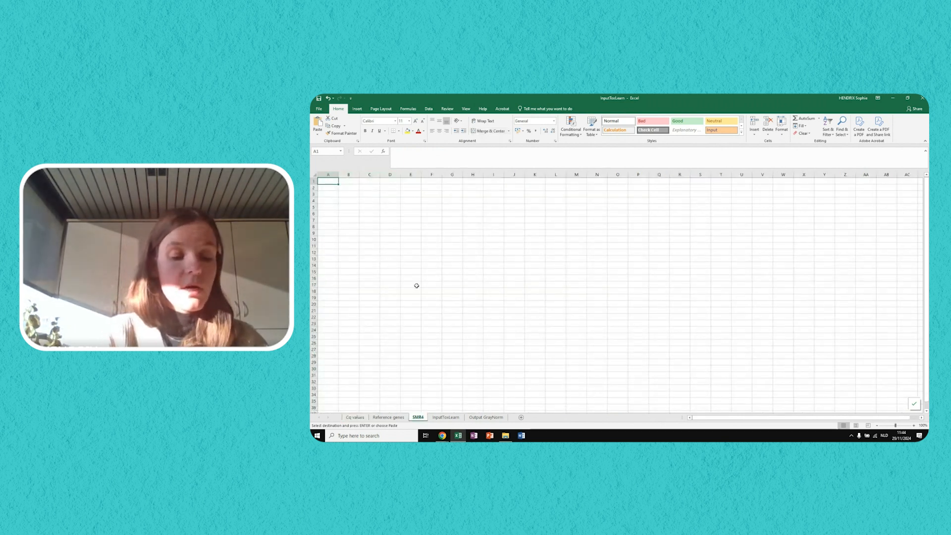
key("ctrl+v")
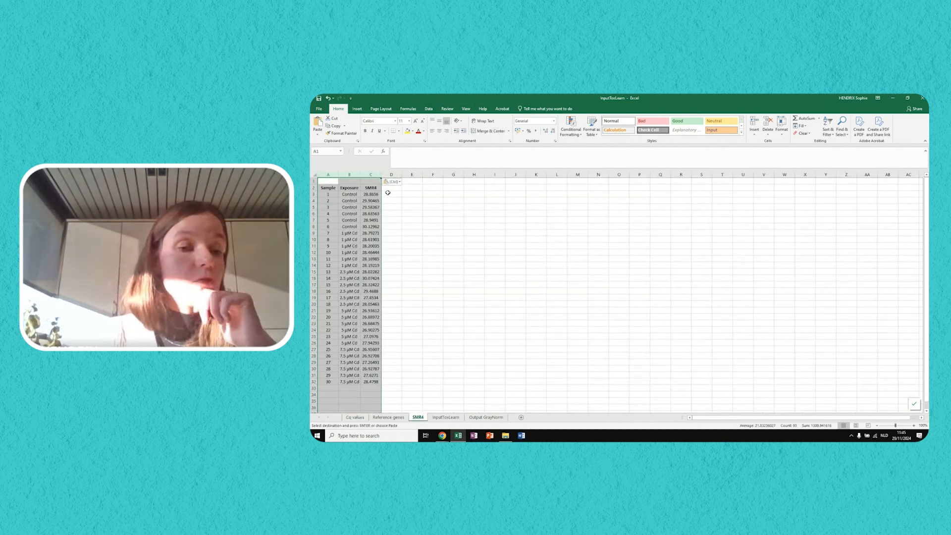
left_click(433, 207)
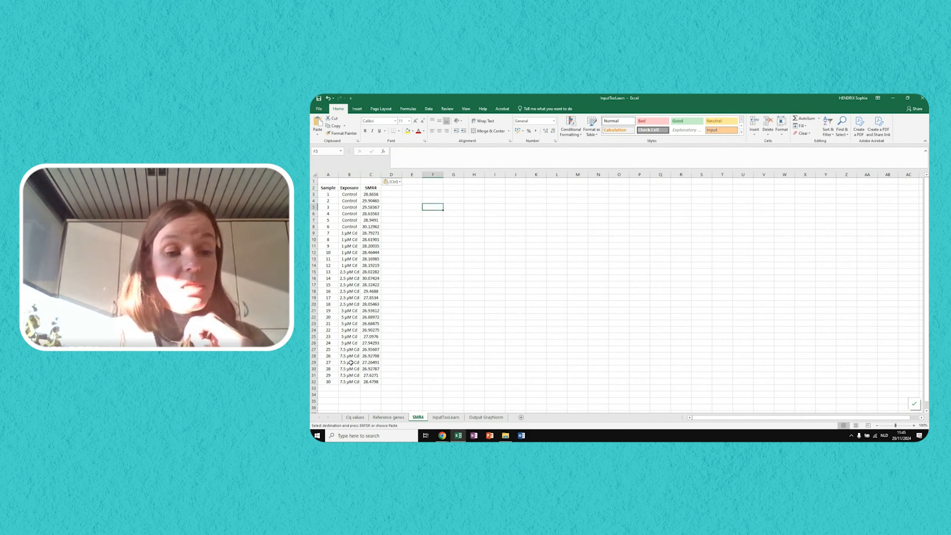
- Change the header in C2 of the SMR4 sheet to Cq
left_click(375, 189)
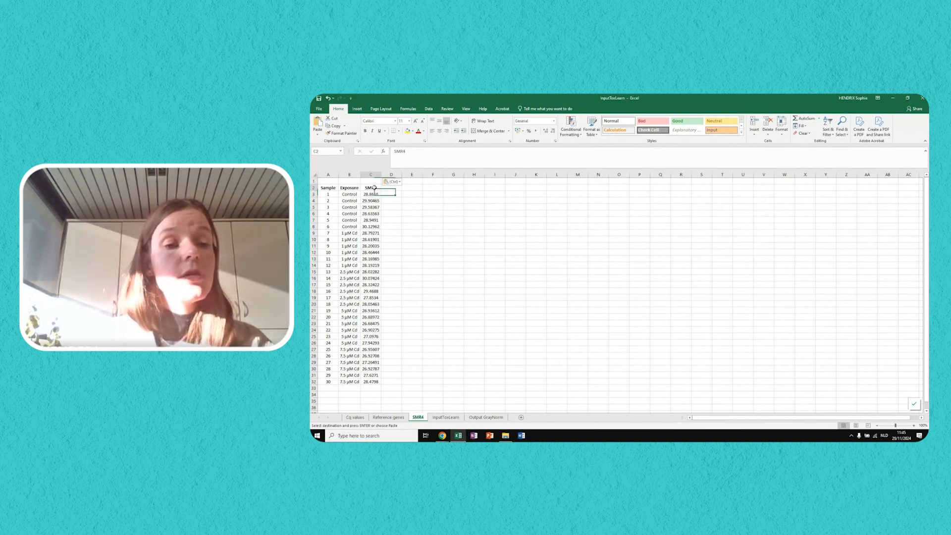
type("Cq")
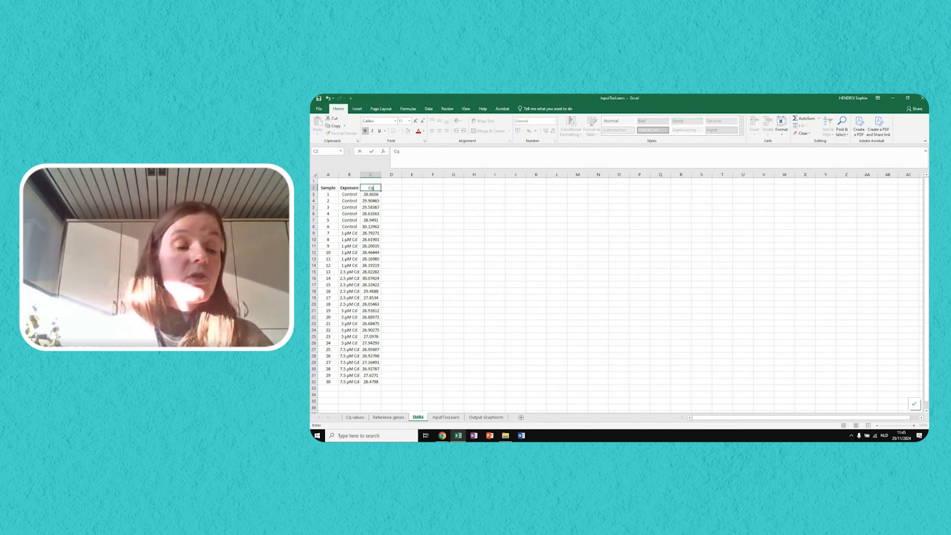
key("Tab")
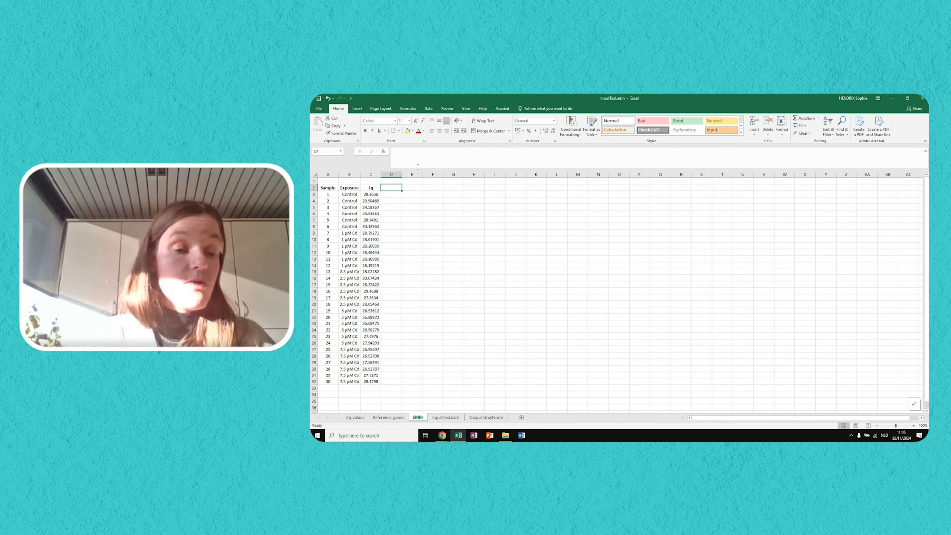
left_click(370, 174)
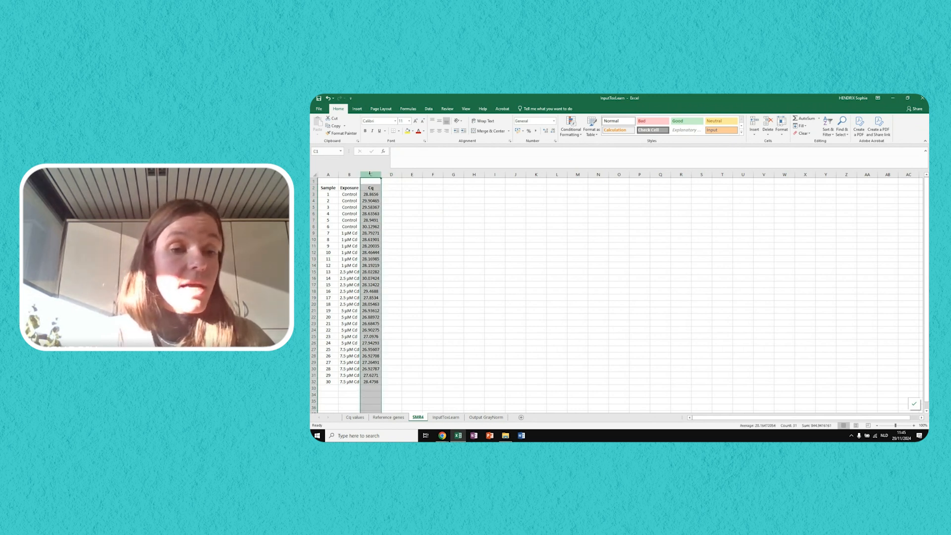
- Add a centred Min Cq label in B34 below the sample data
left_click(349, 395)
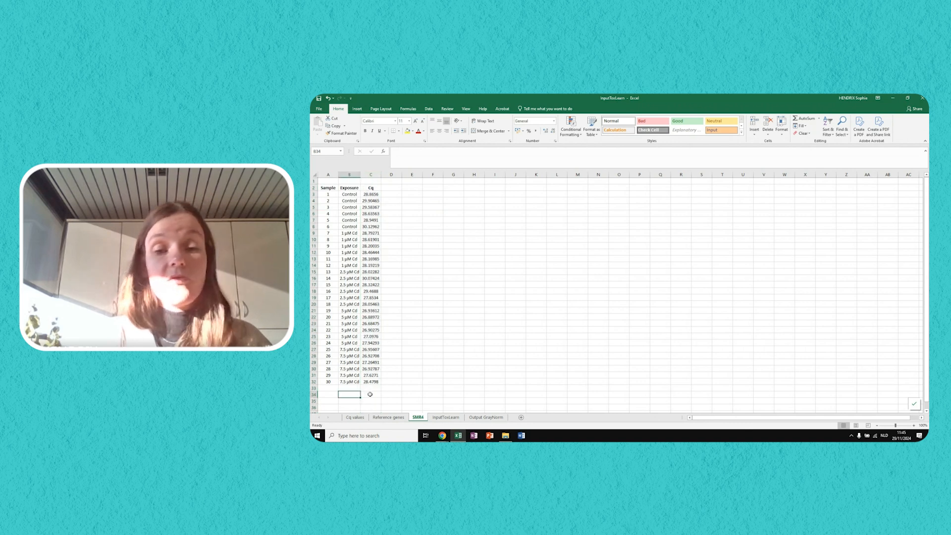
type("M")
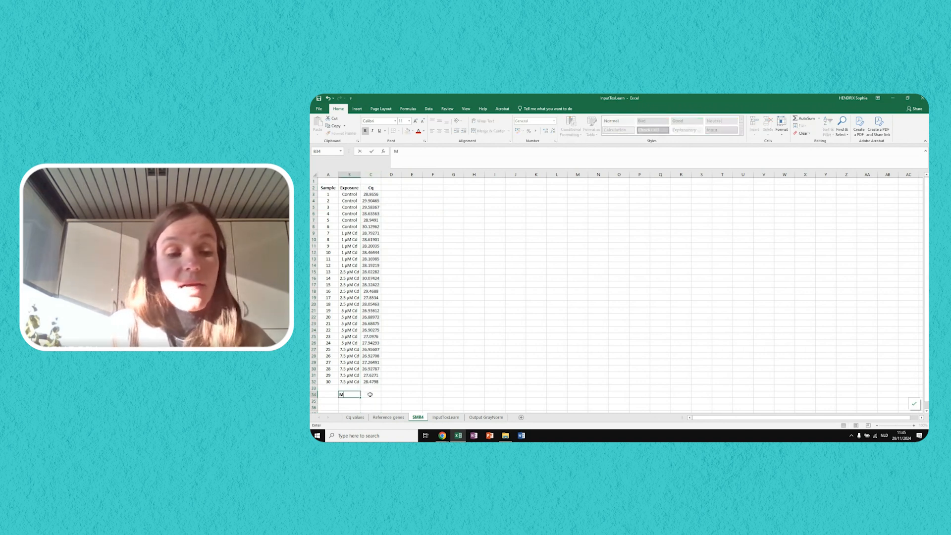
type("in Cq")
key("Return")
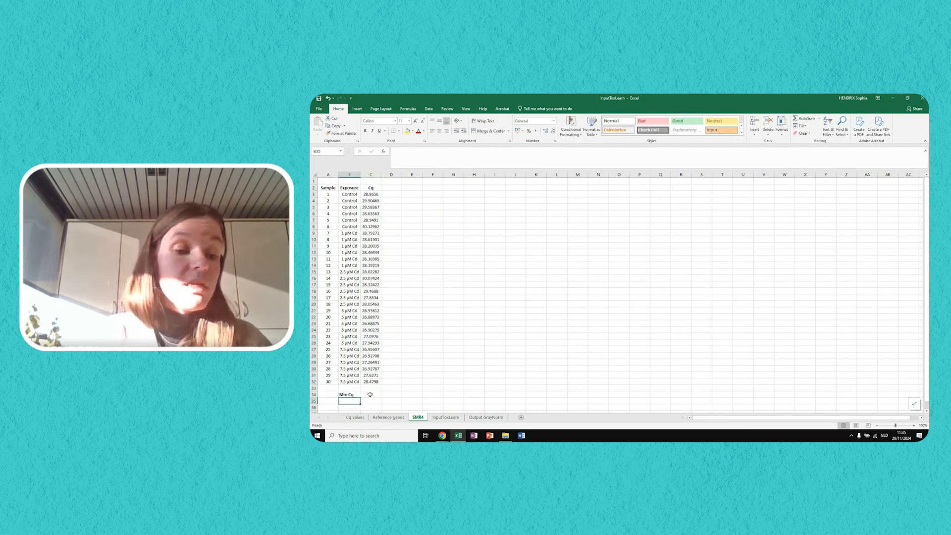
left_click(346, 394)
left_click(439, 131)
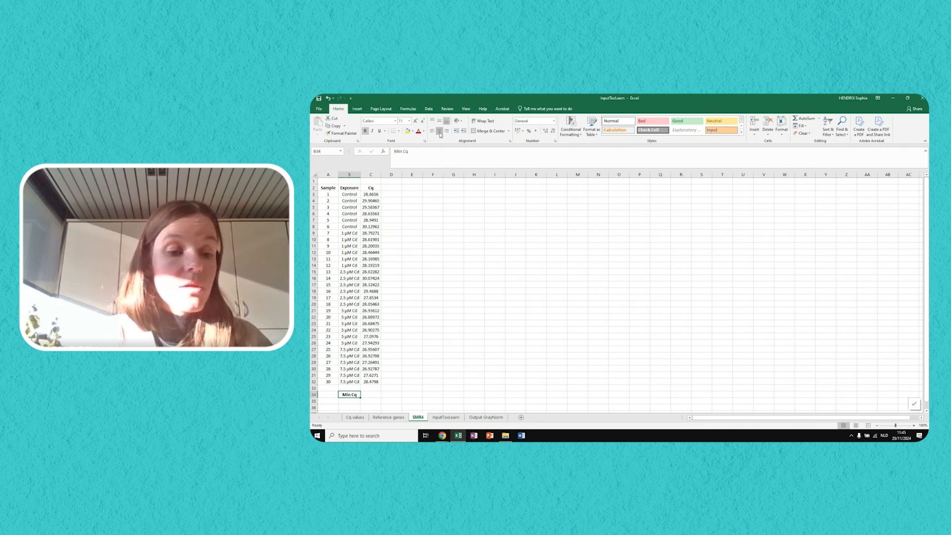
- Calculate the minimum Cq in C34 of the SMR4 sheet with =MIN(C3:C32)
left_click(375, 394)
type("=")
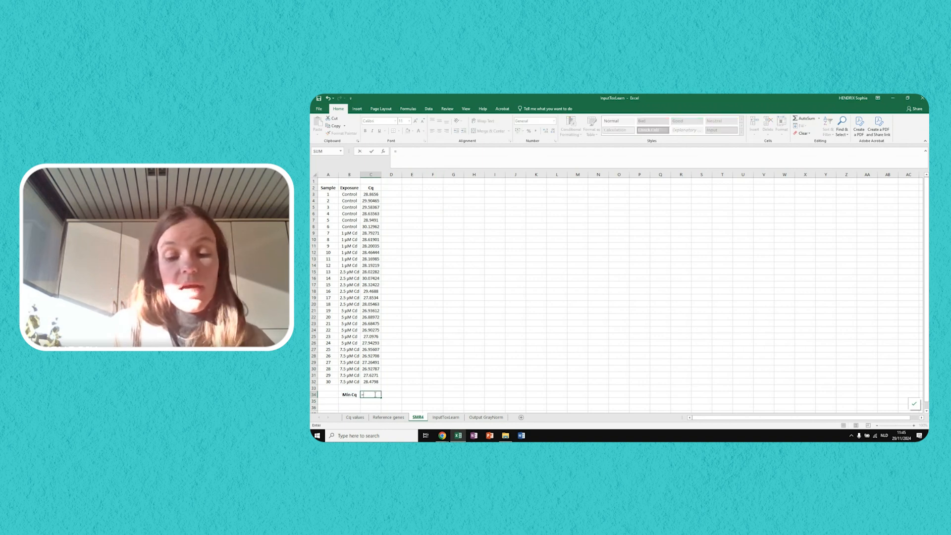
type("min(")
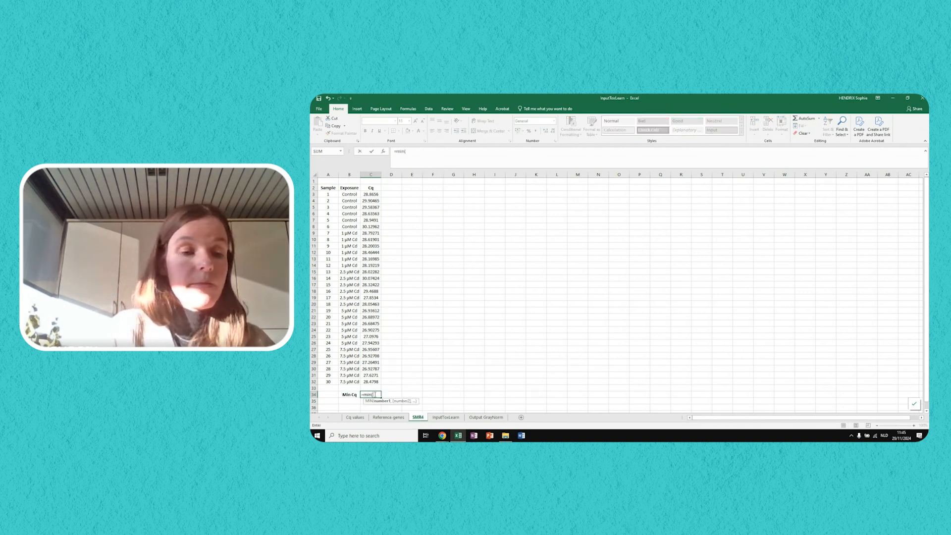
left_click_drag(376, 193, 375, 380)
key("Return")
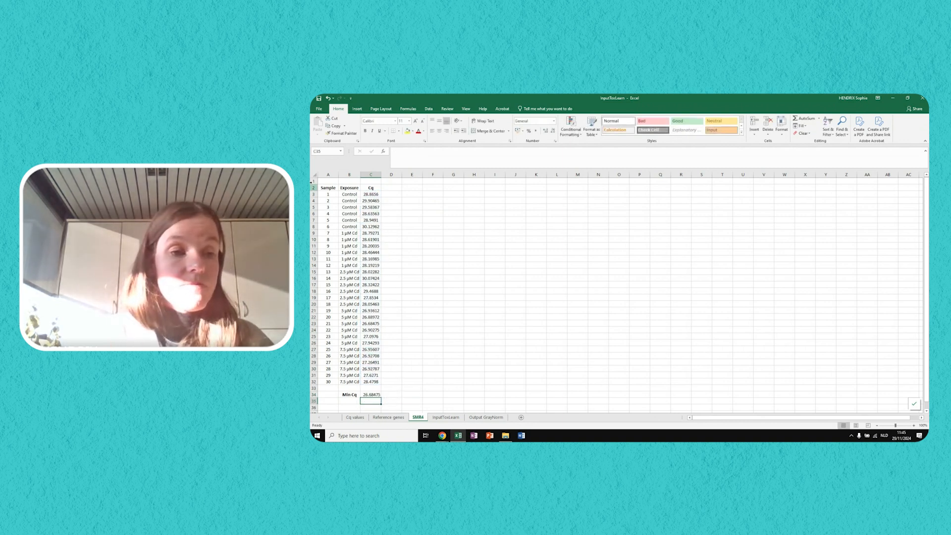
left_click(315, 175)
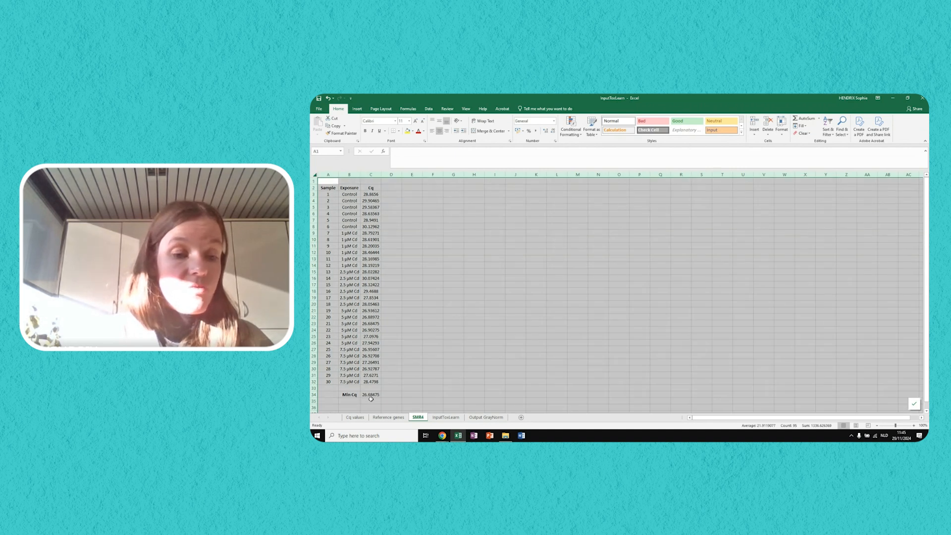
left_click(372, 395)
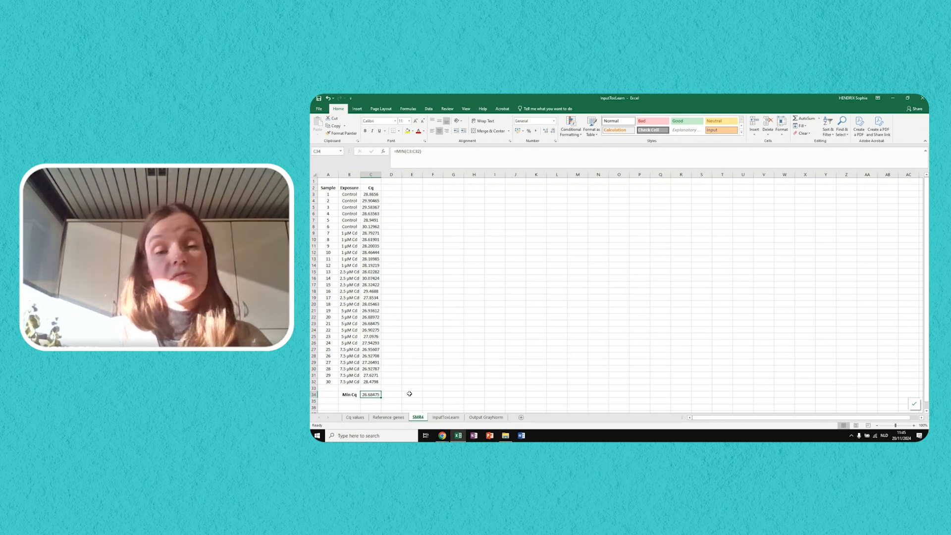
- Add a bold ΔCq header in D2, inserting the Greek capital delta as a symbol
left_click(391, 187)
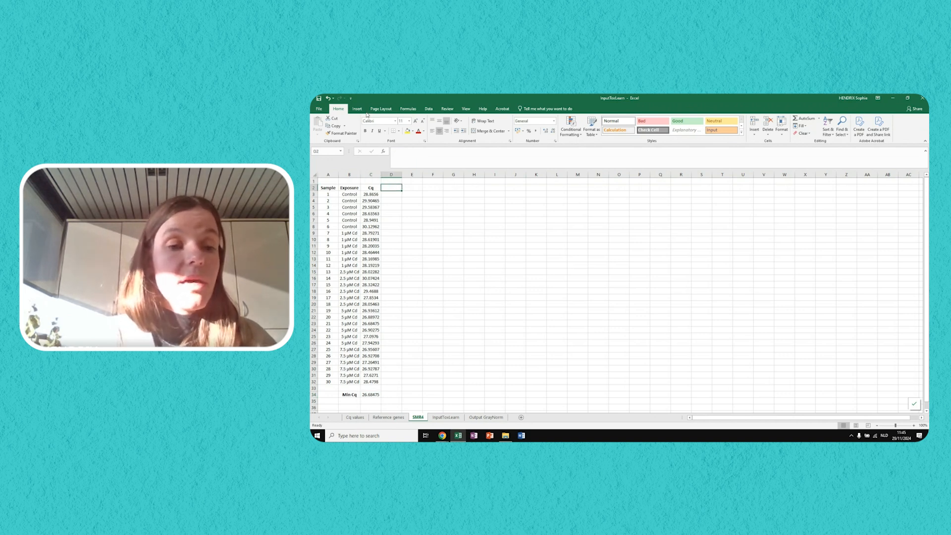
left_click(389, 418)
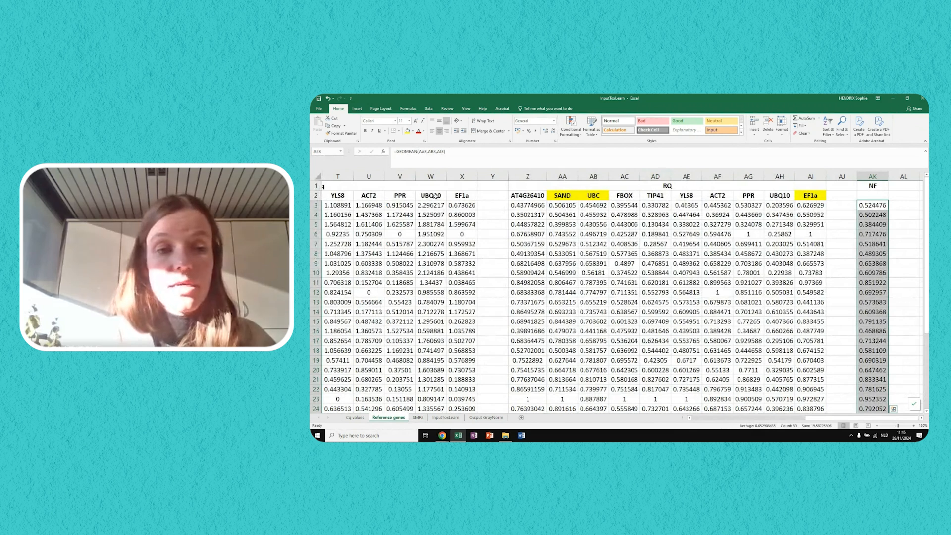
left_click(425, 418)
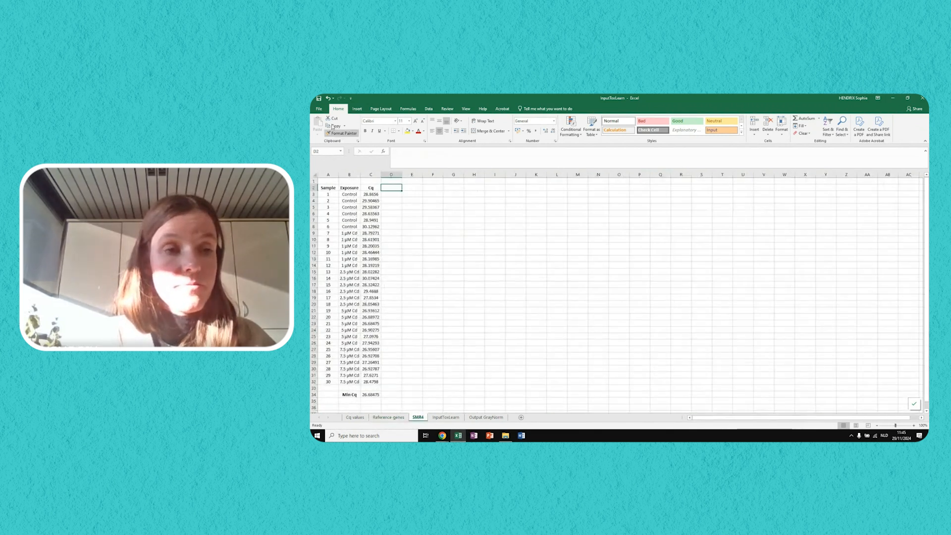
left_click(357, 109)
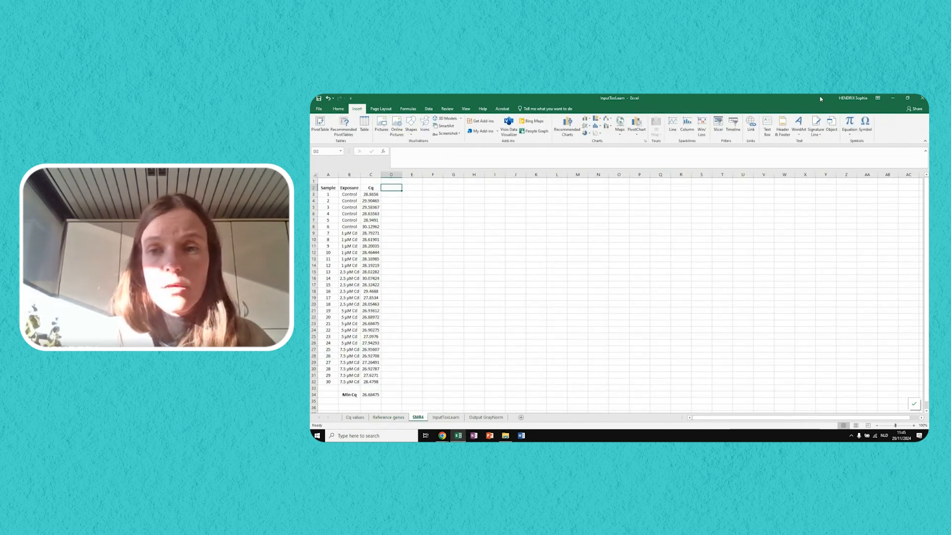
left_click(865, 124)
left_click(870, 303)
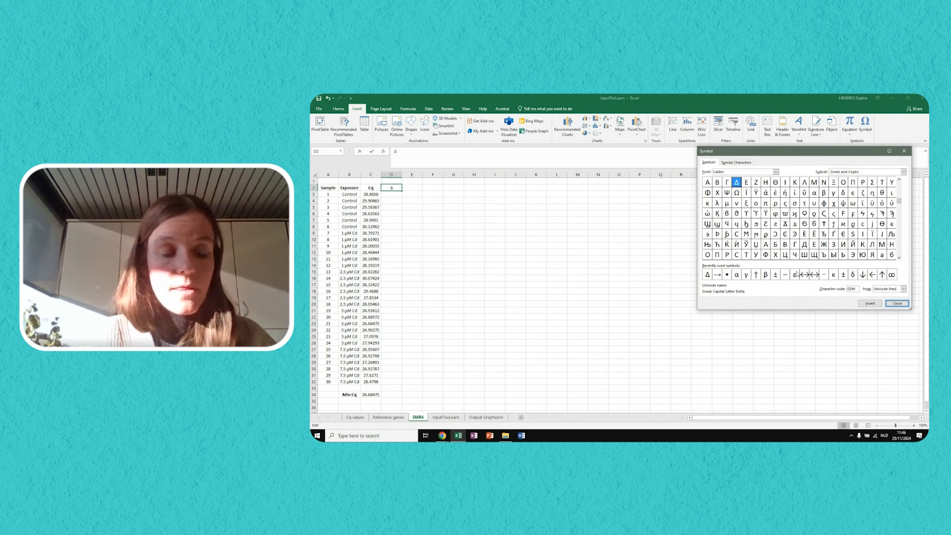
left_click(897, 303)
type("Cq")
key("Return")
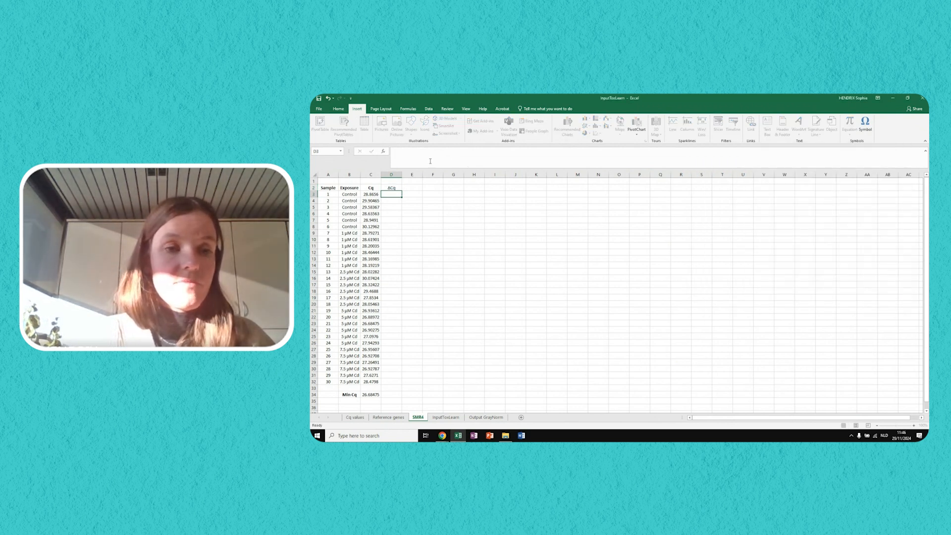
left_click(390, 187)
key("ctrl+b")
- Calculate ΔCq in D3 with =C3-C$34 and fill the formula down to D32
left_click(393, 194)
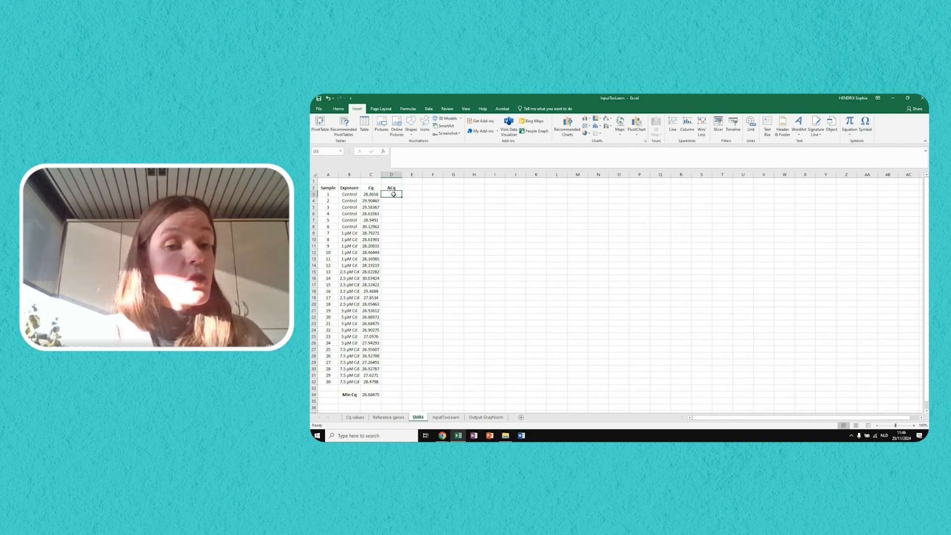
type("=")
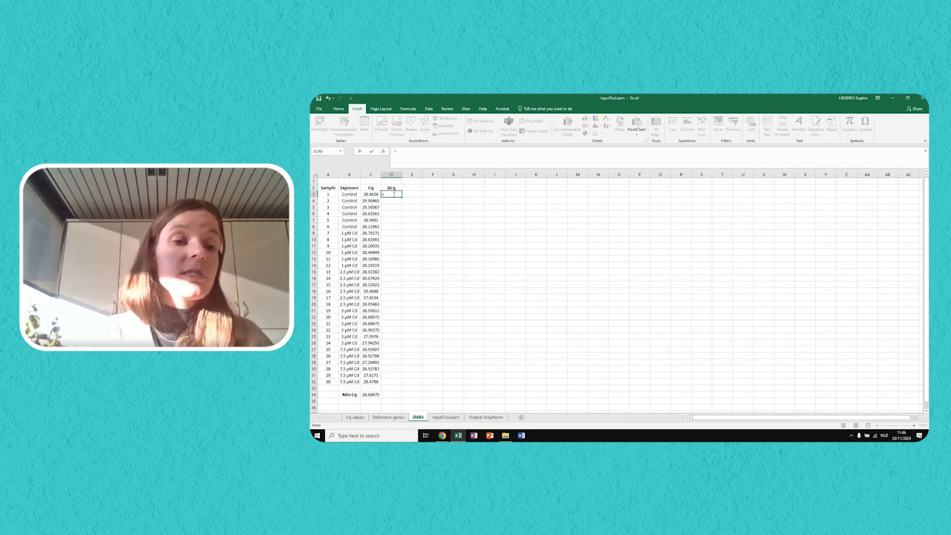
left_click(368, 195)
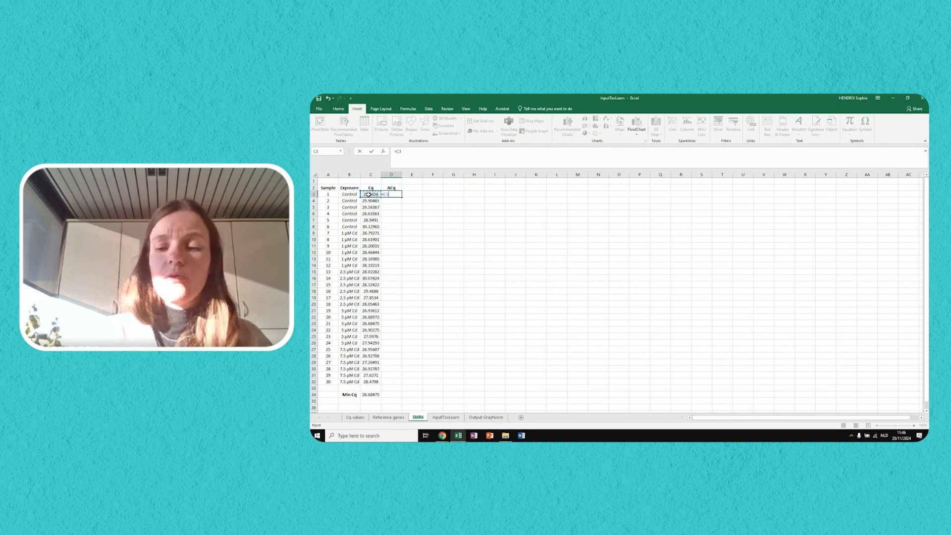
type("-")
left_click(371, 395)
left_click(408, 153)
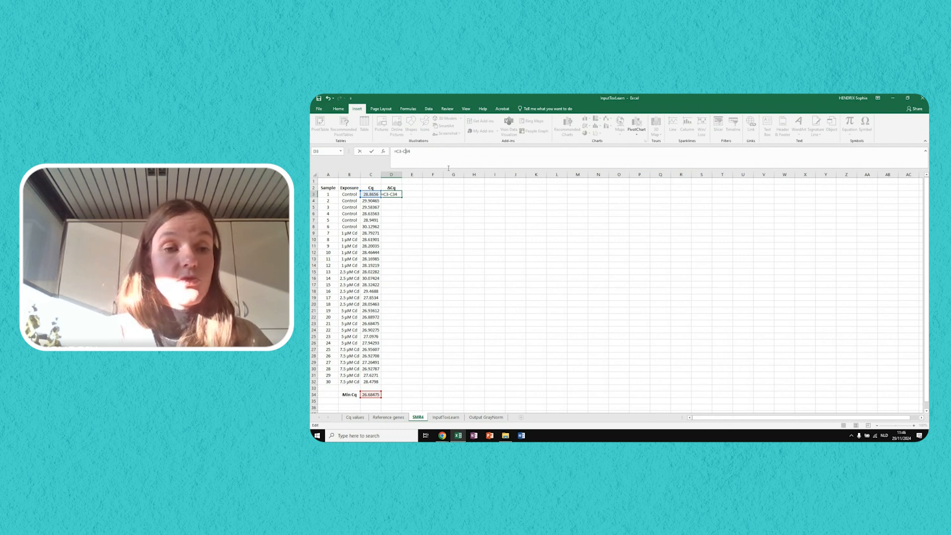
type("$")
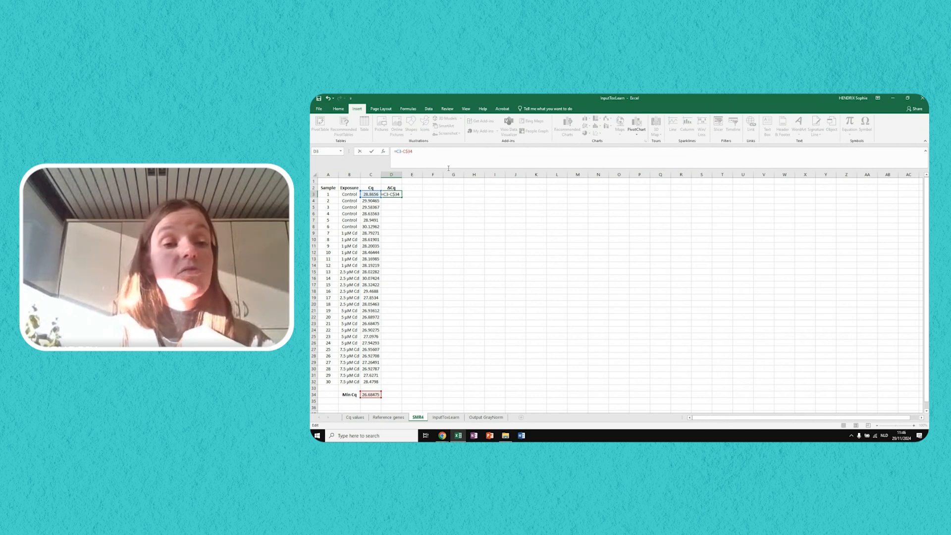
key("Return")
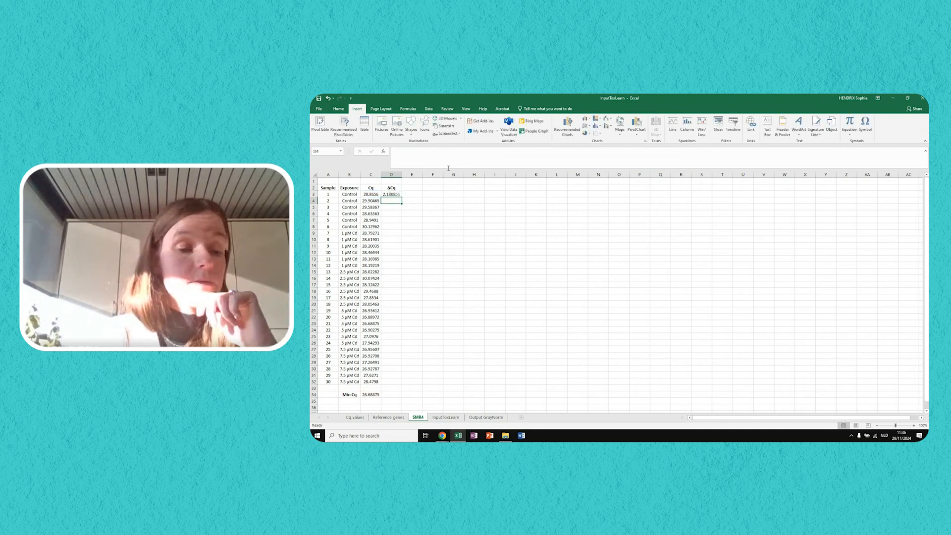
left_click(389, 194)
left_click_drag(402, 197, 385, 383)
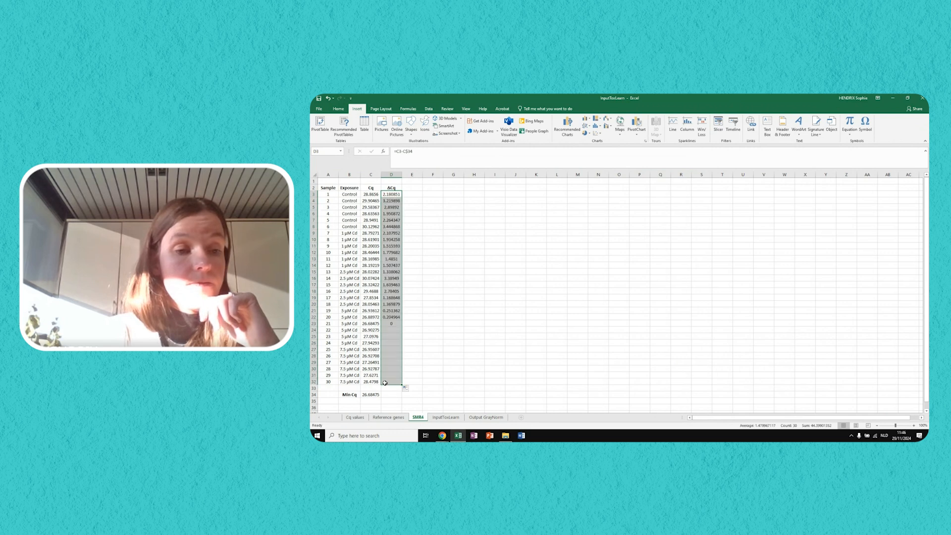
left_click(446, 323)
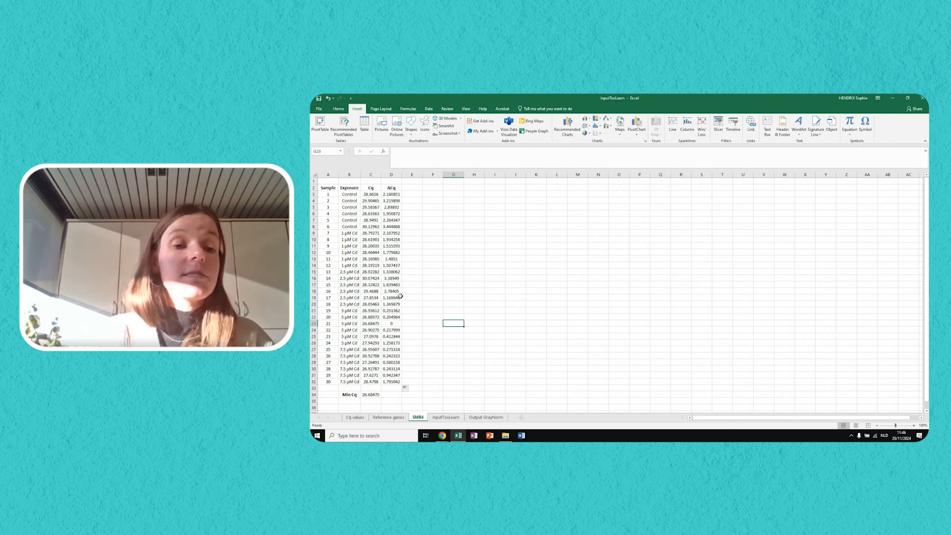
- Add an RQ header in E2 beside the ΔCq column
left_click(417, 187)
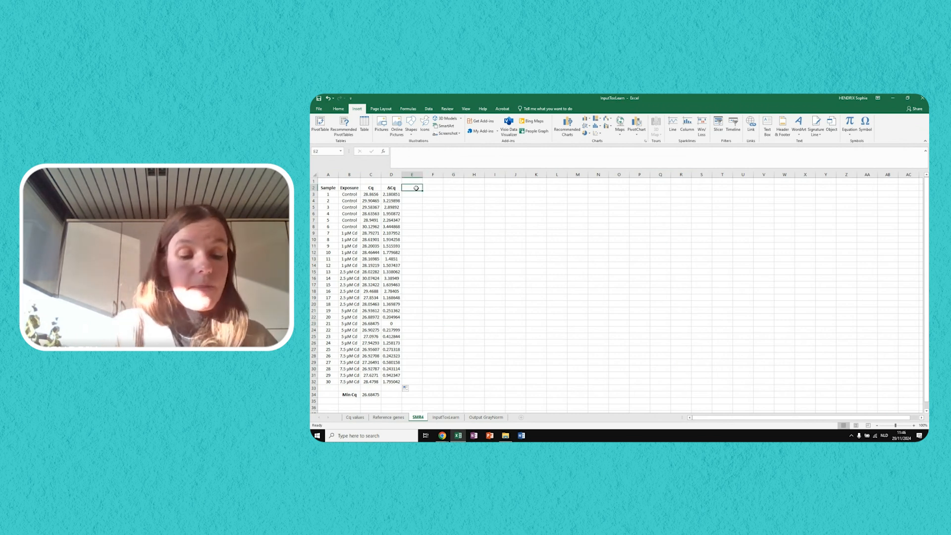
type("RQ")
key("Return")
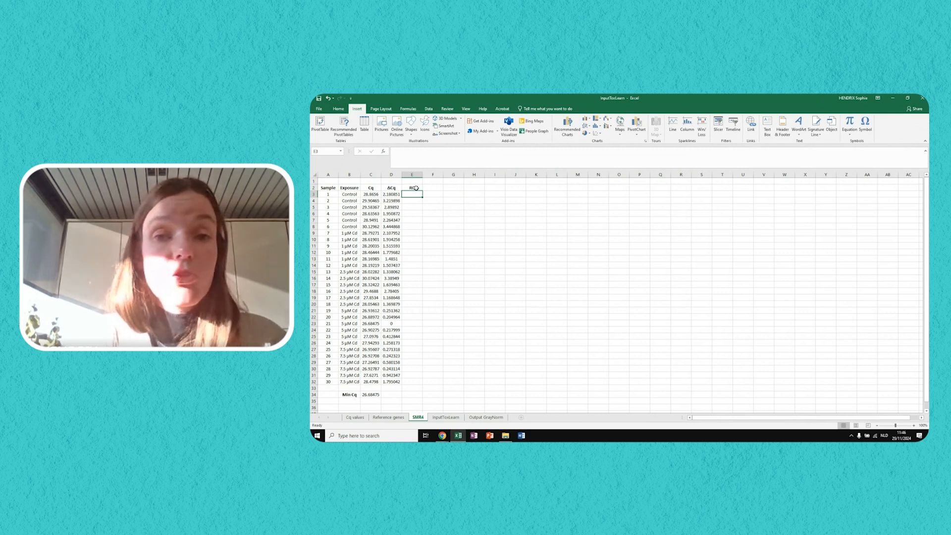
- Calculate the relative quantity in E3 with =2^-D3 and fill the formula down to E32
type("=2^-")
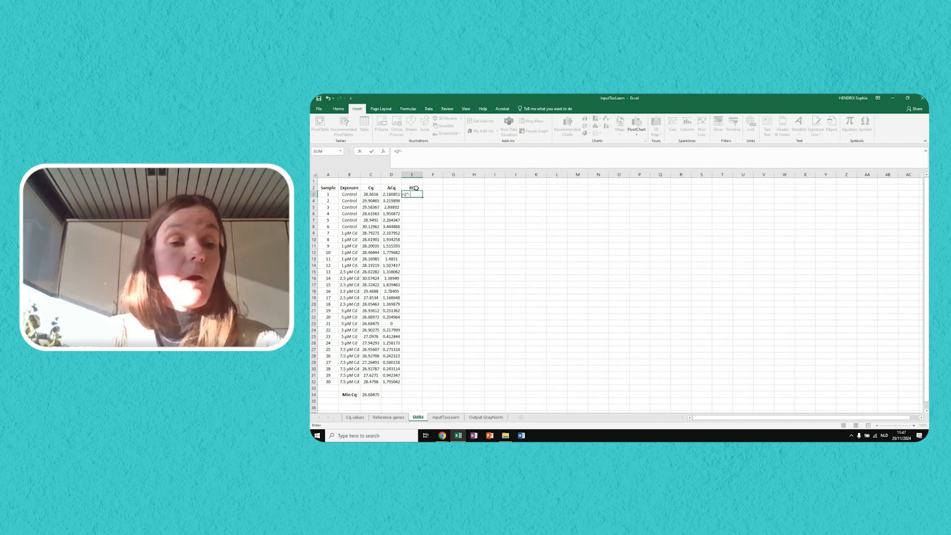
left_click(391, 196)
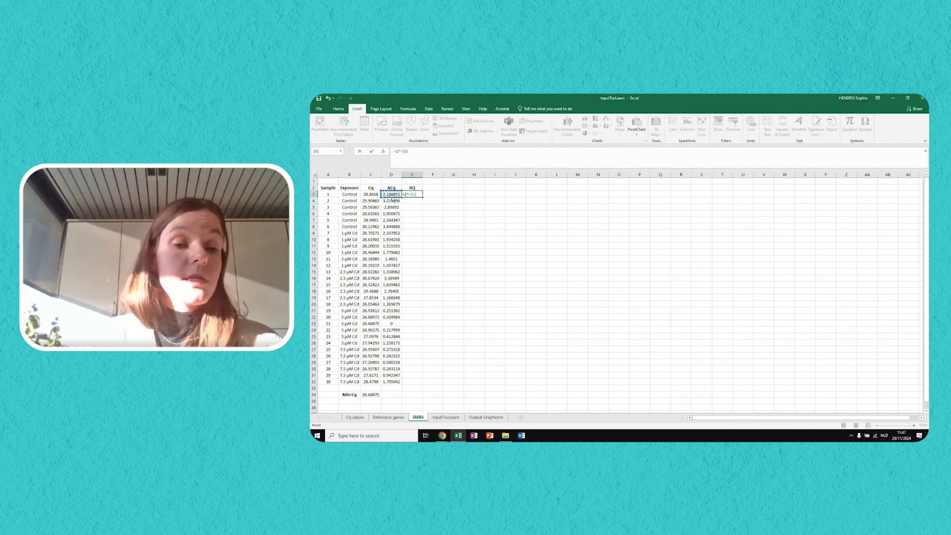
key("Return")
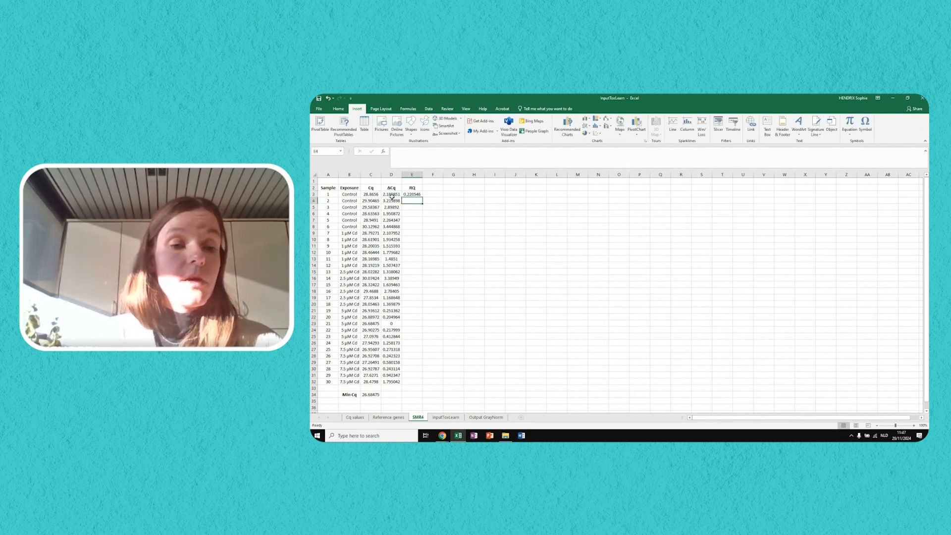
left_click(420, 195)
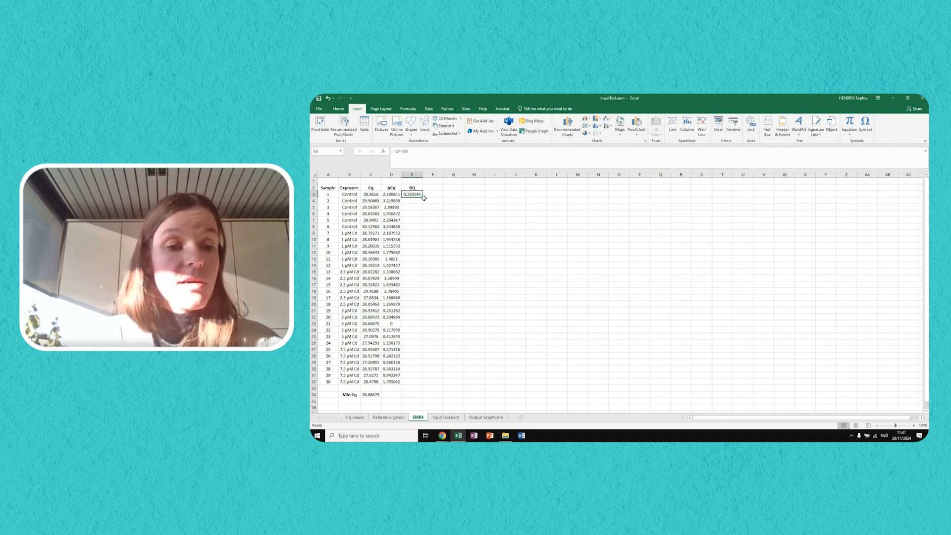
left_click_drag(422, 198, 417, 385)
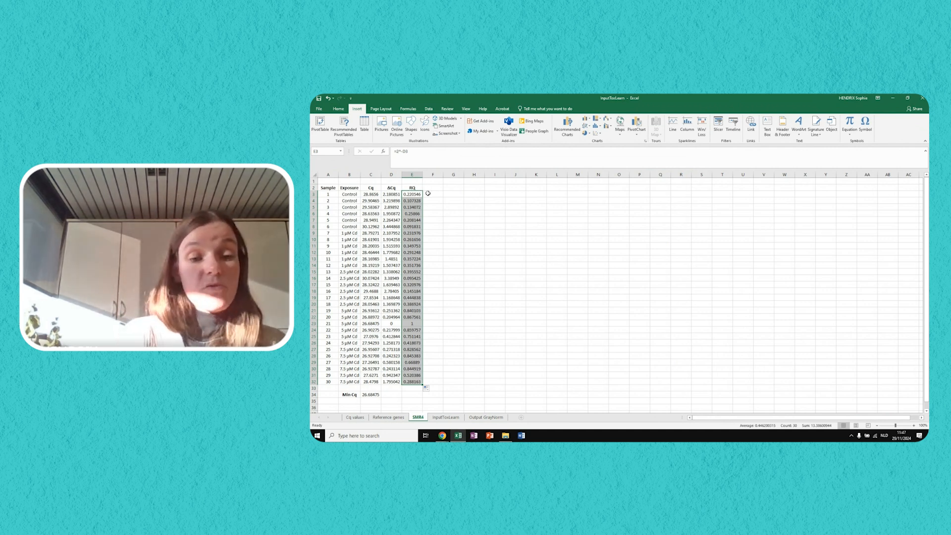
left_click(411, 323)
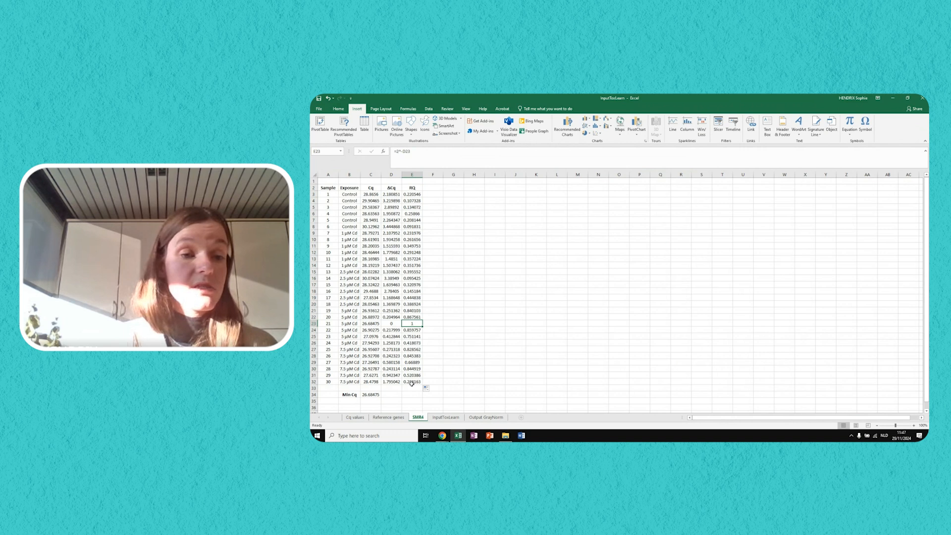
left_click(417, 200)
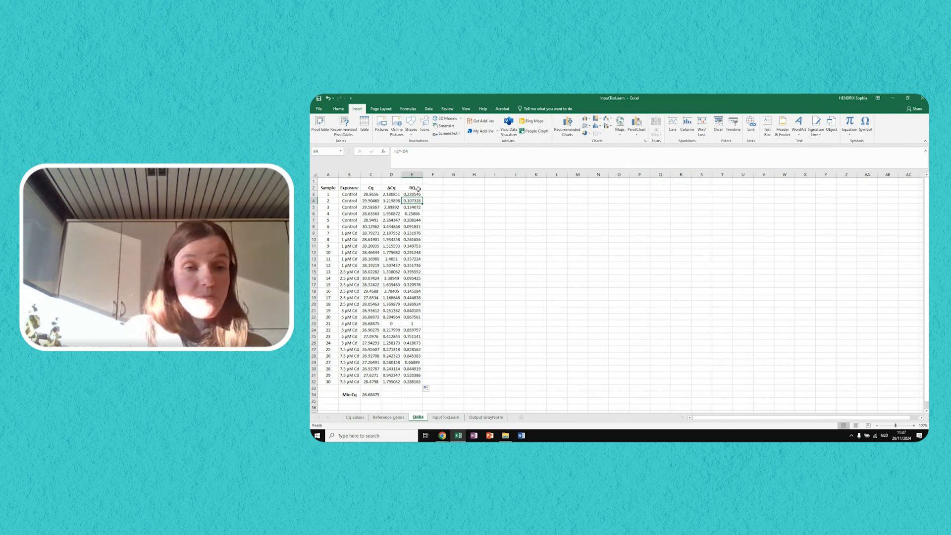
- Add an NF header in F2 for the normalisation factors
left_click(425, 188)
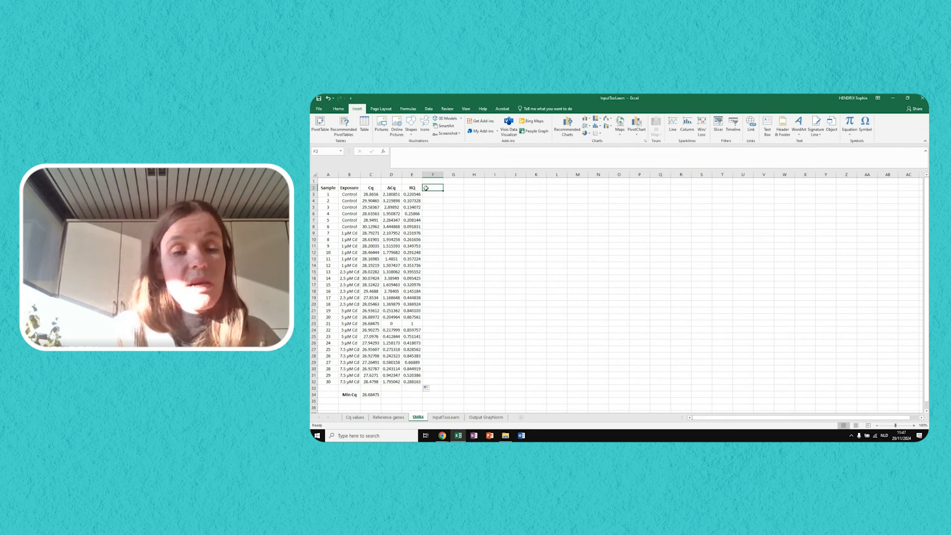
type("NF")
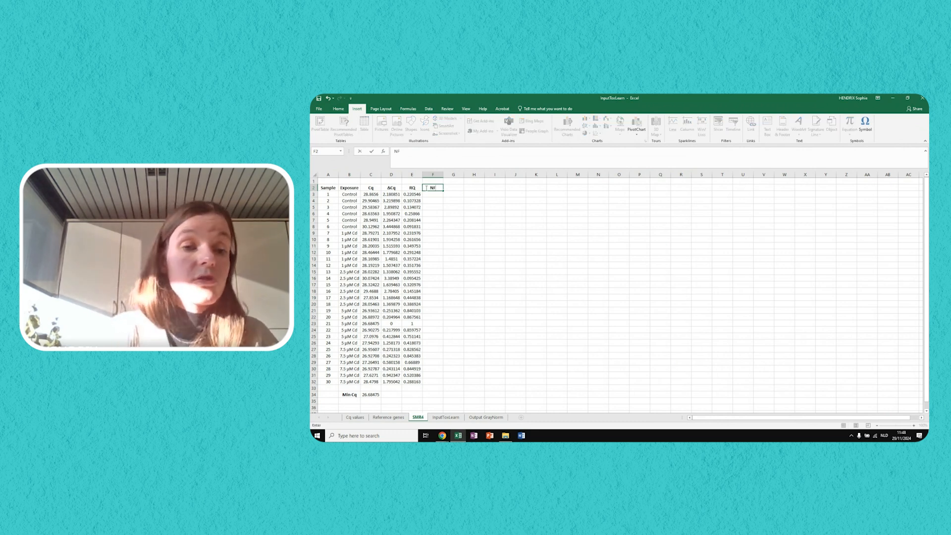
key("Return")
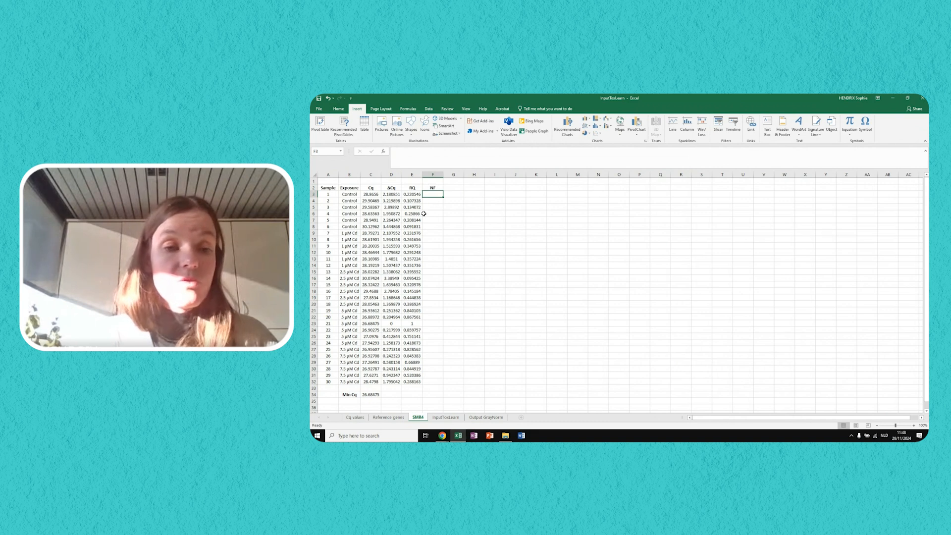
- Copy the NF values in AK3:AK32 of the Reference genes sheet and paste them as values into F3:F32 of SMR4
left_click(394, 419)
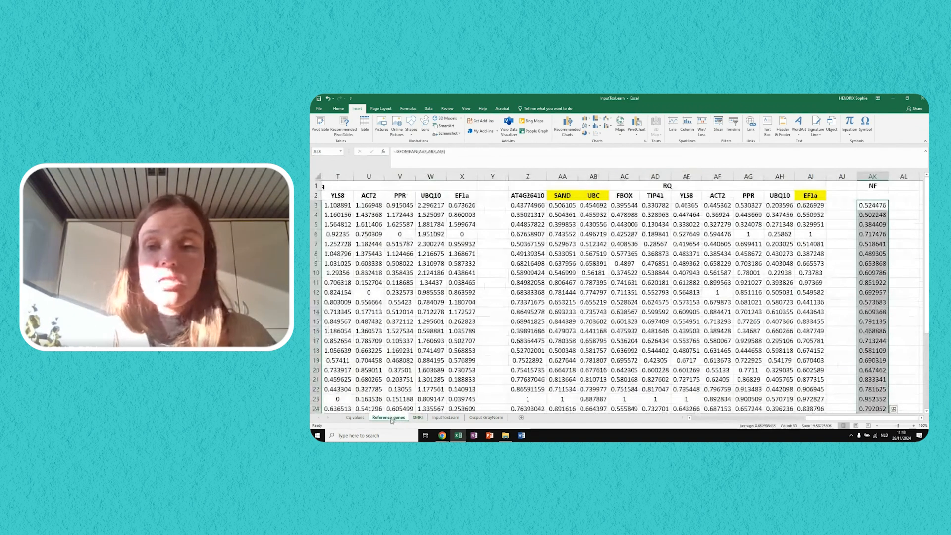
left_click(872, 205)
left_click_drag(872, 204, 865, 390)
key("ctrl+c")
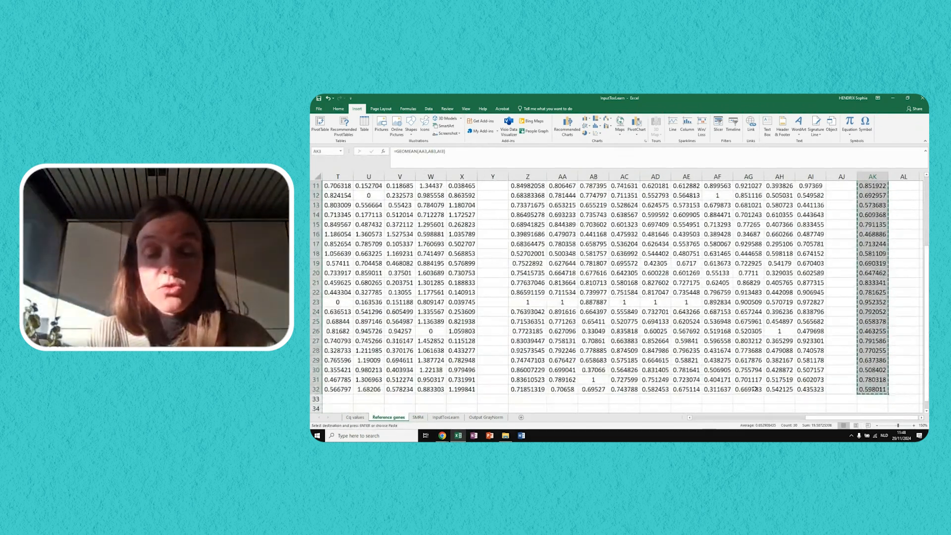
left_click(419, 417)
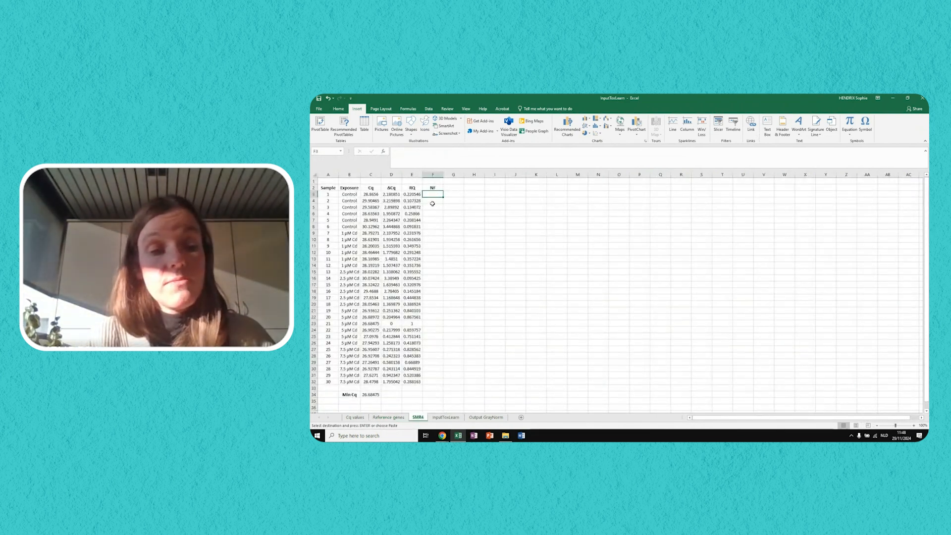
left_click(325, 108)
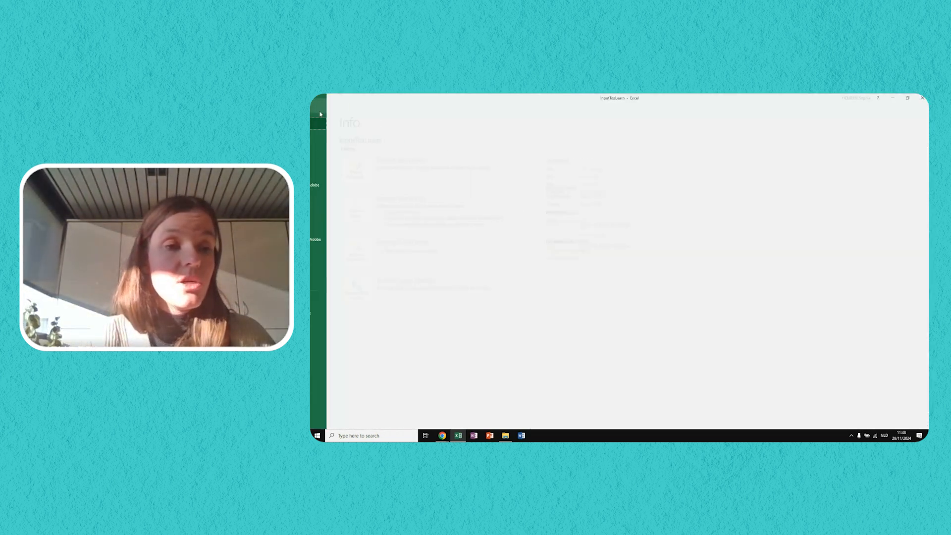
left_click(324, 106)
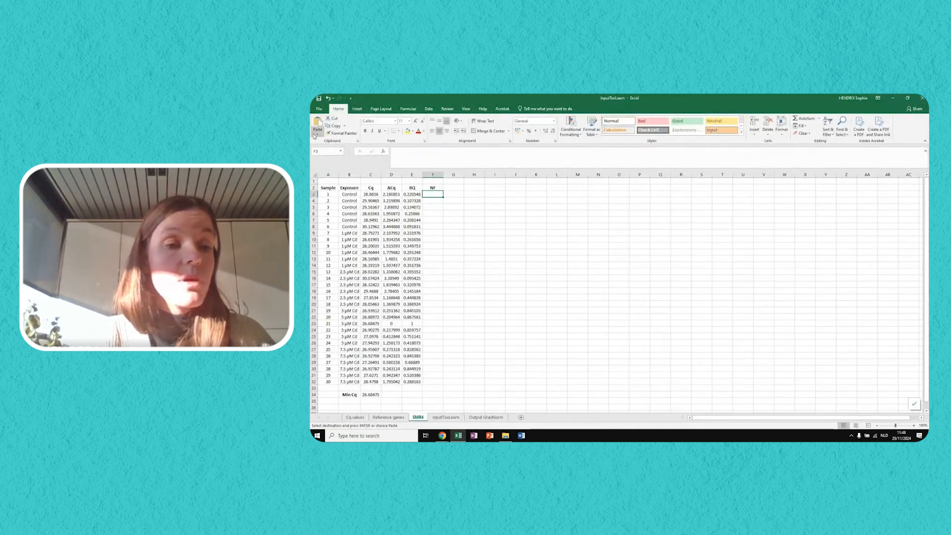
left_click(317, 134)
left_click(317, 177)
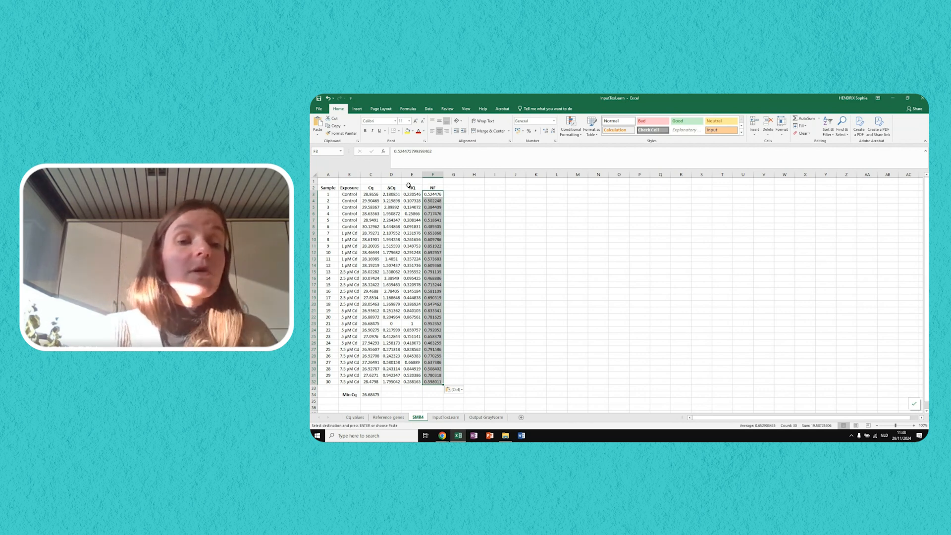
- Add an NRQ header in G2 beside the NF column
left_click_drag(413, 188, 407, 381)
left_click_drag(432, 188, 434, 382)
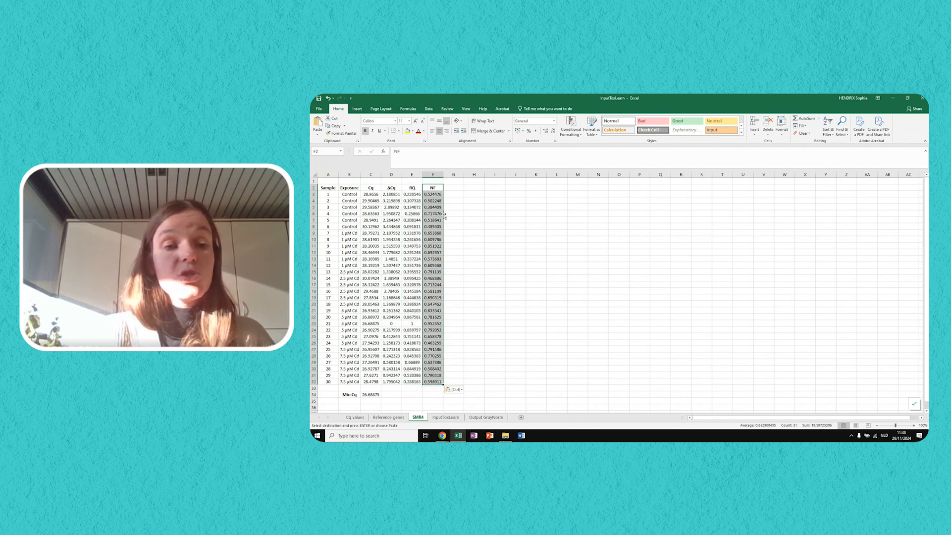
left_click(448, 190)
type("NRQ")
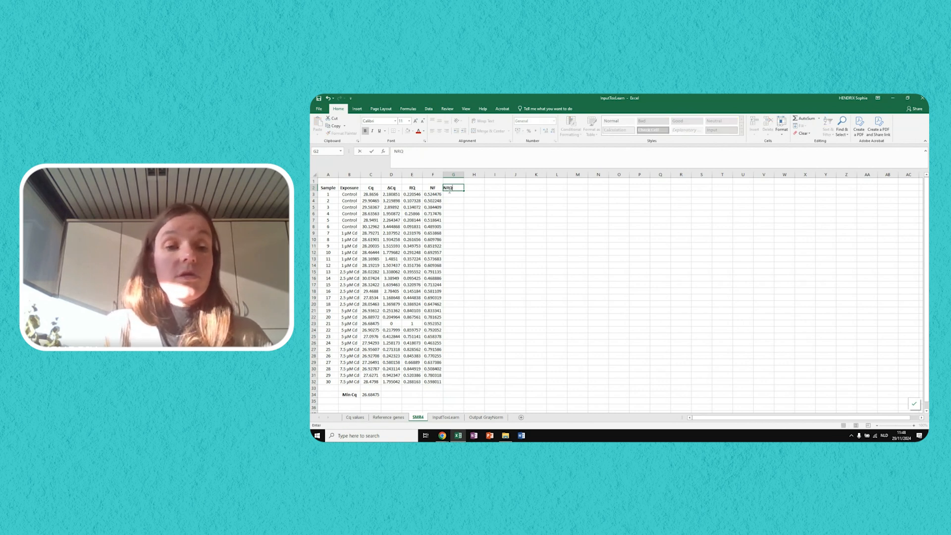
key("Return")
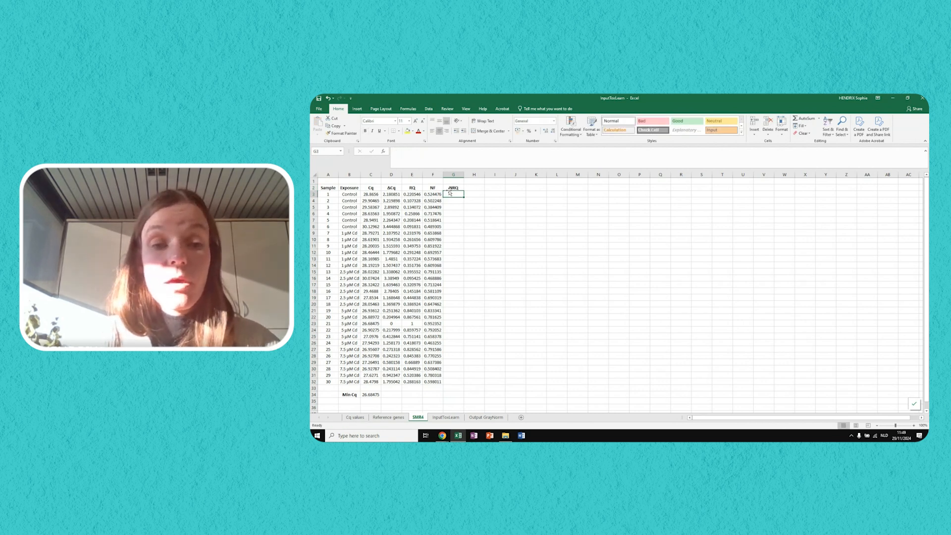
- Calculate the normalised relative quantity in G3 with =E3/F3 and fill the formula down to G32
type("=")
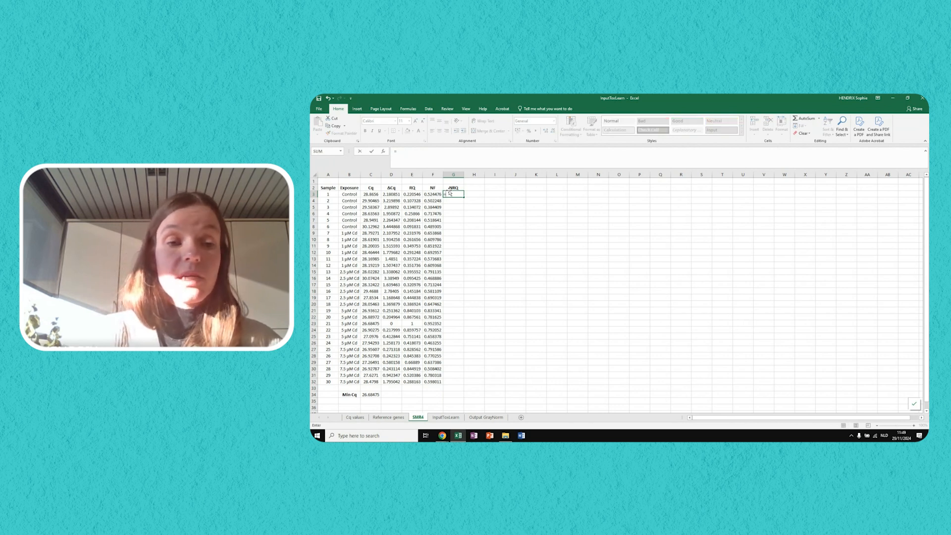
left_click(413, 194)
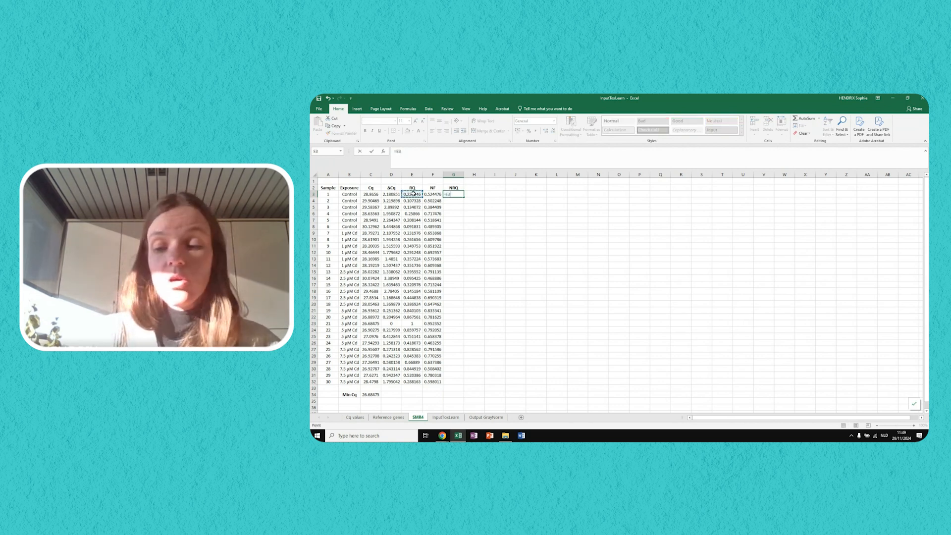
left_click(432, 194)
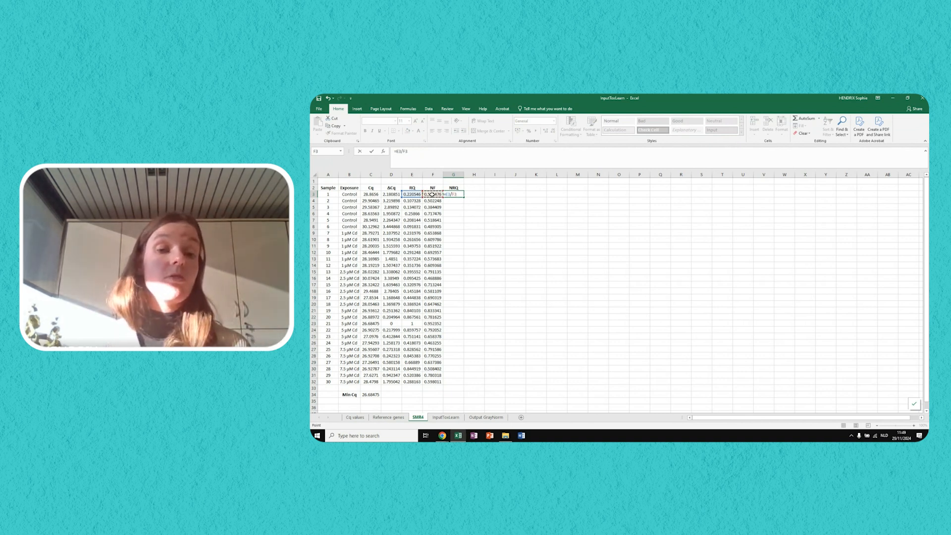
key("Return")
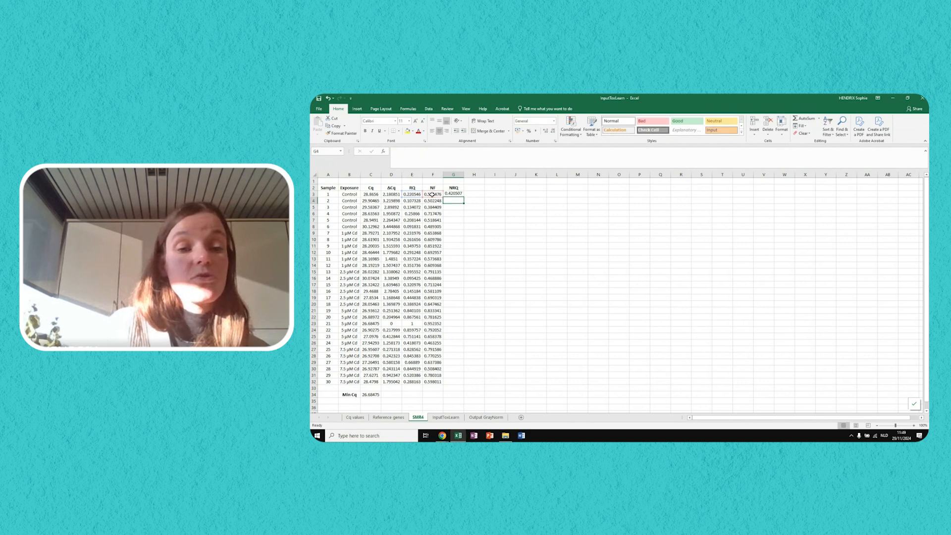
left_click(455, 195)
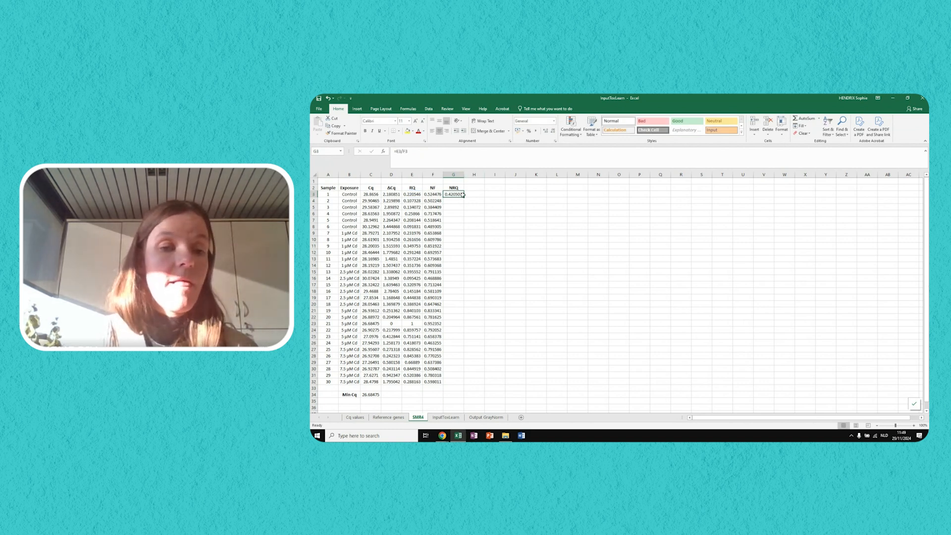
left_click_drag(465, 197, 464, 384)
left_click(588, 311)
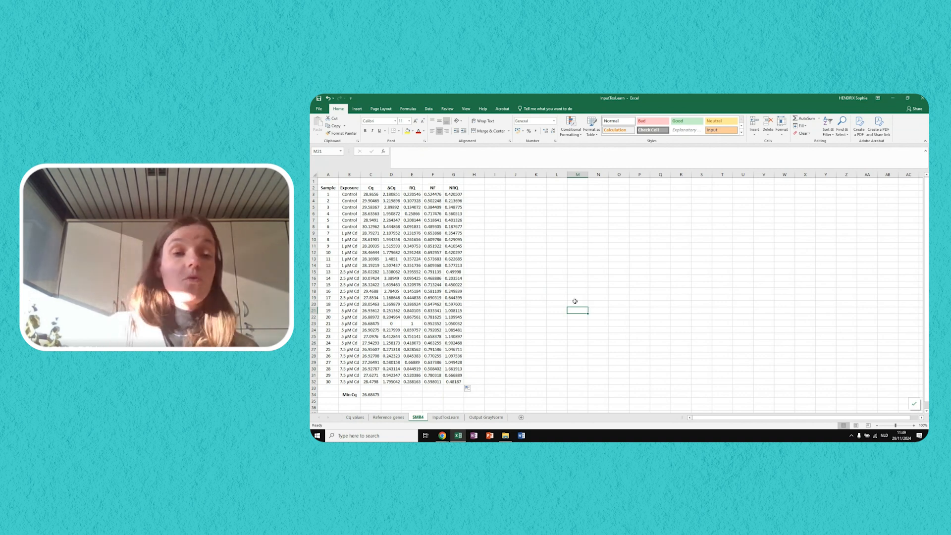
- Merge I1:K1 and enter the bold, centred heading Non-normalized for the RQ summary statistics
left_click(412, 175)
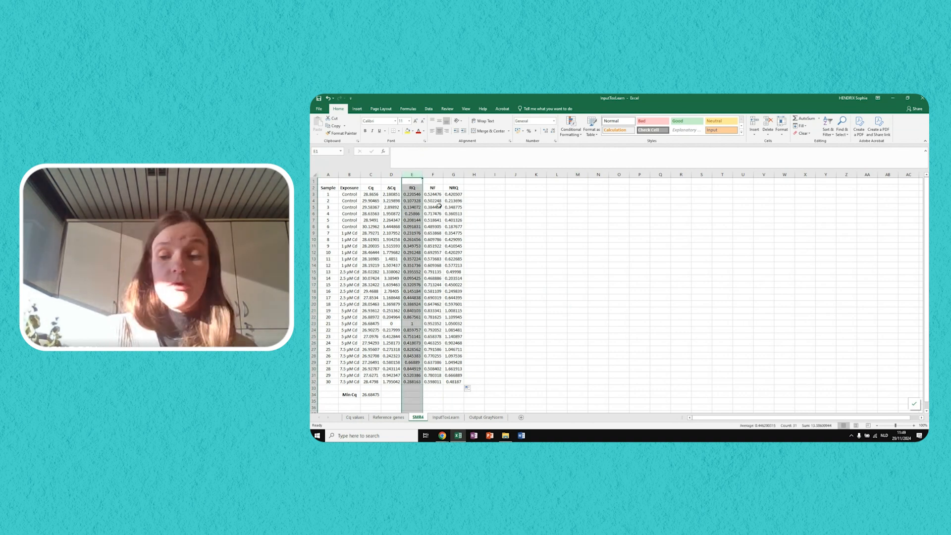
left_click(459, 175)
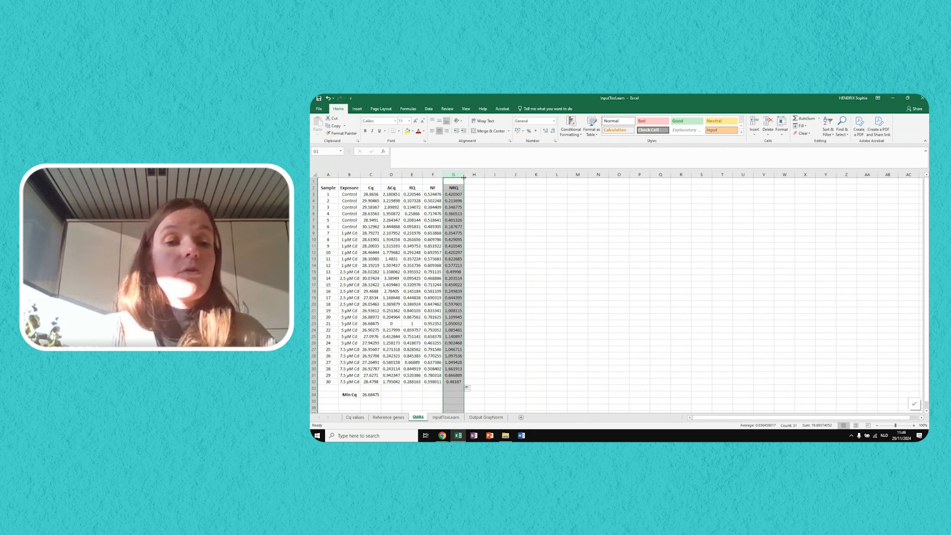
left_click(500, 182)
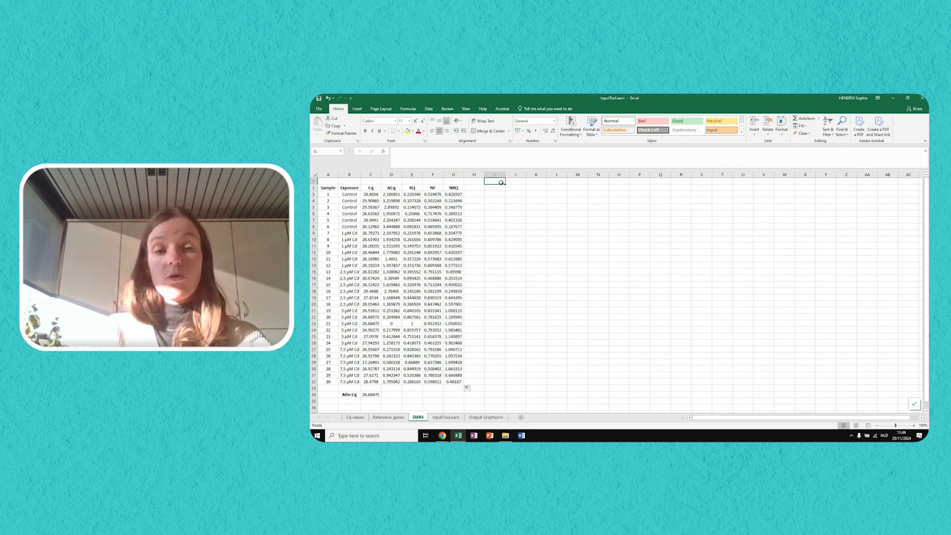
left_click_drag(501, 182, 540, 181)
key("ctrl+b")
type("Non-")
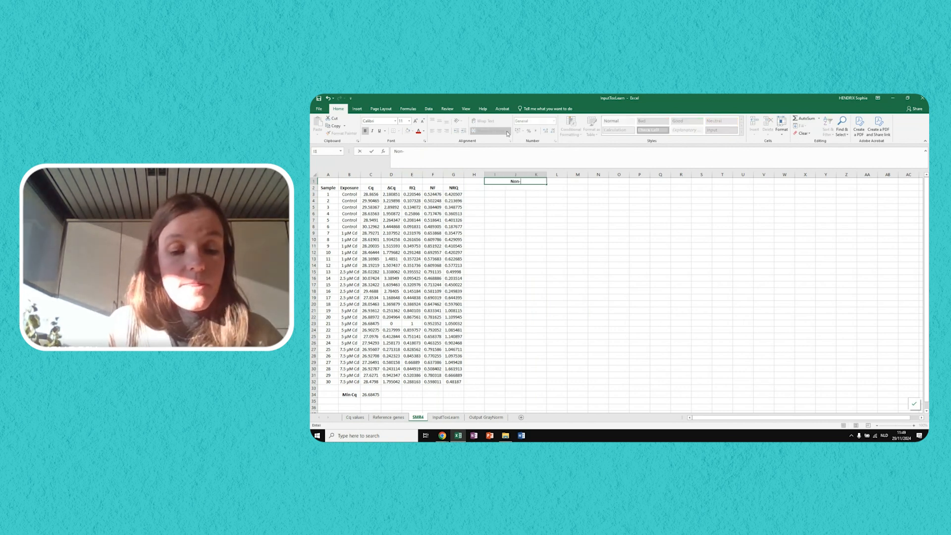
type("normalized")
key("Return")
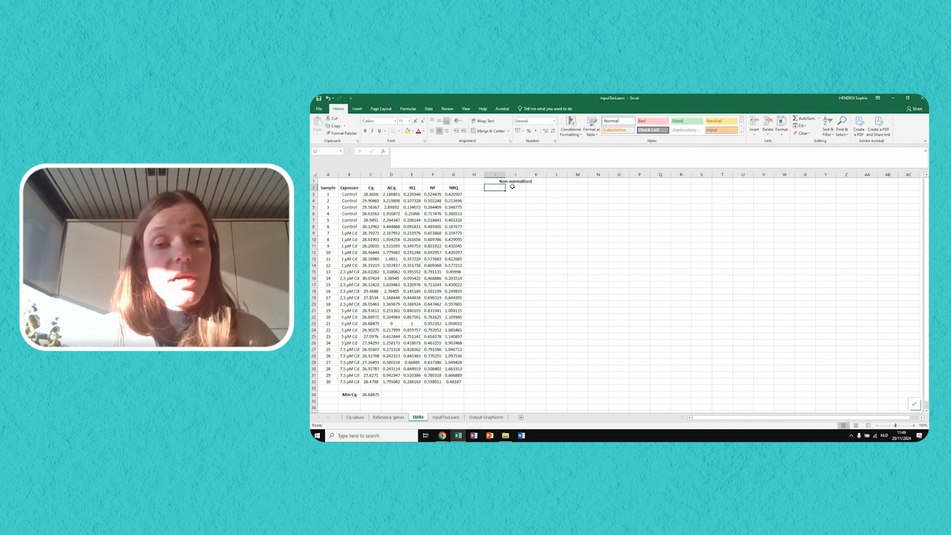
- Enter the bold column headers Average, S.D. and S.E. in I2:K2 under the Non-normalized heading
key("ctrl+b")
type("Ave")
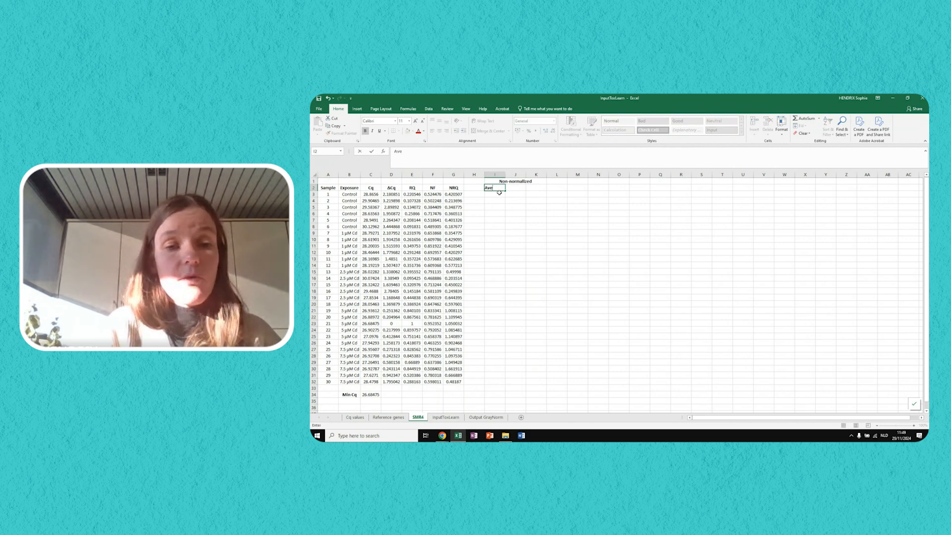
type("rage")
key("Tab")
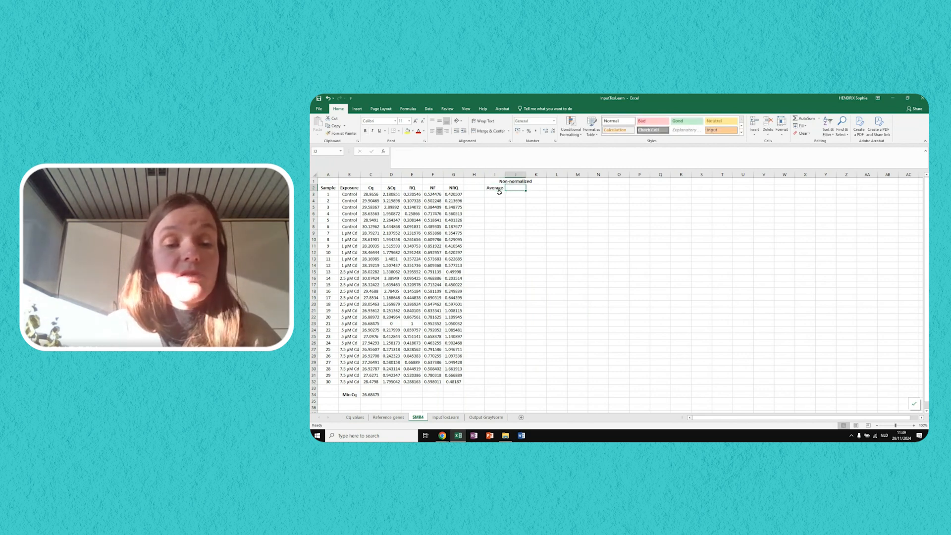
type("=")
type("S.D.")
key("Tab")
type("S.")
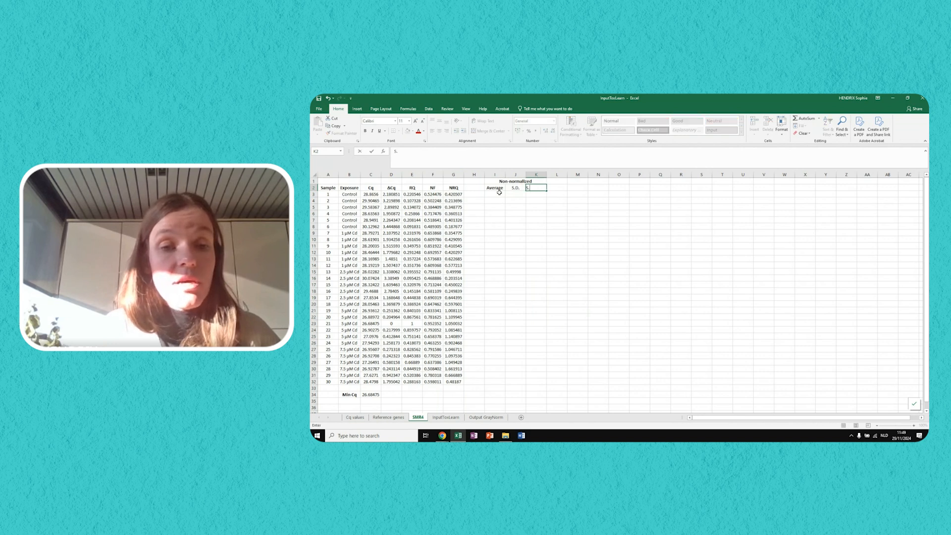
key("Tab")
left_click_drag(515, 189, 540, 188)
- Calculate the mean RQ of the control samples in I3 with =AVERAGE(E3:E8)
left_click(492, 194)
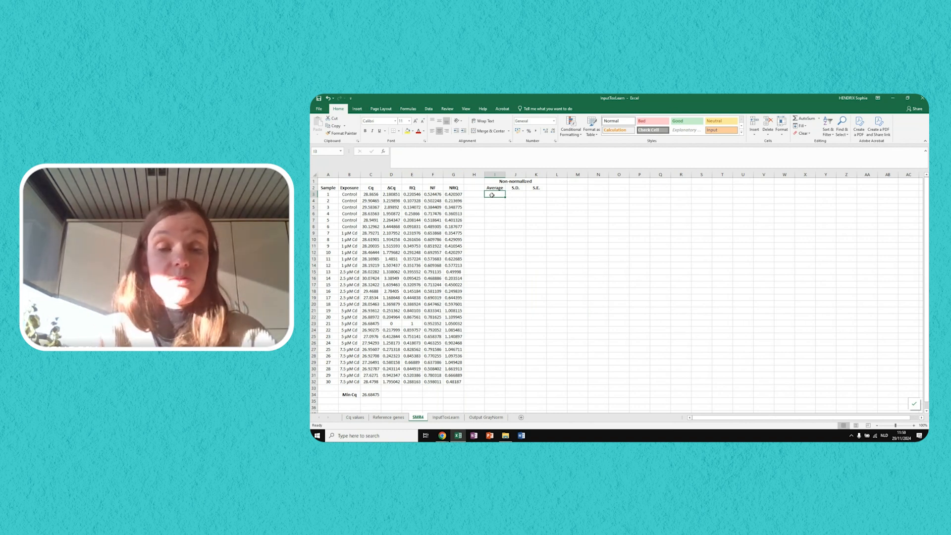
type("=")
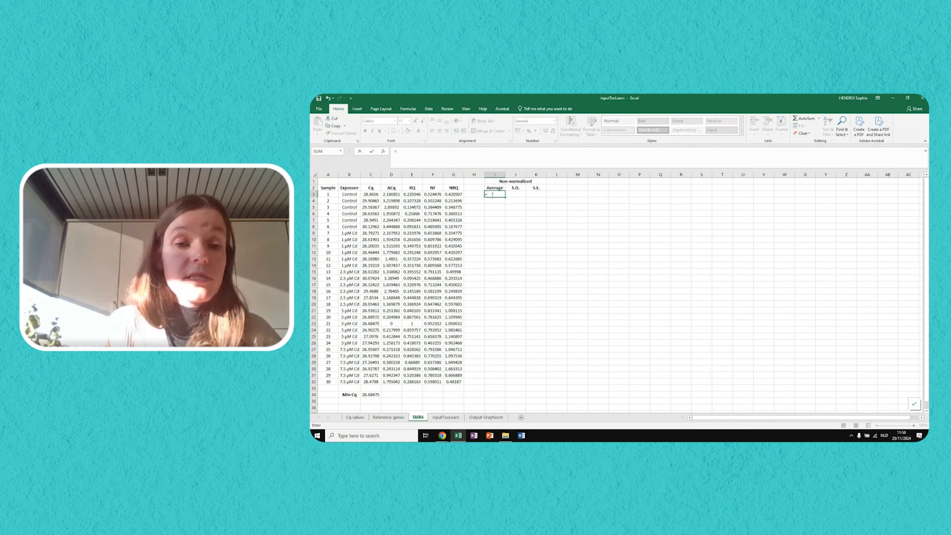
type("average(")
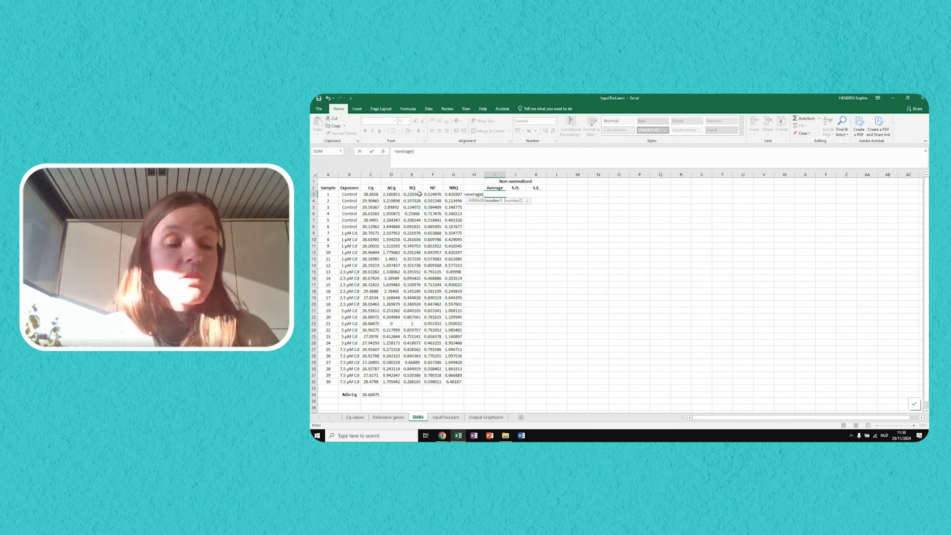
left_click_drag(419, 194, 424, 231)
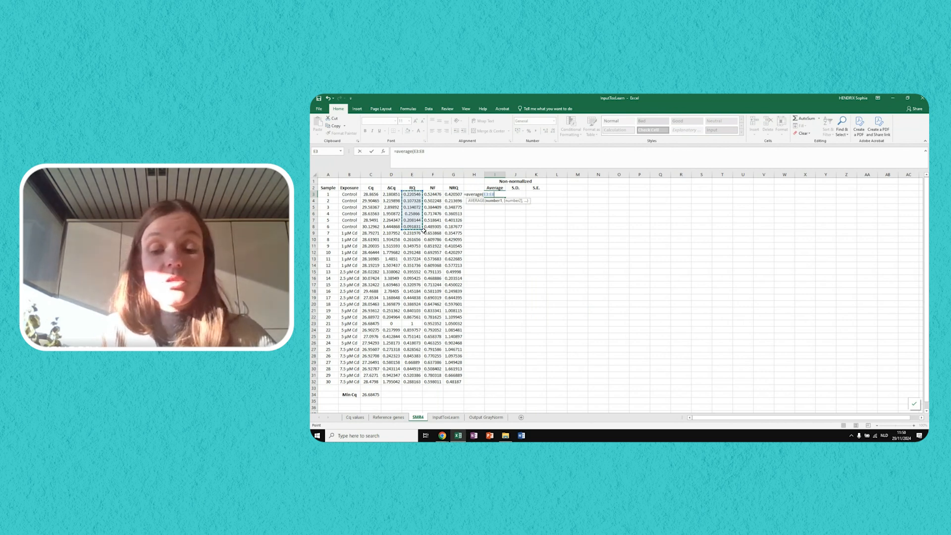
key("Return")
- Calculate the standard deviation of the control samples' RQ in J3 with =STDEV(E3:E8)
key("Up")
key("Right")
type("=")
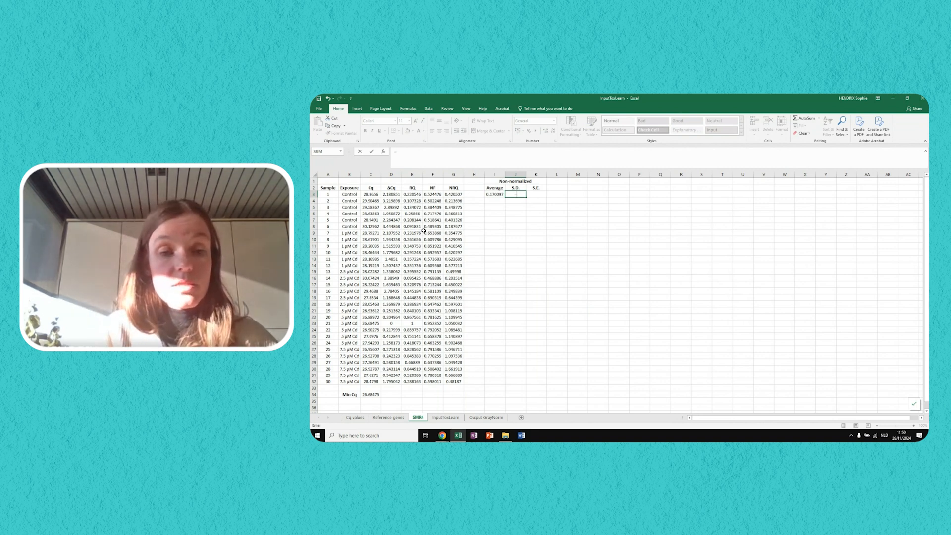
type("std")
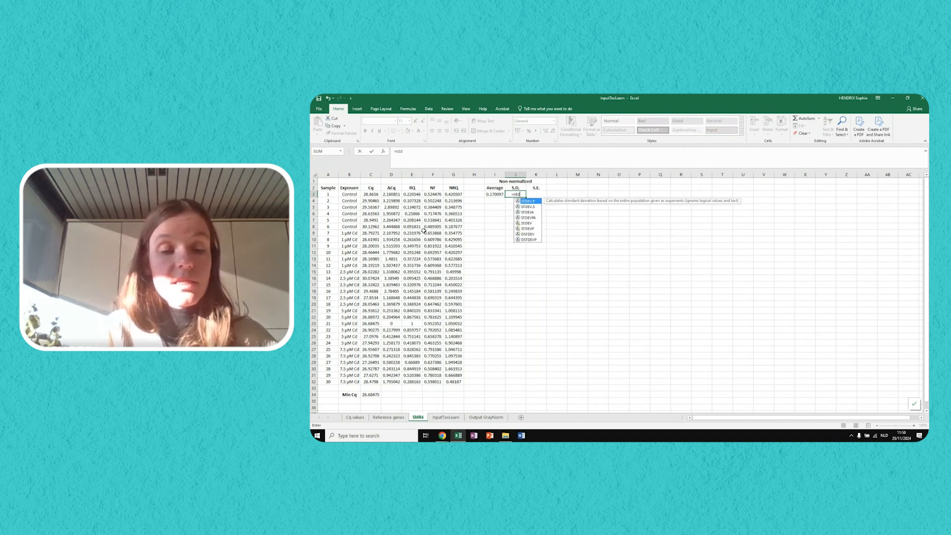
type("ev(")
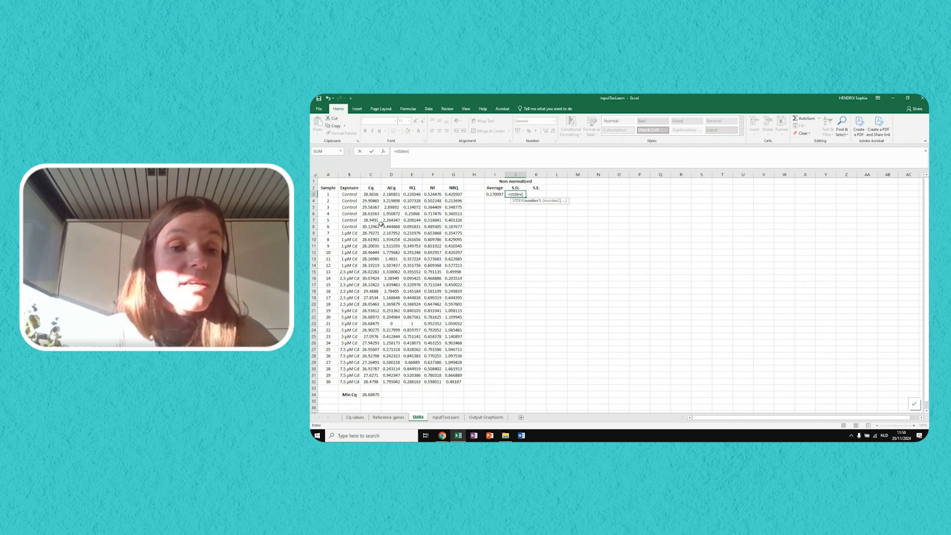
left_click(417, 196)
left_click_drag(418, 198, 418, 224)
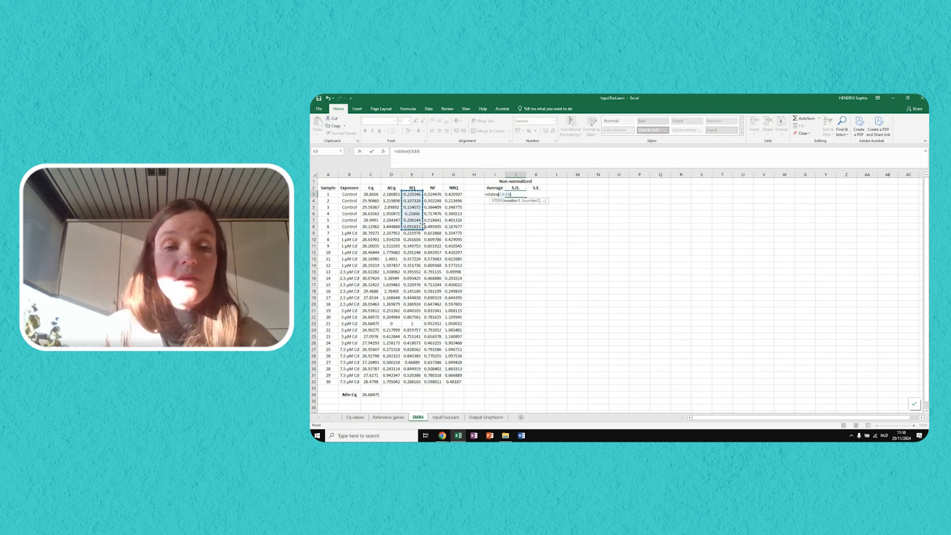
key("Return")
- Calculate the standard error of the control samples' RQ in K3 with =J3/SQRT(6)
key("Up")
key("Right")
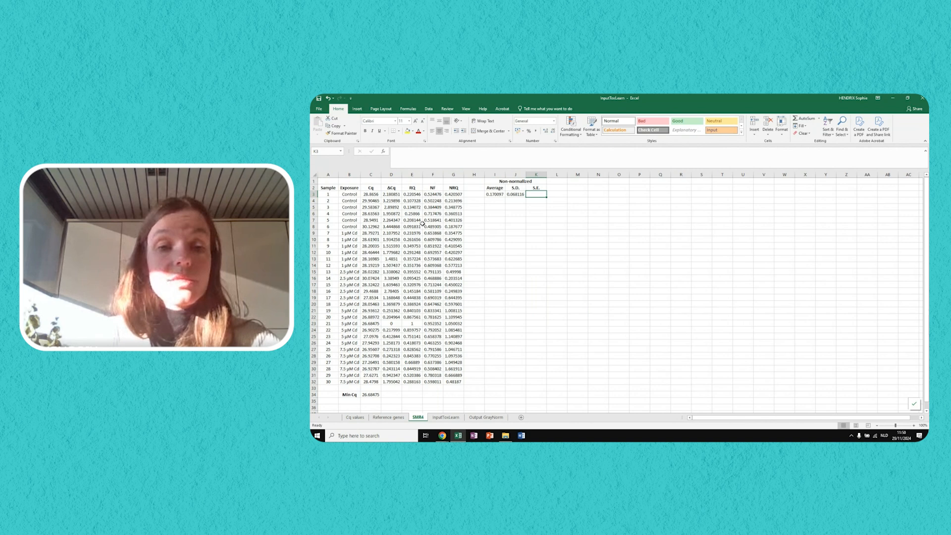
type("=")
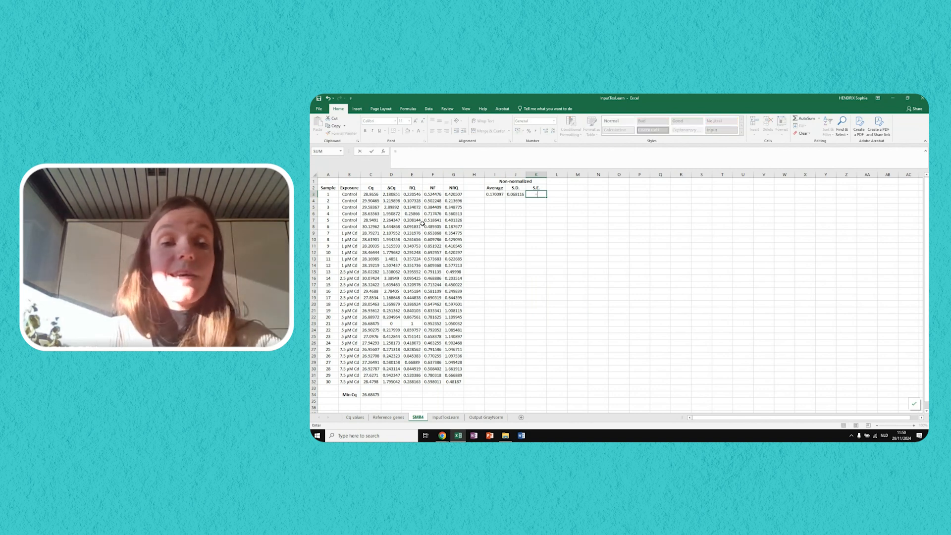
left_click(514, 195)
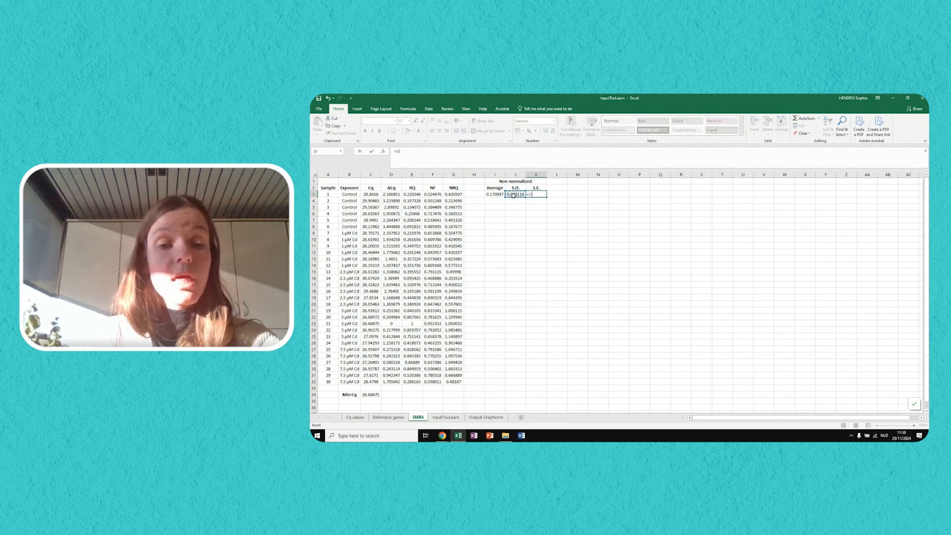
type("/")
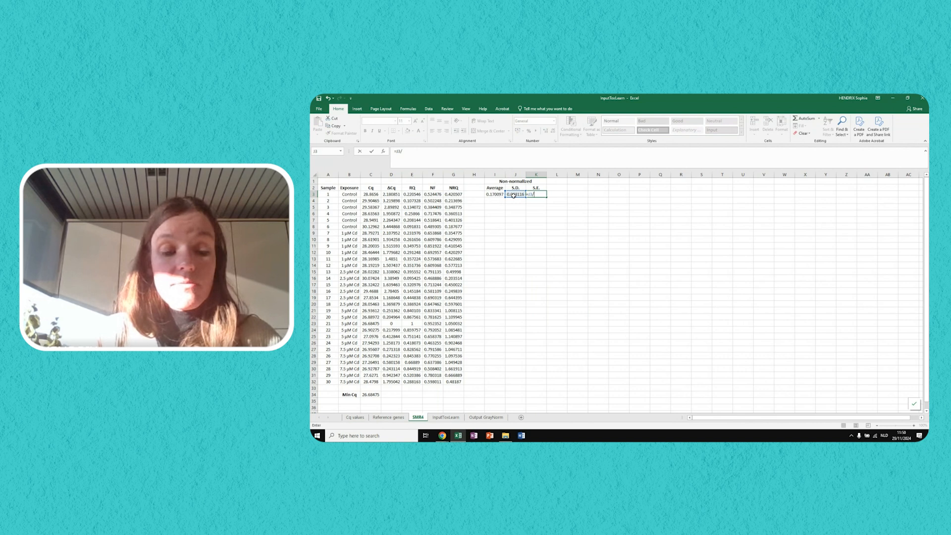
type("sqrt")
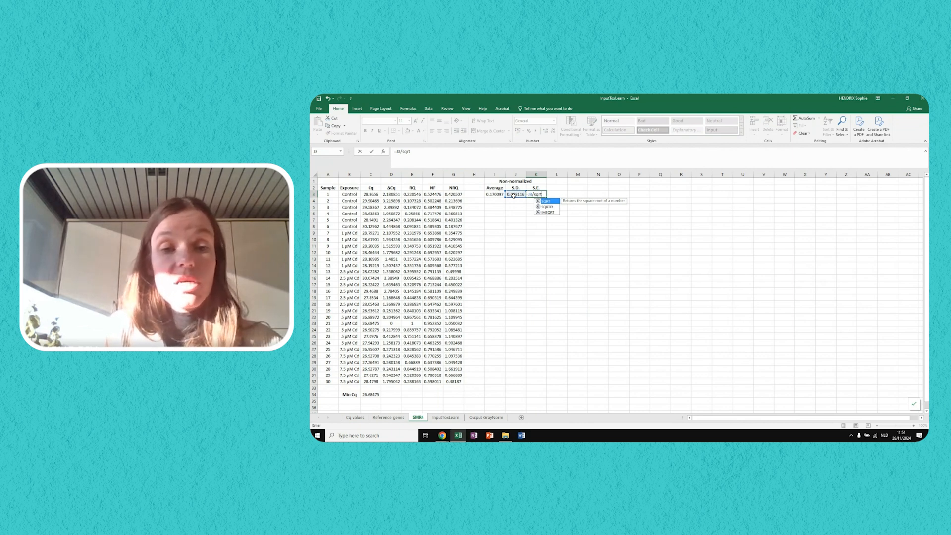
type("(")
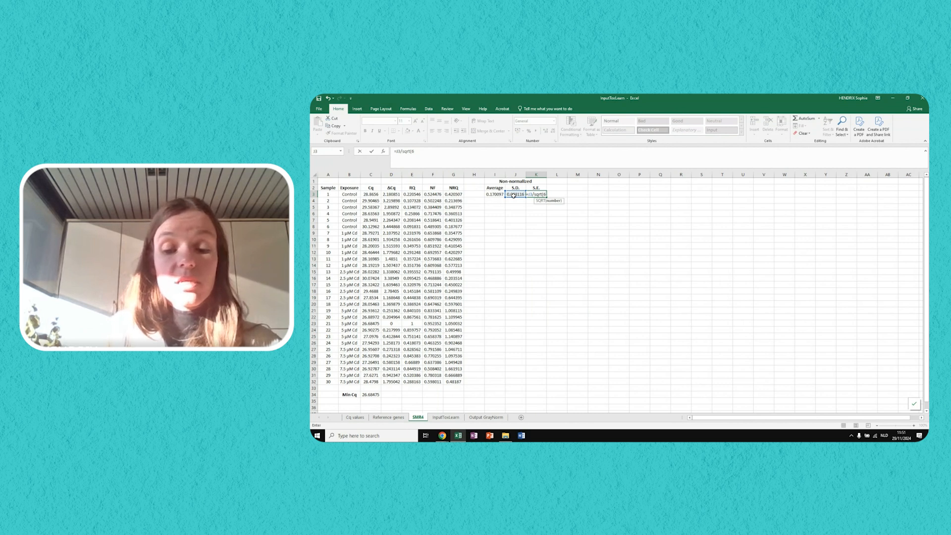
type("6)")
key("Return")
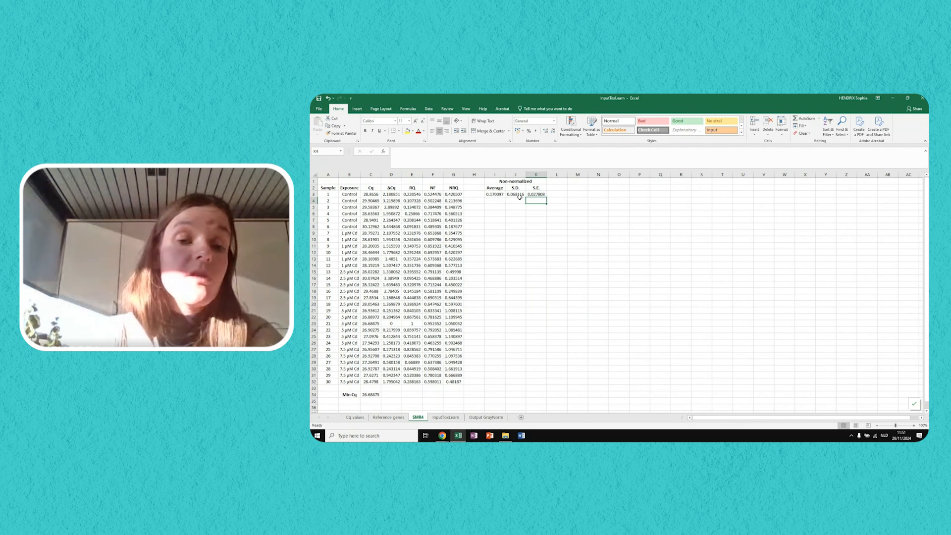
- Copy the control statistics formulas from I3:K3 to I9:K9 for the 1 µM Cd group
left_click(497, 194)
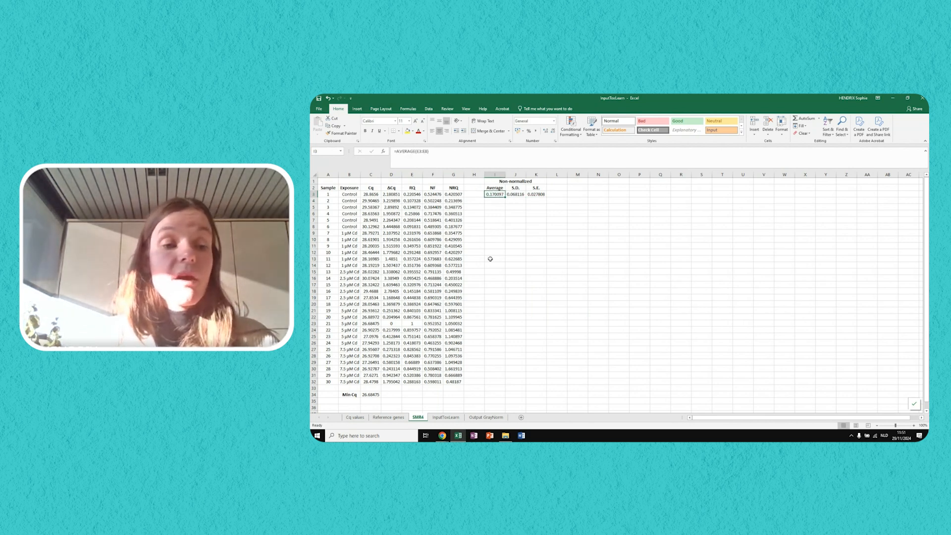
left_click_drag(494, 194, 542, 193)
key("ctrl+c")
left_click(492, 233)
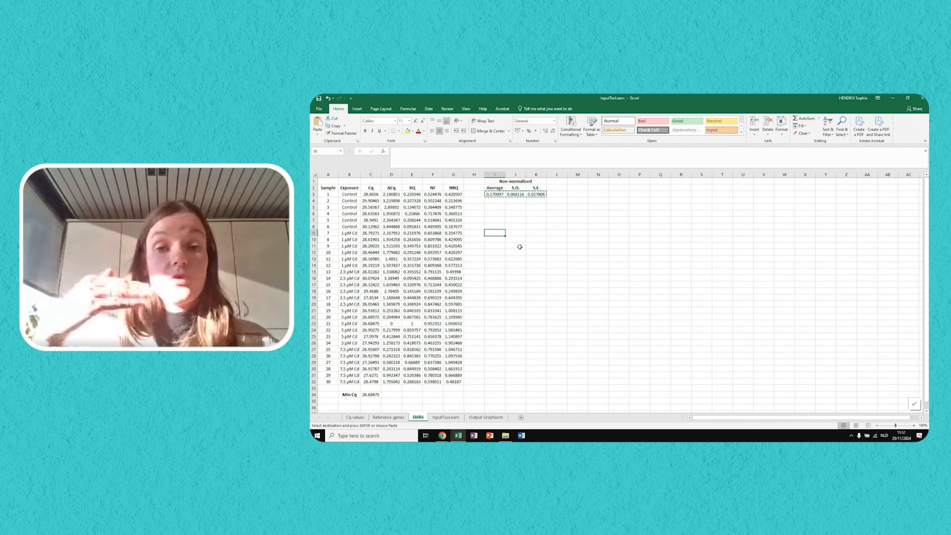
key("ctrl+v")
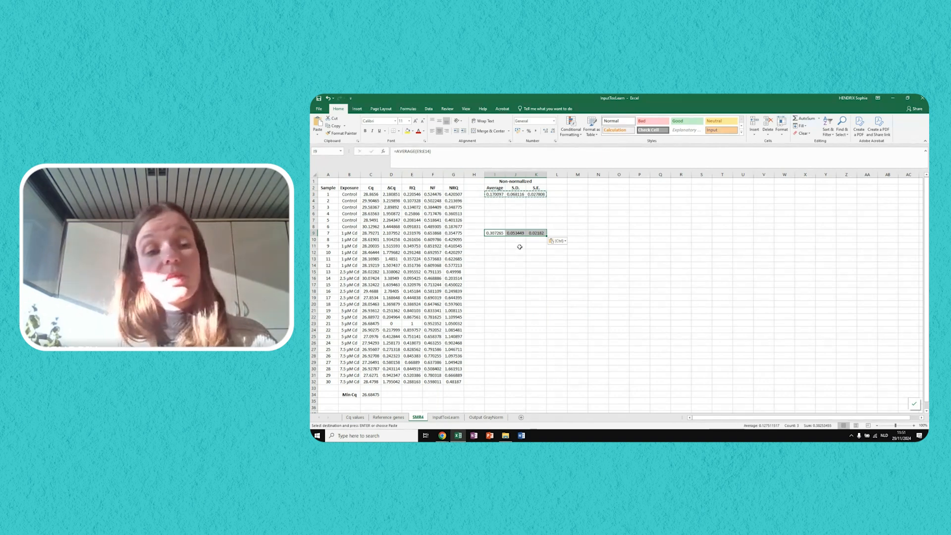
- Paste the copied average, S.D. and S.E. formulas into I15:K15 for the 2.5 µM Cd group
key("Down")
key("Down")
key("Down")
key("Down")
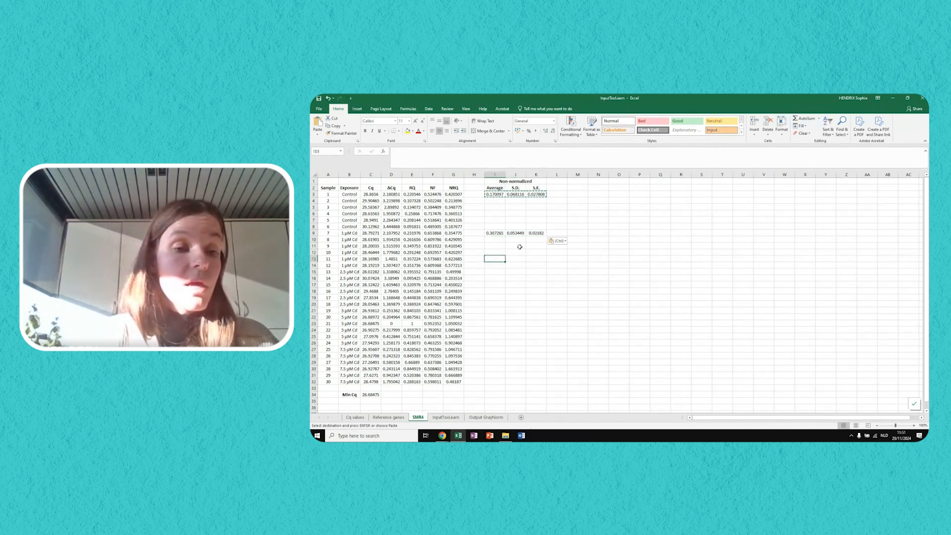
key("Down")
key("Down")
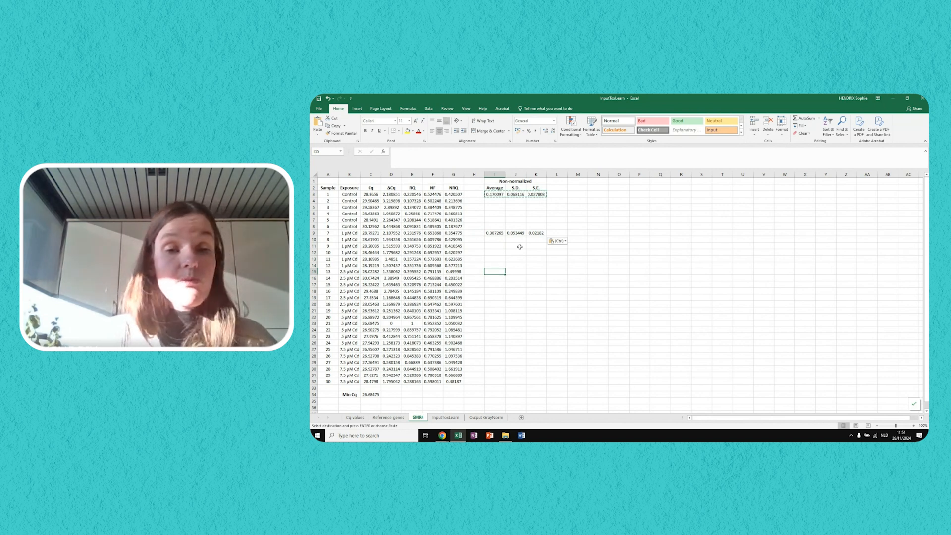
key("ctrl+v")
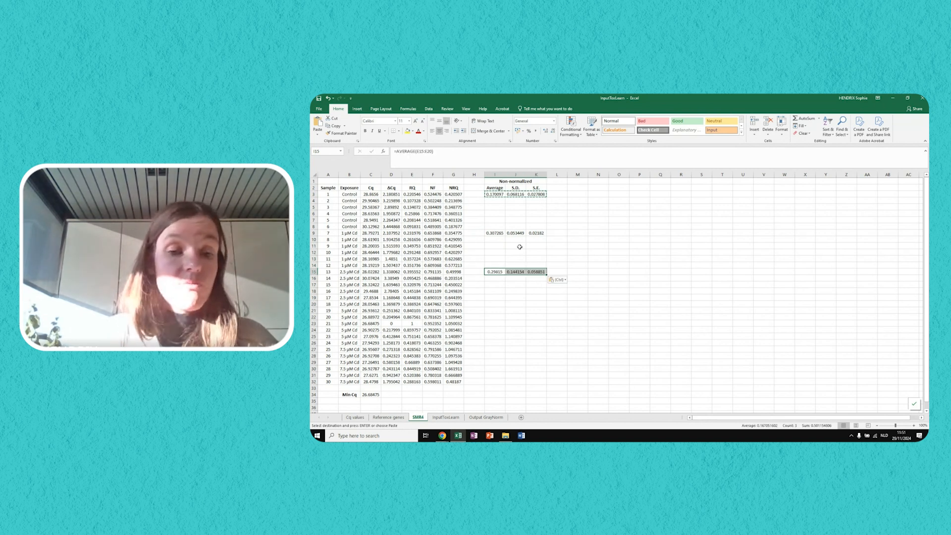
- Paste the same statistics formulas into I21:K21 for the 5 µM Cd group
key("Down")
key("Down")
key("Down")
key("Down")
key("Down")
key("Down")
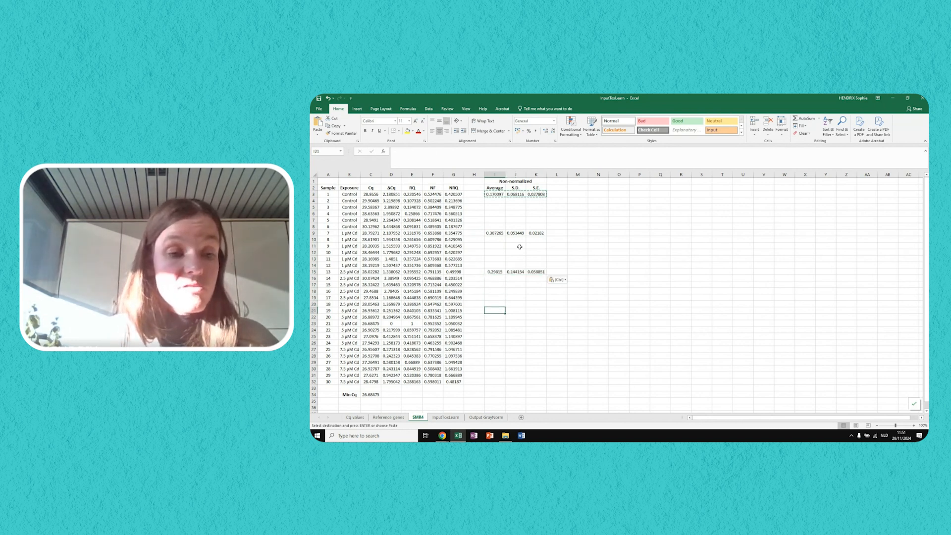
key("ctrl+v")
- Paste the statistics formulas into I27:K27 for the 7.5 µM Cd group
key("Down")
key("Down")
key("Down")
key("Down")
key("Down")
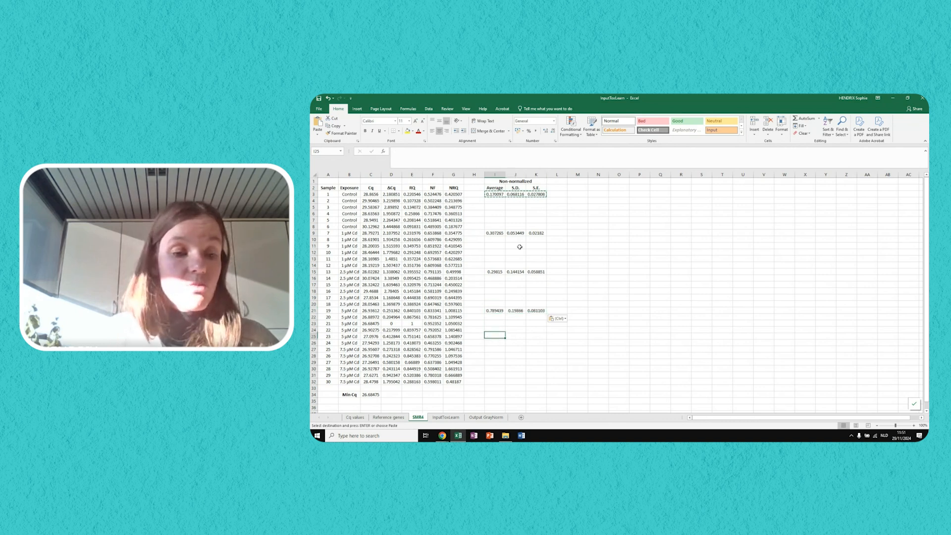
type("0.666051\t0.22565\t0.092121")
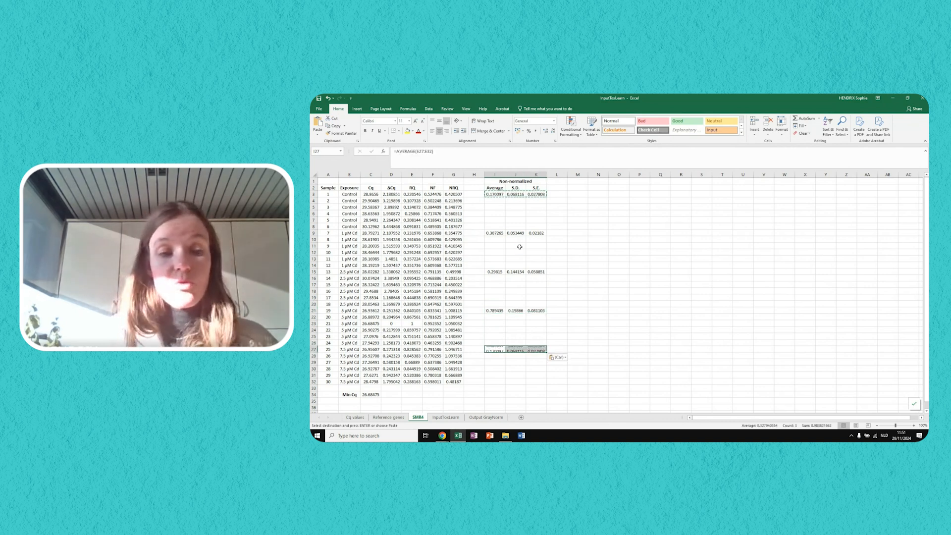
left_click(614, 224)
left_click(652, 226)
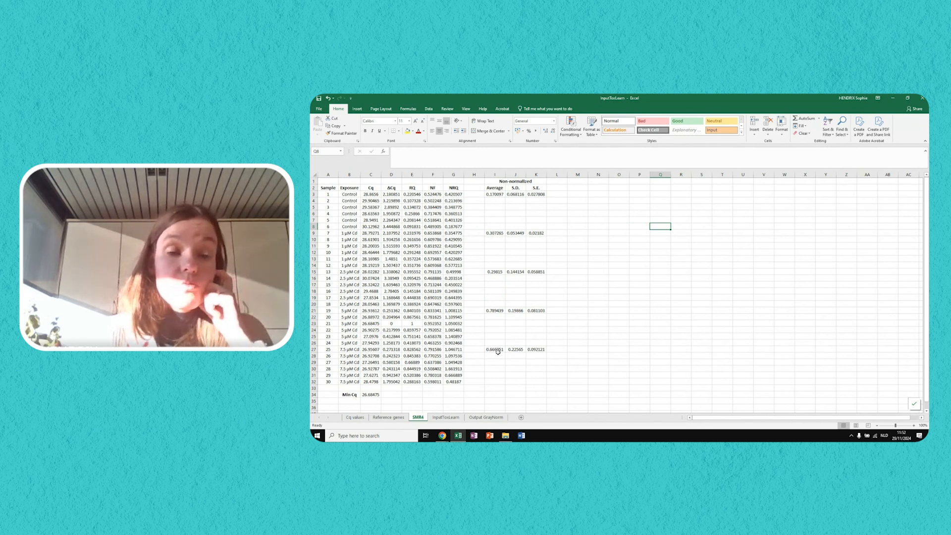
- Enter the bold heading Non-normalized relative in M1 and merge and centre it across M1:O1
left_click(577, 181)
key("ctrl+b")
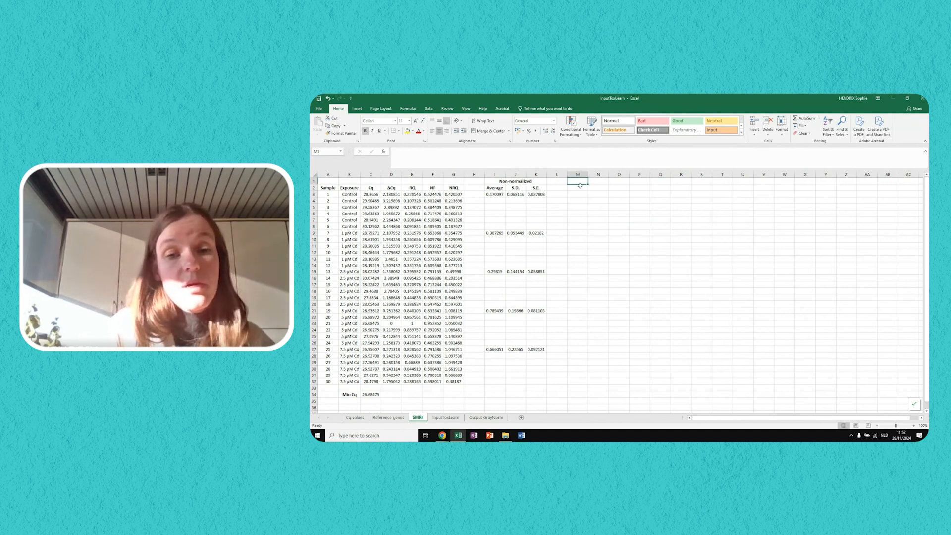
type("Non-normalized")
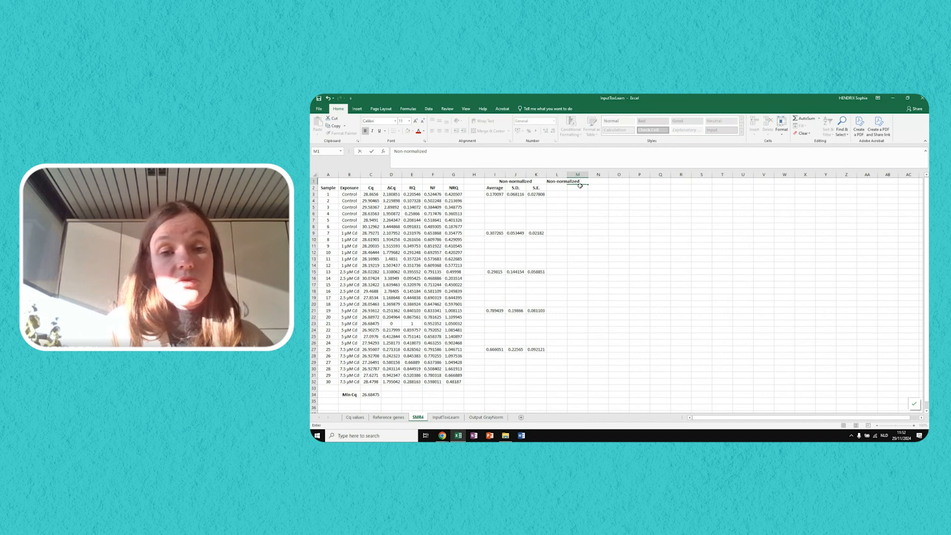
type(" relative")
key("Return")
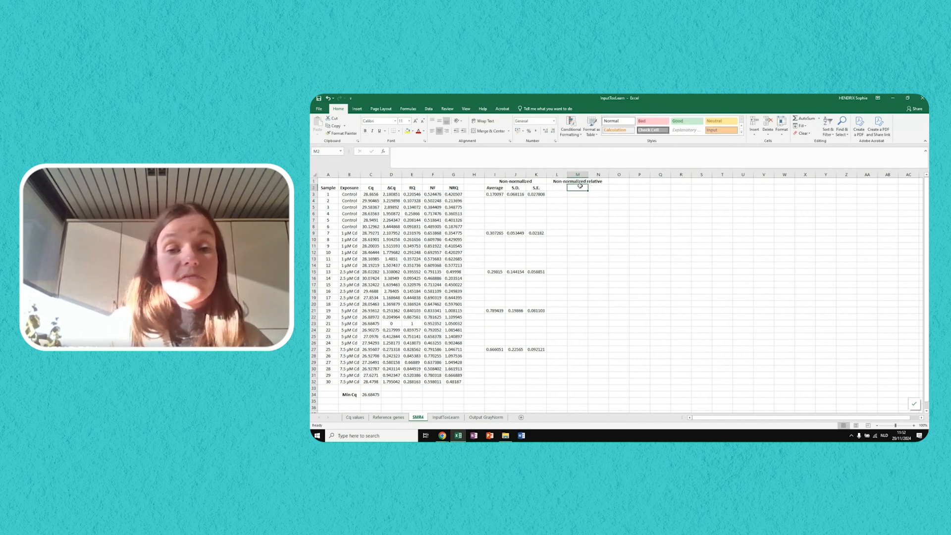
left_click_drag(576, 181, 619, 181)
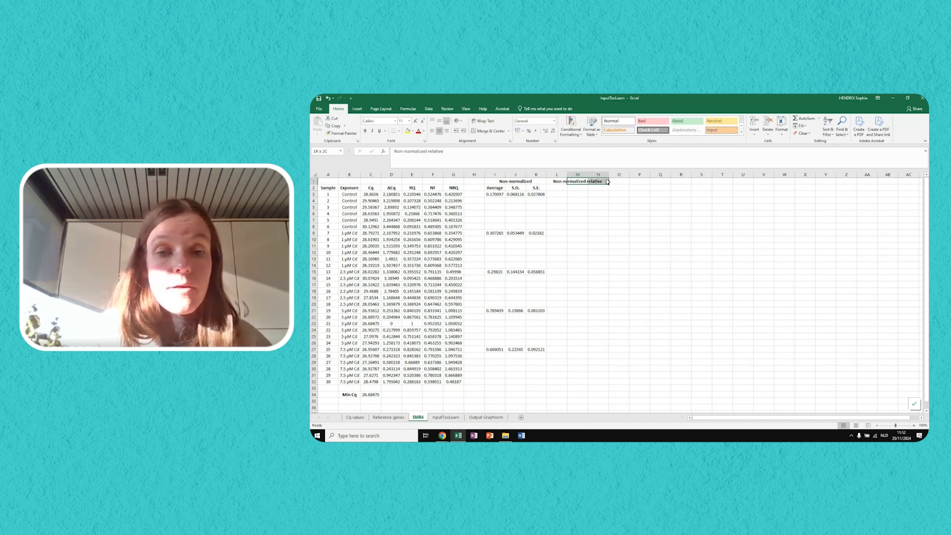
left_click(489, 131)
- Copy the Average, S.D. and S.E. column headers from I2:K2 to M2:O2
left_click_drag(494, 187, 536, 188)
key("ctrl+c")
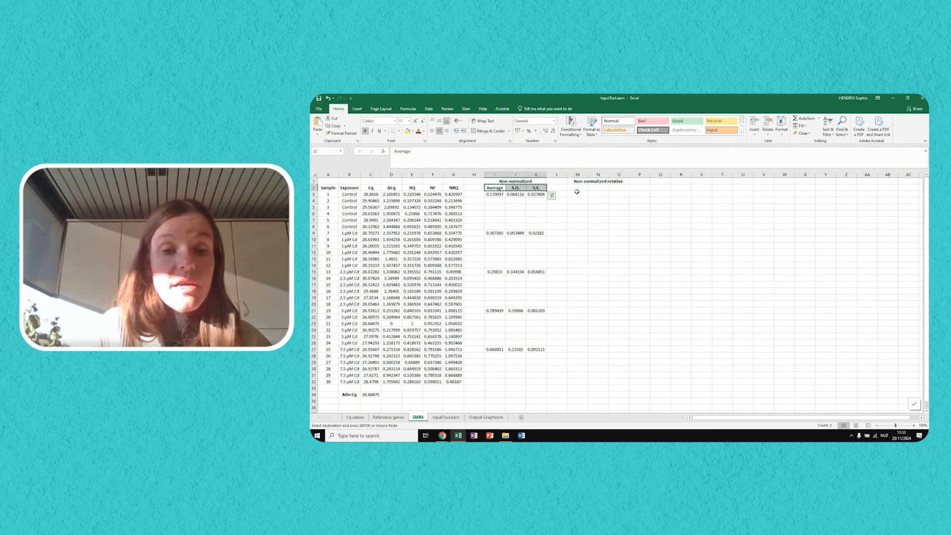
left_click(579, 190)
key("ctrl+v")
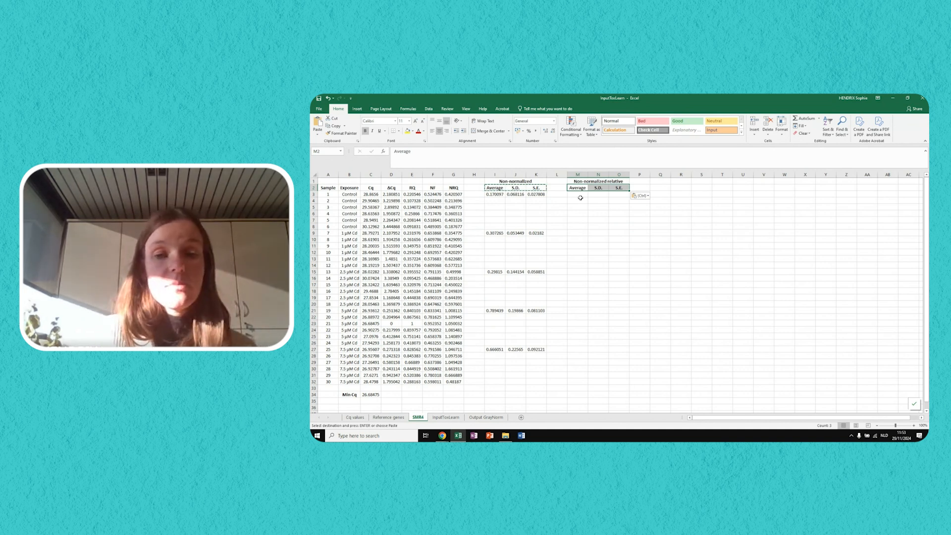
- Calculate the control group's relative average in M3 by dividing I3 by itself with =I3/I3
left_click(581, 195)
type("=")
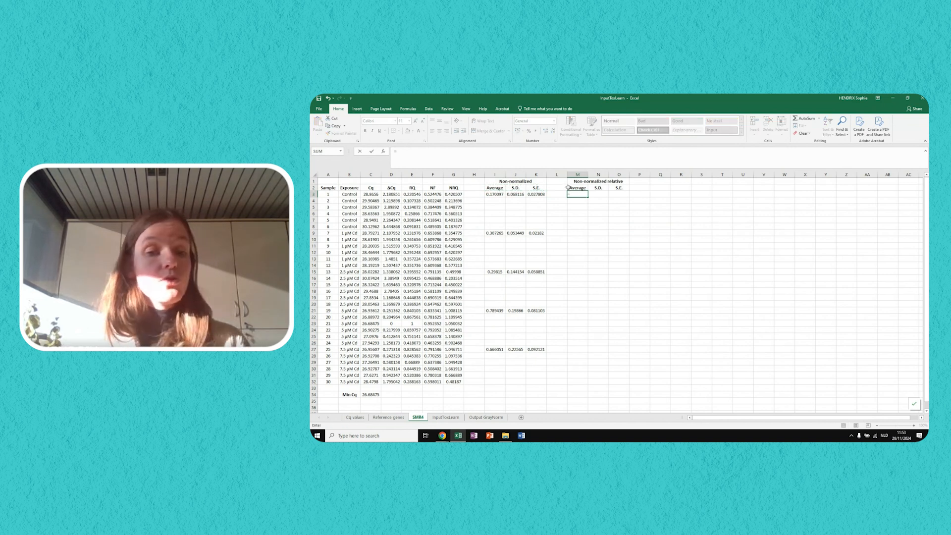
left_click(495, 194)
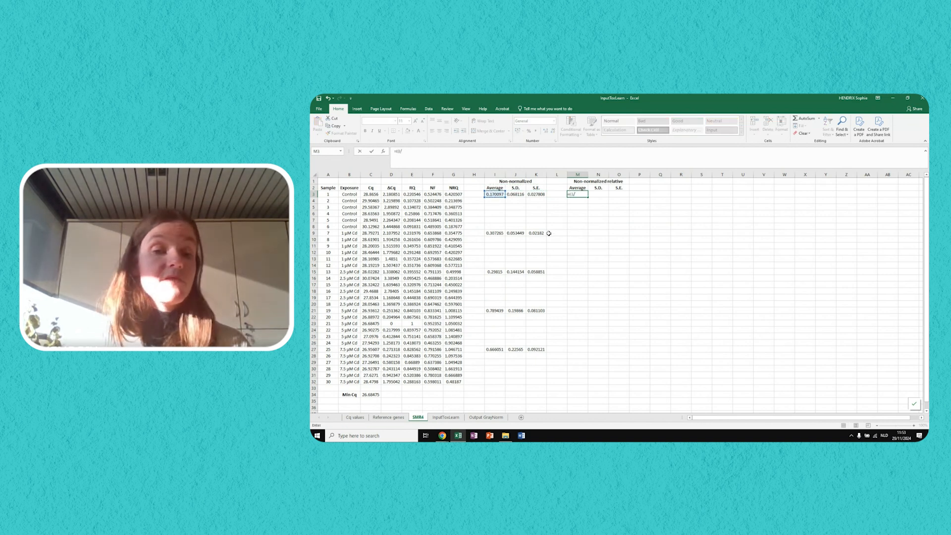
key("Return")
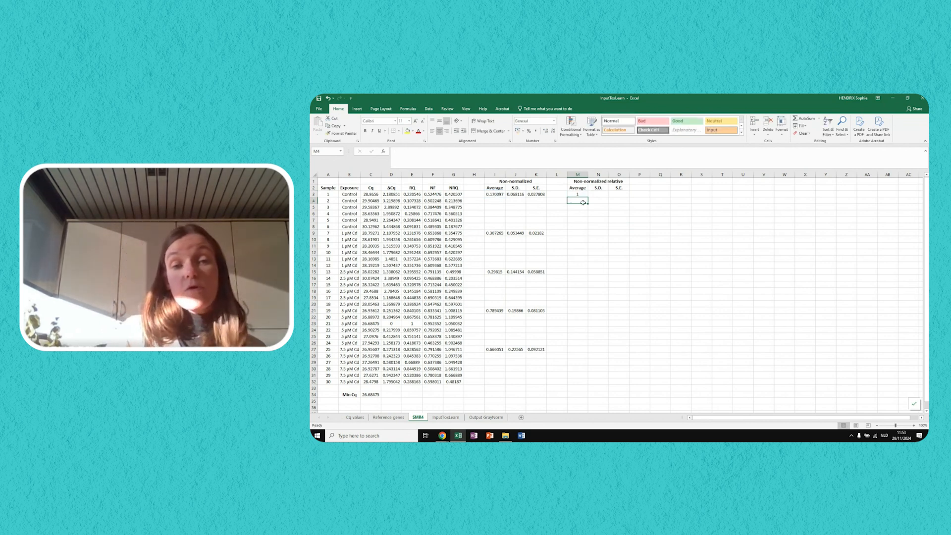
- Make the divisor in M3 absolute as =I3/$I$3 and fill the formula across to O3
left_click_drag(493, 196, 550, 354)
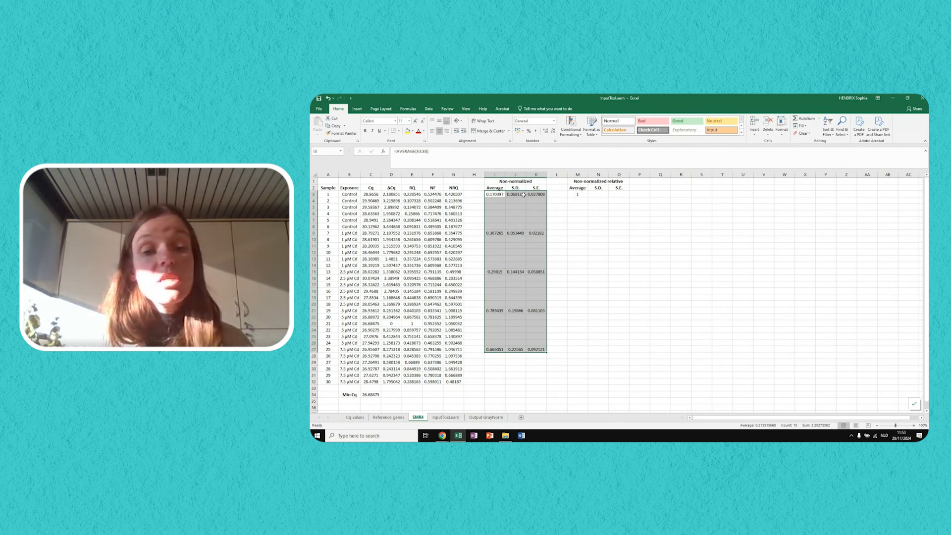
left_click(495, 194)
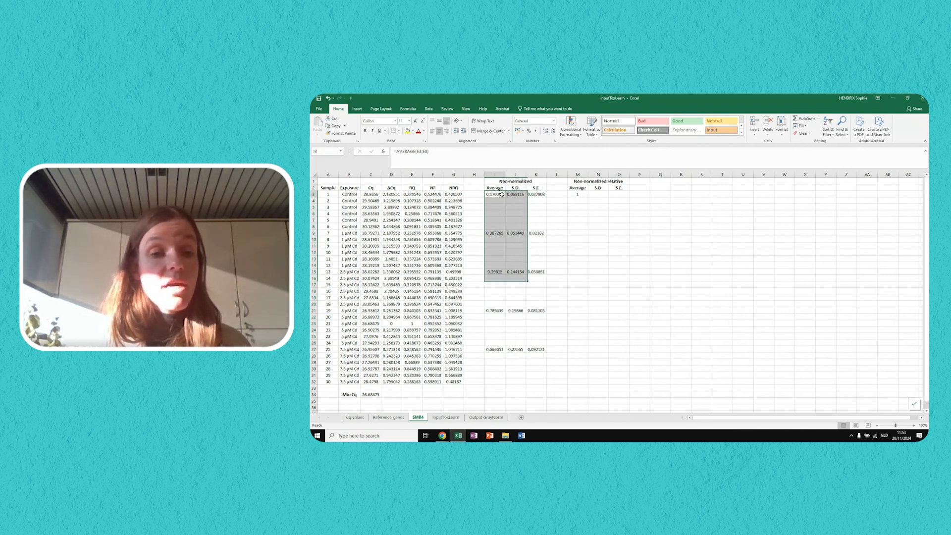
left_click(580, 195)
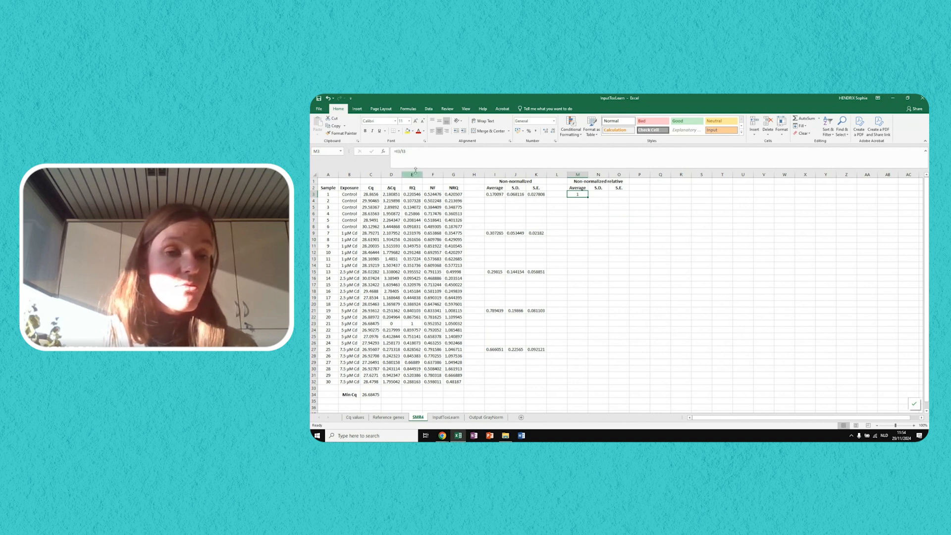
left_click(413, 151)
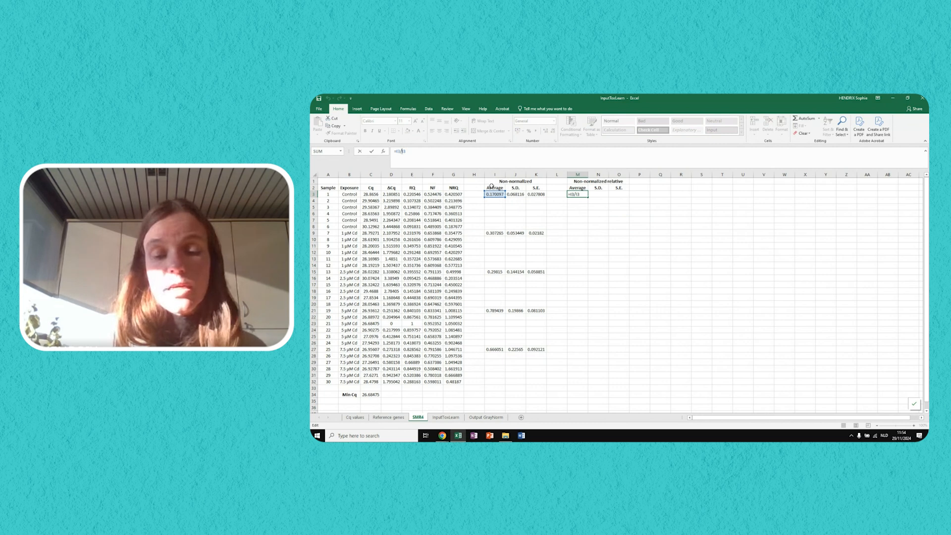
type("$I$")
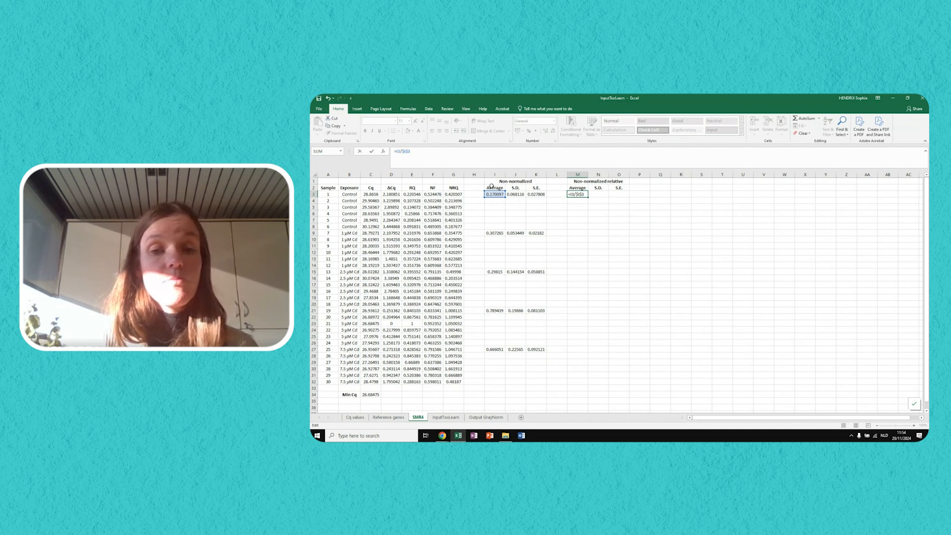
key("Return")
left_click(578, 194)
left_click_drag(588, 197, 629, 197)
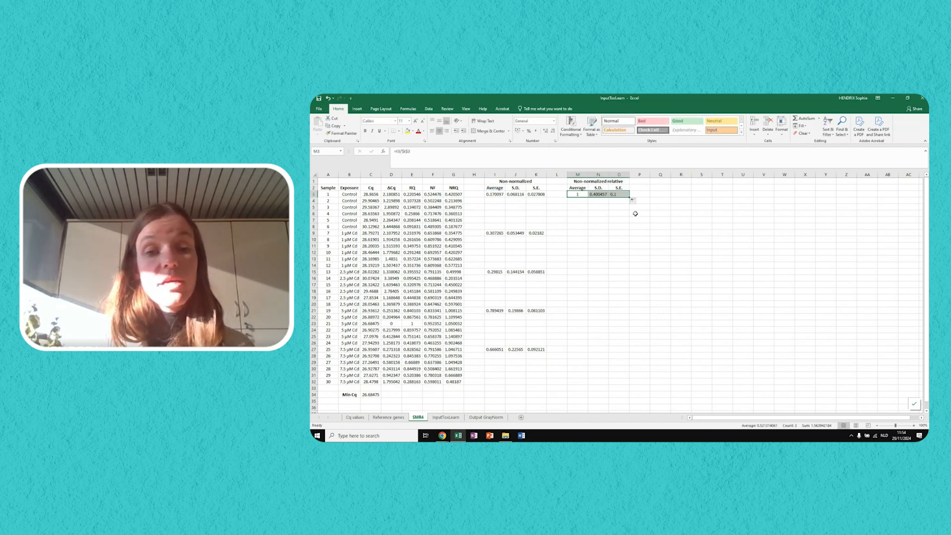
- Copy the relative formulas from M3:O3 to M9:O9 and M15:O15 for the 1 and 2.5 µM Cd groups
key("ctrl+c")
left_click(580, 233)
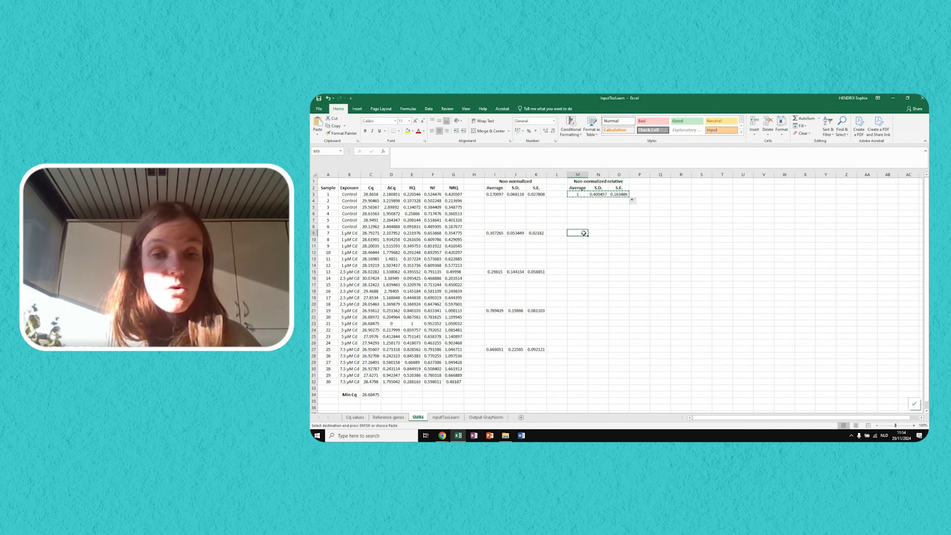
key("ctrl+v")
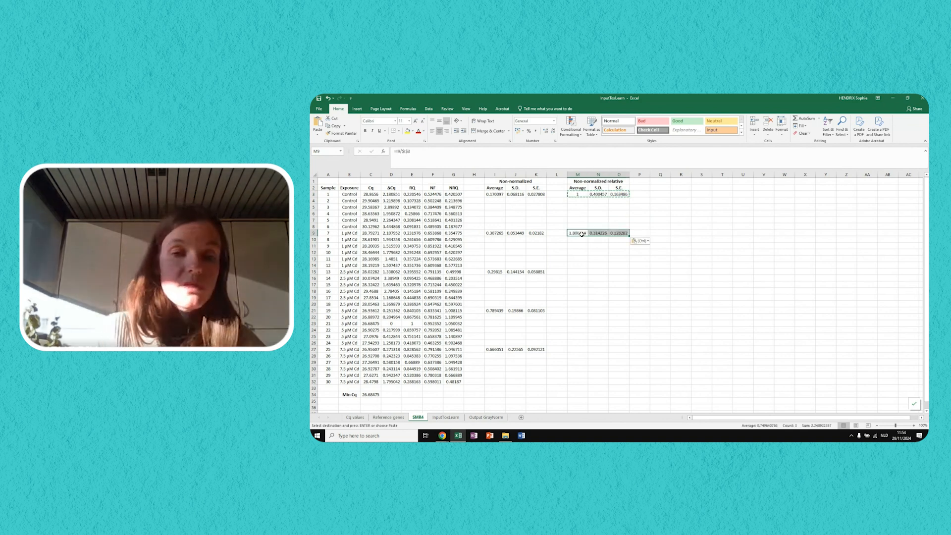
left_click(572, 272)
key("ctrl+v")
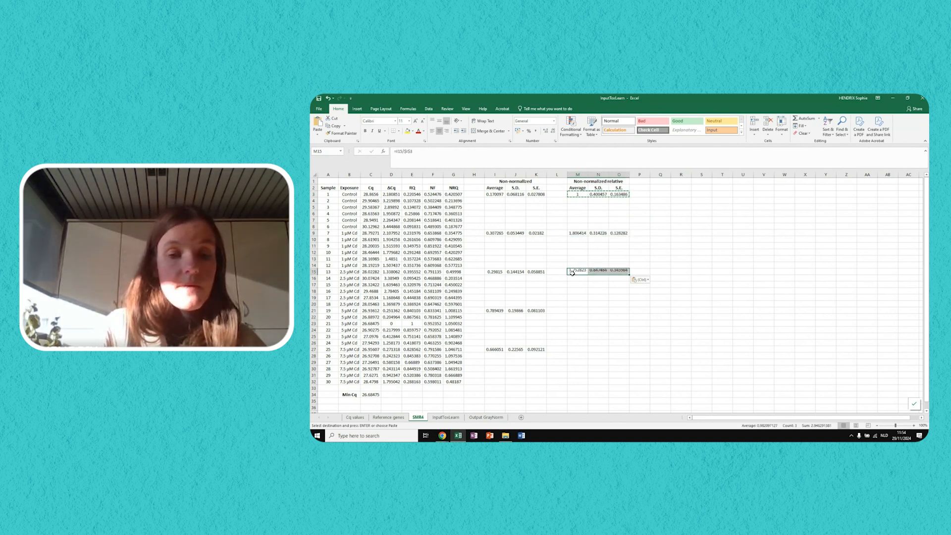
- Paste the copied relative formulas into M21:O21 and M27:O27 for the 5 and 7.5 µM Cd groups
left_click(569, 311)
key("ctrl+v")
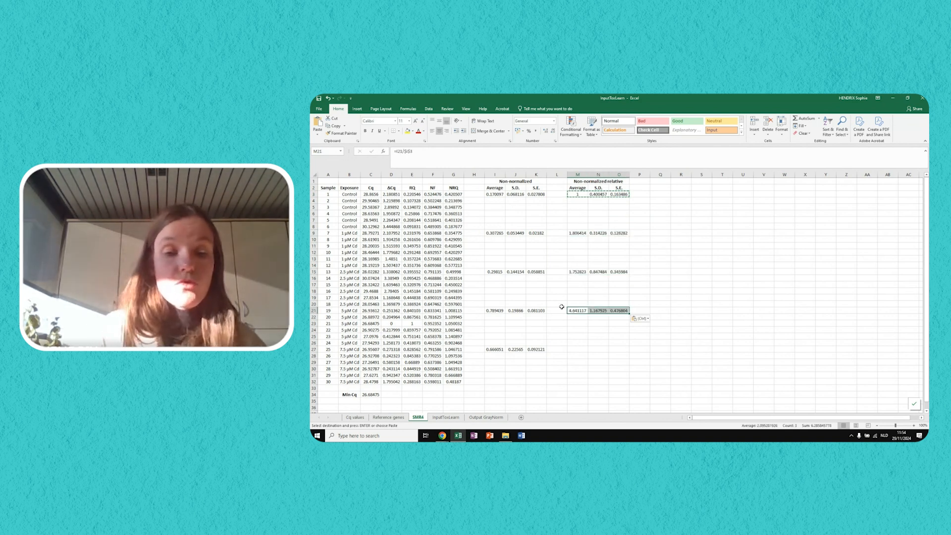
left_click(572, 350)
key("ctrl+v")
left_click(702, 258)
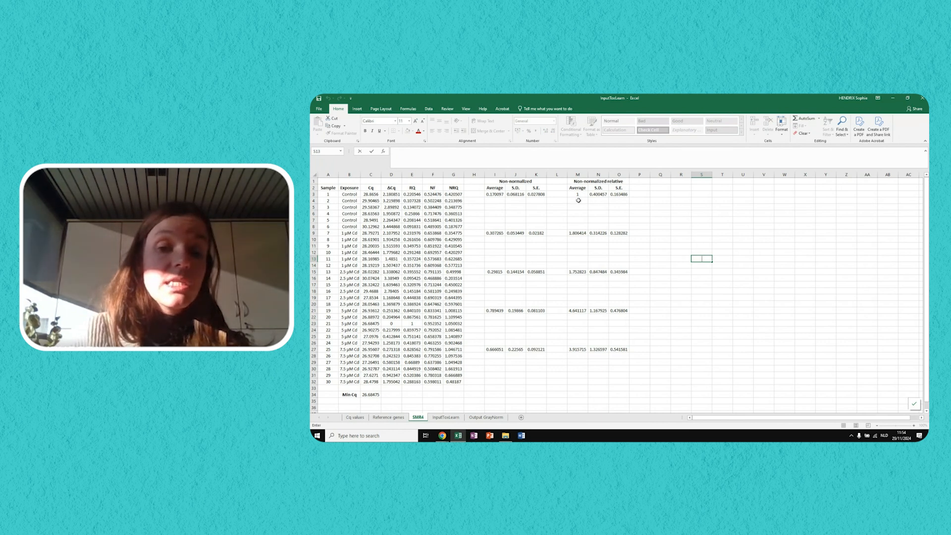
- Review the relative averages of the Cd groups in column M against the control and 7.5 µM Cd averages in column I
left_click(576, 234)
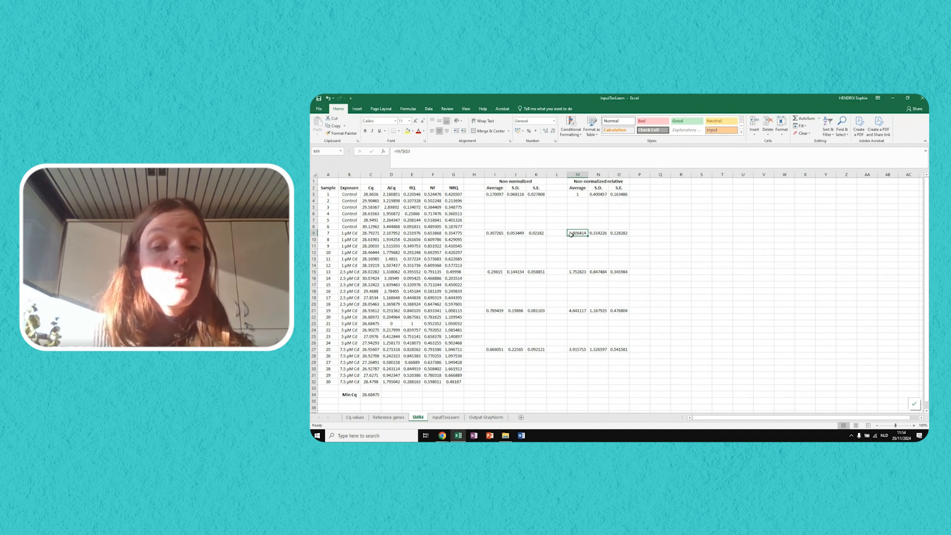
left_click(582, 273)
left_click(588, 312)
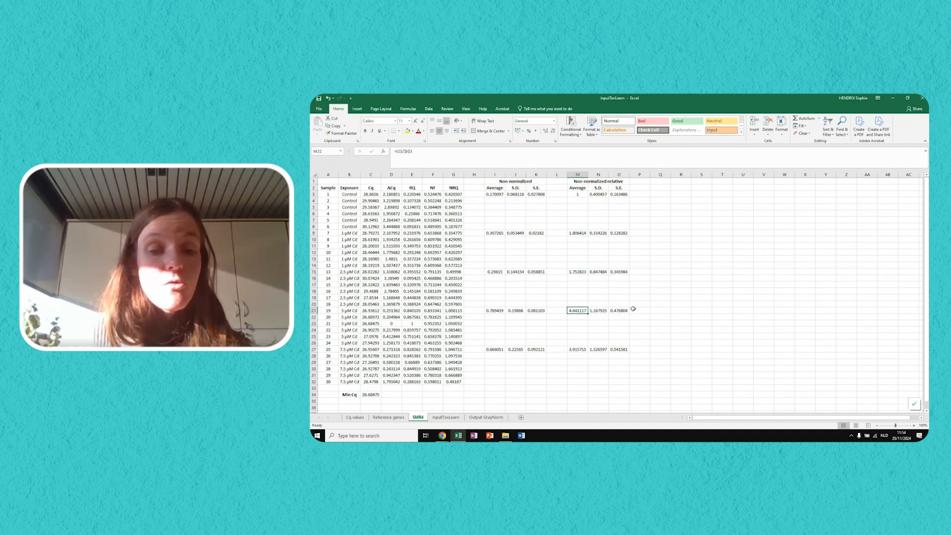
left_click(573, 348)
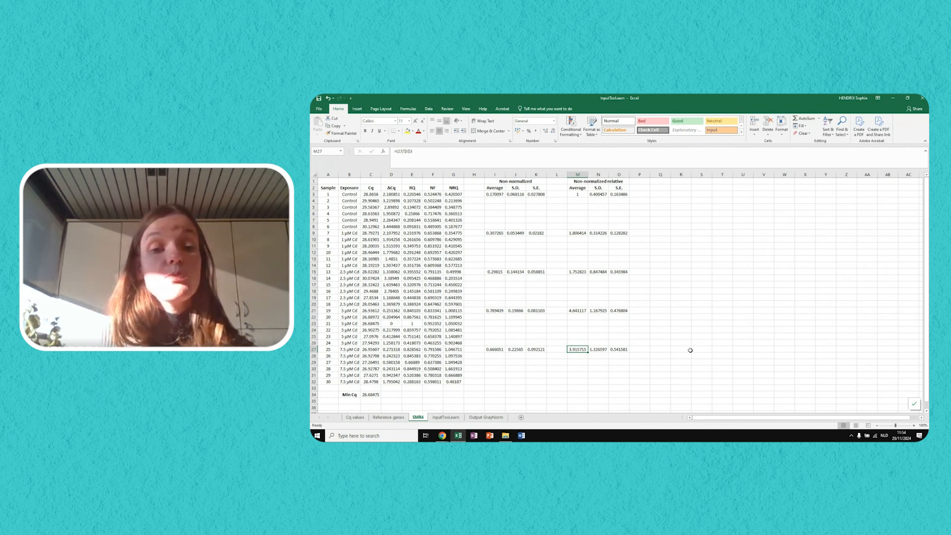
left_click(494, 194)
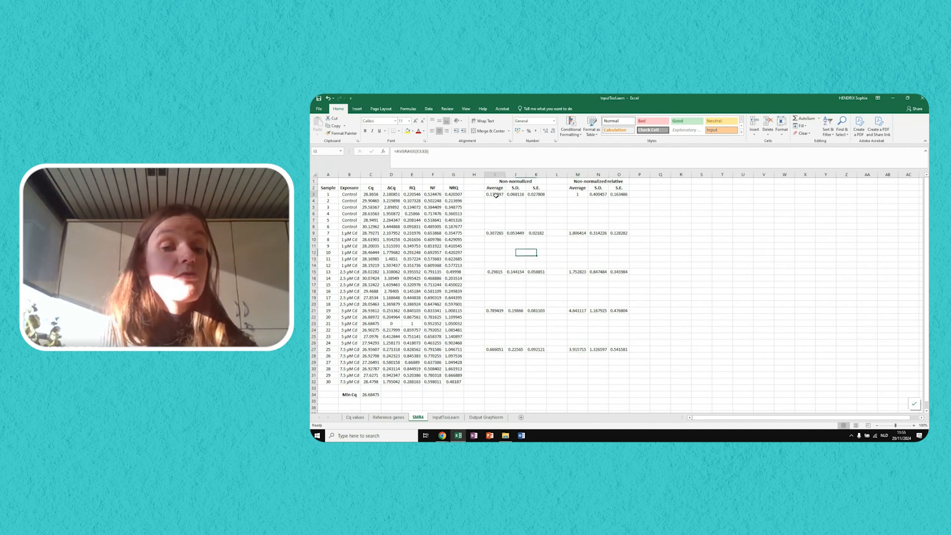
left_click(496, 350)
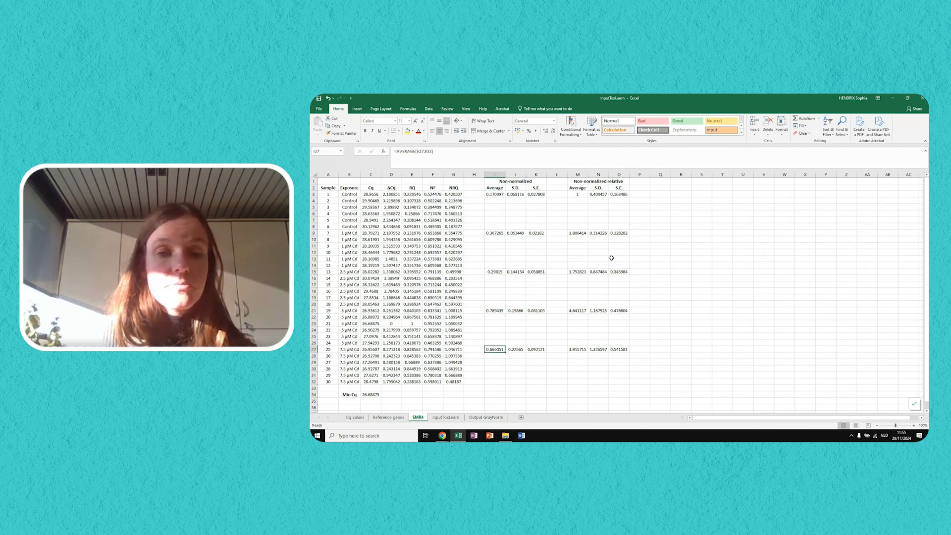
- Copy the non-normalized and non-normalized relative header block from rows 1 and 2 to the columns starting at Q1
left_click_drag(533, 182, 593, 185)
key("ctrl+c")
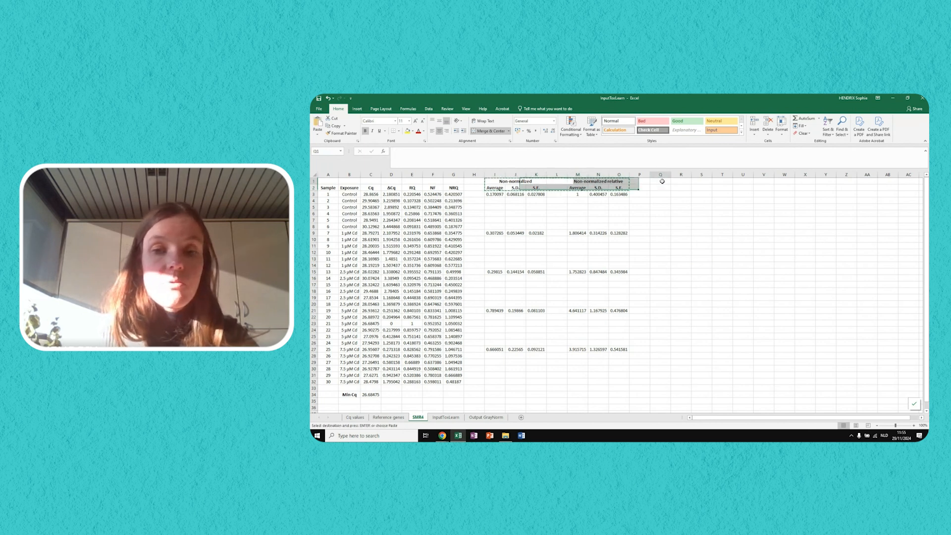
left_click(661, 181)
key("ctrl+v")
- Rename the copied headings in Q1 and U1 as Normalized and Normalized relative
type("Norm")
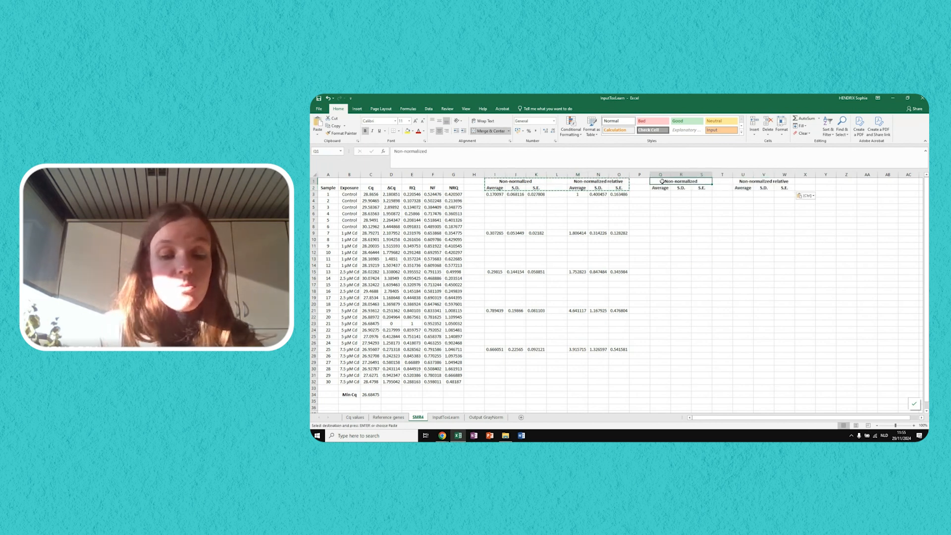
type("alized")
key("Return")
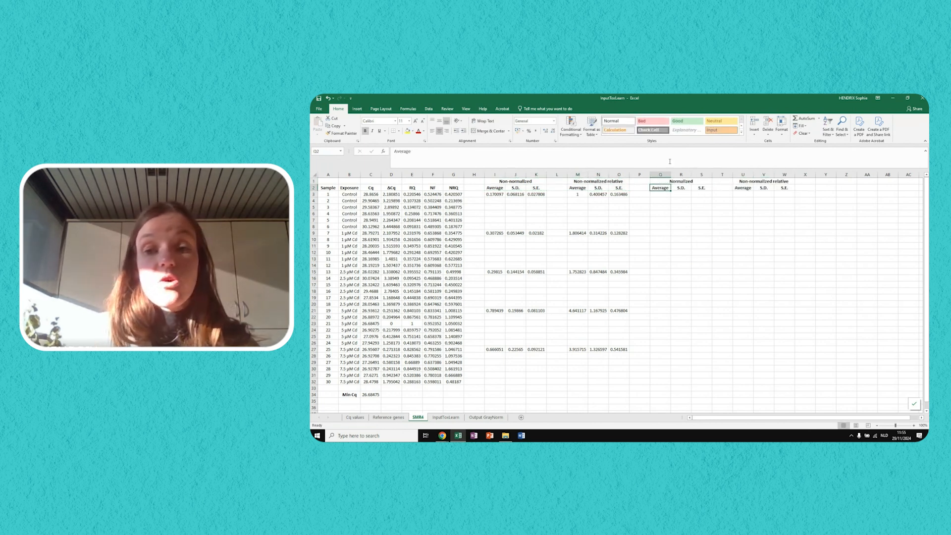
left_click(742, 182)
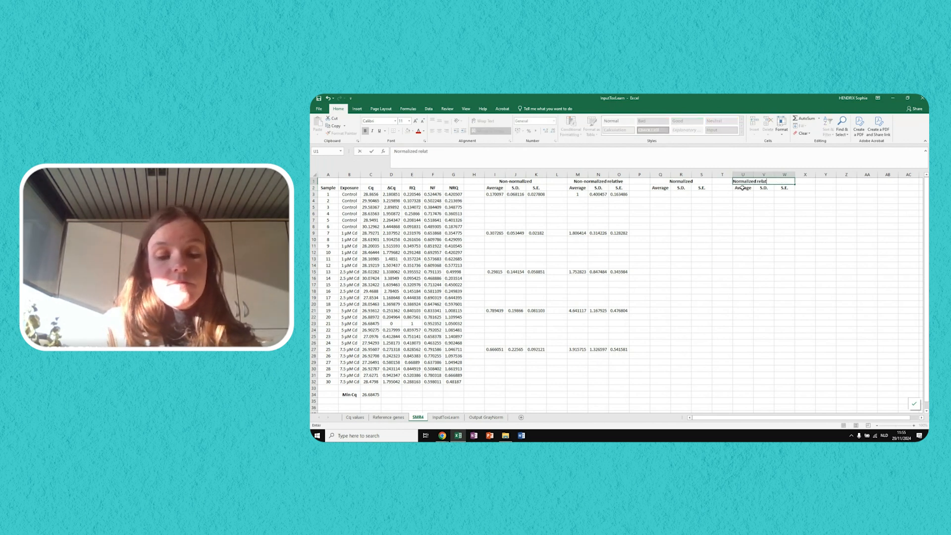
left_click(743, 187)
- Calculate the control group's normalized average in Q3 with AVERAGE over the NRQ values G3:G8
left_click(662, 194)
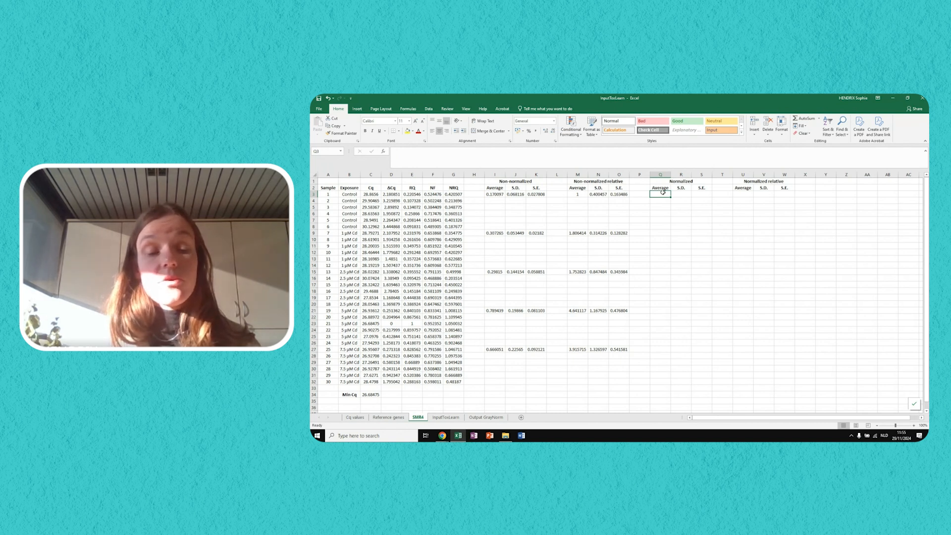
type("=")
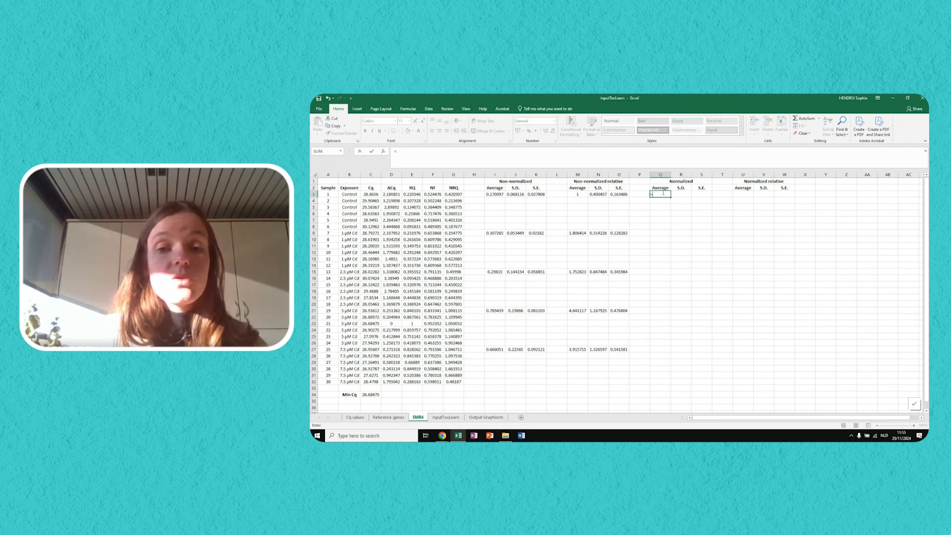
type("average(")
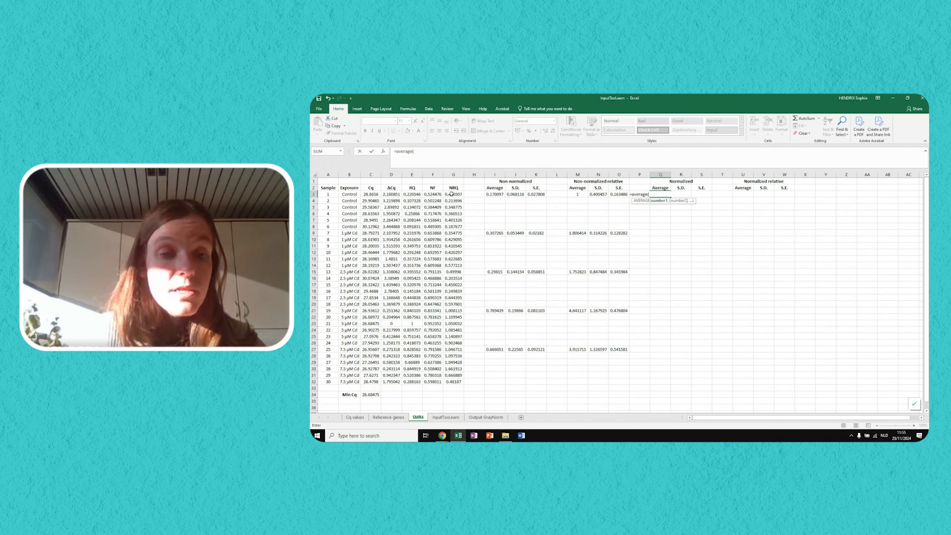
left_click_drag(451, 193, 454, 226)
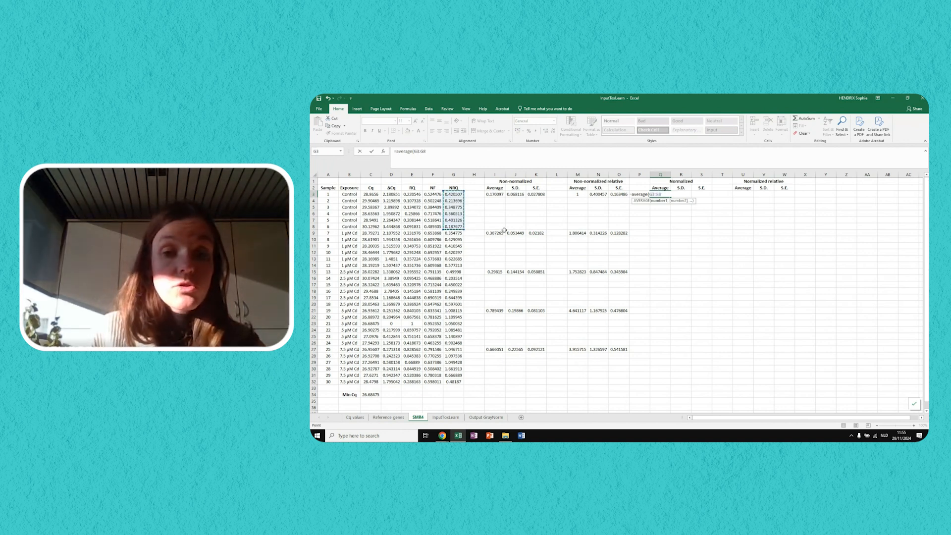
key("Return")
- Calculate the control group's normalized standard deviation in R3 with STDEV over G3:G8
key("Up")
key("Right")
type("=stdev(")
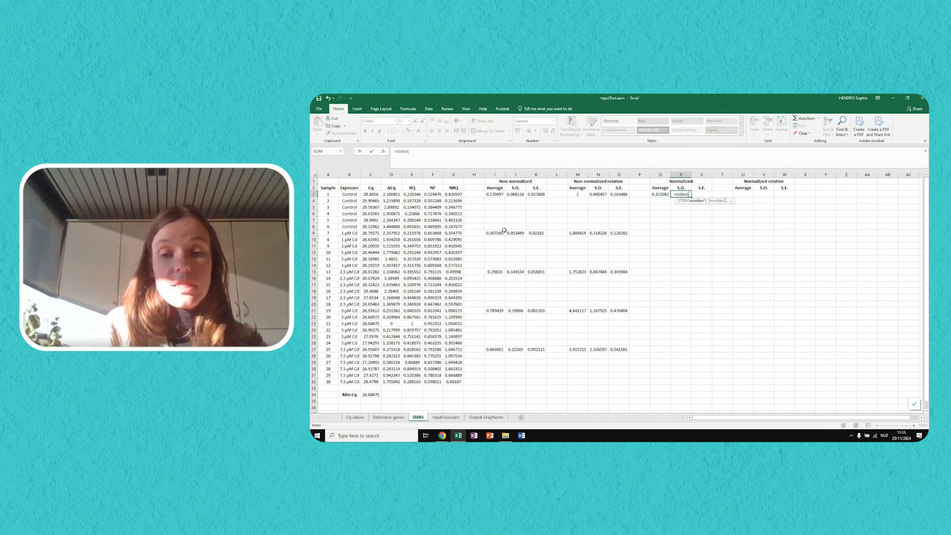
left_click_drag(453, 195, 458, 224)
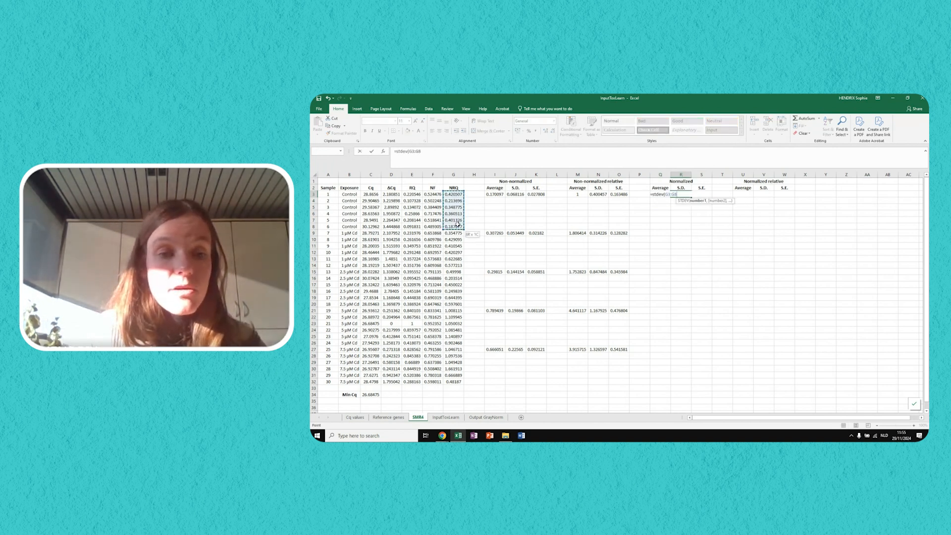
key("Return")
- Calculate the control group's normalized standard error in S3 as R3 divided by SQRT(6)
key("Right")
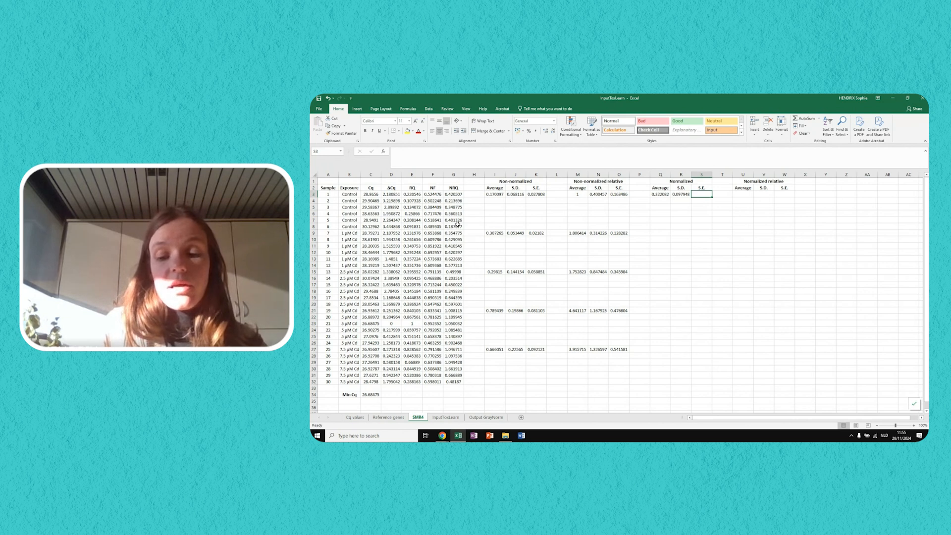
type("=R3")
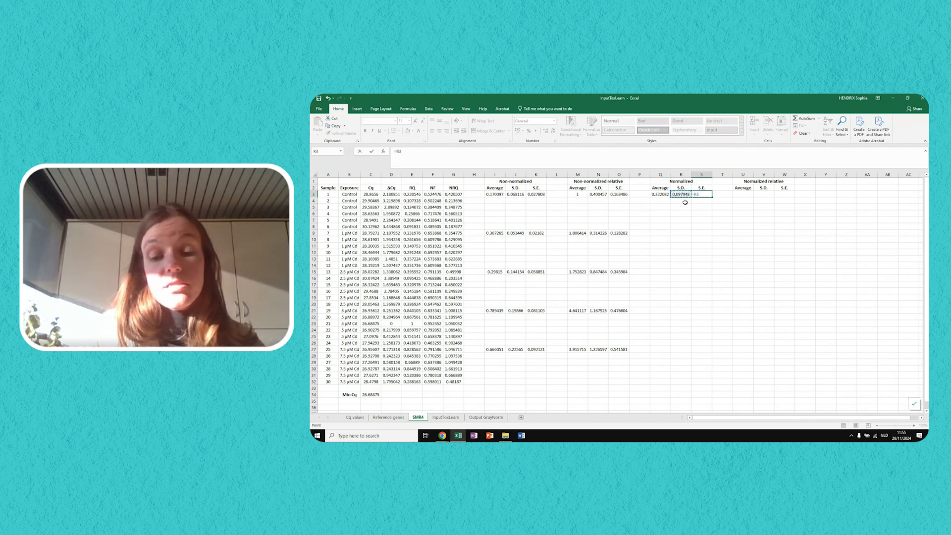
type("/sqrt(")
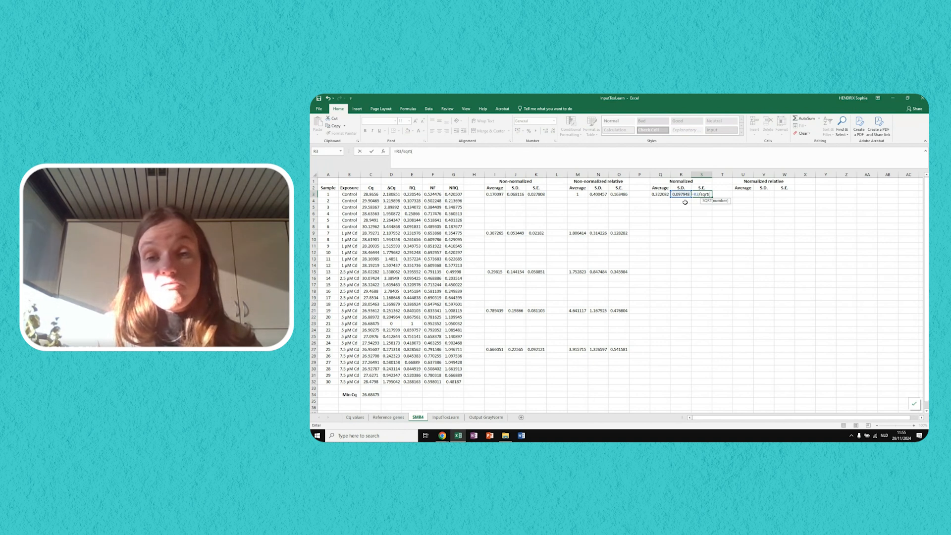
type("6")
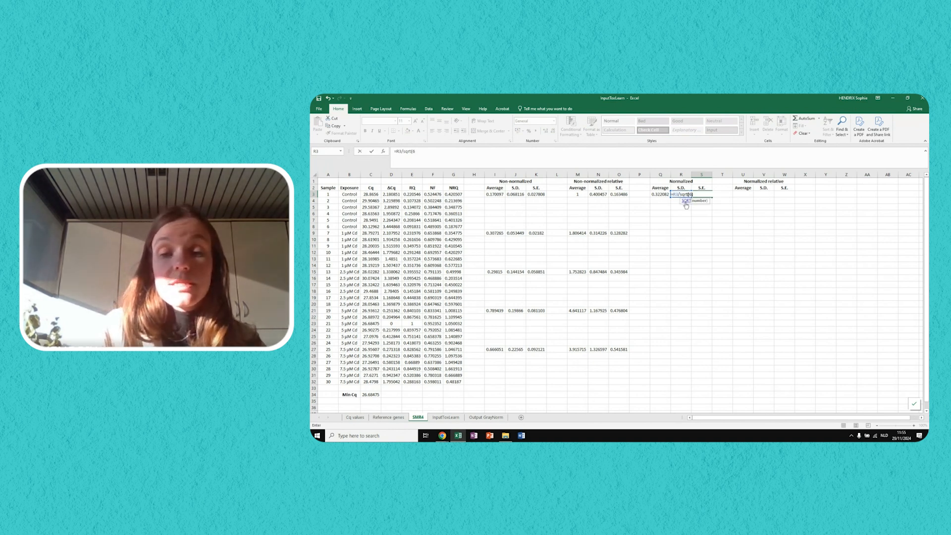
key("Return")
- Copy the normalized formulas from Q3:S3 to Q9:S9 and Q15:S15 for the 1 and 2.5 µM Cd groups
left_click_drag(666, 195, 700, 195)
key("ctrl+c")
left_click(653, 231)
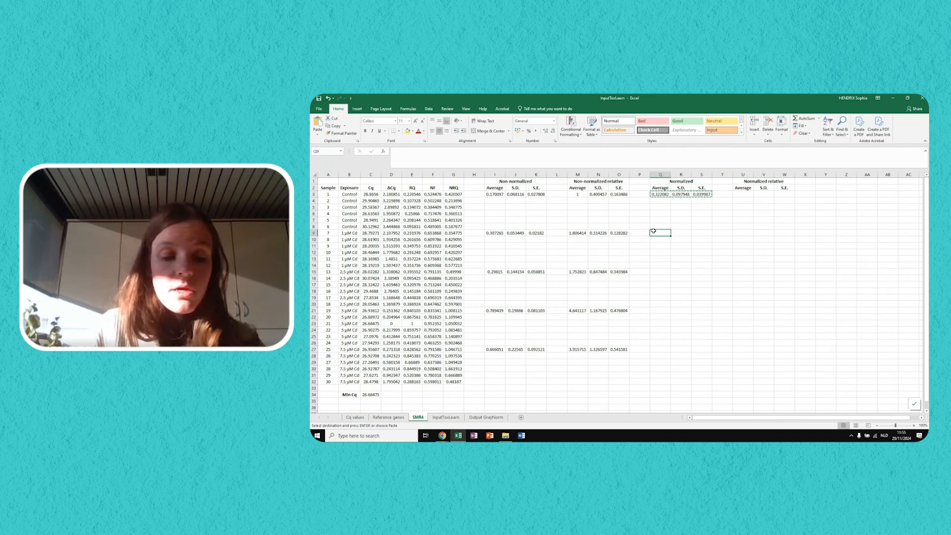
key("ctrl+v")
left_click(664, 272)
key("ctrl+v")
- Paste the same normalized formulas into Q21:S21 and Q27:S27 for the 5 and 7.5 µM Cd groups
key("Down")
key("Down")
key("Down")
key("Down")
key("Down")
key("Down")
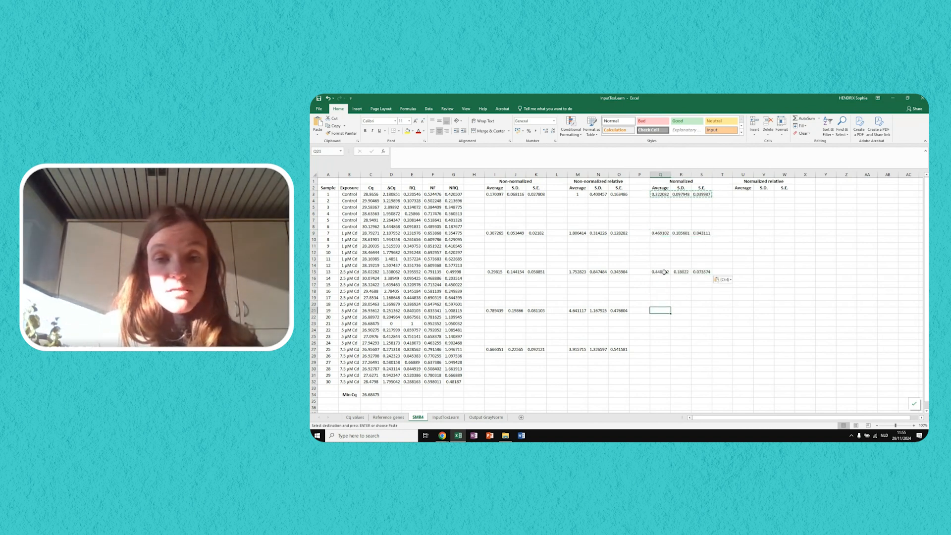
key("ctrl+v")
key("Down")
key("Down")
key("Down")
key("Down")
key("Down")
key("Down")
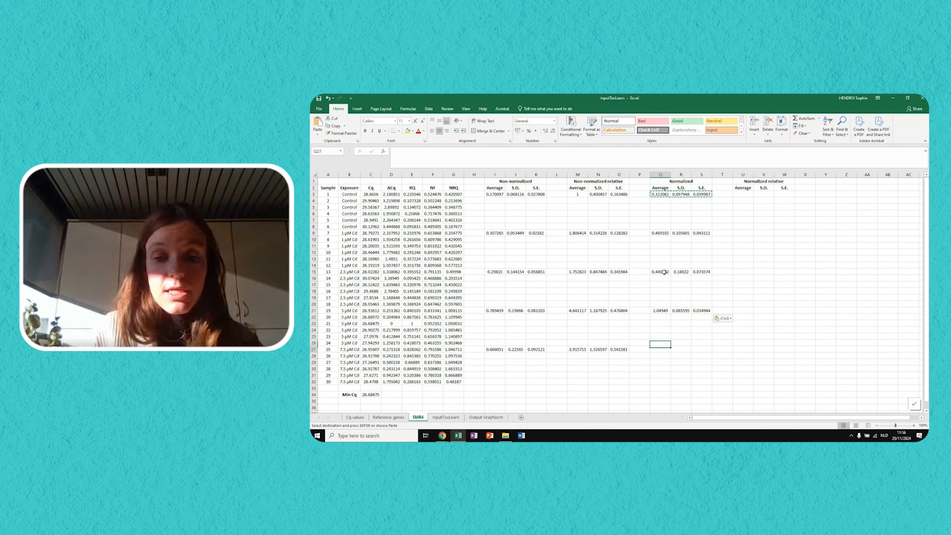
key("ctrl+v")
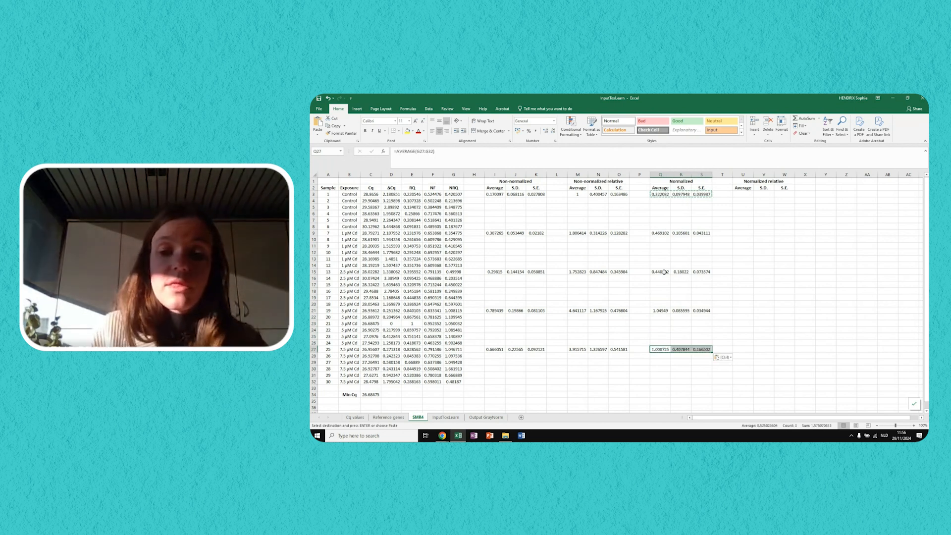
- Enter the control group's normalized relative average in U3 as =Q3/Q3
left_click(749, 195)
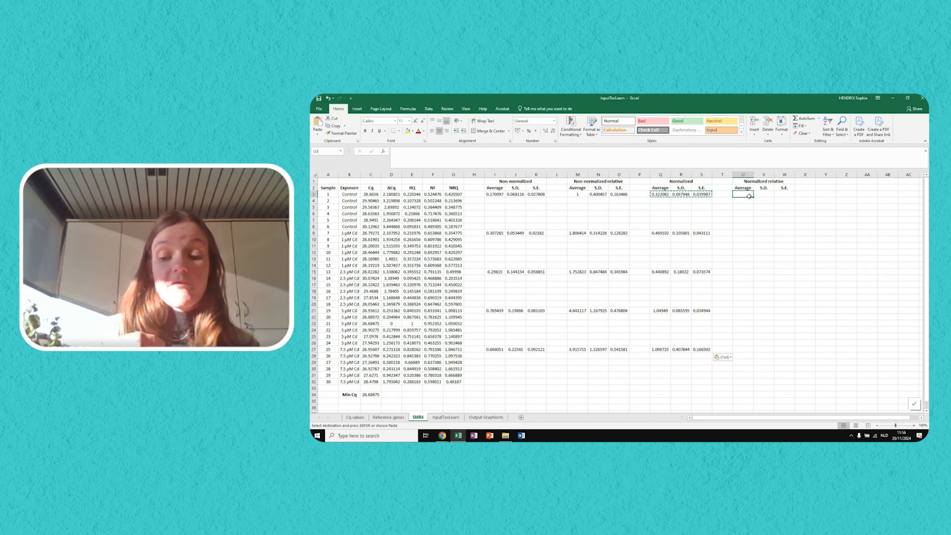
type("=")
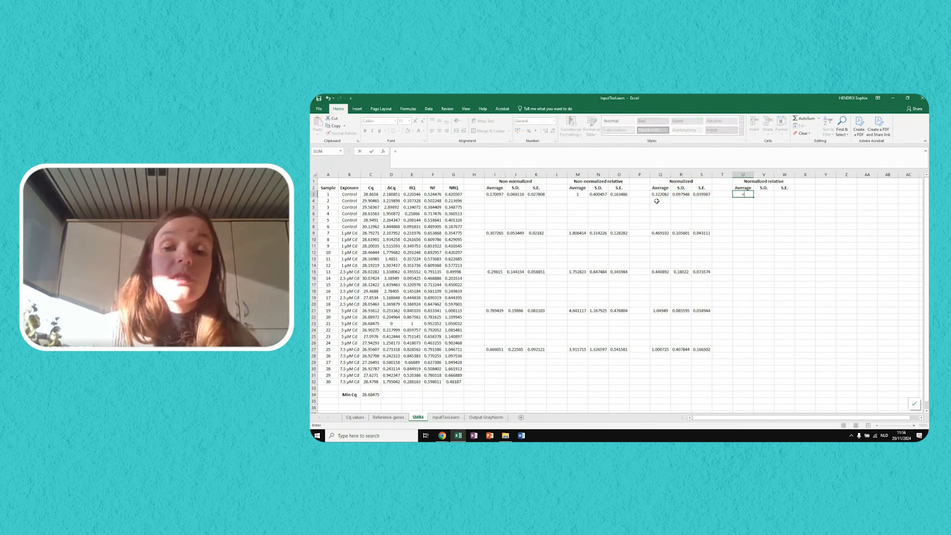
left_click(664, 195)
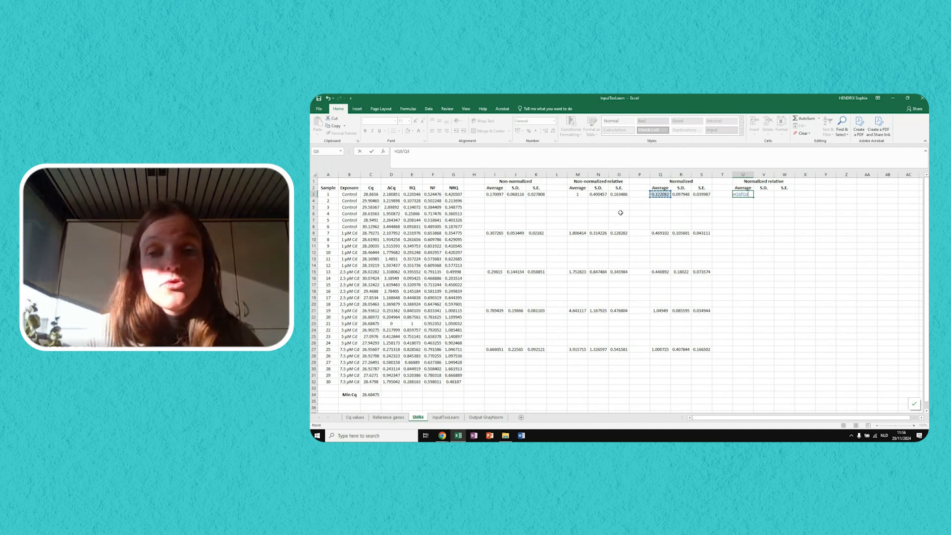
- Make the divisor in U3 absolute as =Q3/$Q$3 and fill the formula across to W3
left_click(404, 151)
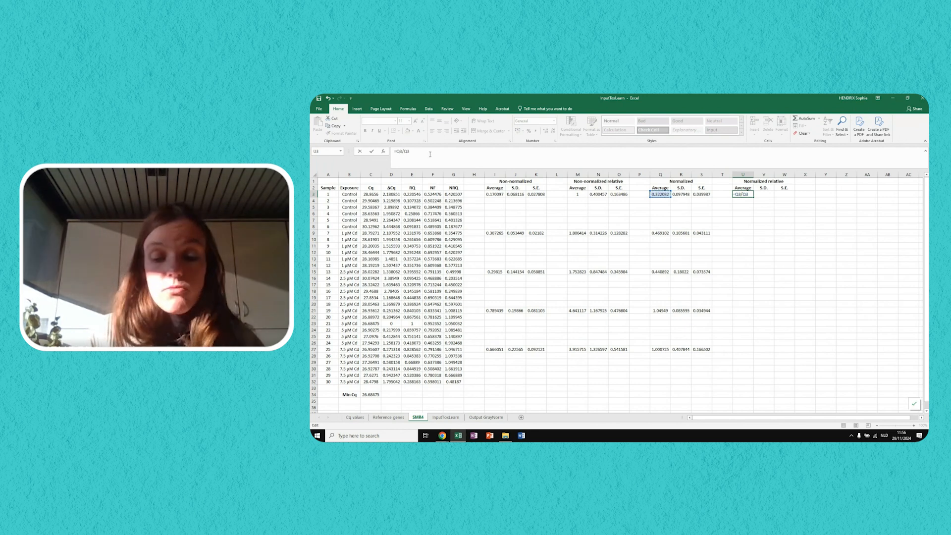
type("$Q$")
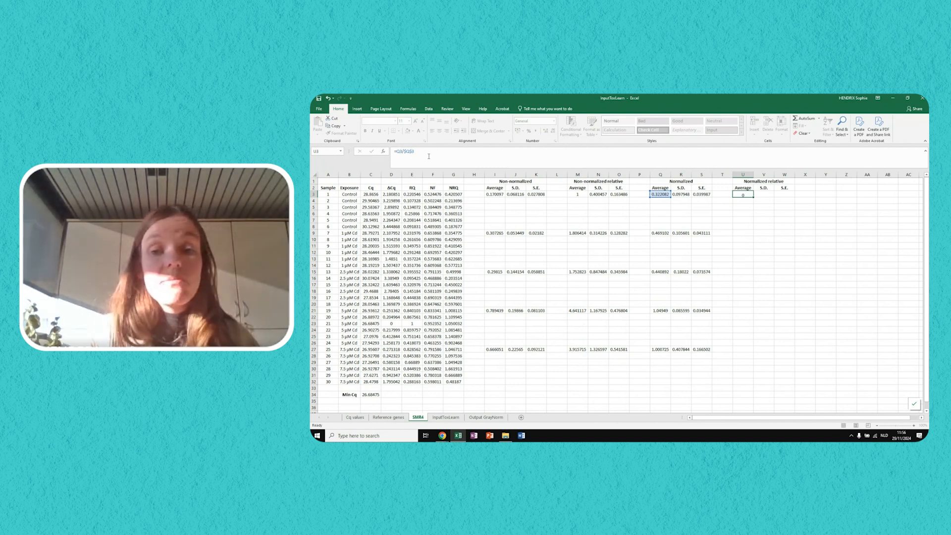
key("Return")
left_click(754, 195)
left_click_drag(753, 198, 792, 198)
- Copy the normalized relative formulas from U3:W3 to U9:W9 and U15:W15 for the 1 and 2.5 µM Cd groups
key("ctrl+c")
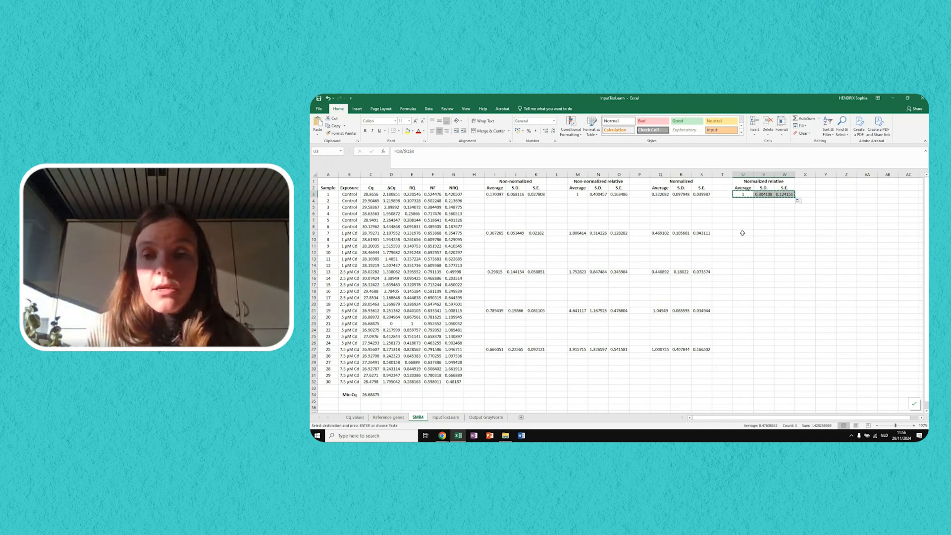
left_click(743, 233)
key("ctrl+v")
key("Down")
key("Down")
key("Down")
key("Down")
key("Down")
key("Down")
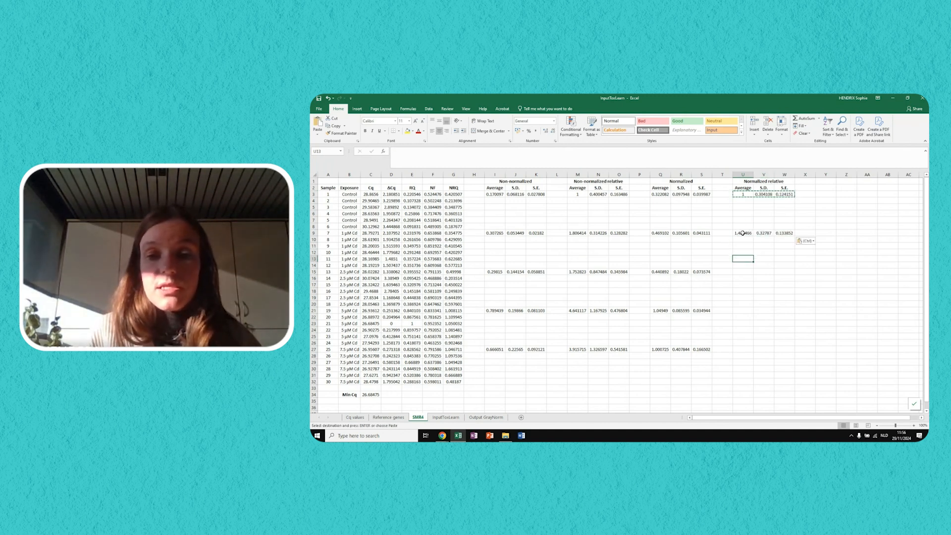
key("ctrl+v")
- Paste the same normalized relative formulas into U21:W21 and U27:W27 for the 5 and 7.5 µM Cd groups
key("Down")
key("Down")
key("Down")
key("Down")
key("Down")
key("Down")
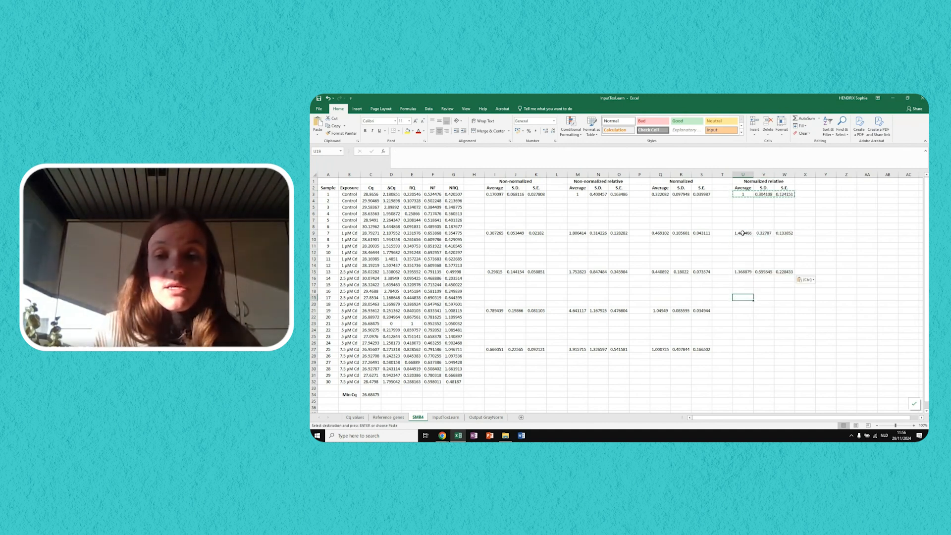
key("ctrl+v")
key("Down")
key("Down")
key("Down")
key("Down")
key("Down")
key("Down")
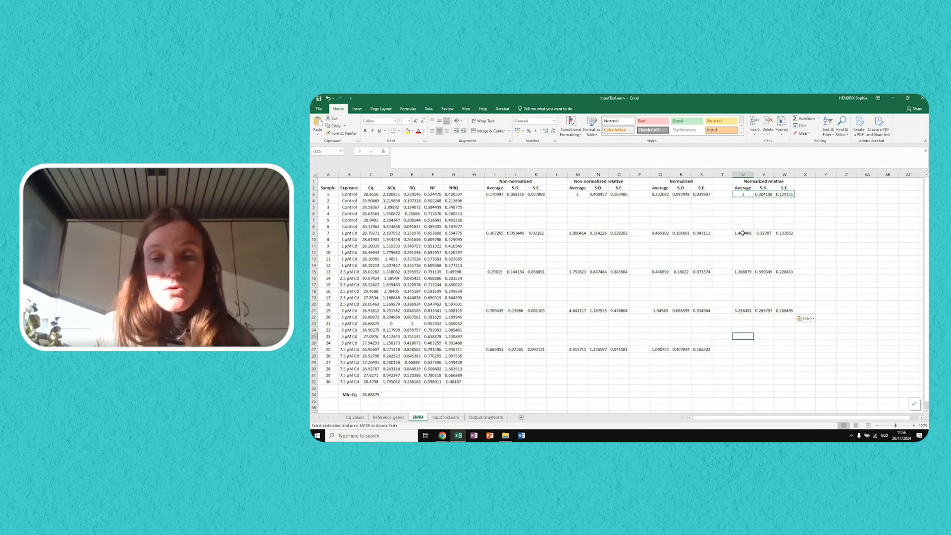
key("ctrl+v")
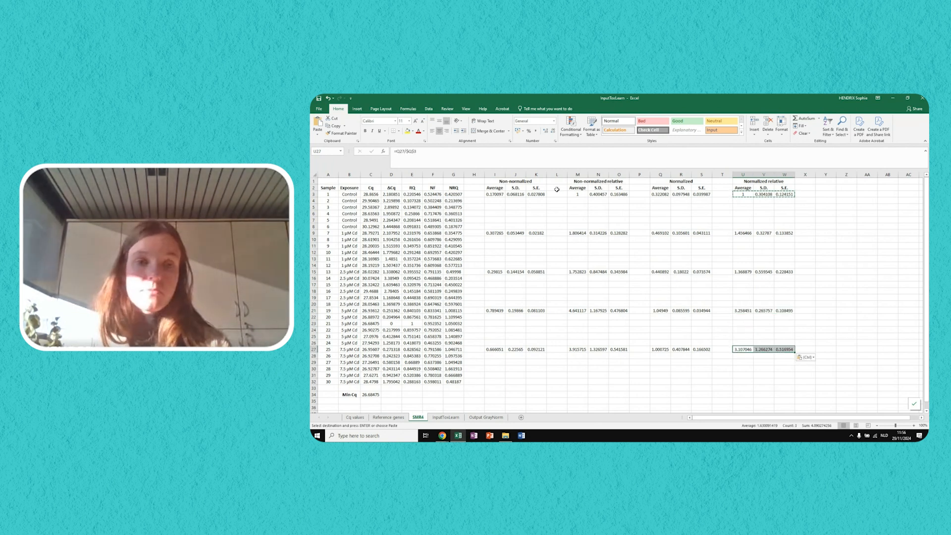
- Display the average, S.D. and S.E. values in I3:W27 with two decimal places
left_click_drag(493, 195, 792, 352)
left_click(554, 131)
left_click(554, 131)
left_click(553, 131)
left_click(554, 131)
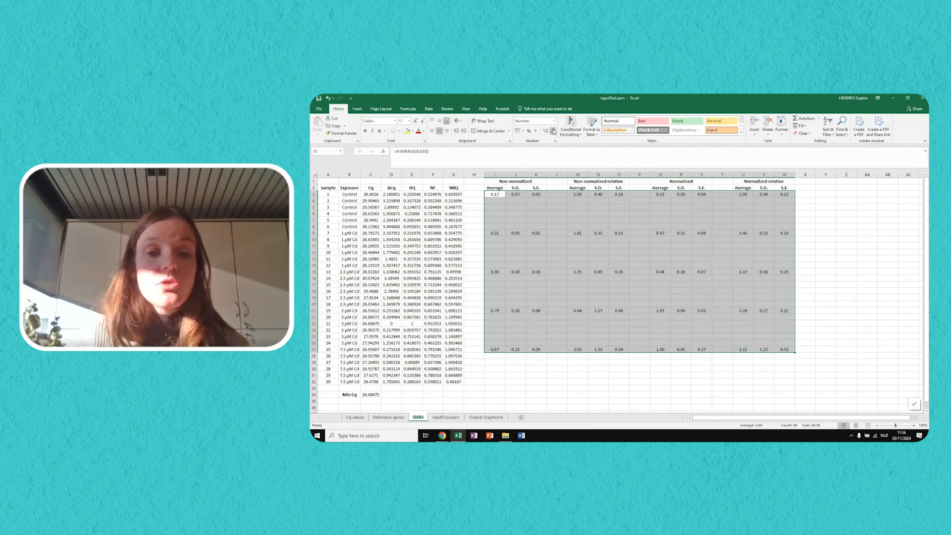
left_click(877, 259)
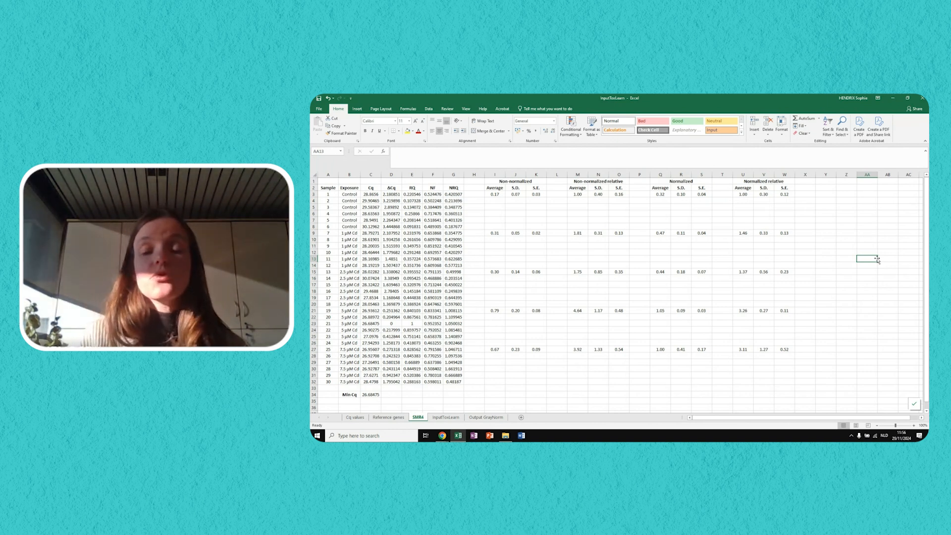
- Insert an empty 2-D clustered column chart and place it beside the normalized relative table
key("Right")
key("Right")
key("Right")
key("Right")
key("Right")
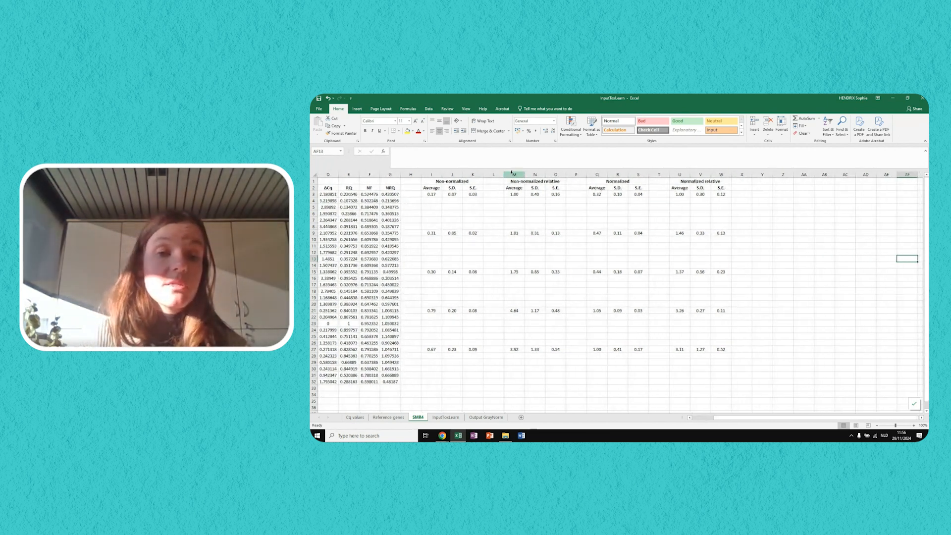
left_click_drag(515, 174, 556, 174)
left_click_drag(680, 174, 722, 174)
left_click(784, 208)
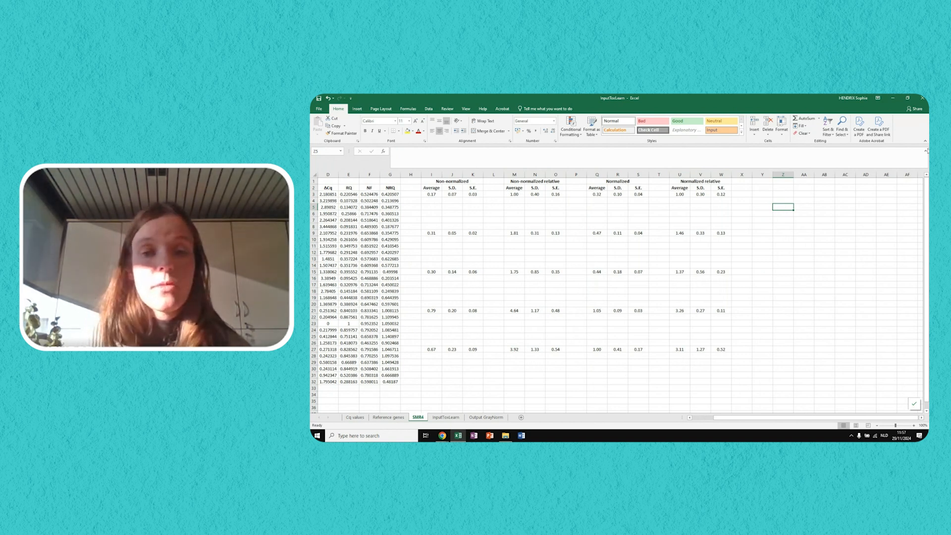
left_click(357, 109)
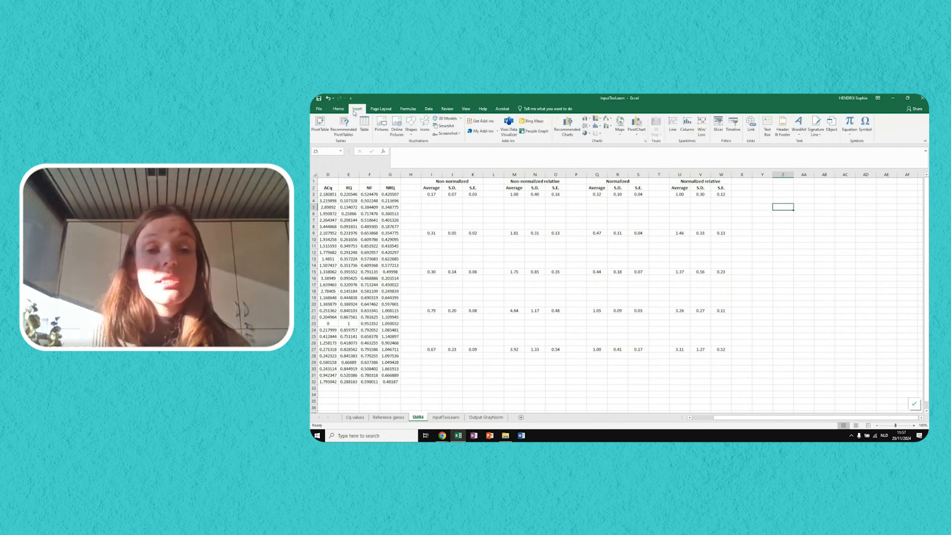
left_click(587, 120)
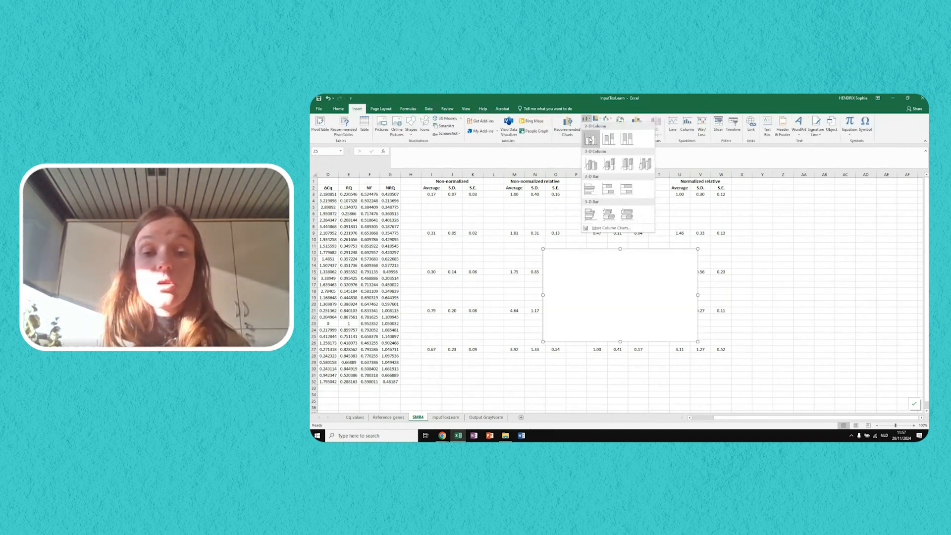
left_click(590, 140)
left_click_drag(628, 285, 819, 233)
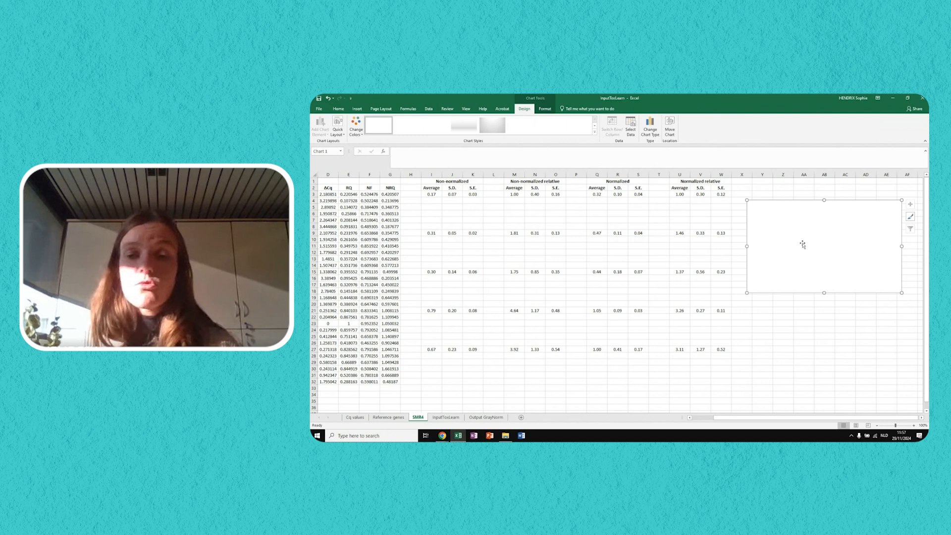
- Add a data series named "Non-normalized data" to the empty chart
right_click(801, 245)
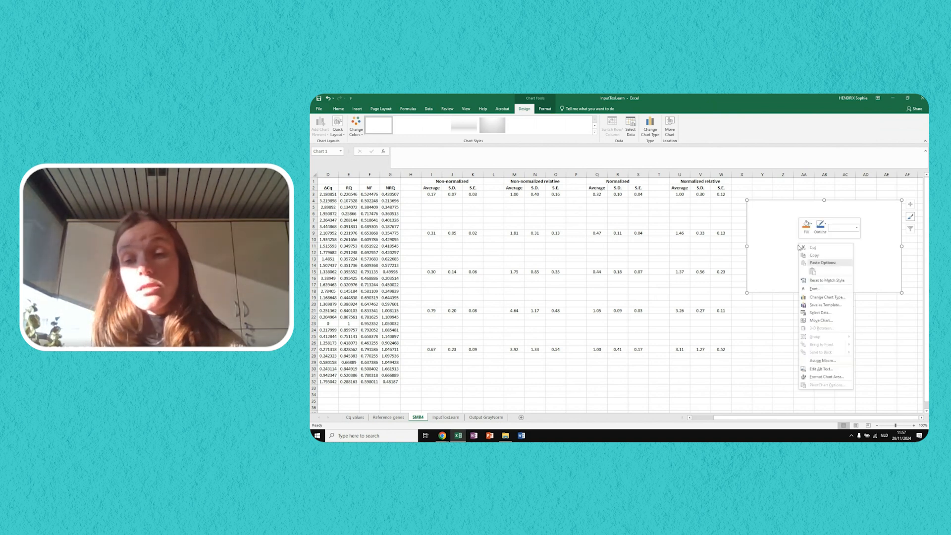
left_click(835, 315)
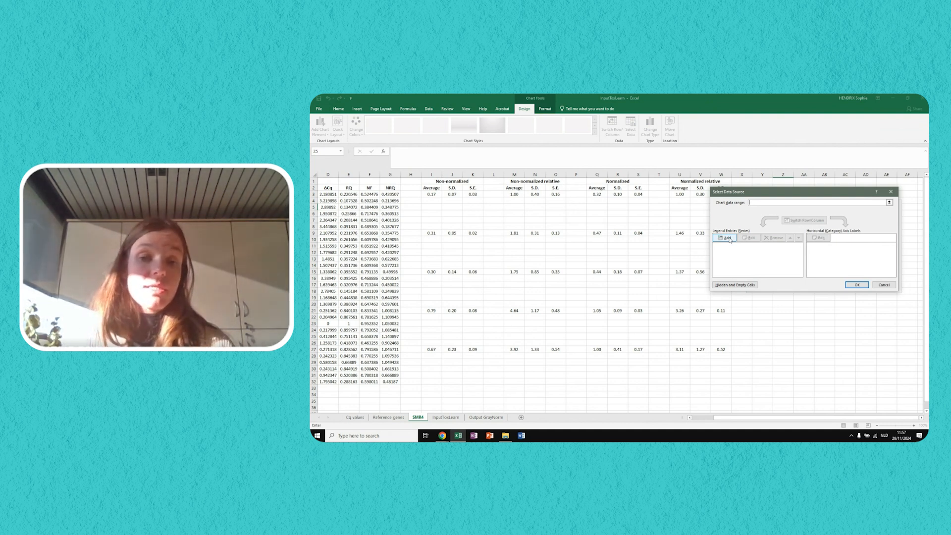
left_click(727, 238)
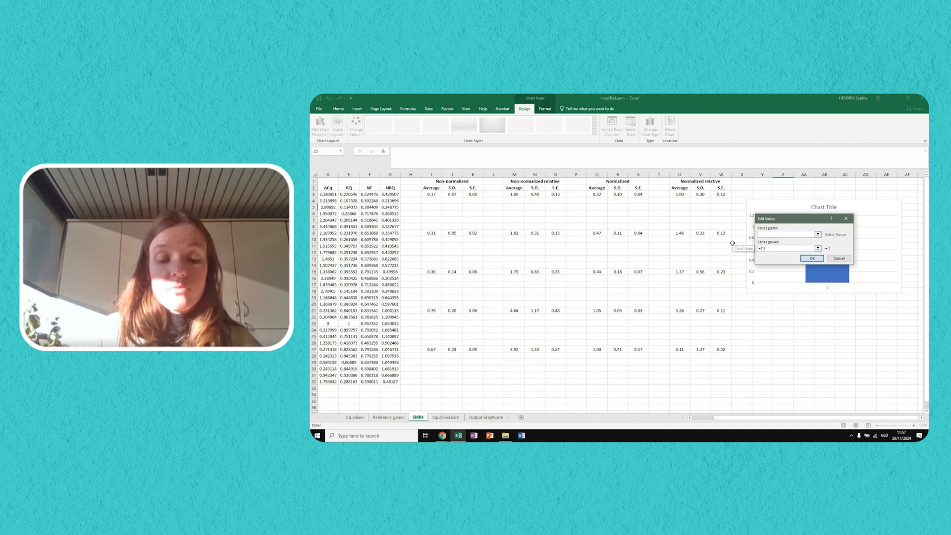
type("Non-")
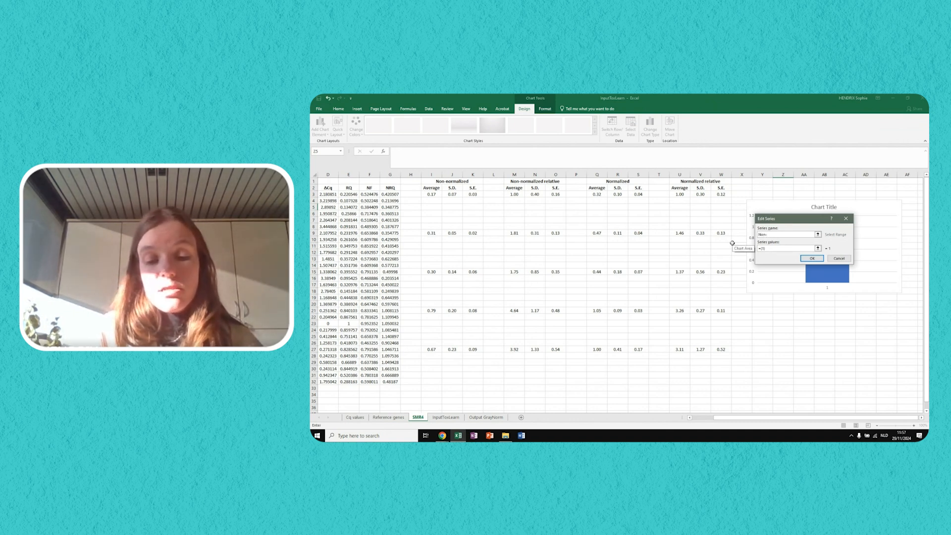
type("normalized")
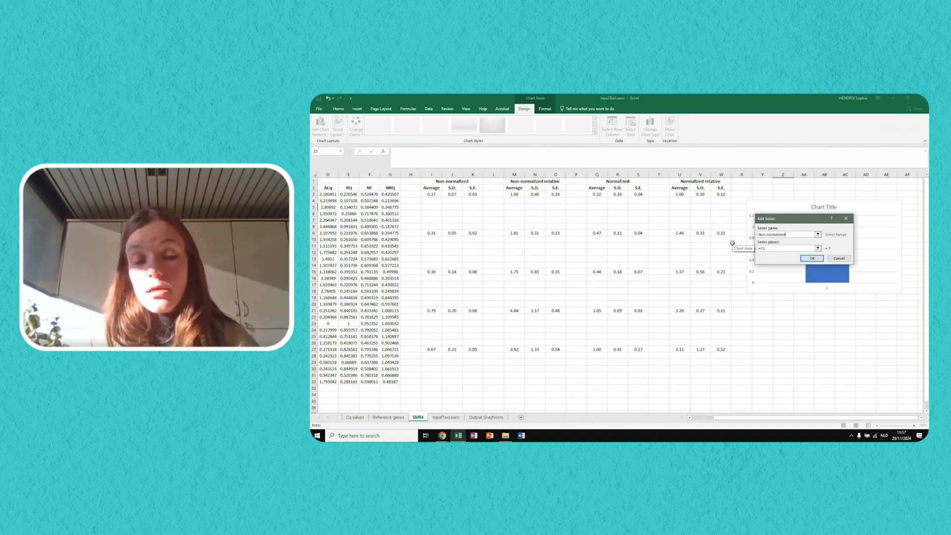
type(" data")
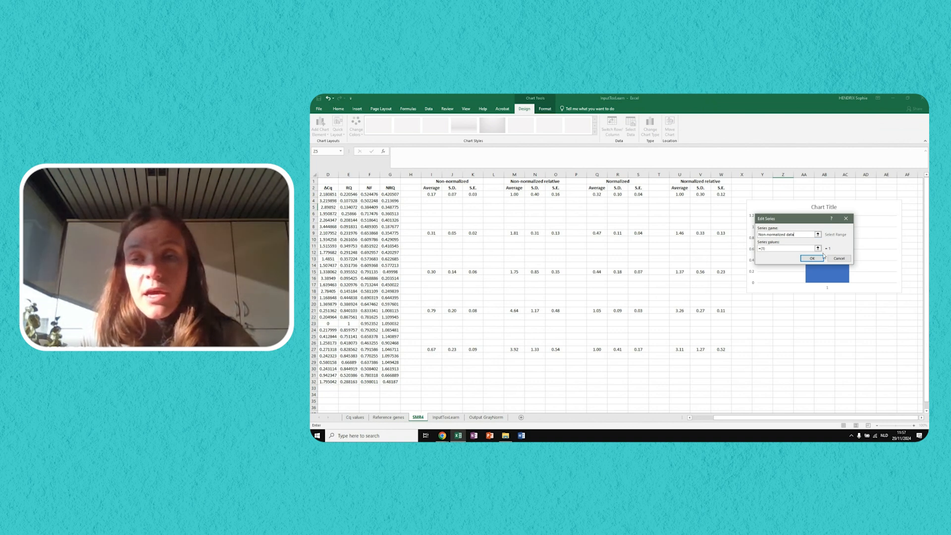
- Set the non-normalized series values to the relative averages in M3, M9, M15, M21 and M27
left_click(818, 248)
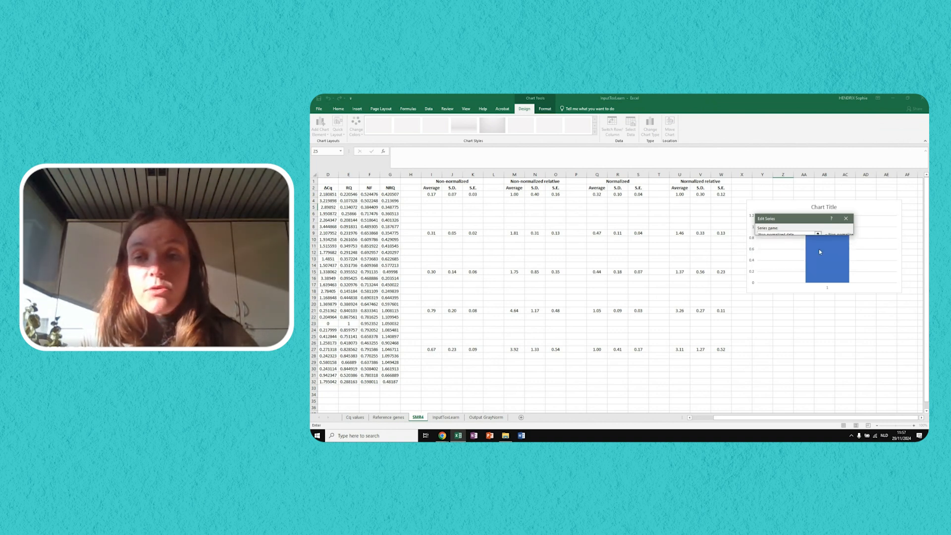
left_click(521, 196)
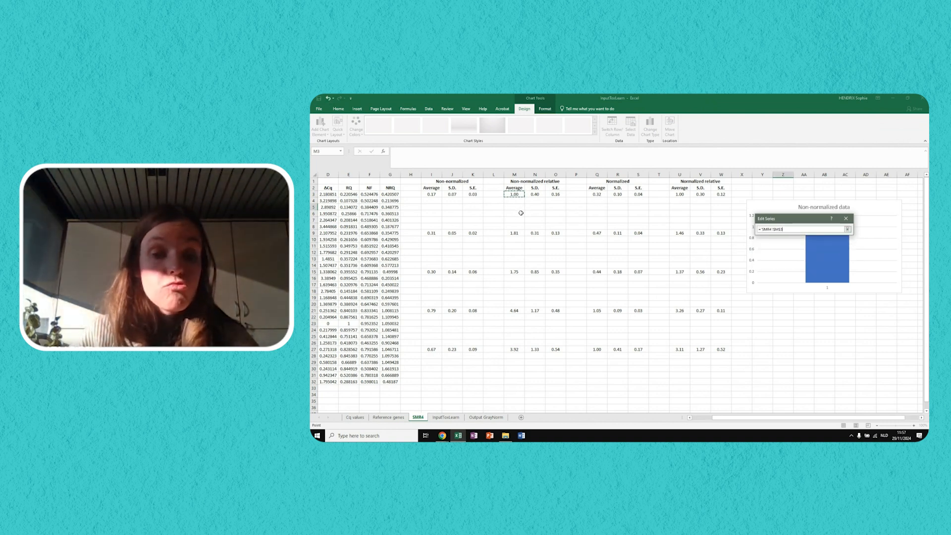
left_click(518, 233, "ctrl")
left_click(517, 272, "ctrl")
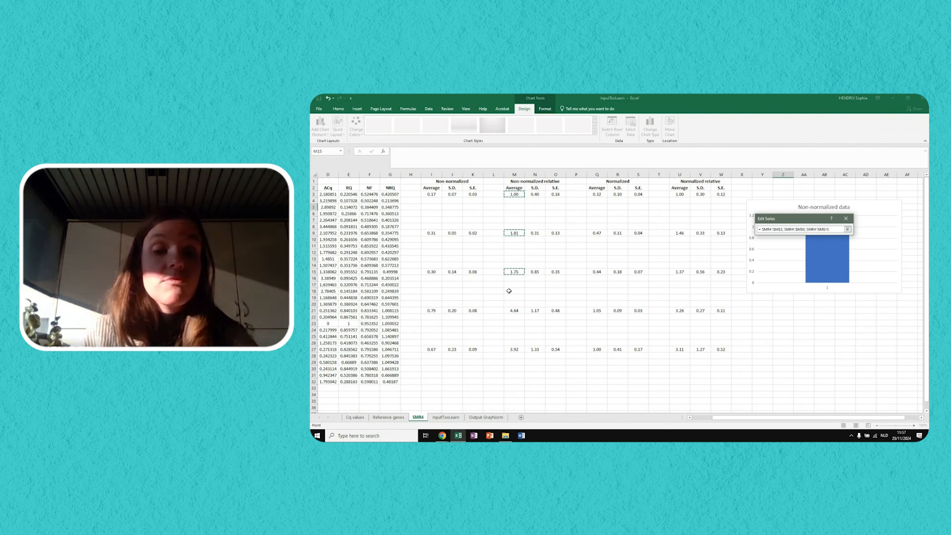
left_click(518, 310, "ctrl")
left_click(518, 349, "ctrl")
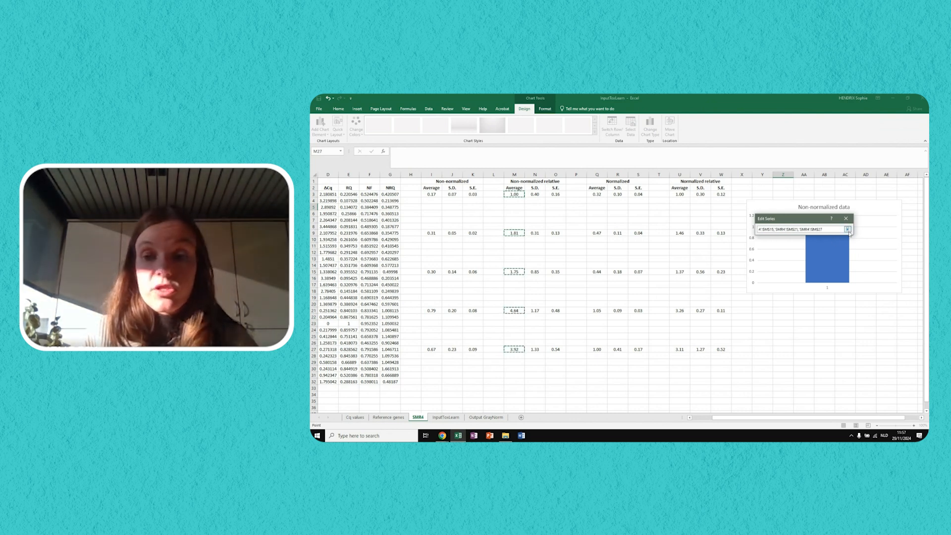
left_click(848, 229)
left_click(820, 258)
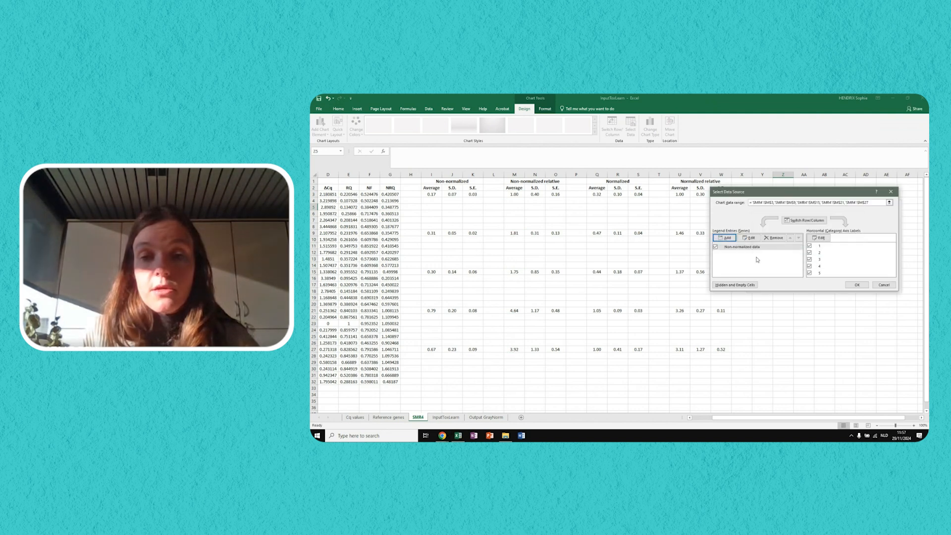
- Add a second series named "Normalized" with the relative averages in U3, U9, U15, U21 and U27 as values
left_click(724, 238)
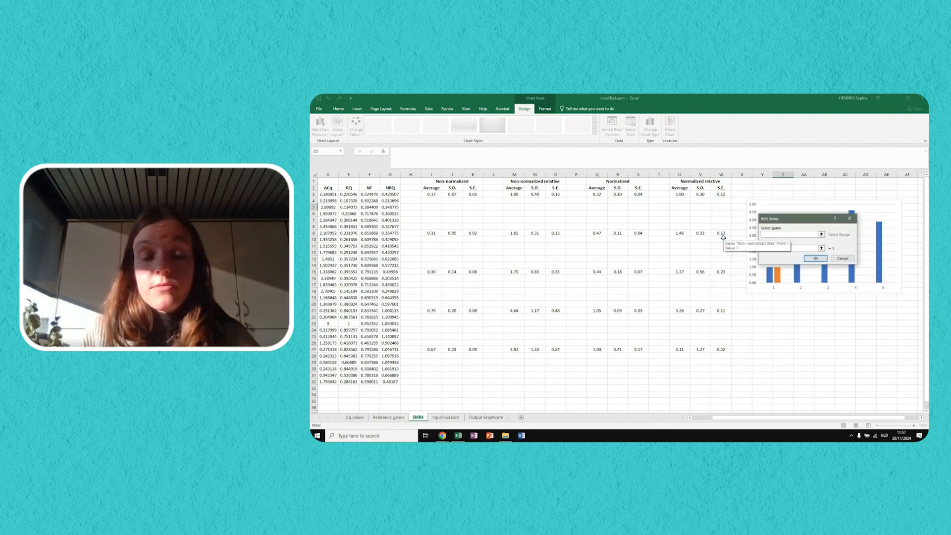
type("Normalized")
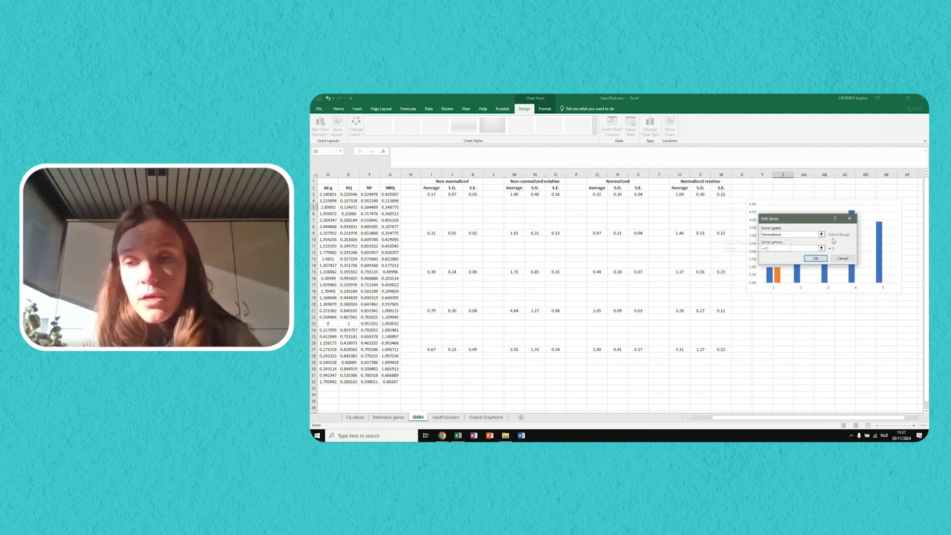
left_click(821, 249)
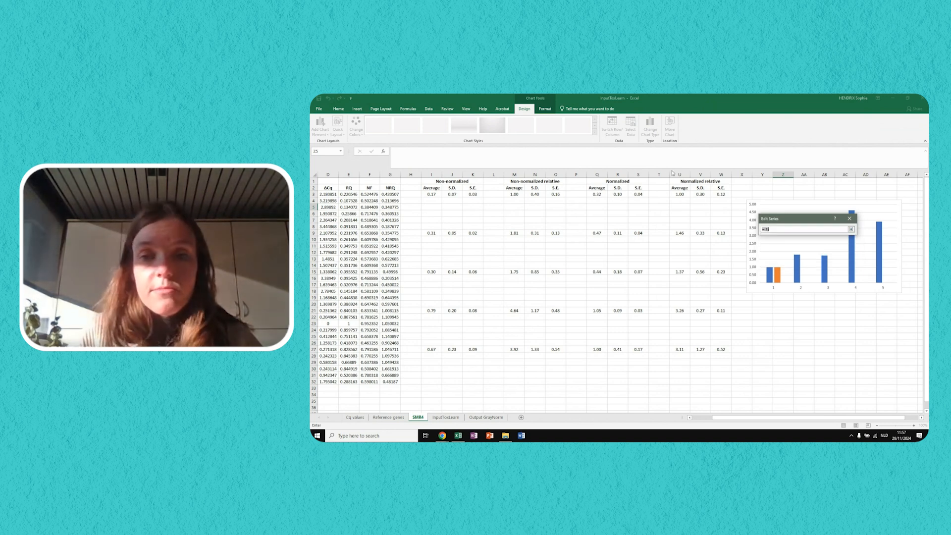
left_click(680, 195)
left_click(680, 233, "ctrl")
left_click(680, 272, "ctrl")
left_click(677, 311, "ctrl")
left_click(680, 349, "ctrl")
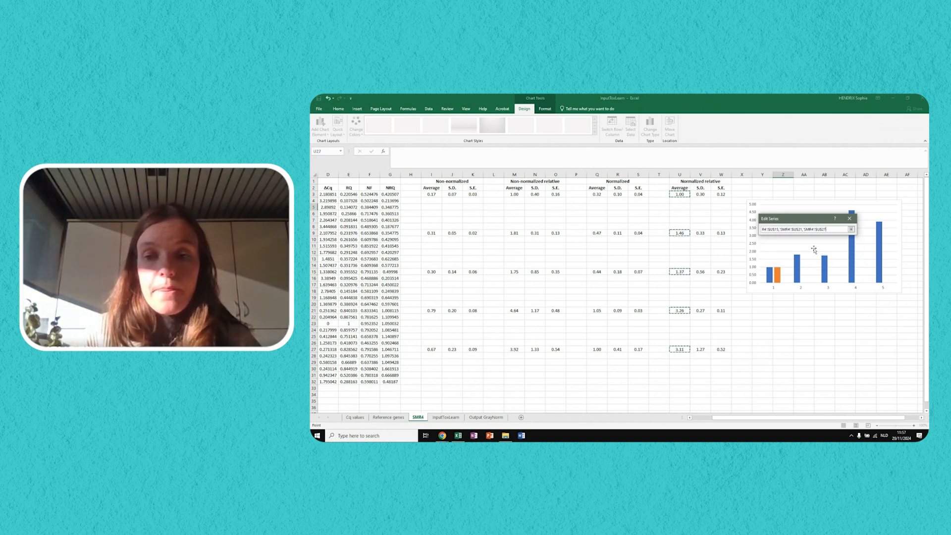
left_click(852, 229)
left_click(816, 258)
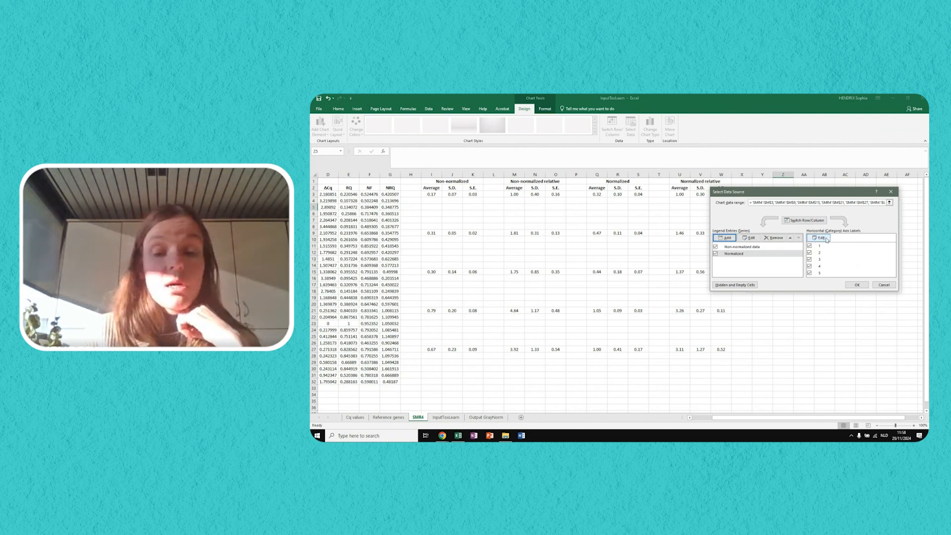
- Use the exposure names in B3, B9, B15, B21 and B27 as the chart's horizontal axis labels
left_click(825, 238)
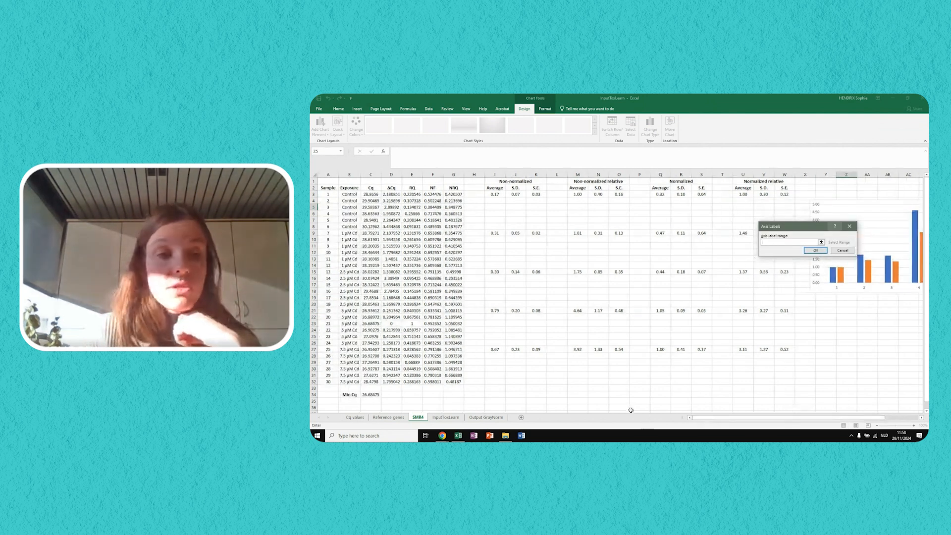
left_click(350, 194)
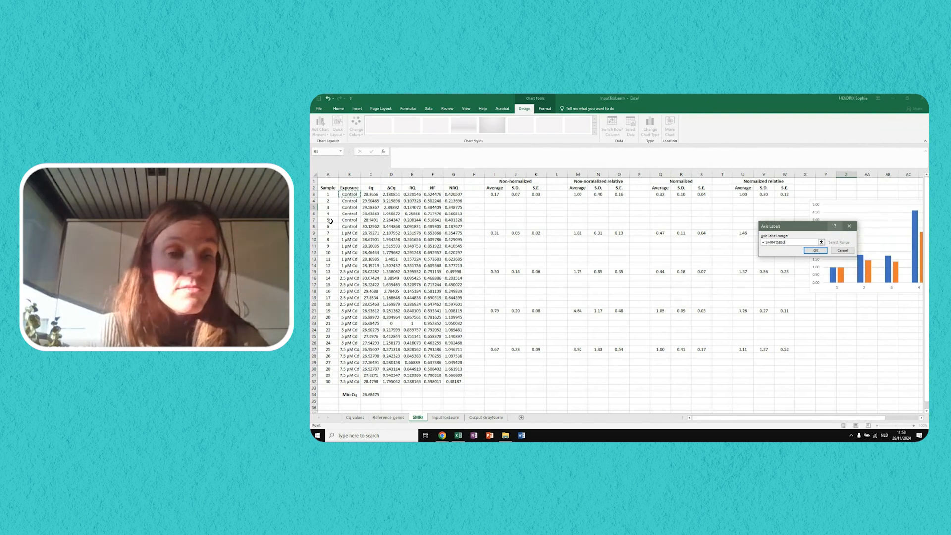
left_click(350, 233, "ctrl")
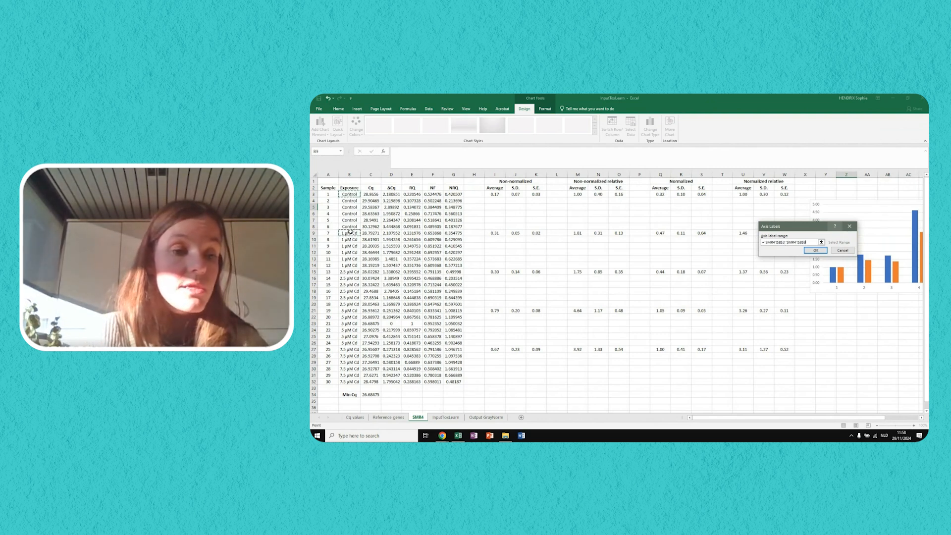
left_click(350, 272, "ctrl")
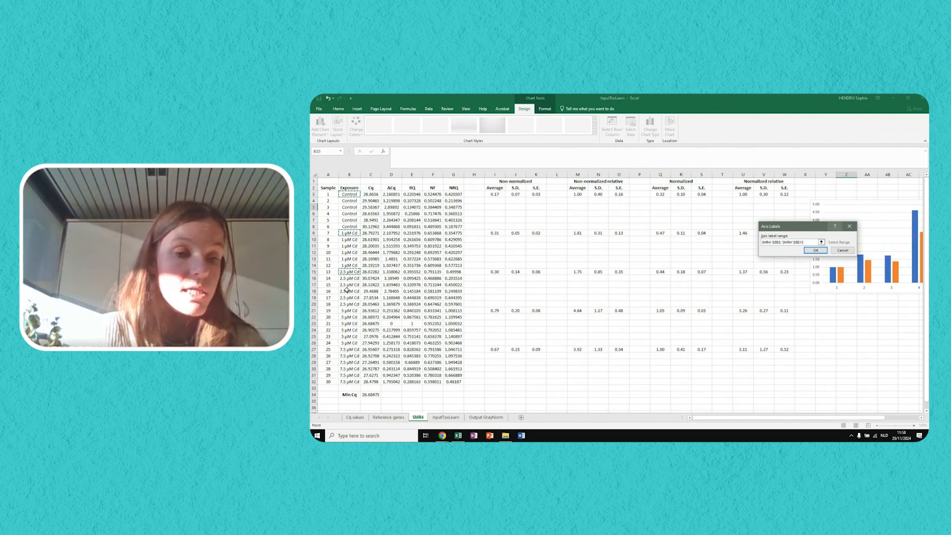
left_click(349, 311, "ctrl")
left_click(349, 350, "ctrl")
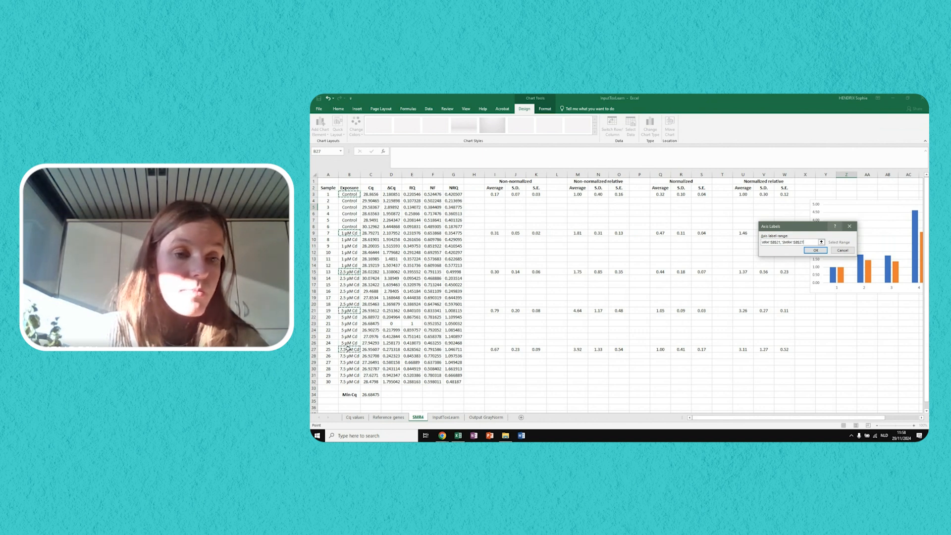
left_click(816, 250)
left_click(859, 282)
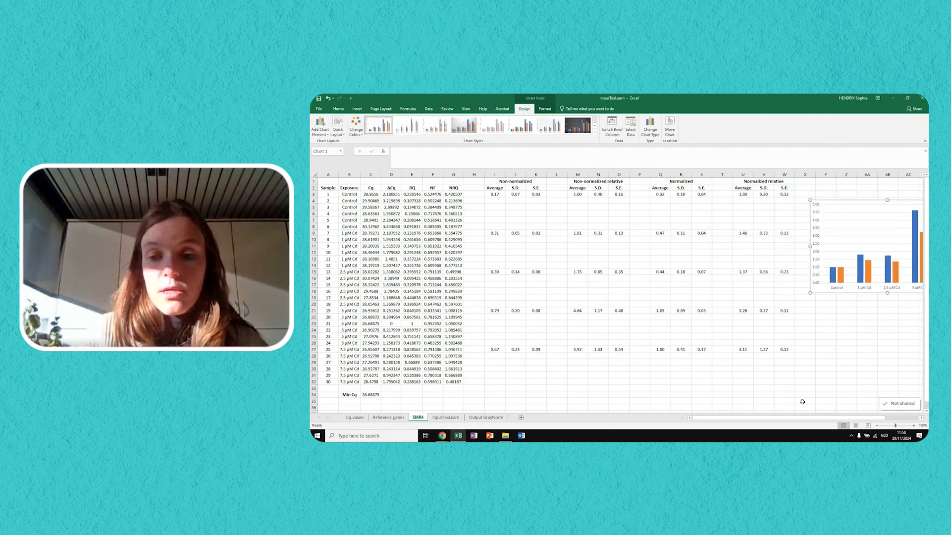
- Add a legend to the column chart to identify the two data series
scroll(803, 401, "right", 5)
left_click(866, 363)
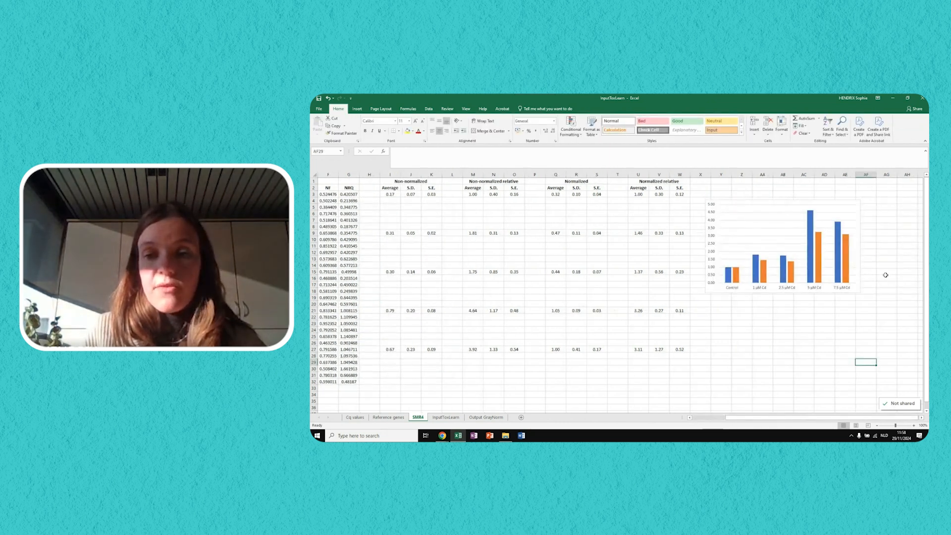
scroll(885, 275, "up", 3)
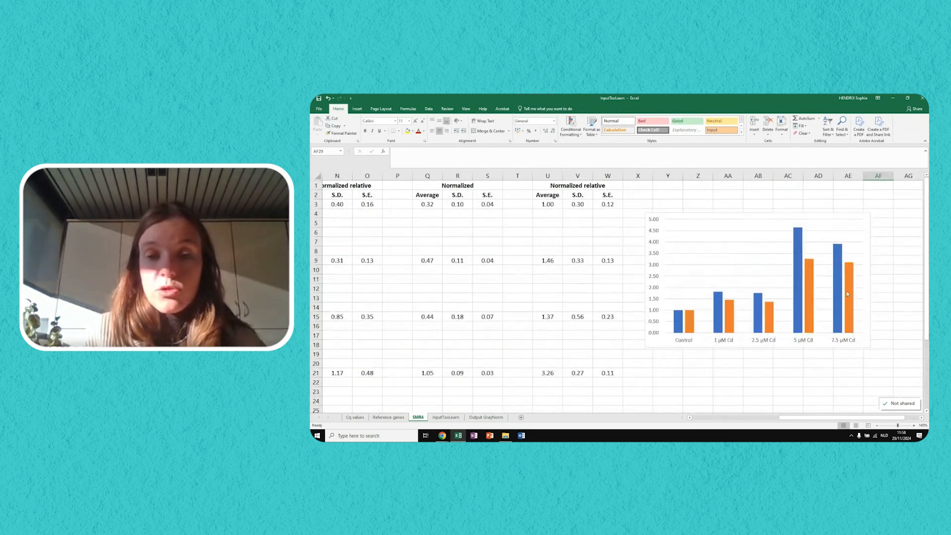
scroll(847, 294, "right", 2)
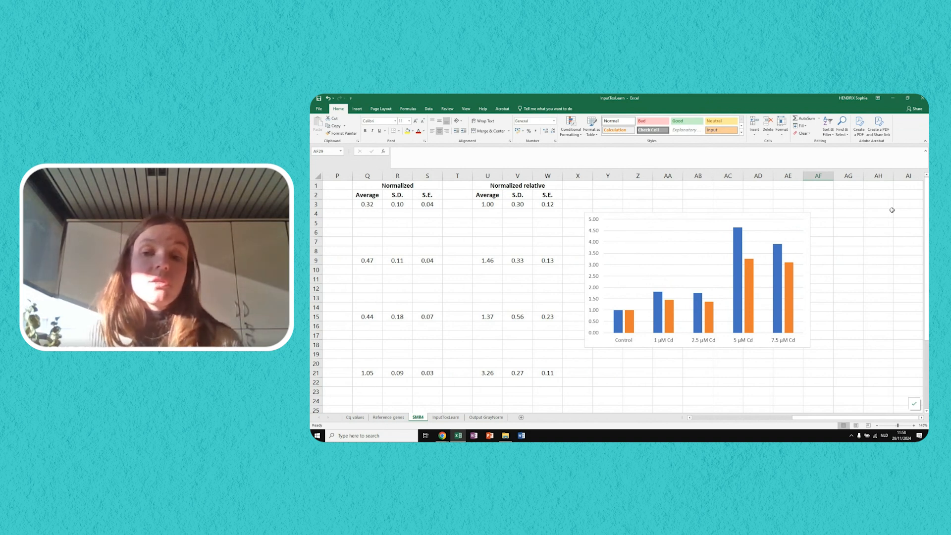
left_click(808, 216)
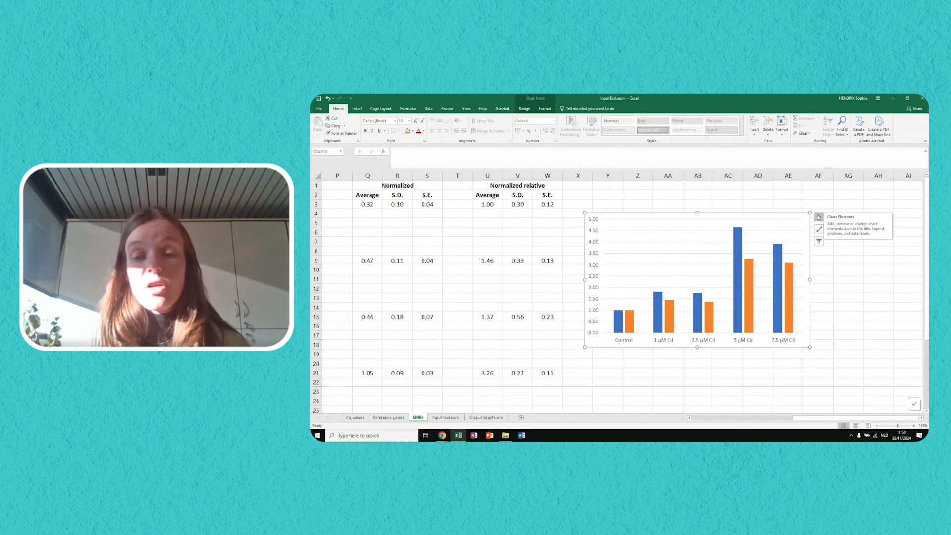
left_click(819, 219)
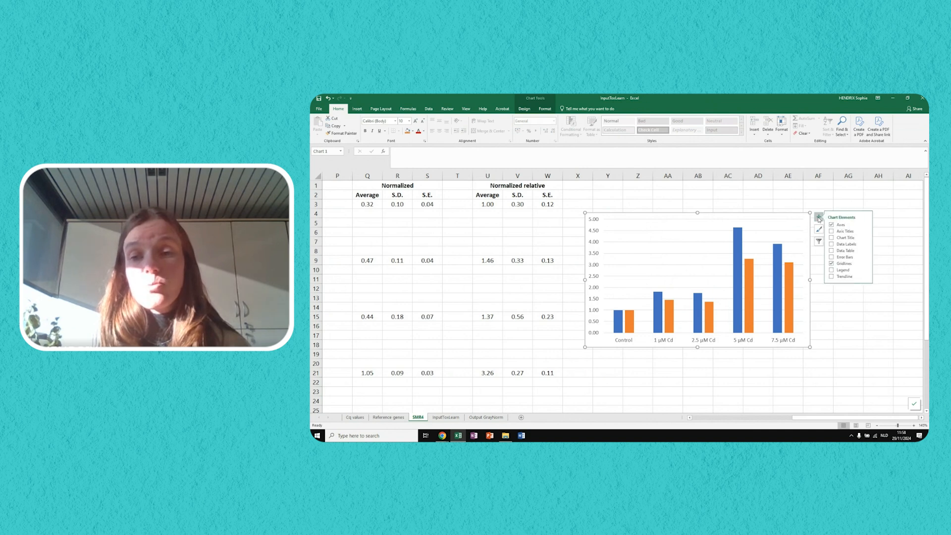
left_click(836, 270)
left_click(835, 328)
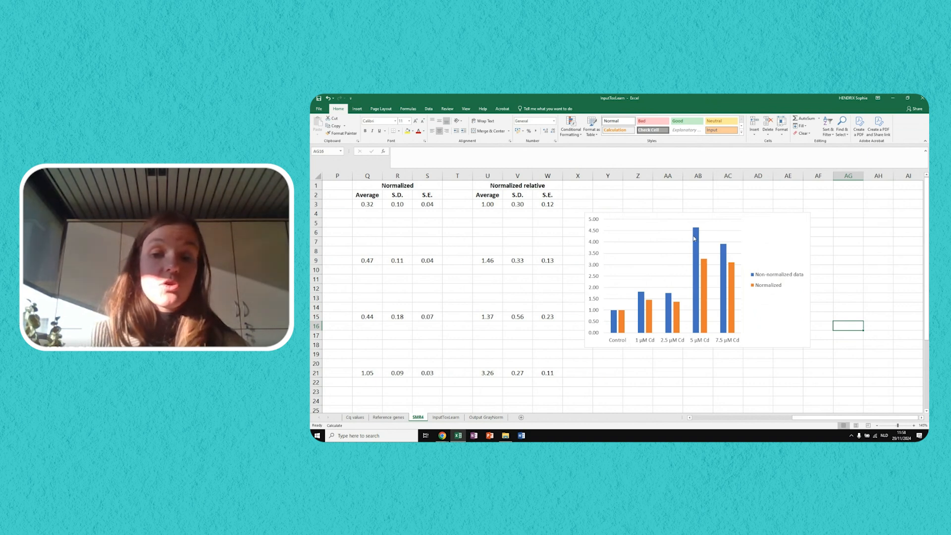
- Rename the second chart series from the legend as "Normalized data"
left_click(764, 287)
right_click(764, 287)
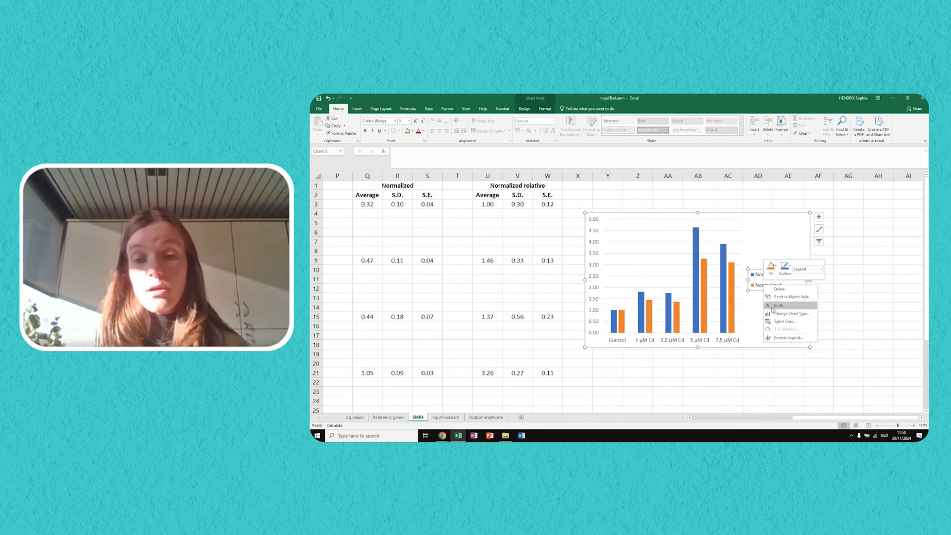
right_click(684, 267)
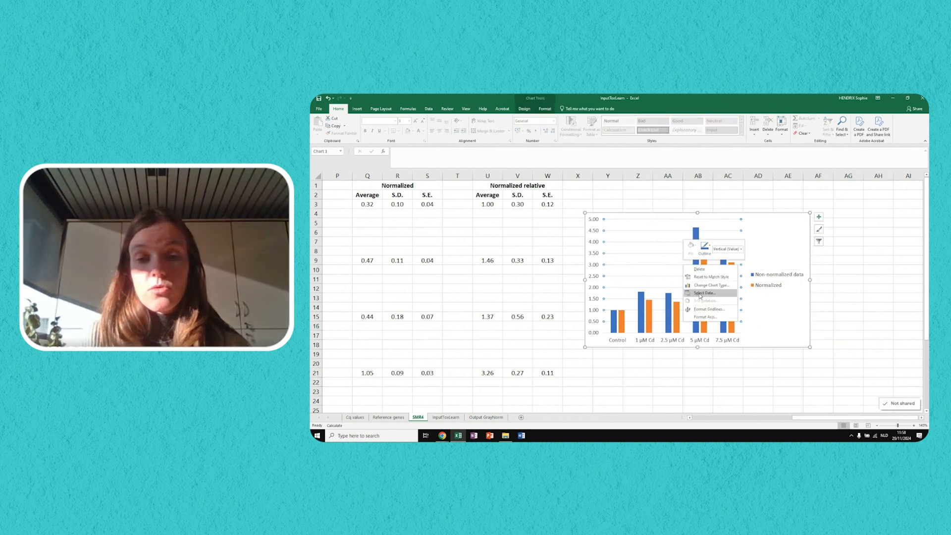
left_click(700, 293)
left_click(733, 253)
left_click(749, 238)
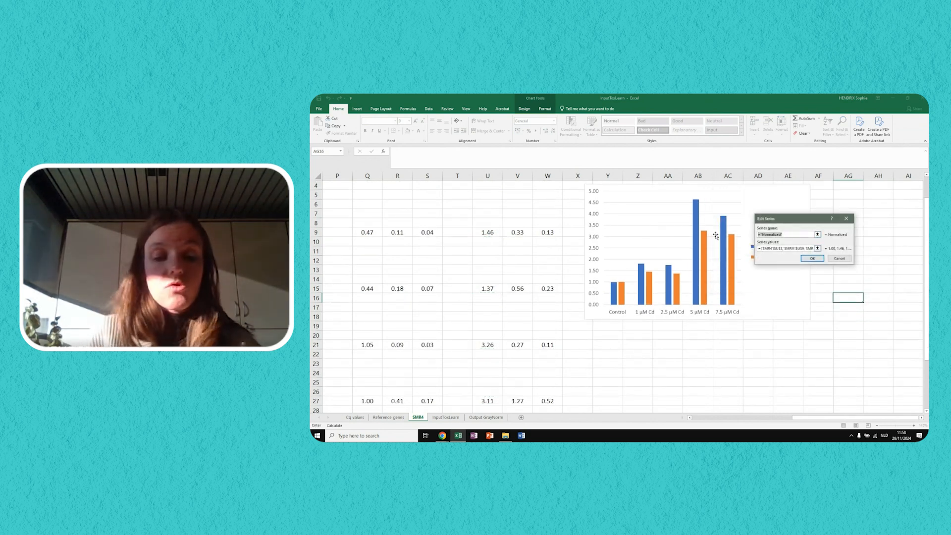
type("Normalized data")
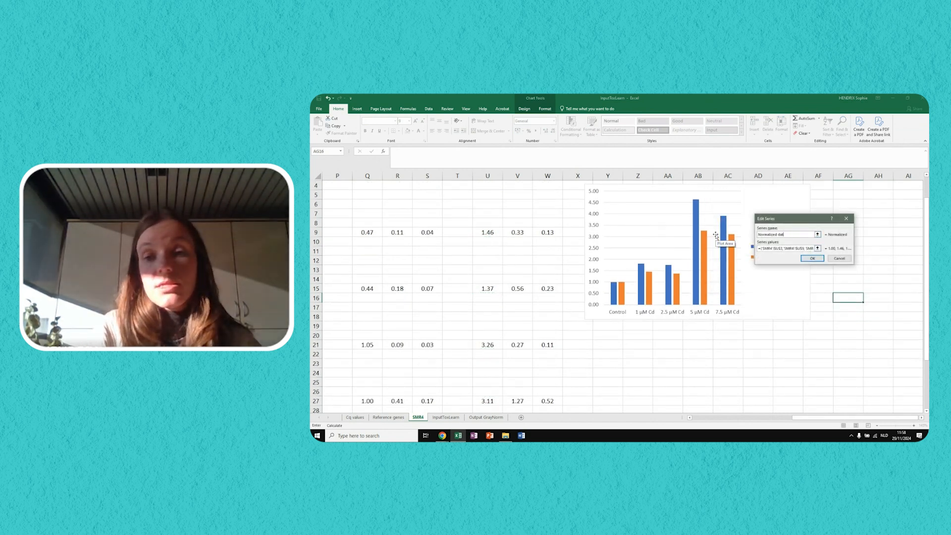
key("Return")
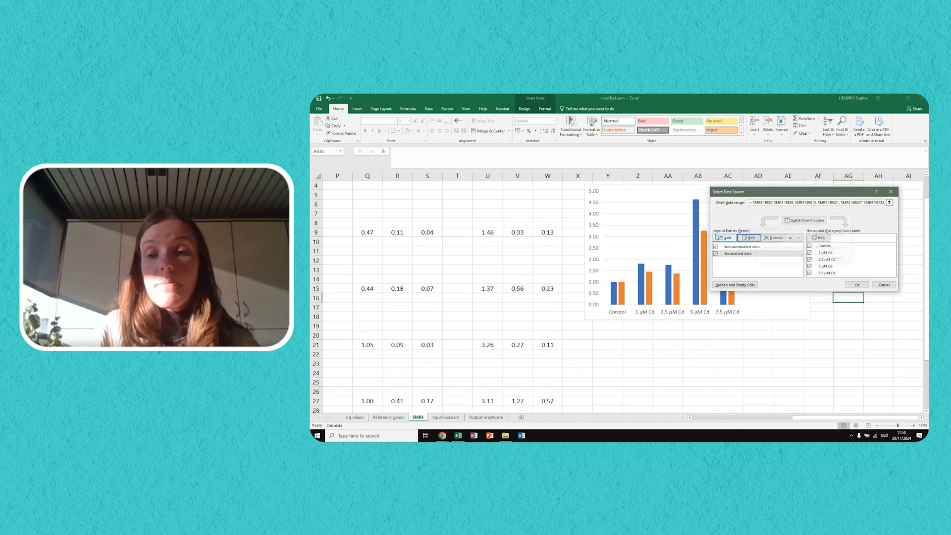
left_click(857, 285)
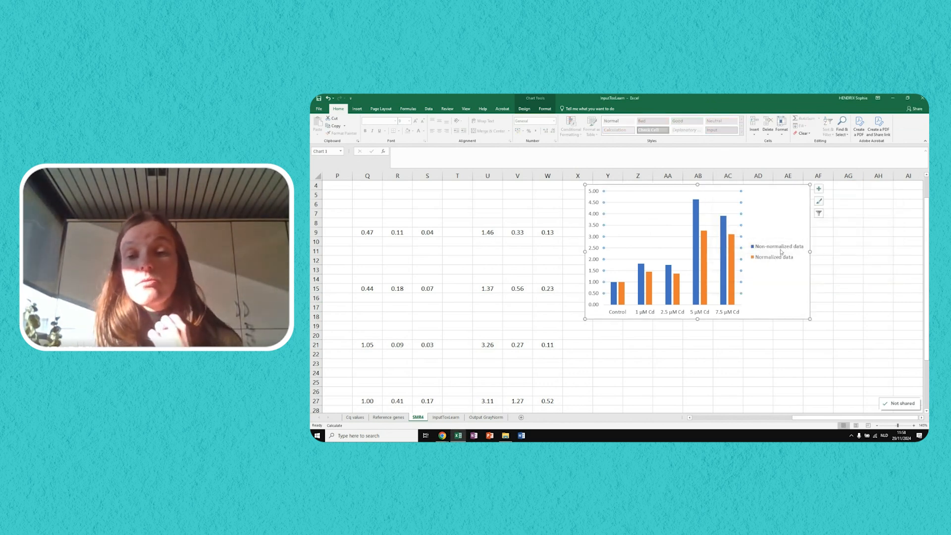
left_click(879, 260)
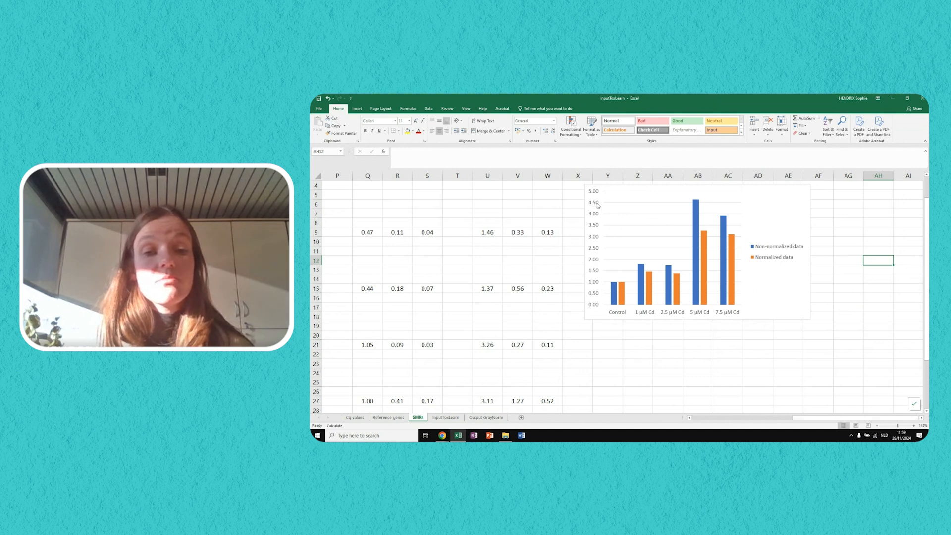
- Format the chart's vertical axis numbers with 1 decimal place
double_click(598, 272)
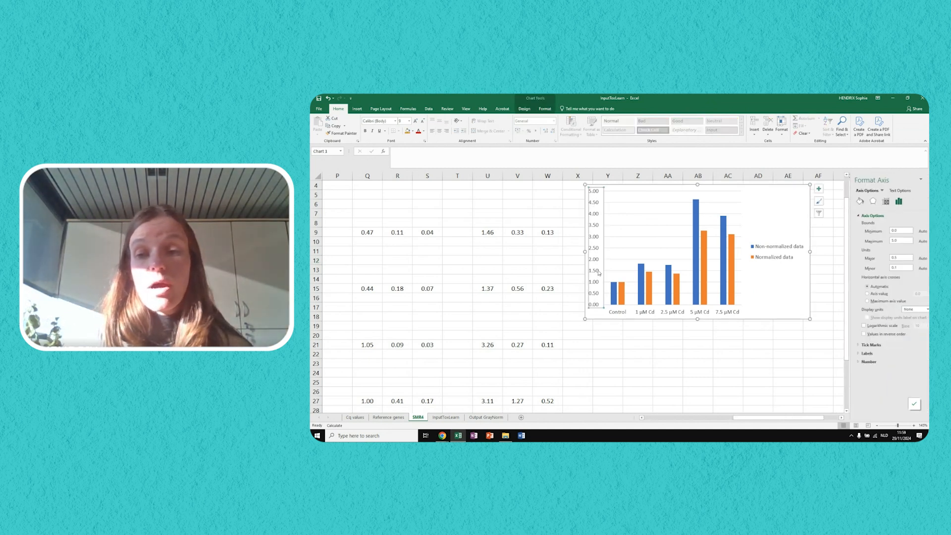
left_click(872, 362)
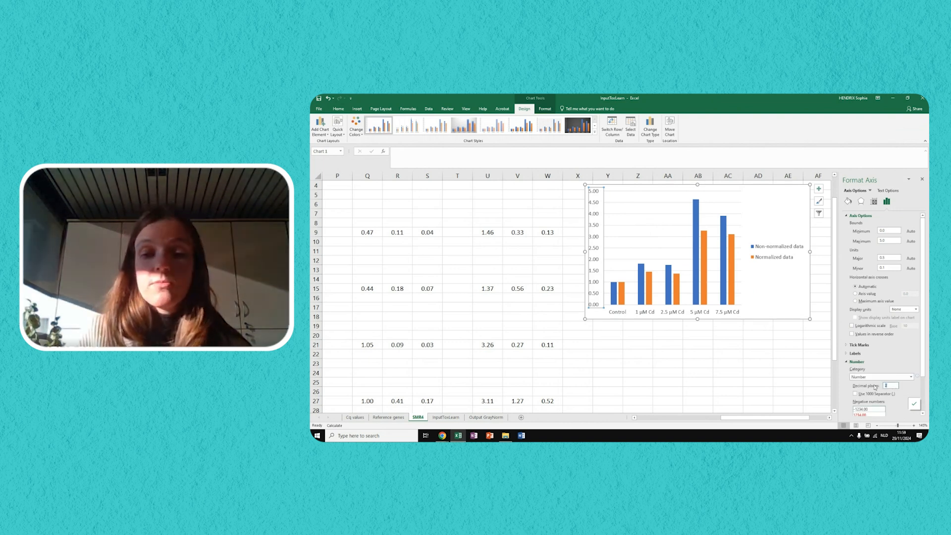
left_click_drag(893, 385, 875, 386)
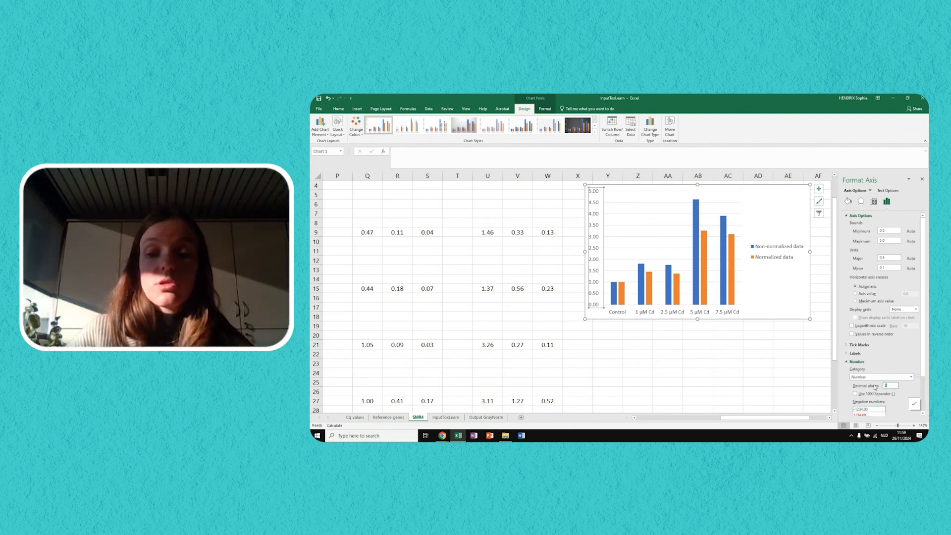
type("1")
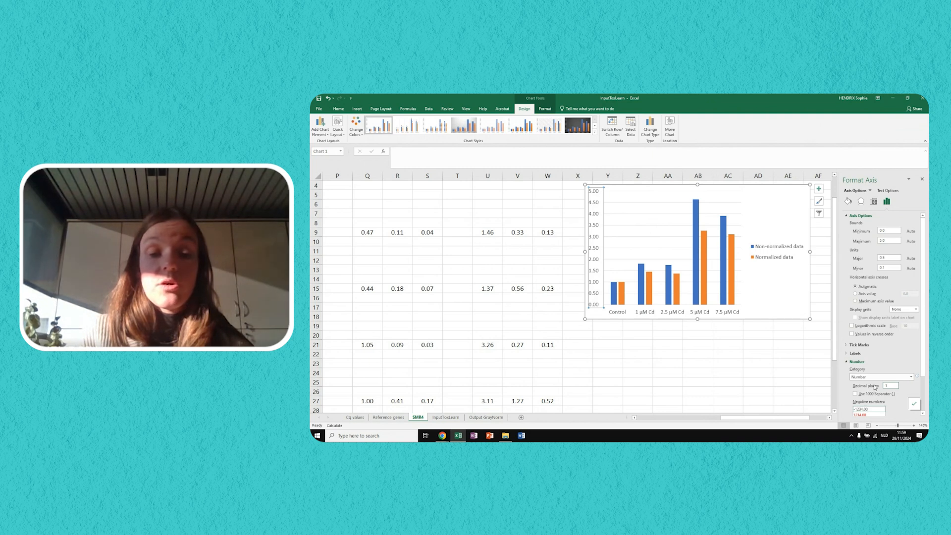
key("Return")
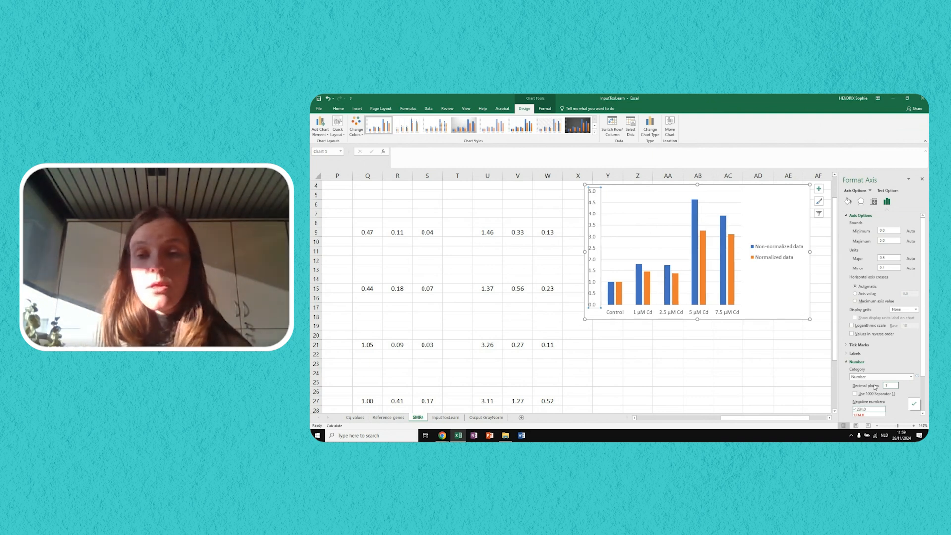
left_click(923, 178)
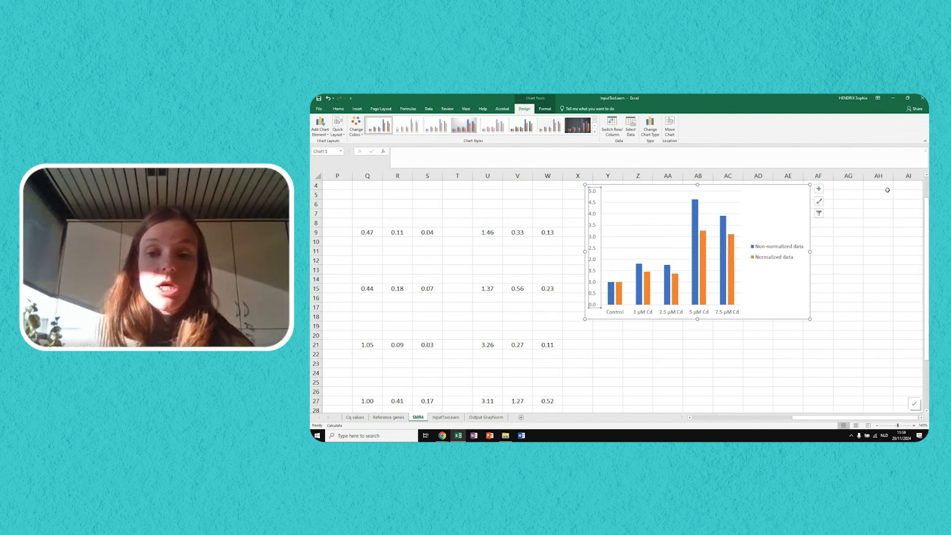
- Remove the gridlines from the column chart
left_click(820, 189)
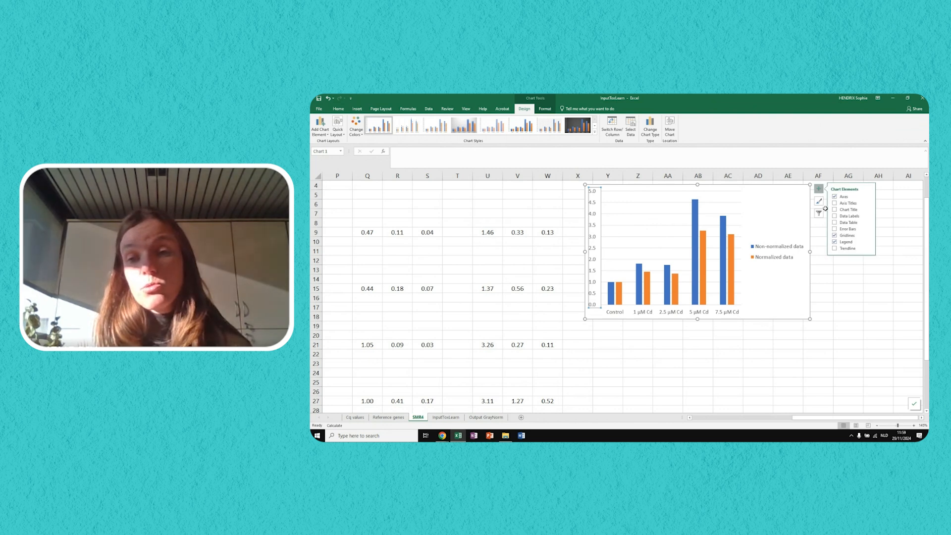
left_click(835, 236)
left_click(822, 365)
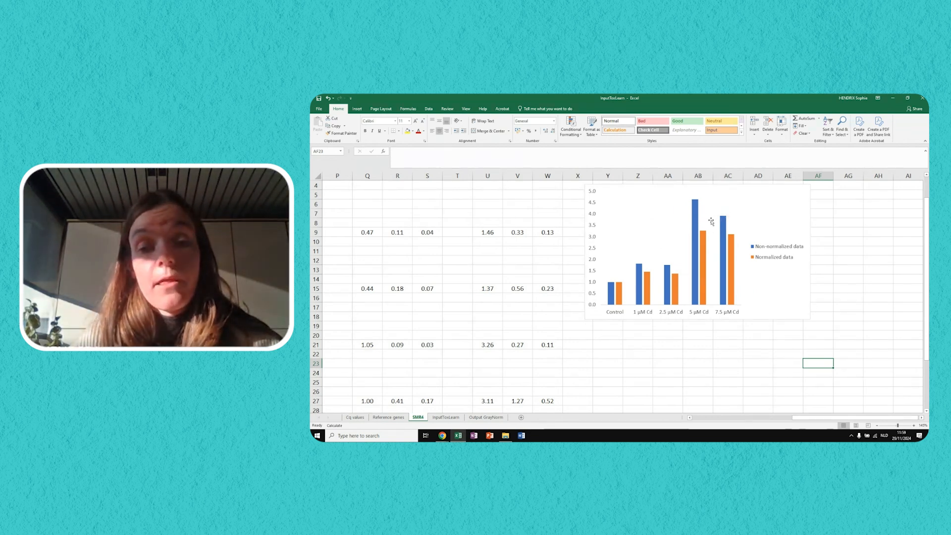
- Add error bars to the non-normalized data series and set their error amount to Custom
left_click(611, 293)
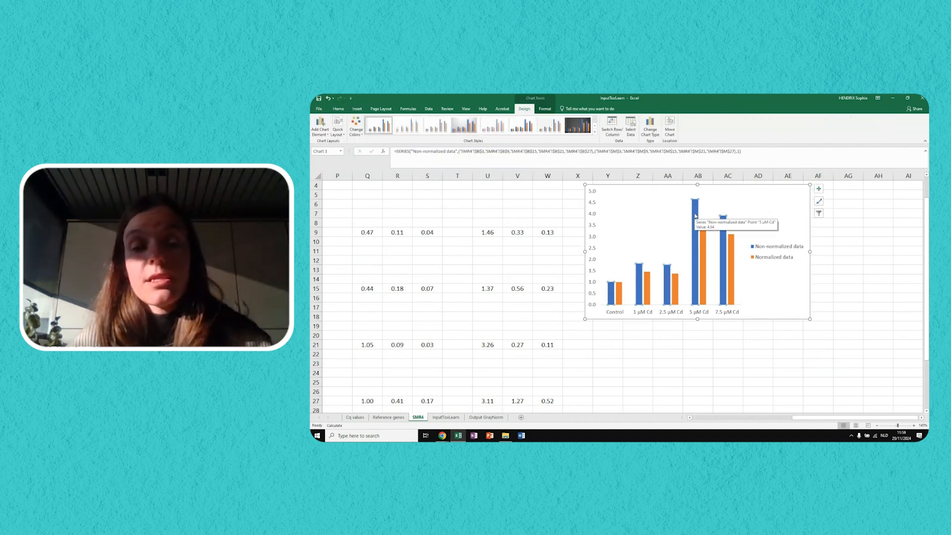
left_click(877, 425)
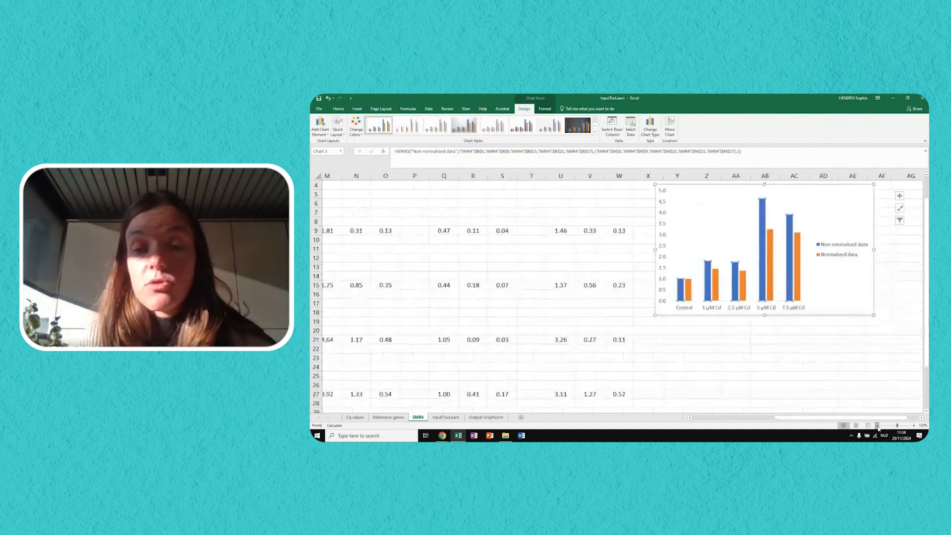
left_click(878, 425)
left_click(878, 425)
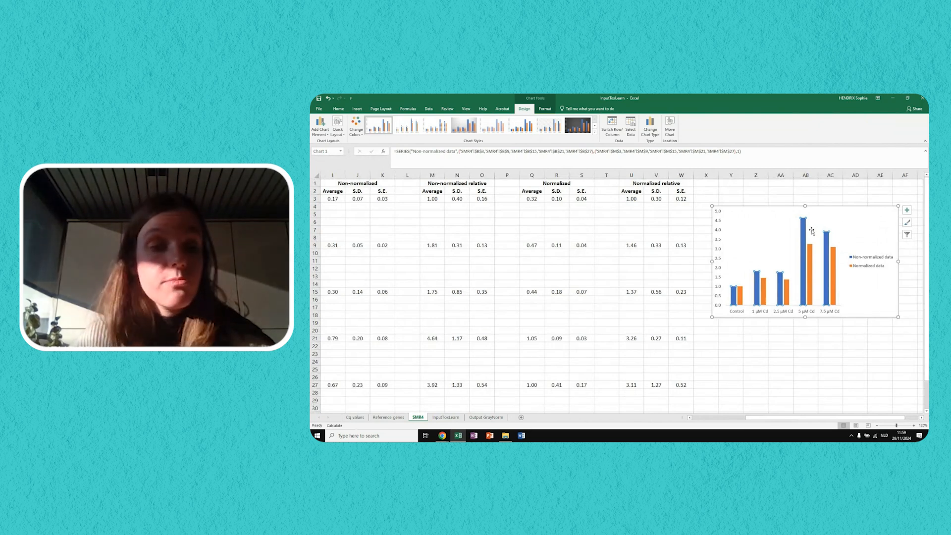
left_click(907, 213)
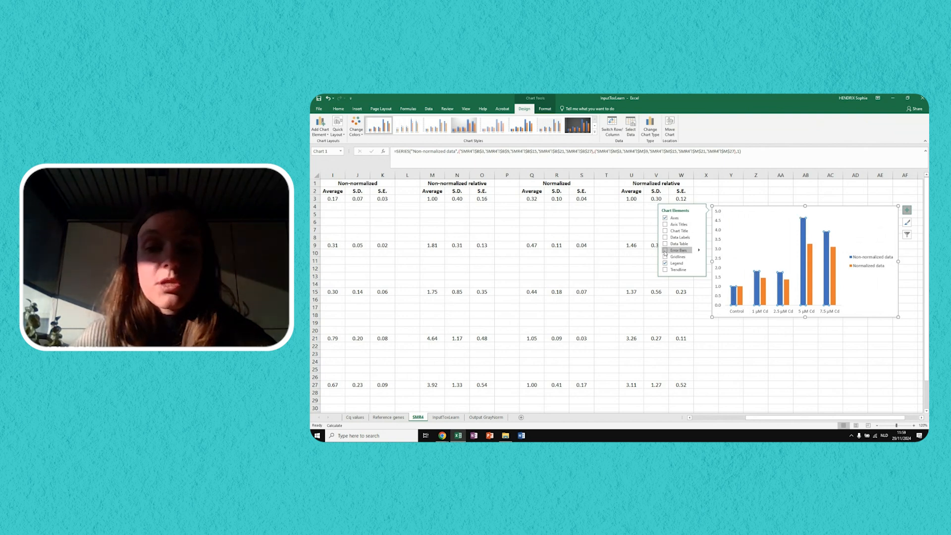
left_click(700, 252)
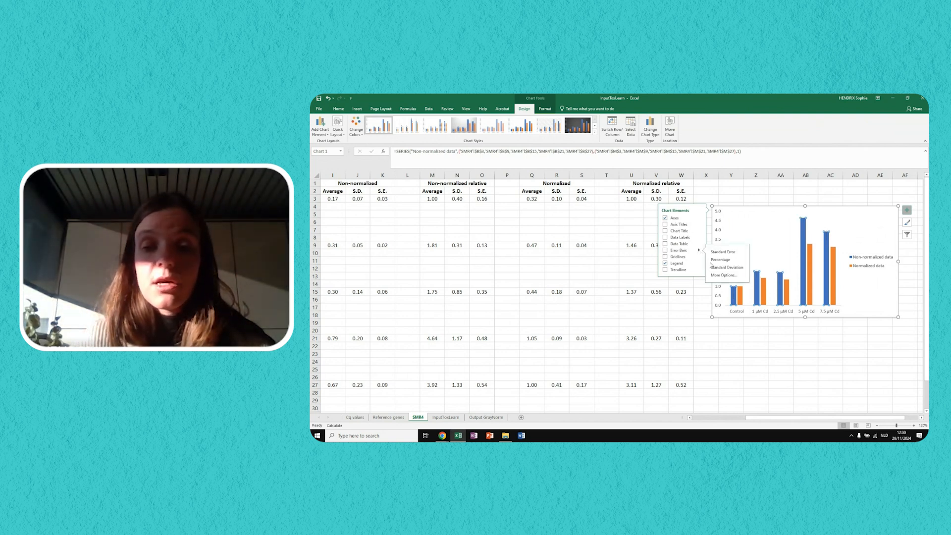
left_click(733, 278)
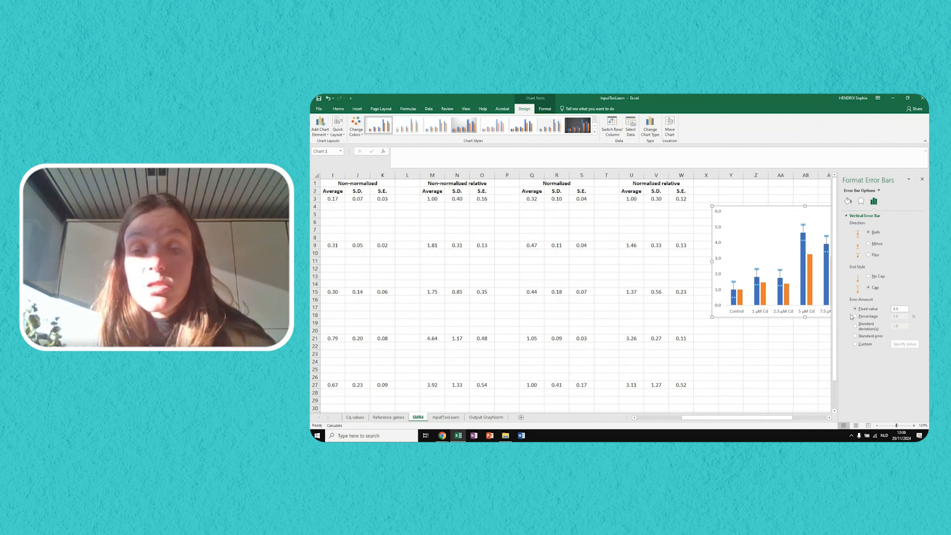
left_click(860, 346)
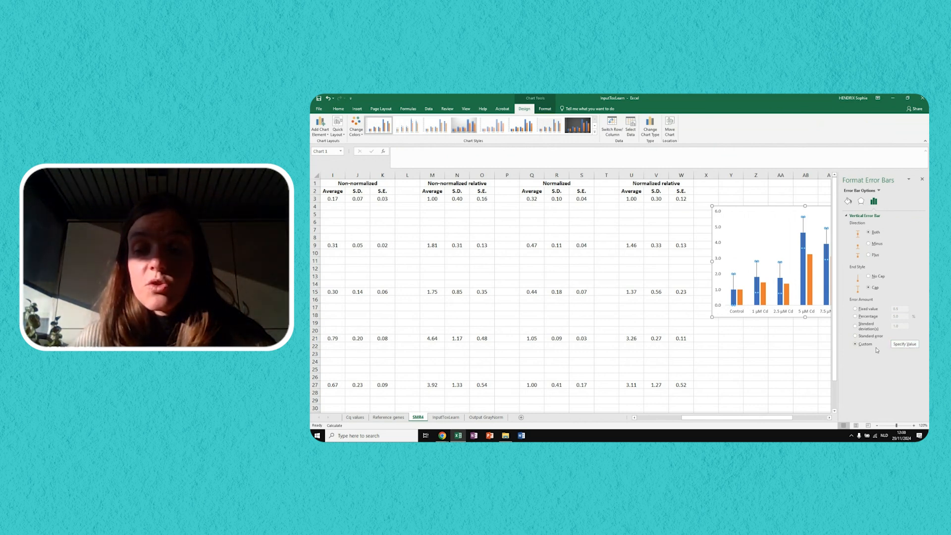
- Set the non-normalized series' positive error values to the relative standard errors in O3, O9, O15, O21 and O27
left_click(905, 345)
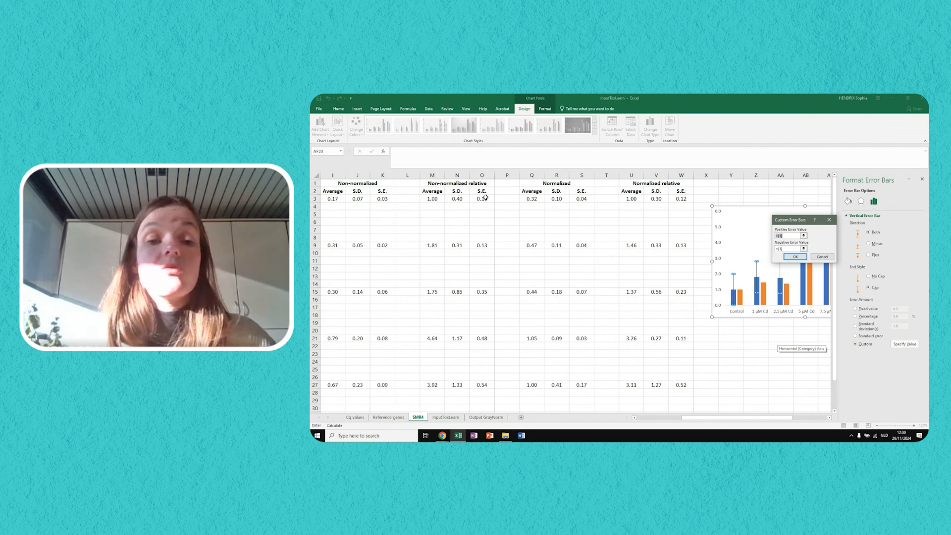
left_click(804, 235)
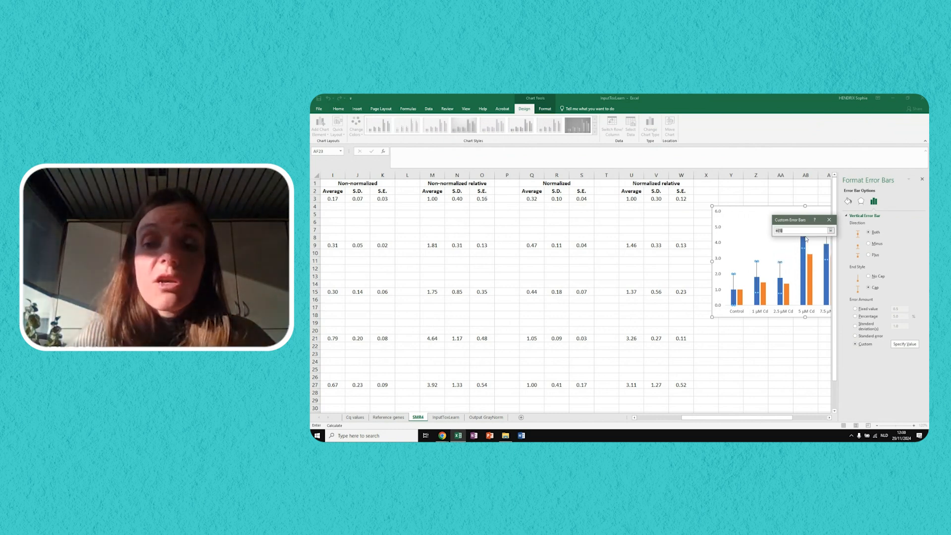
left_click(482, 199)
left_click(484, 246, "ctrl")
left_click(484, 292, "ctrl")
left_click(484, 339, "ctrl")
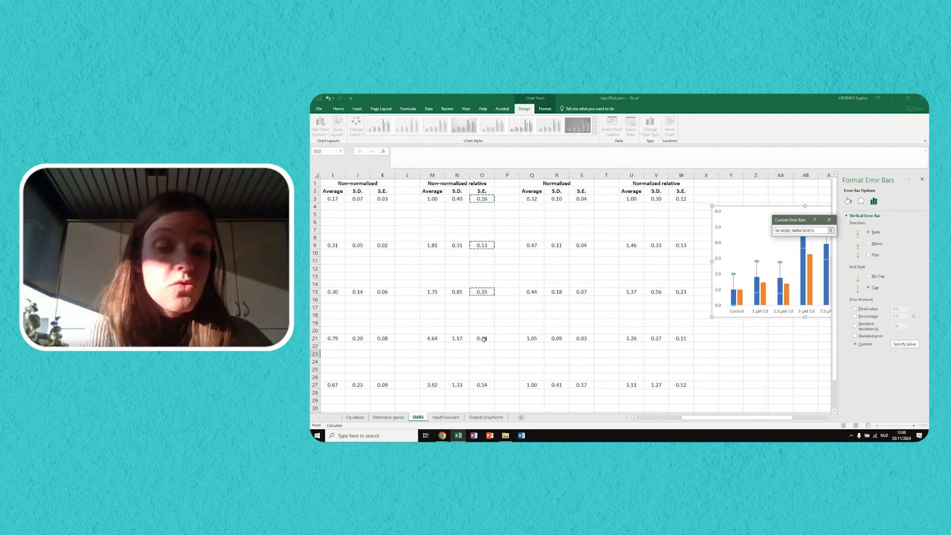
left_click(481, 385, "ctrl")
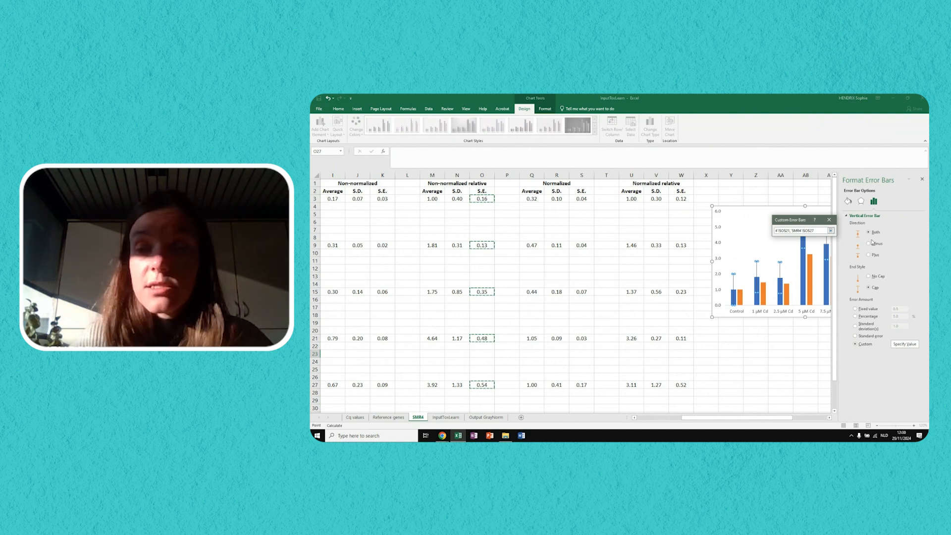
left_click(832, 231)
- Set the non-normalized series' negative error values to O3, O9, O15, O21 and O27 and apply the custom error bars
left_click(804, 248)
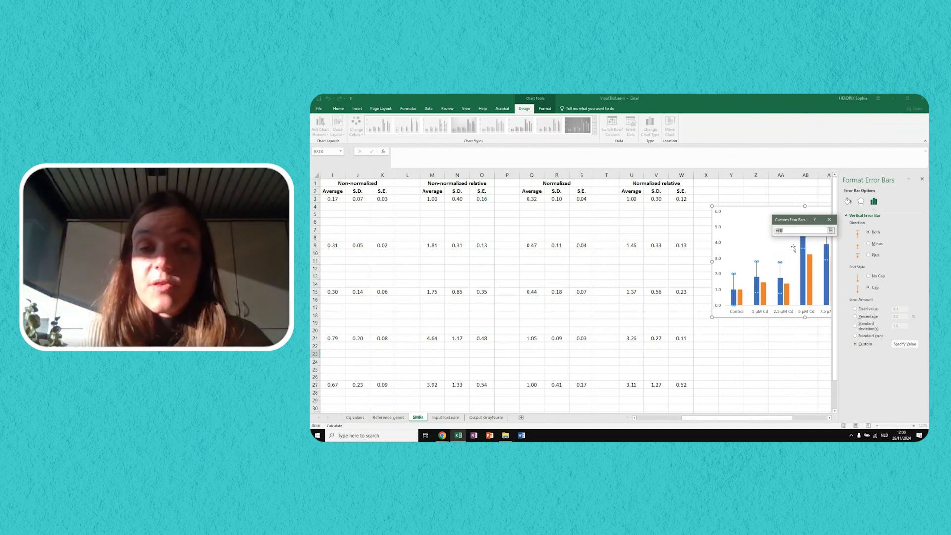
left_click(482, 199)
left_click(483, 245, "ctrl")
left_click(482, 292, "ctrl")
left_click(479, 338, "ctrl")
left_click(481, 386, "ctrl")
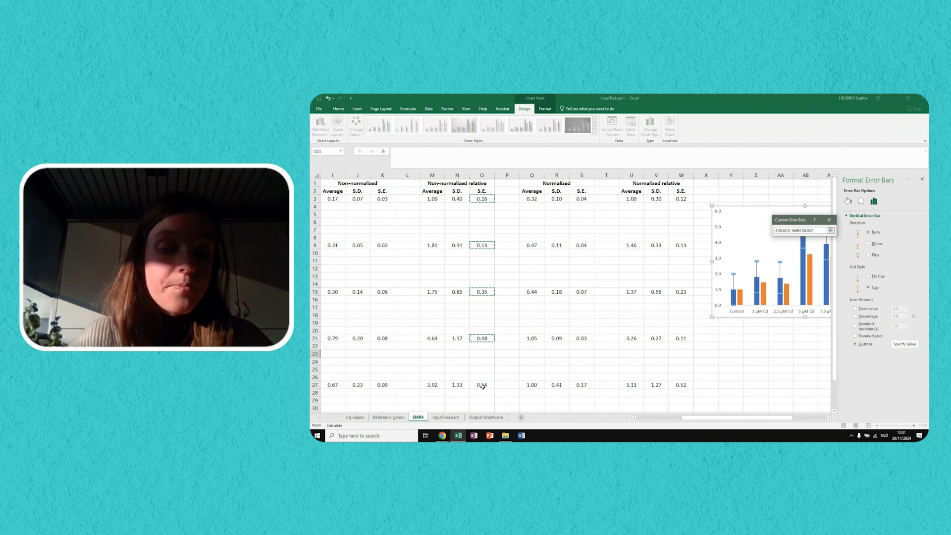
left_click(831, 231)
left_click(799, 261)
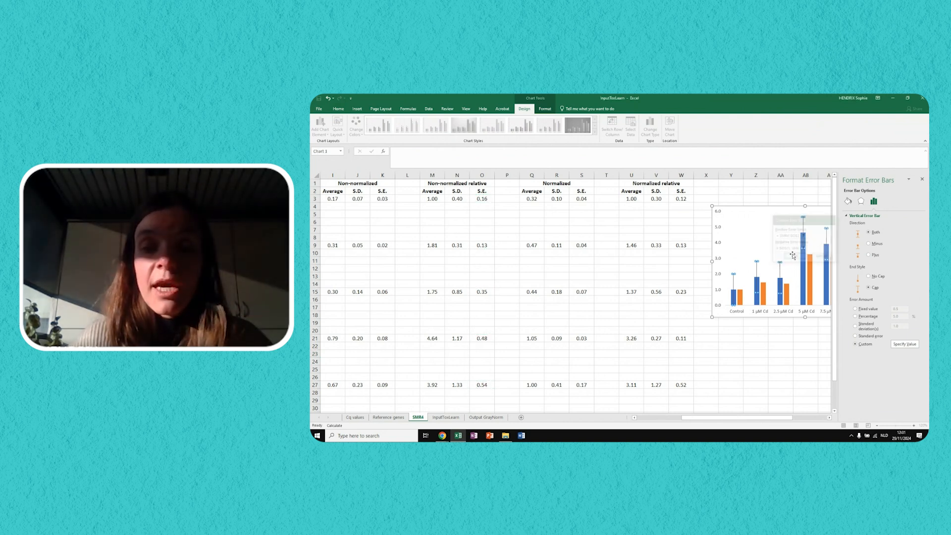
- Add error bars to the normalized data series and set their error amount to Custom
left_click(740, 301)
left_click_drag(732, 417, 766, 419)
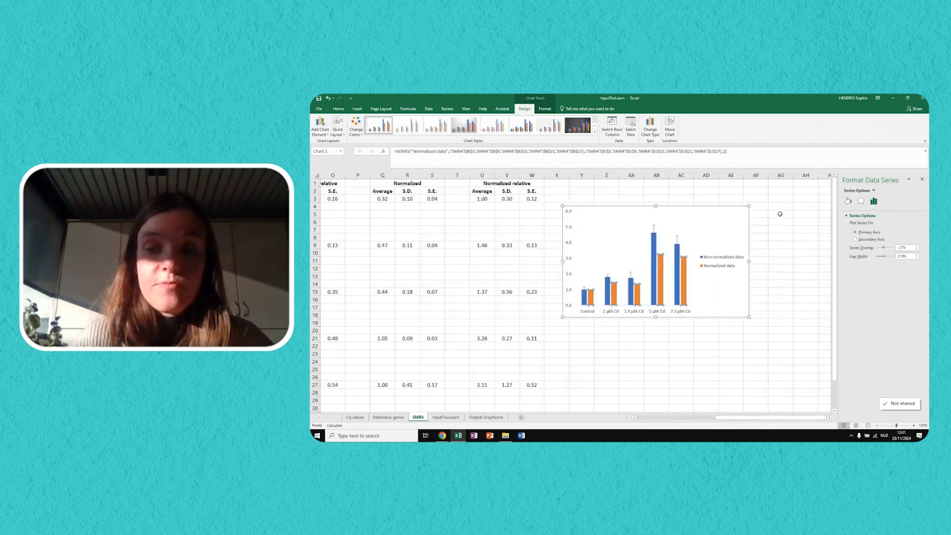
left_click(758, 210)
left_click(807, 251)
left_click(826, 276)
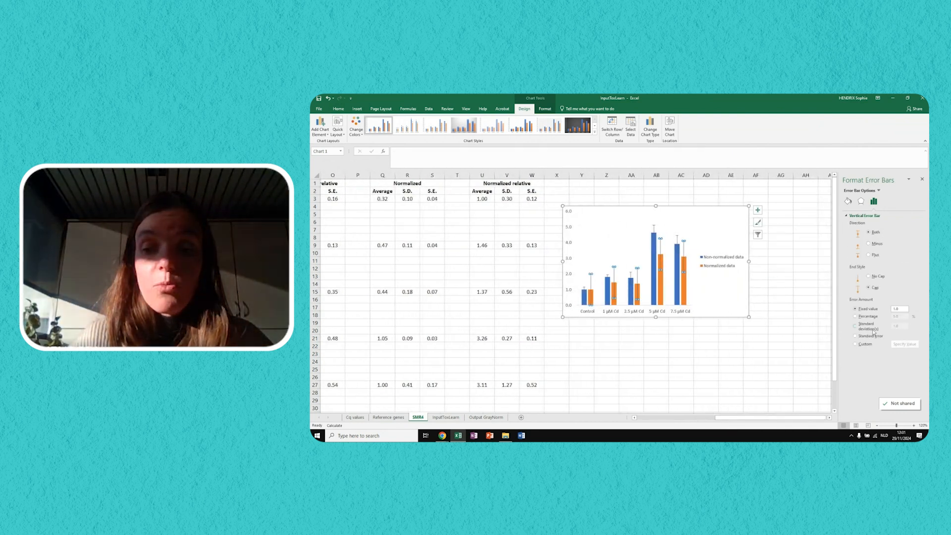
left_click(856, 343)
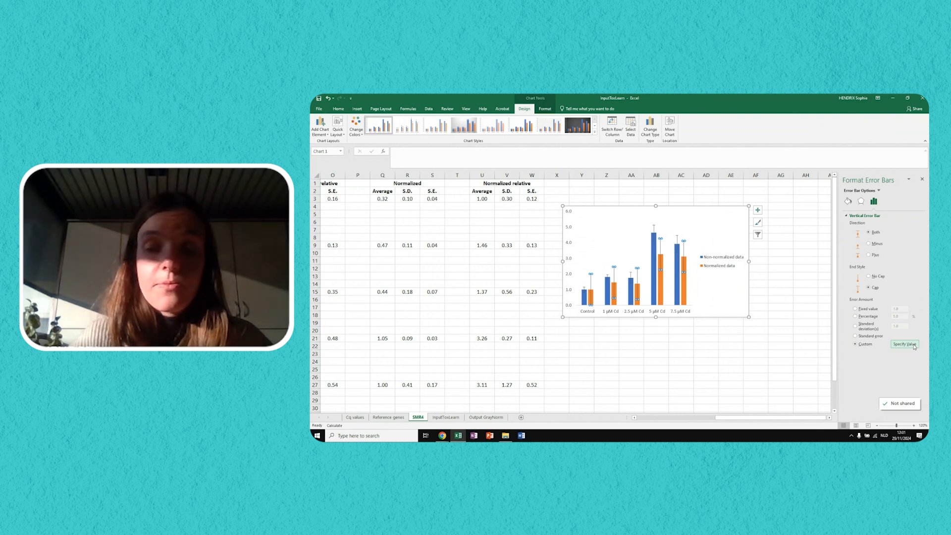
- Set the normalized series' positive error values to the relative standard errors in W3, W9, W15, W21 and W27
left_click(915, 346)
left_click(538, 198)
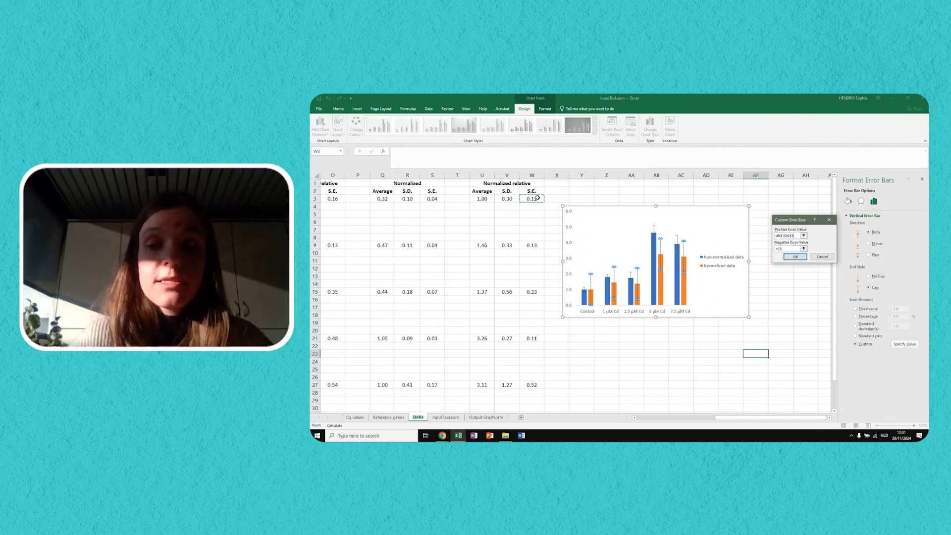
left_click(532, 246, "ctrl")
left_click(533, 291, "ctrl")
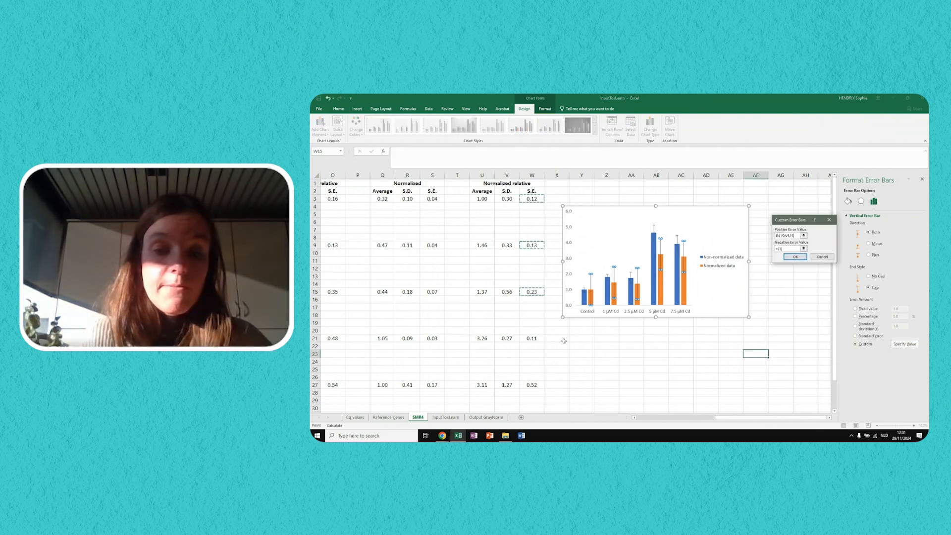
left_click(534, 339, "ctrl")
left_click(532, 385, "ctrl")
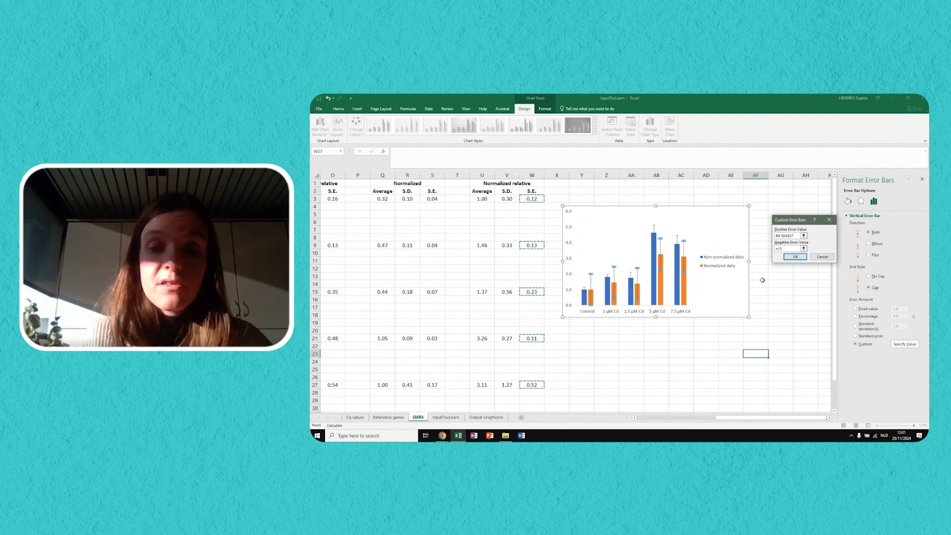
- Set the normalized series' negative error values to W3, W9, W15, W21 and W27 and apply the custom error bars
left_click(805, 249)
left_click(533, 199)
left_click(531, 245, "ctrl")
left_click(532, 291, "ctrl")
left_click(532, 339, "ctrl")
left_click(532, 385, "ctrl")
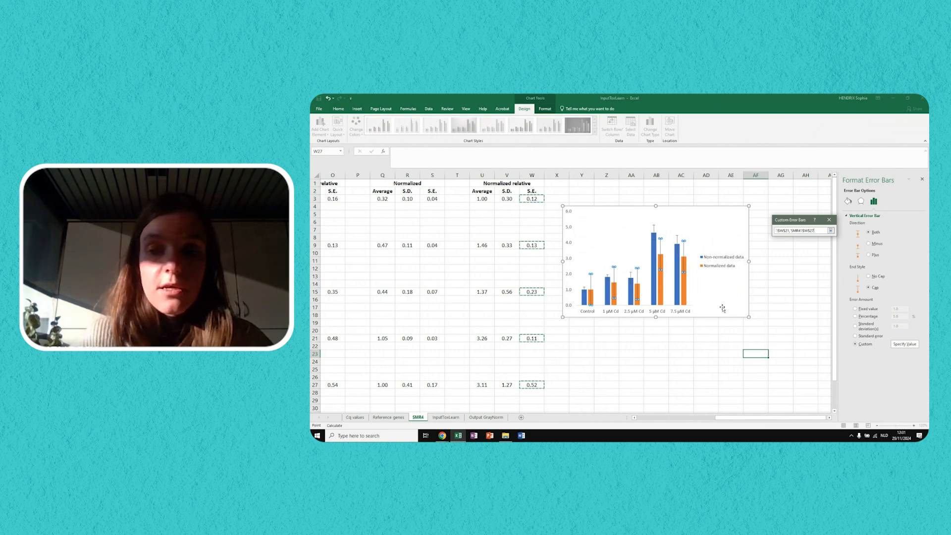
left_click(831, 231)
left_click(794, 257)
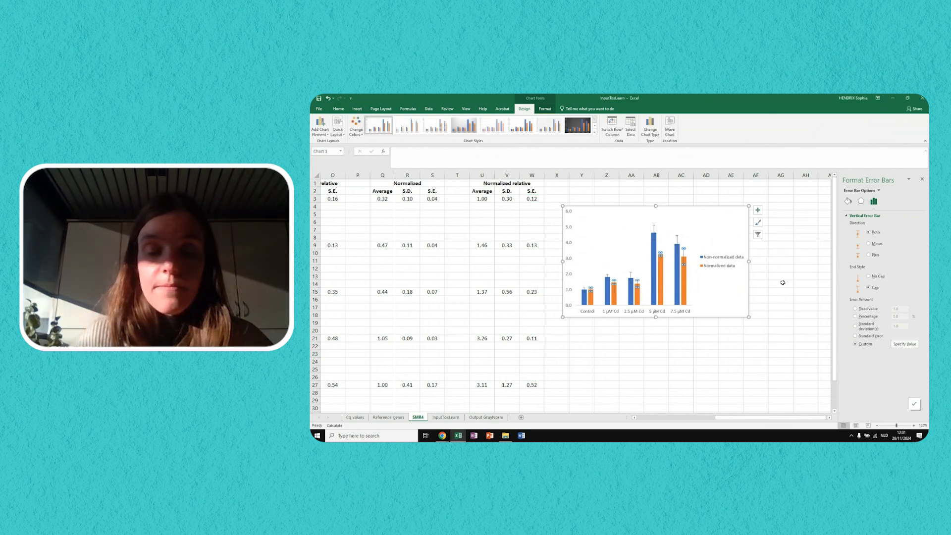
left_click(790, 307)
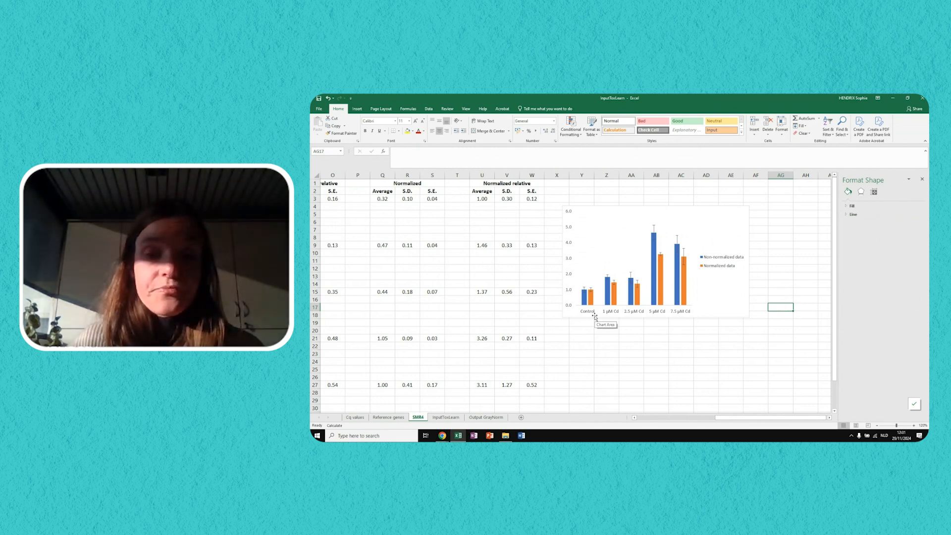
- Format the chart's vertical axis numbers with 0 decimal places
left_click(570, 244)
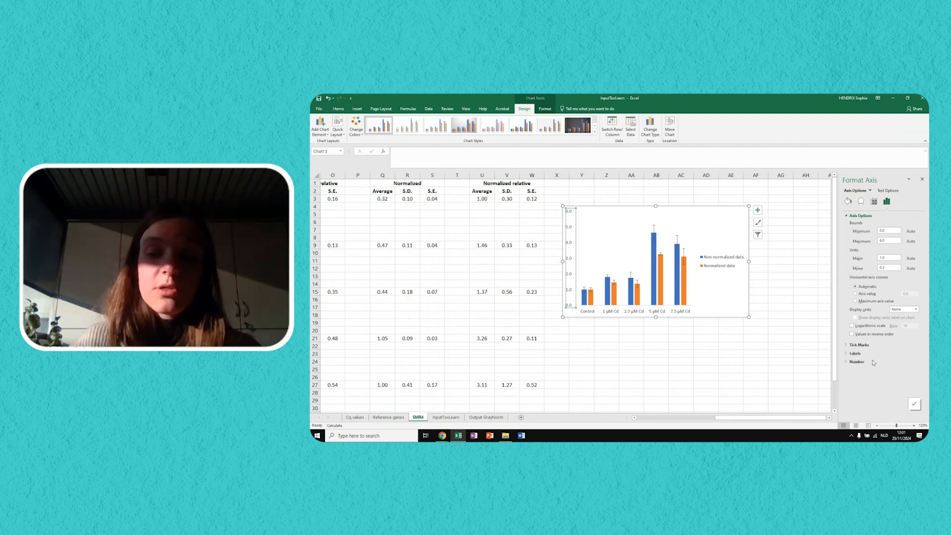
left_click(856, 362)
double_click(894, 386)
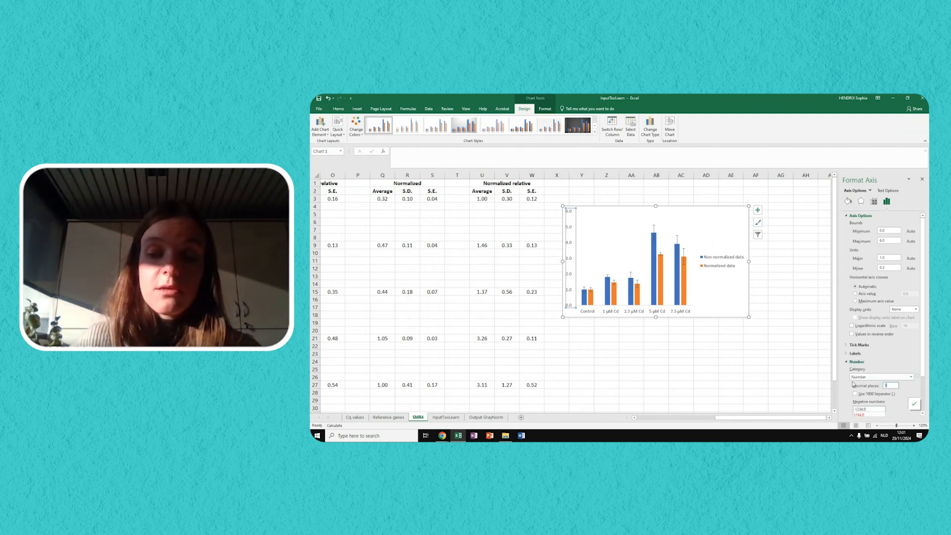
key("Return")
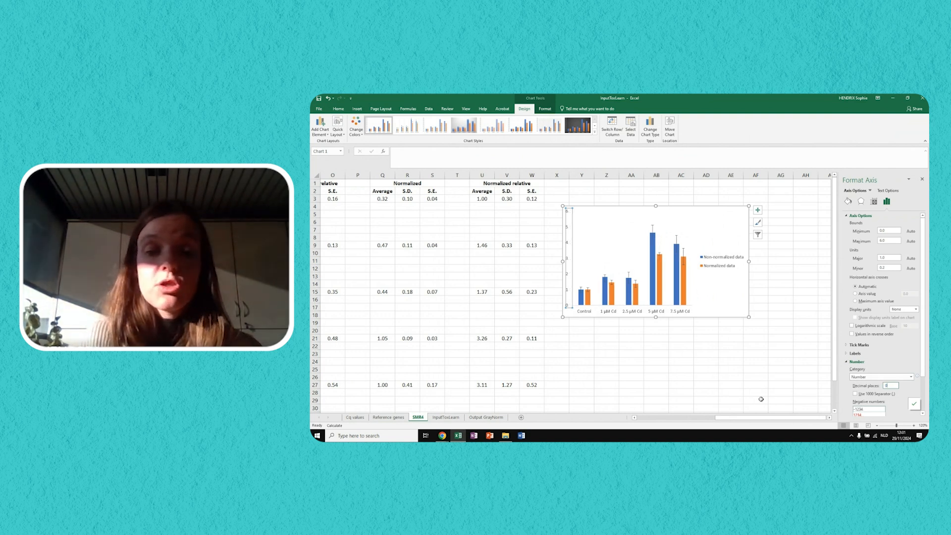
left_click(731, 393)
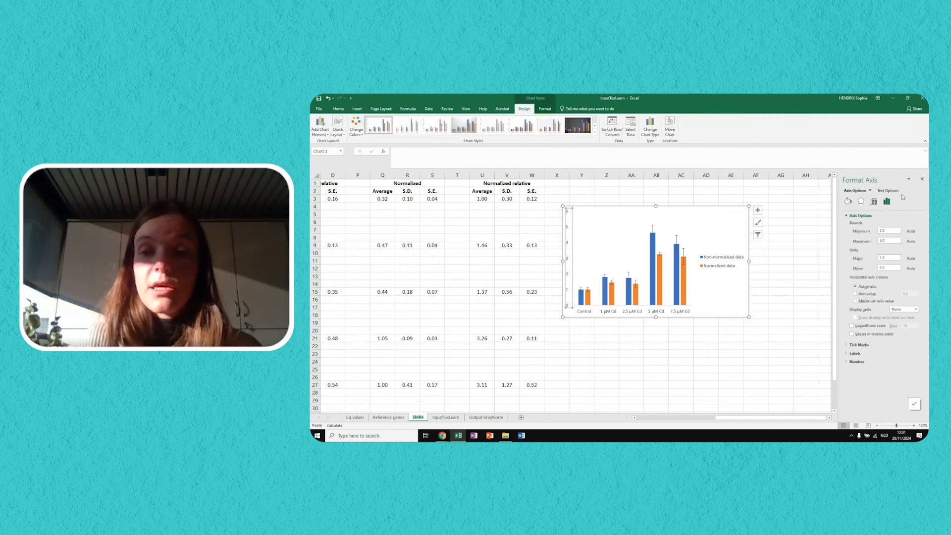
- Give the chart's vertical axis a black line
left_click(848, 201)
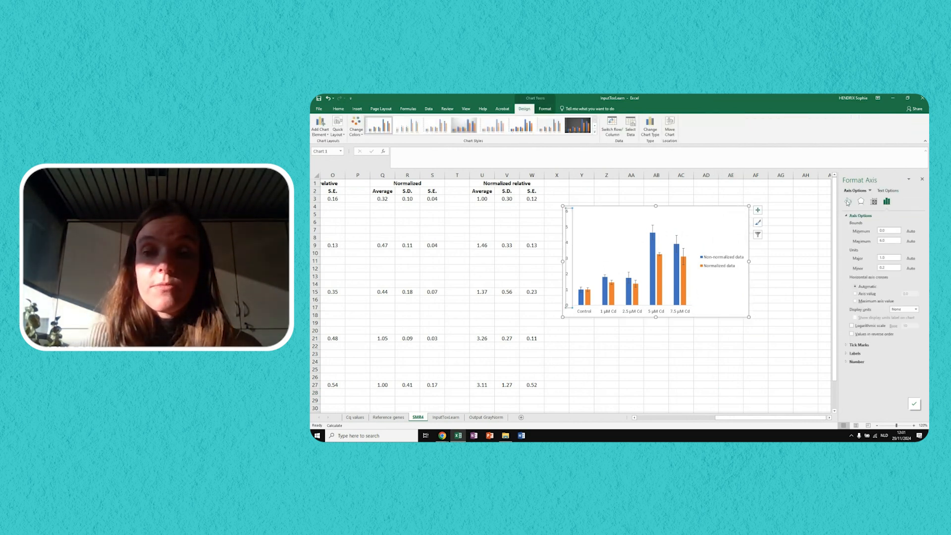
left_click(855, 226)
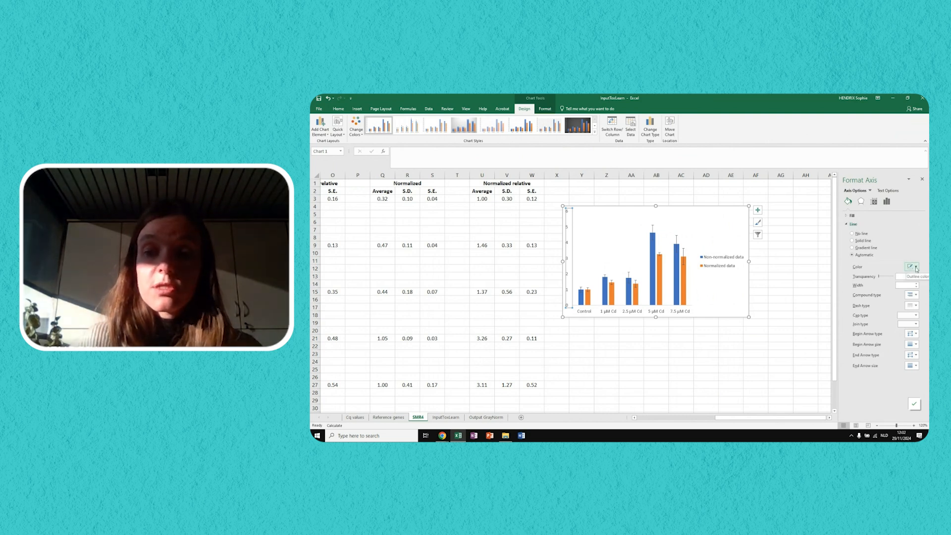
left_click(917, 268)
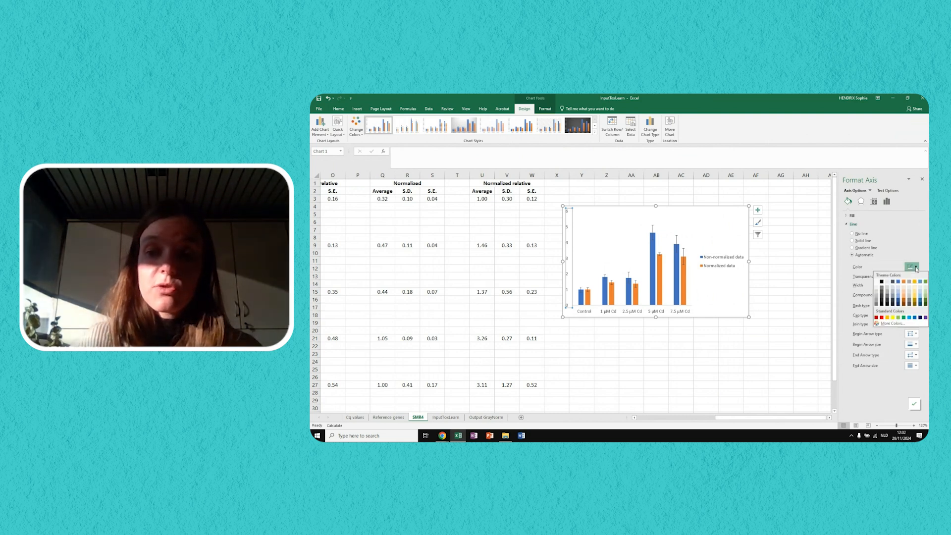
left_click(882, 283)
left_click(714, 340)
- Give the chart's horizontal axis a black line and close the formatting pane
left_click(584, 313)
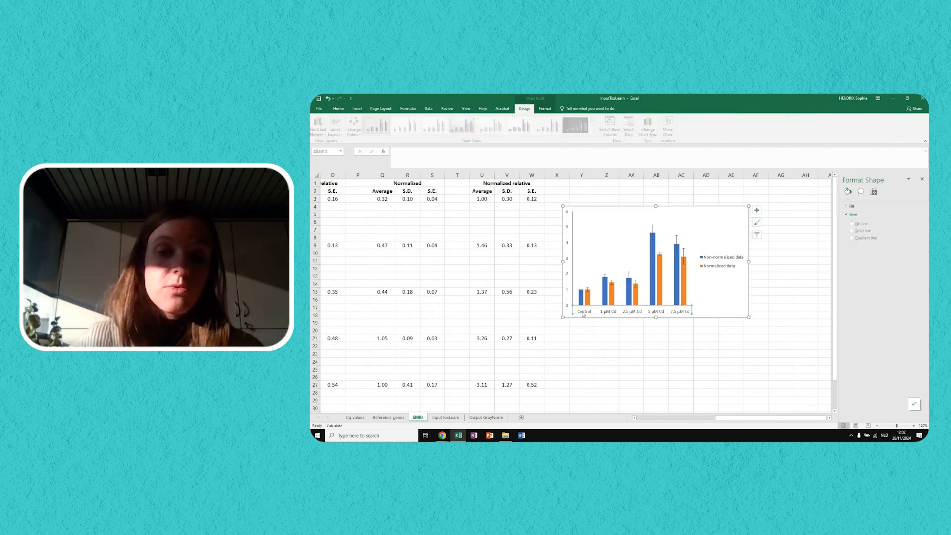
left_click(847, 204)
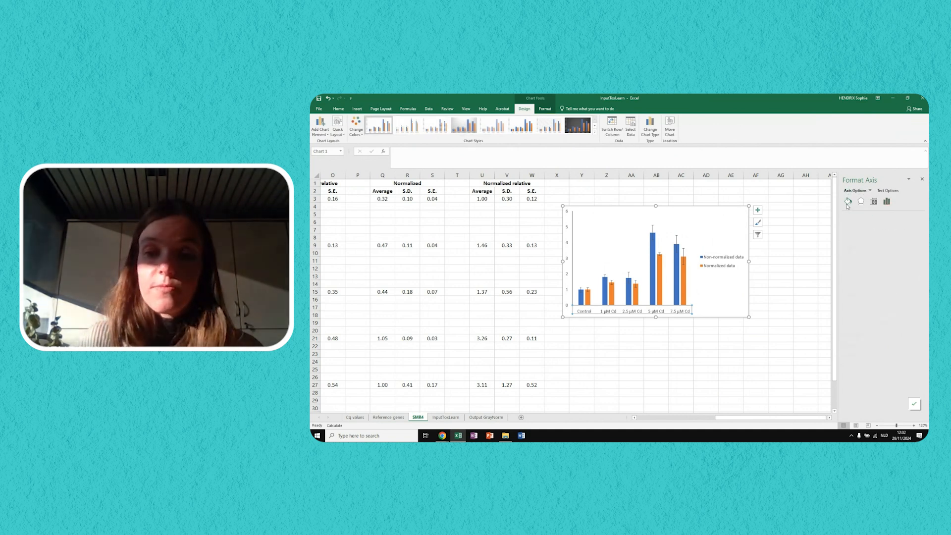
left_click(913, 267)
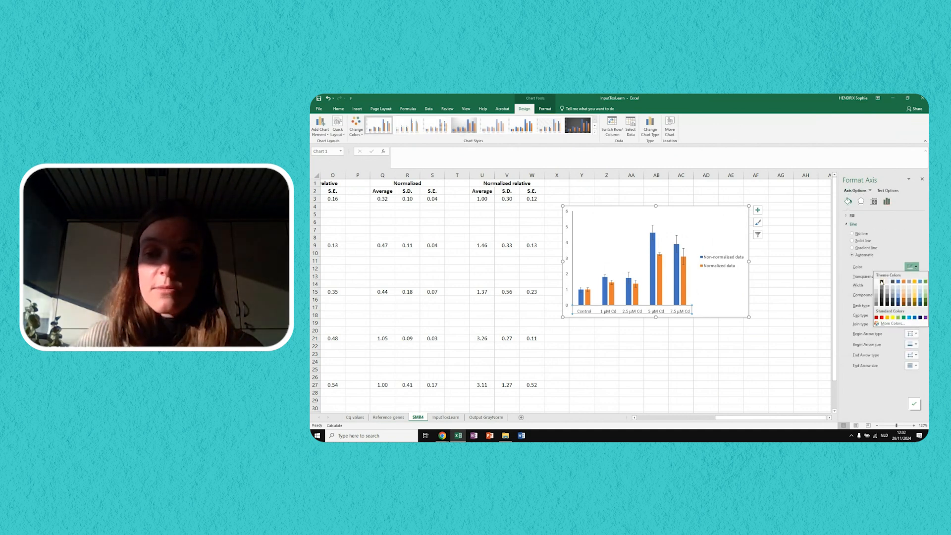
left_click(882, 282)
left_click(706, 362)
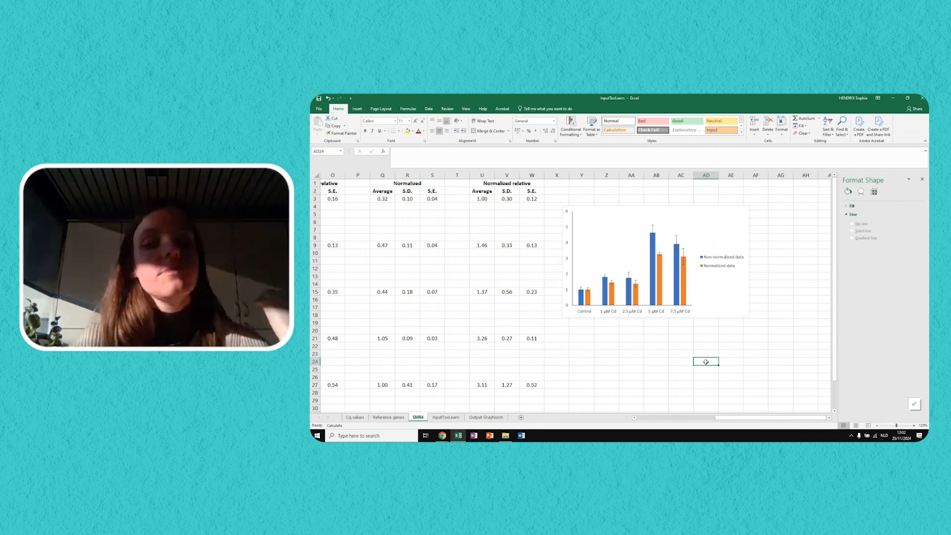
left_click(922, 179)
left_click(829, 306)
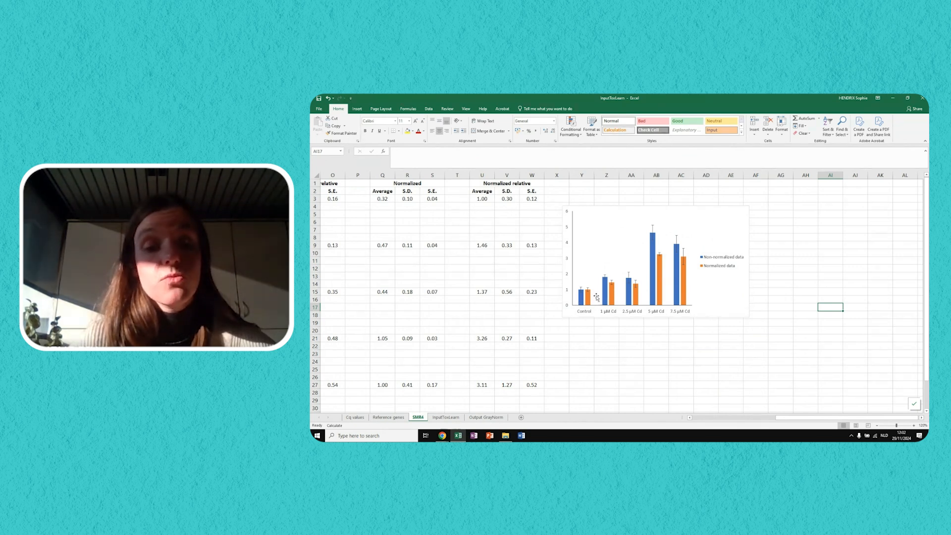
- Compare the non-normalized and normalized columns in the chart for the control, 1 µM Cd and 5 µM Cd groups
mouse_move(584, 304)
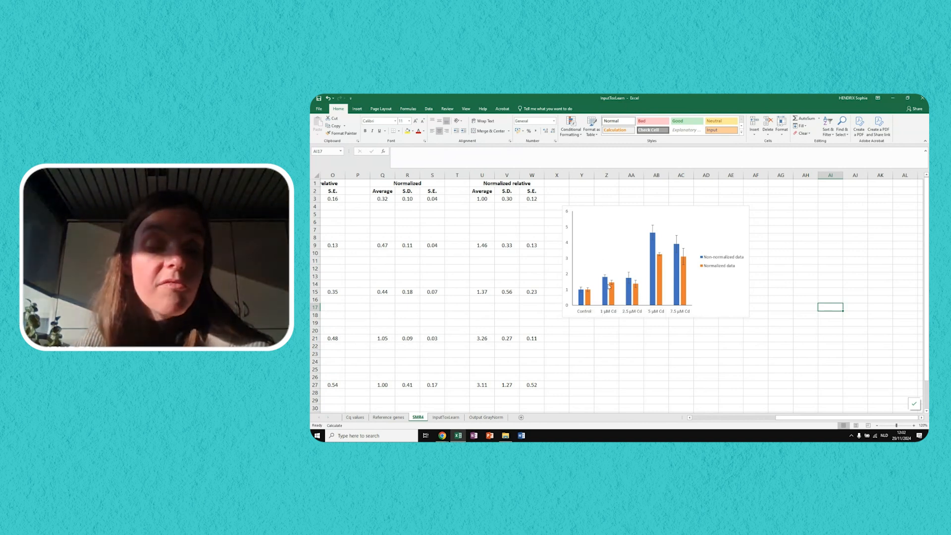
mouse_move(610, 285)
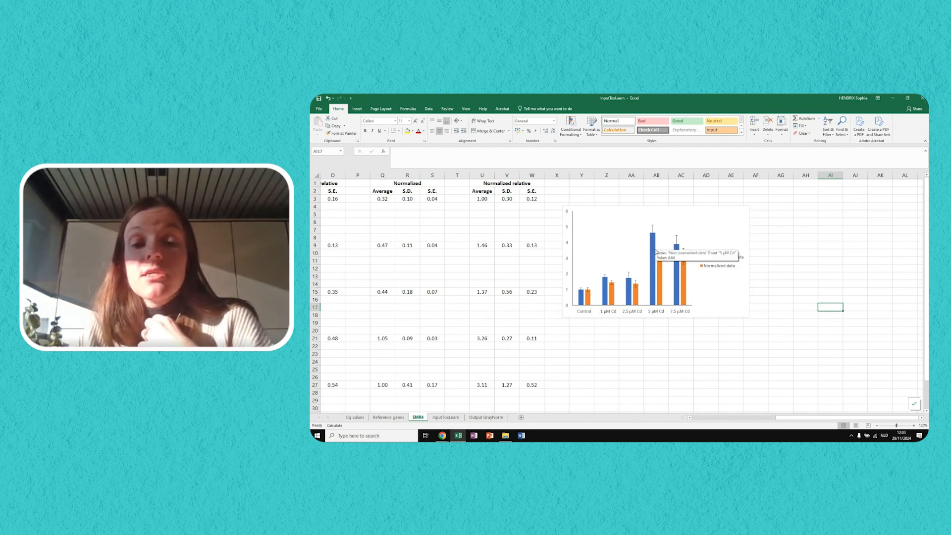
mouse_move(655, 266)
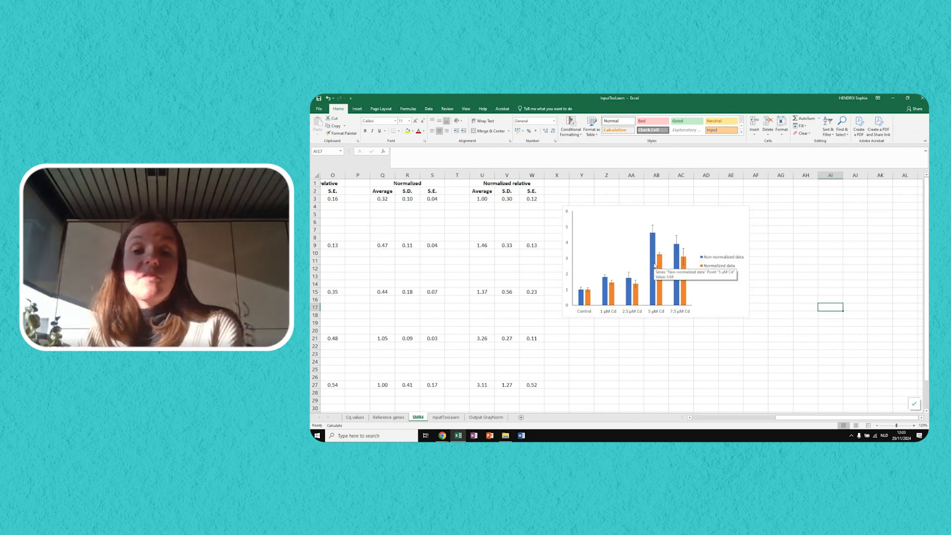